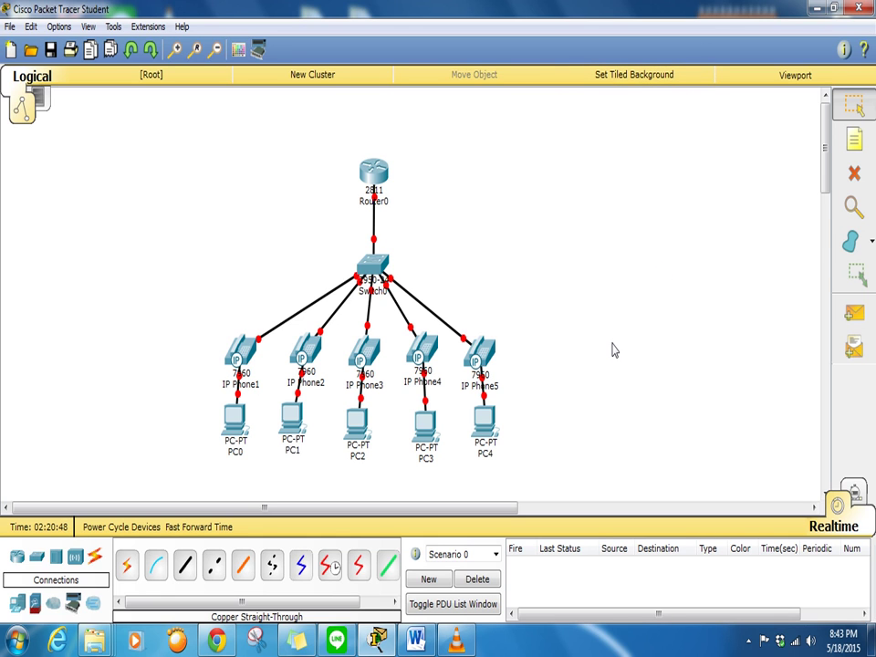
Add a '192.168.1.0/24 VOICE VLAN' note and move it to the upper right of the canvas
key("Delete")
left_click(853, 139)
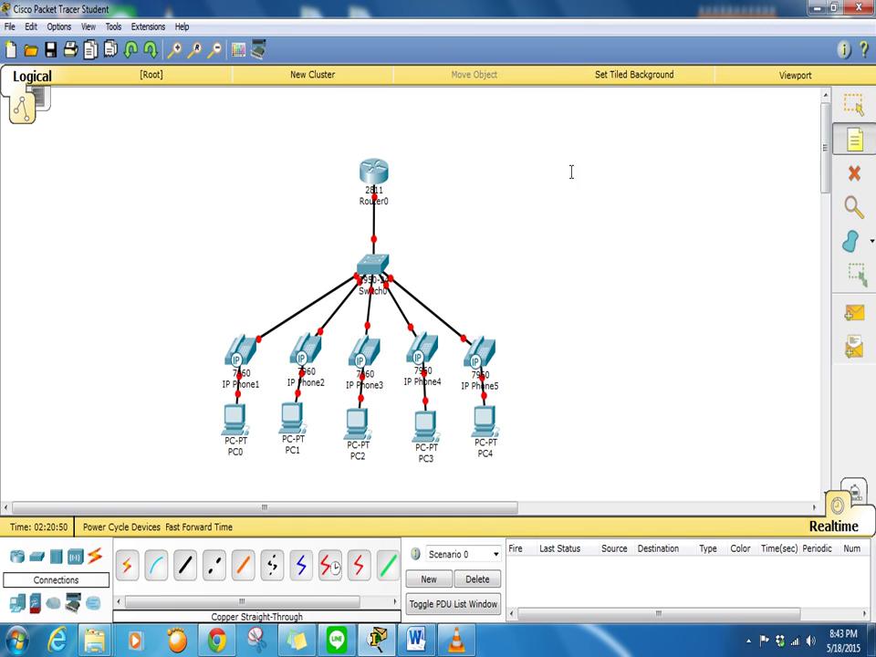
left_click(518, 169)
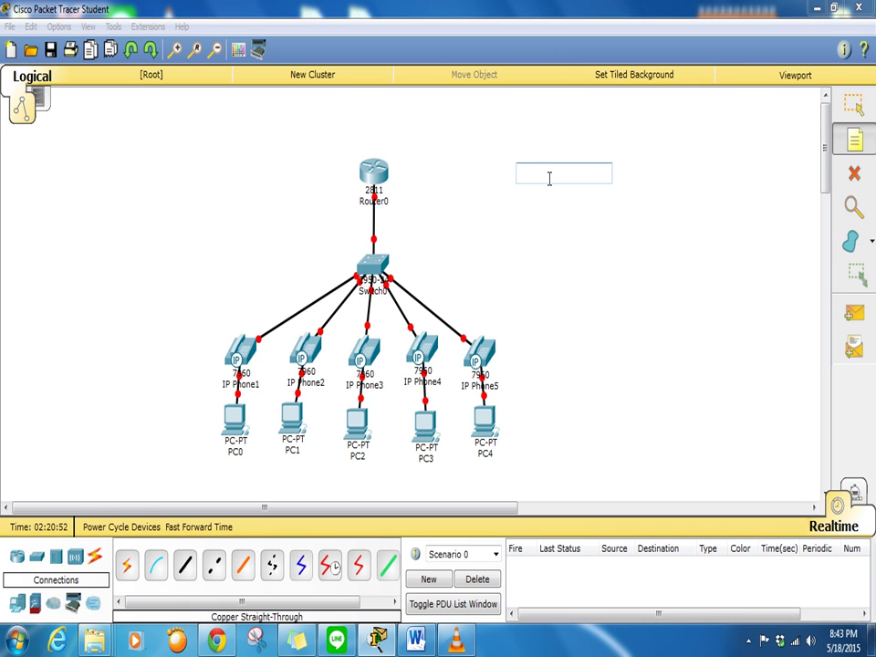
type("192")
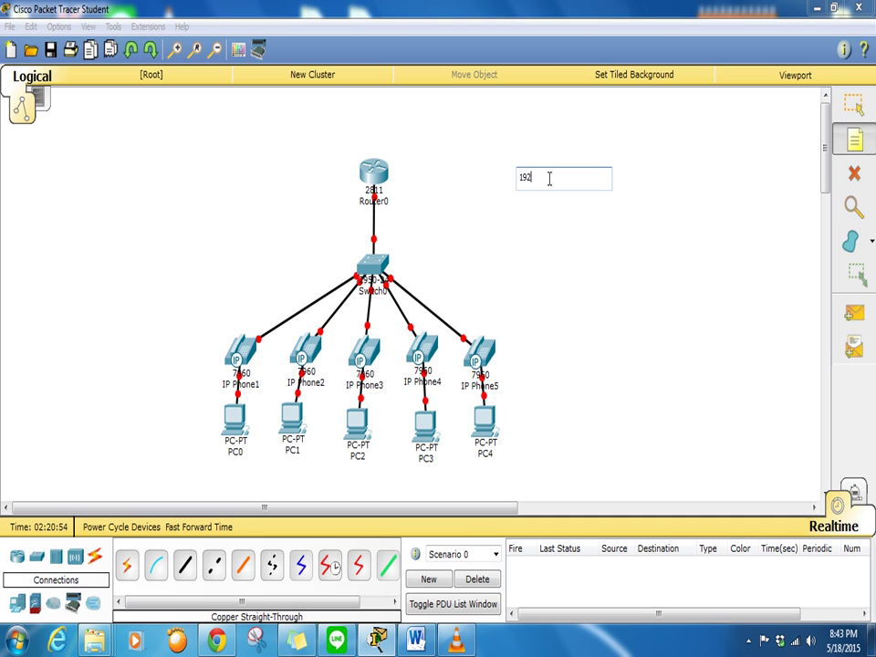
type(".168.1.0/24 VOICE VLAN")
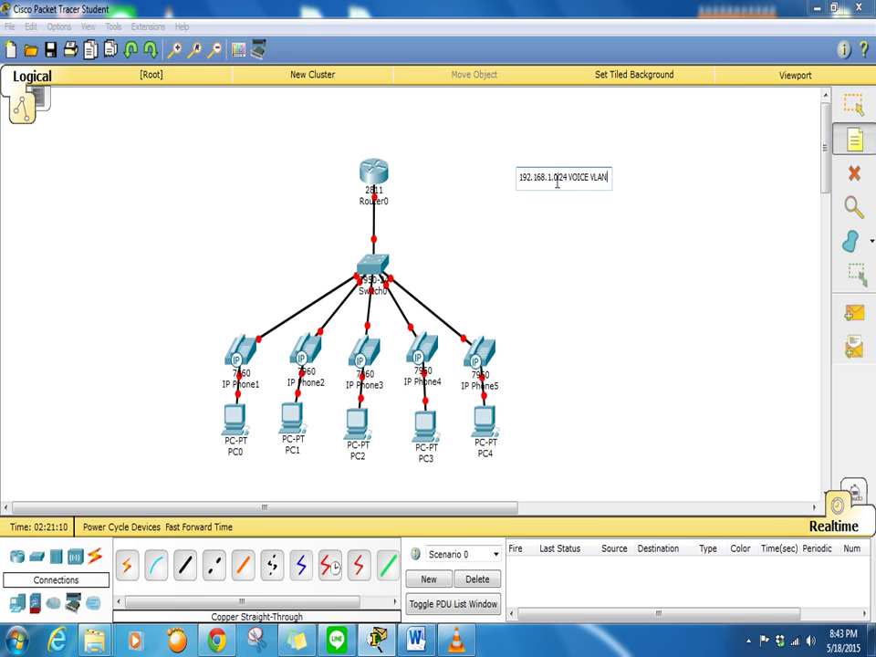
left_click(563, 195)
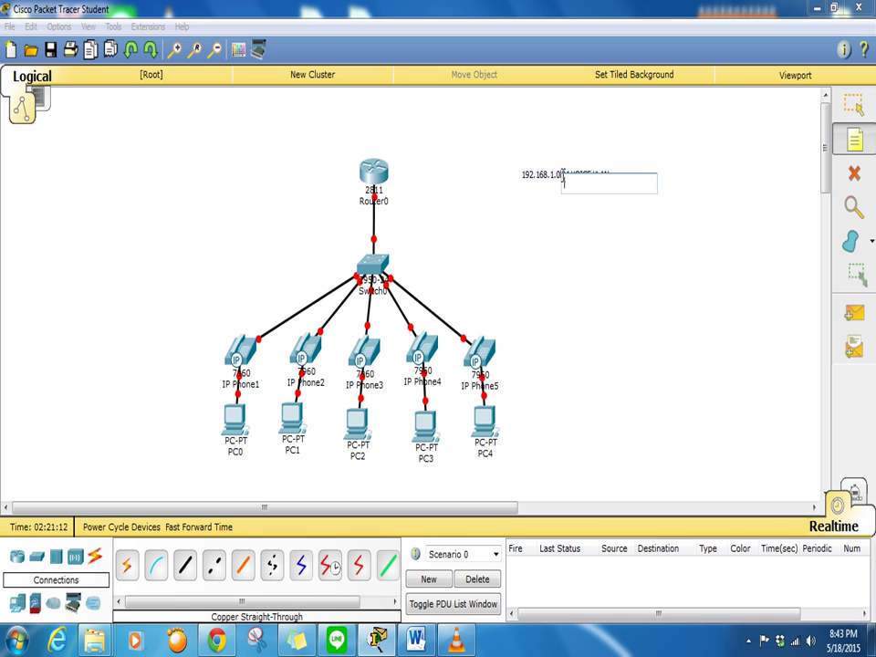
key("Escape")
left_click_drag(599, 178, 624, 130)
left_click(617, 119)
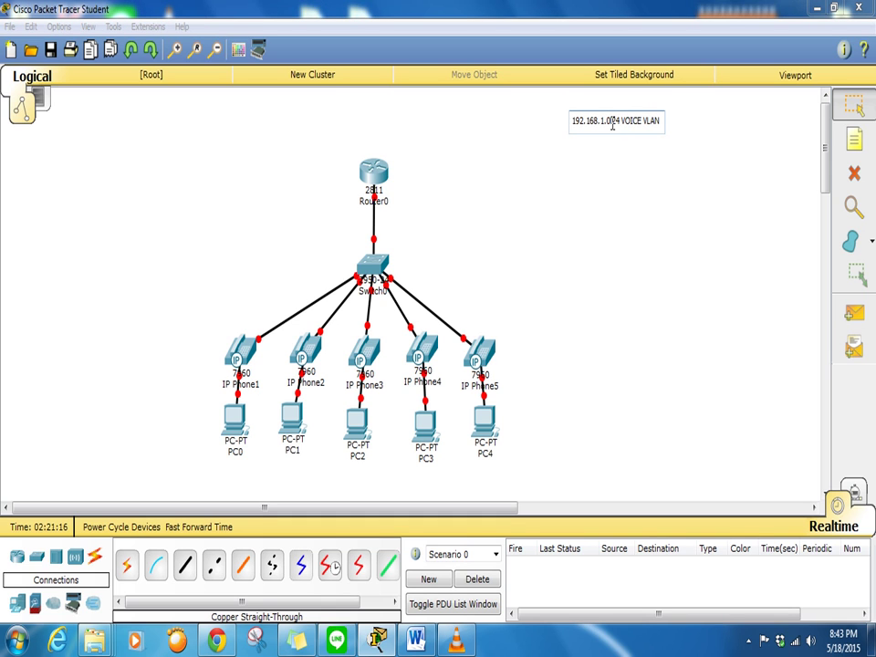
key("BackSpace")
left_click(635, 215)
Add a '192.168.2.0/24 DATA VLAN' note and place it just below the VOICE note
left_click(854, 138)
left_click(617, 178)
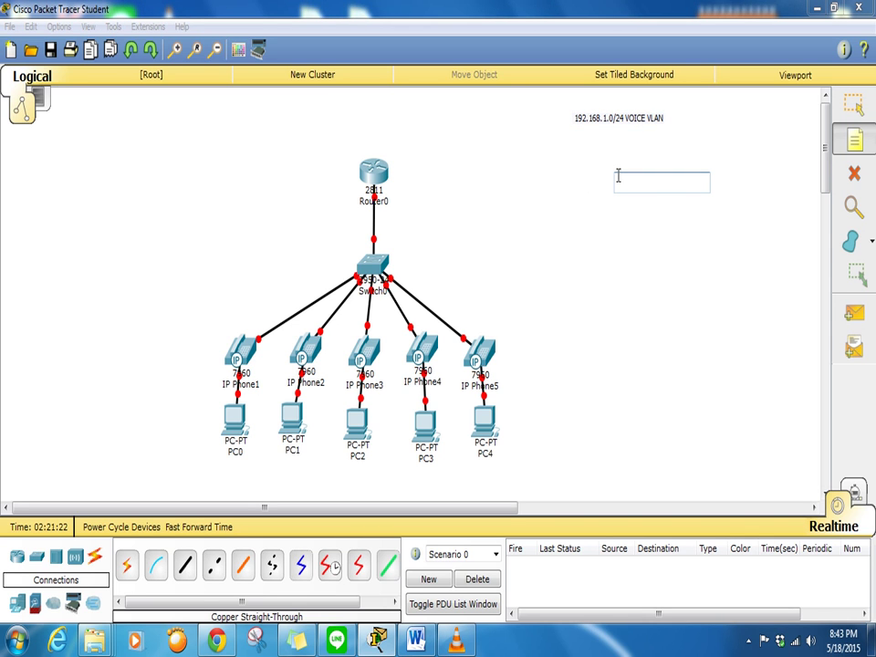
type("192.168.")
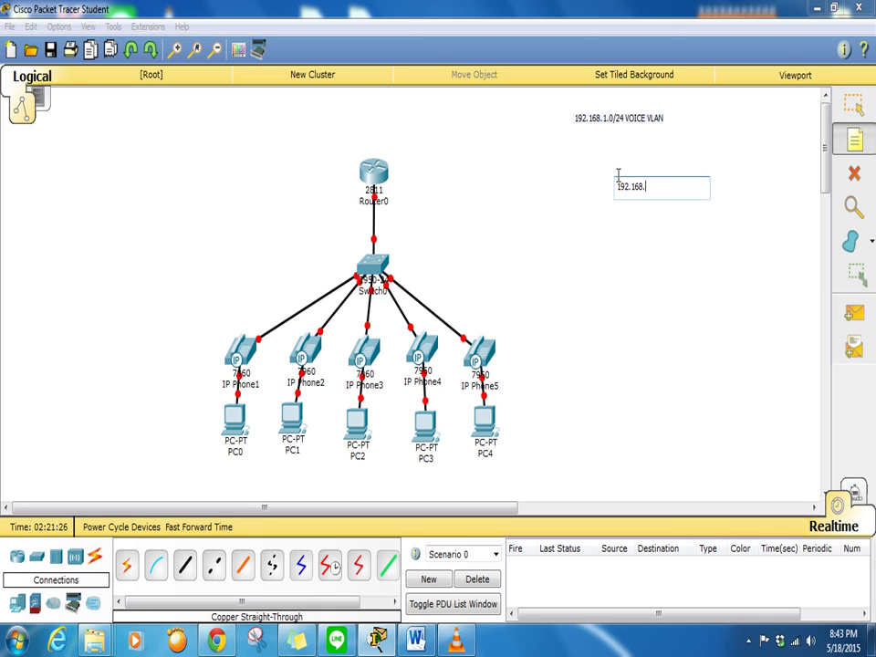
type("2.0/24 DTA")
key("BackSpace")
type("ATA VLAN")
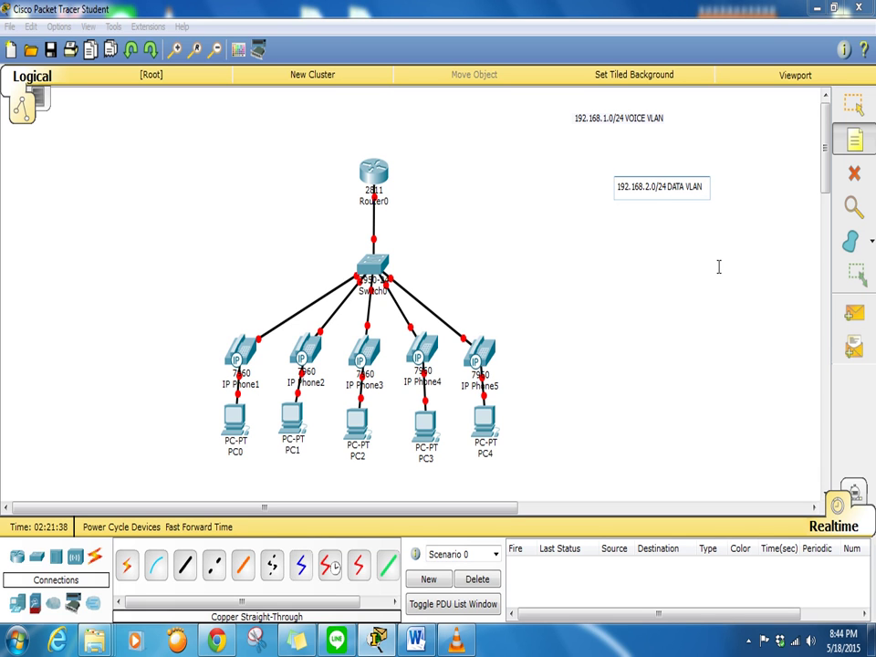
left_click(716, 267)
left_click(688, 189)
left_click_drag(688, 190, 640, 138)
left_click(651, 229)
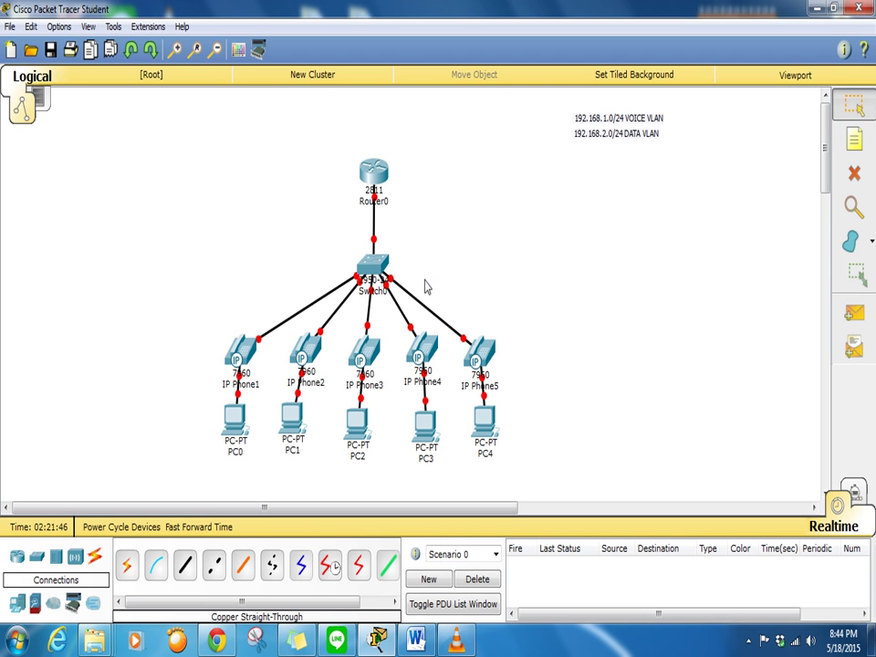
Open Switch0's CLI and enter privileged and global configuration mode
mouse_move(380, 270)
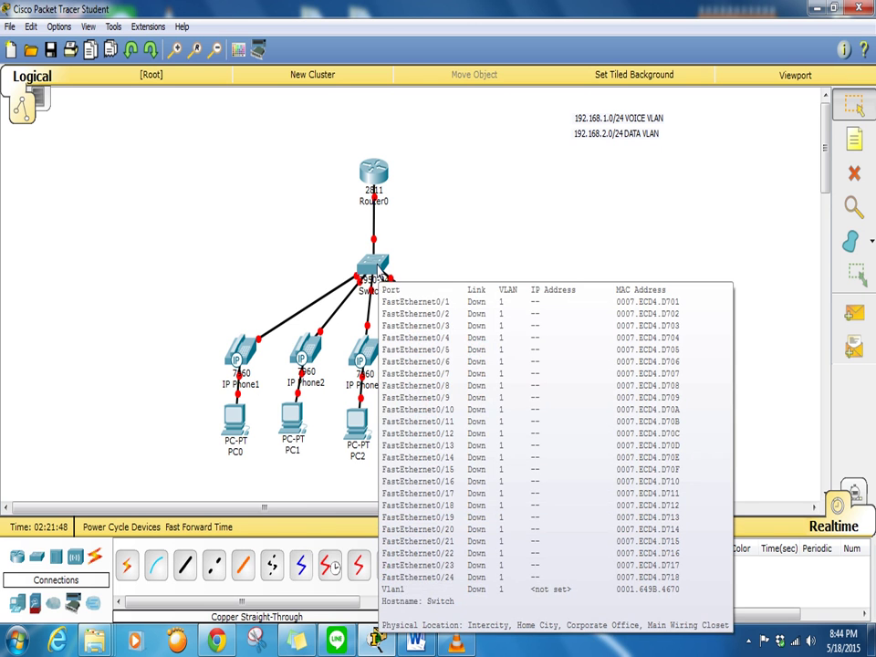
left_click(379, 271)
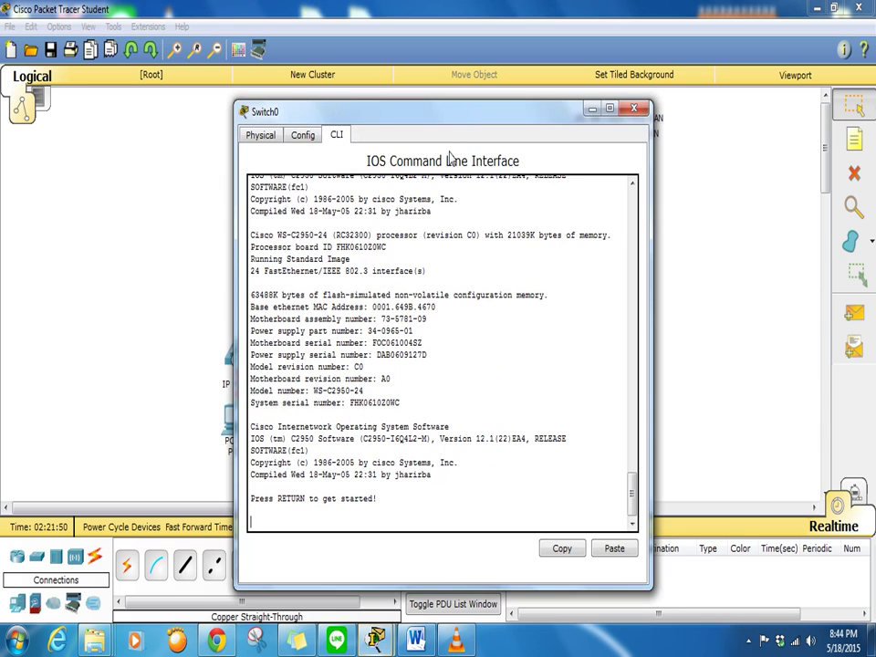
left_click_drag(474, 114, 674, 54)
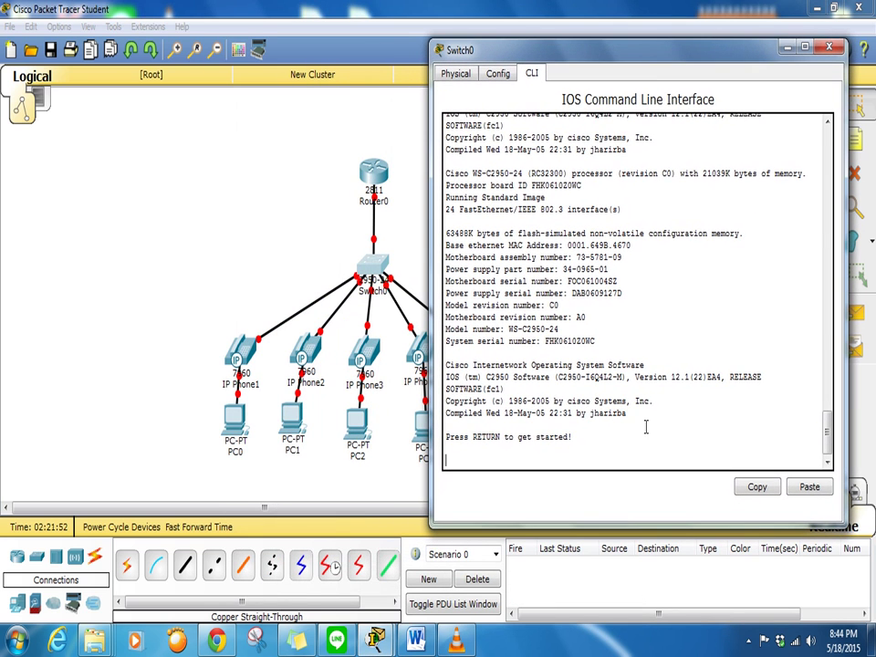
key("Return")
key("Return")
type("en")
key("Return")
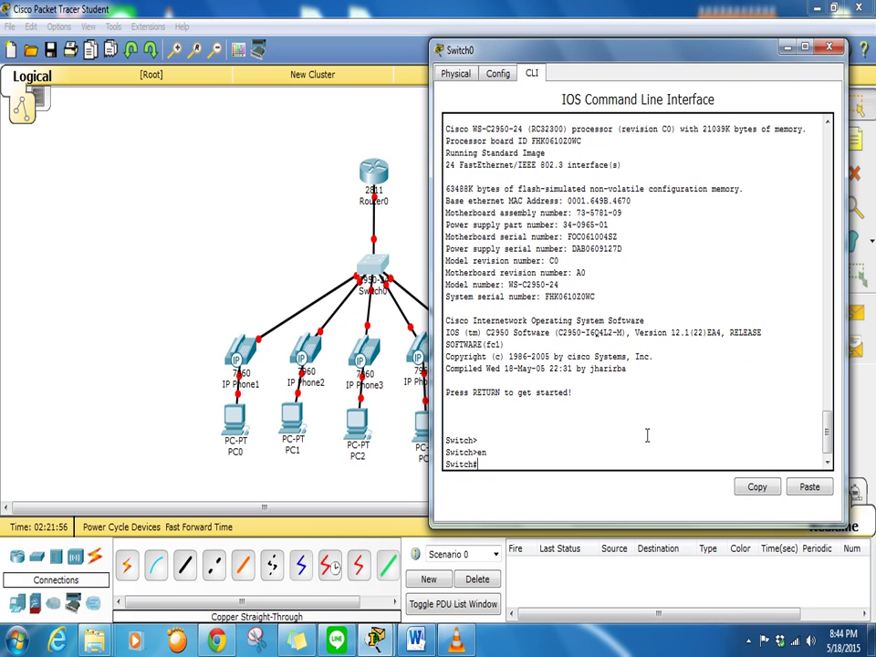
type("conf t")
key("Return")
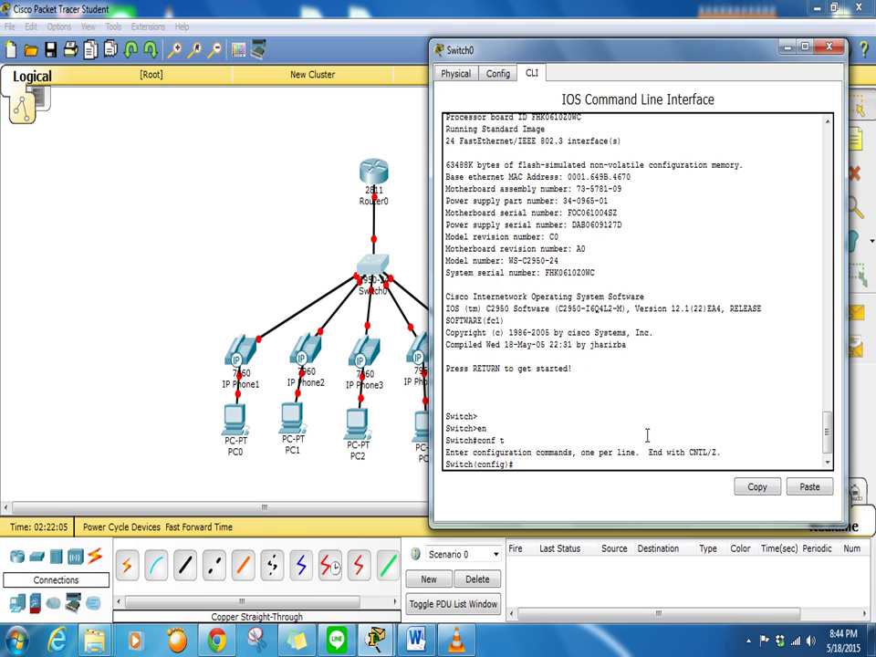
Rename the switch to SW1 and set a 'Restricted' message-of-the-day banner
type("hostanm")
key("BackSpace")
key("BackSpace")
key("BackSpace")
type("name SW1")
key("Return")
type("banner motd $")
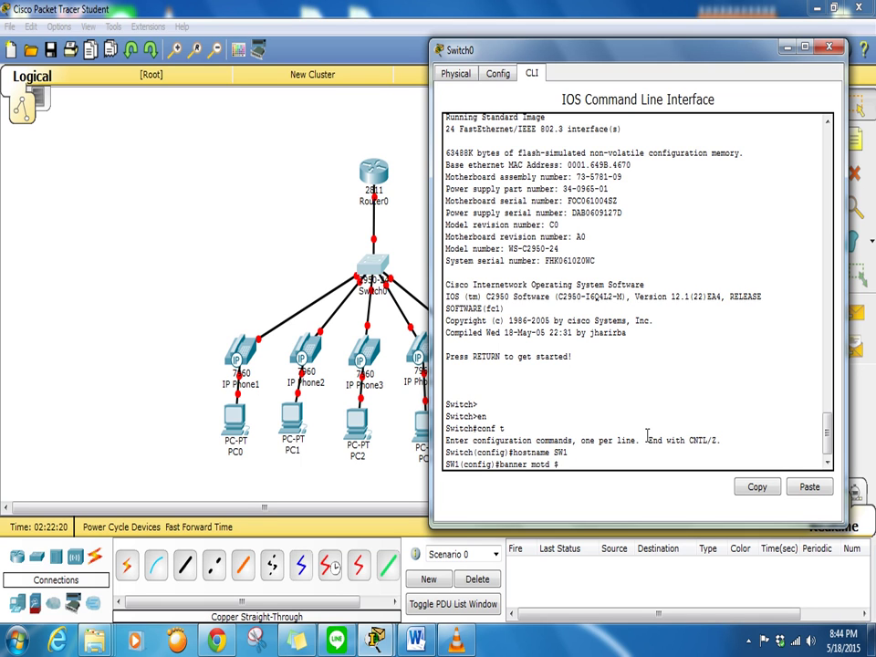
type("Restricted$")
key("Return")
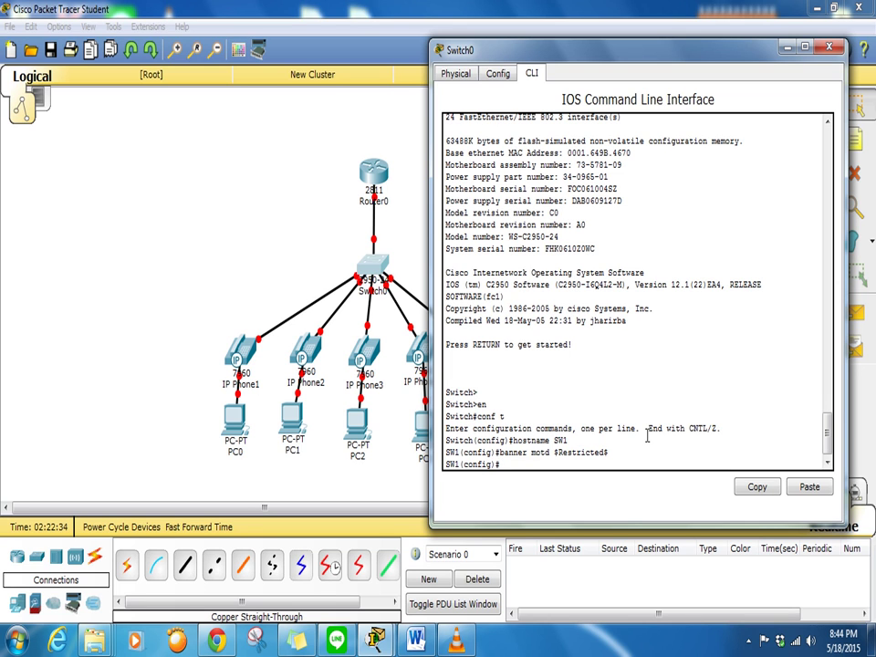
Password-protect console line 0 and vty lines 0 15, requiring login on both
type("line con 0")
key("Return")
type("password cisco")
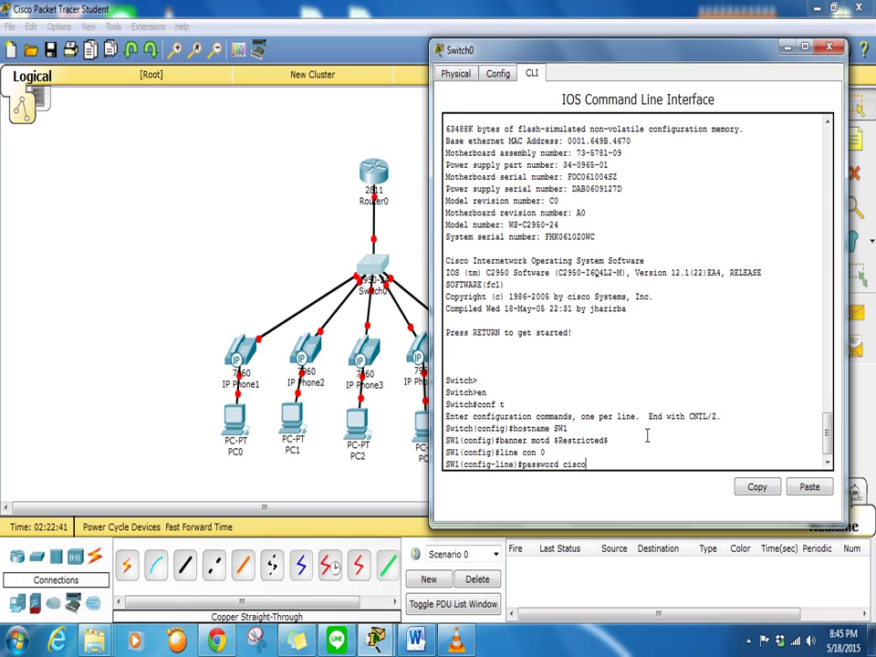
key("Return")
type("login")
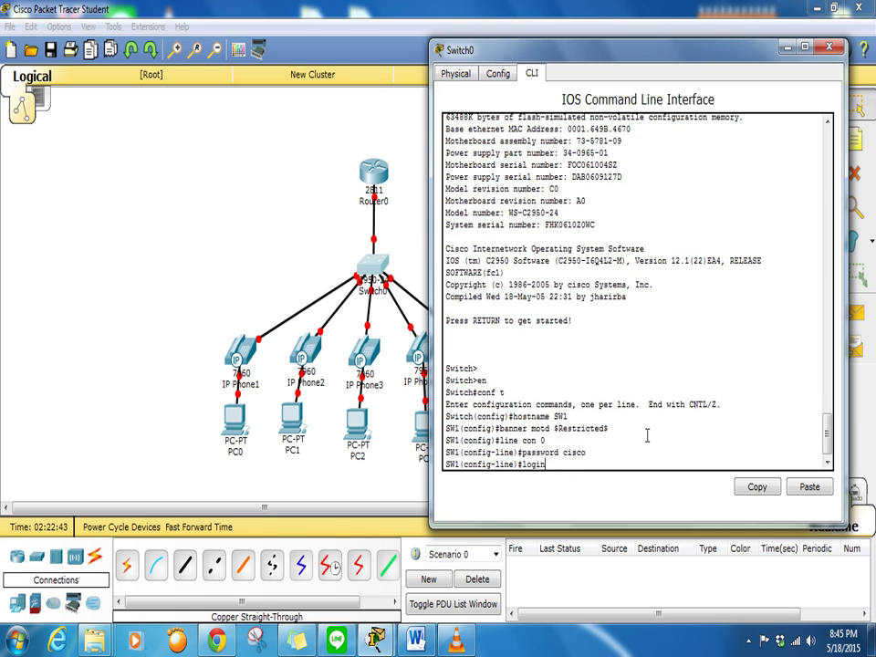
key("Return")
type("li")
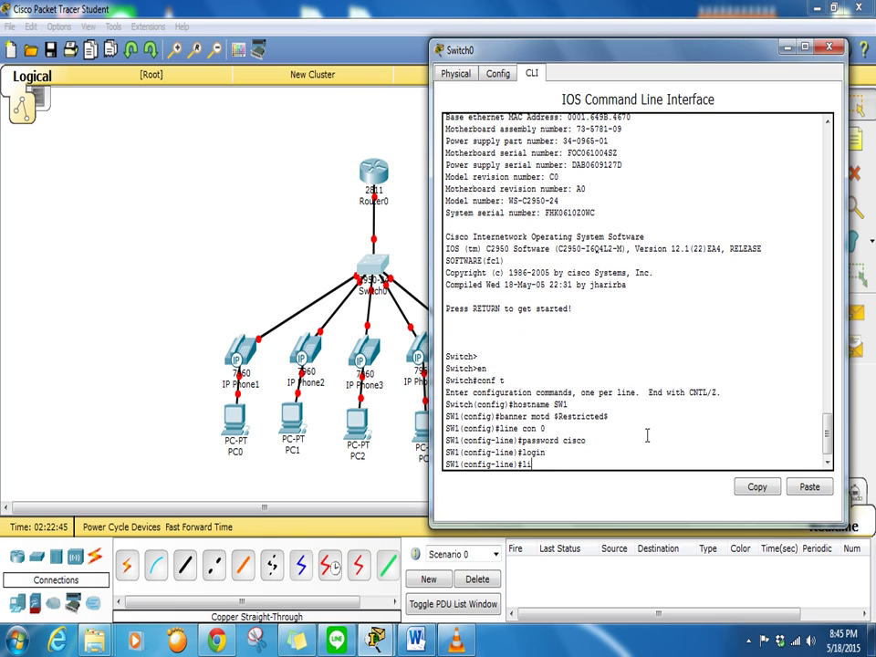
type("ne vty 0 15")
key("Return")
type("password cisco")
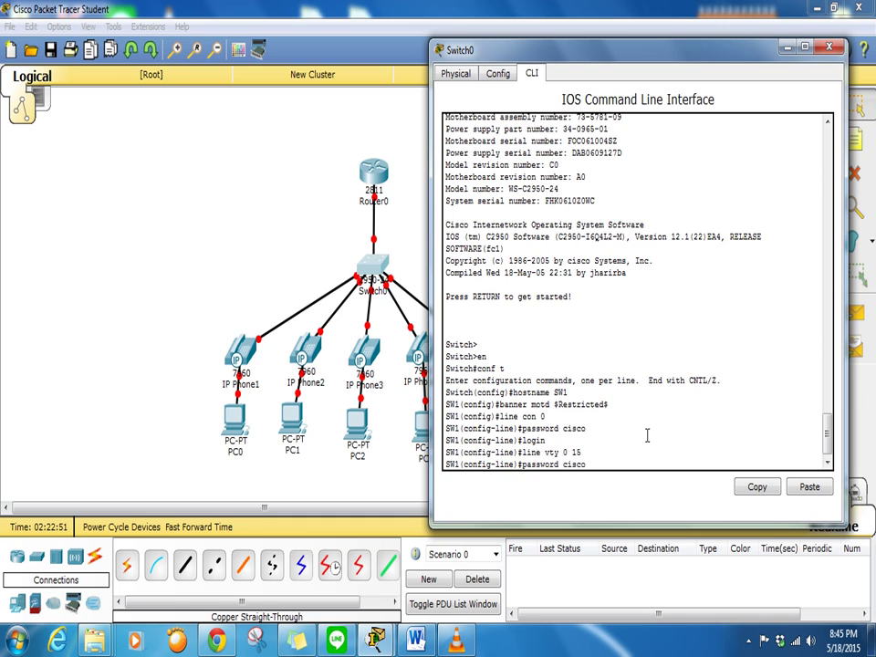
key("Return")
type("login")
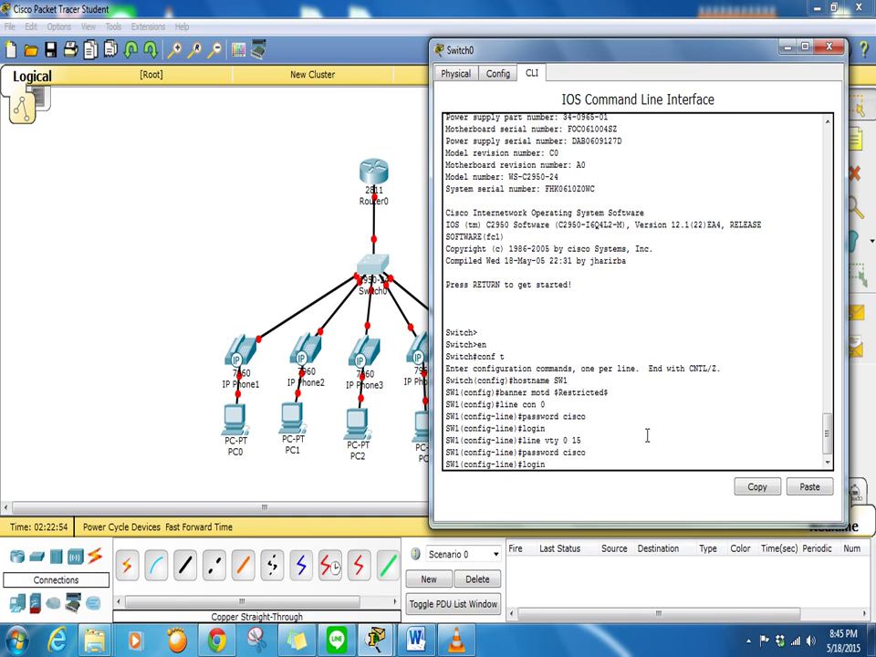
key("Return")
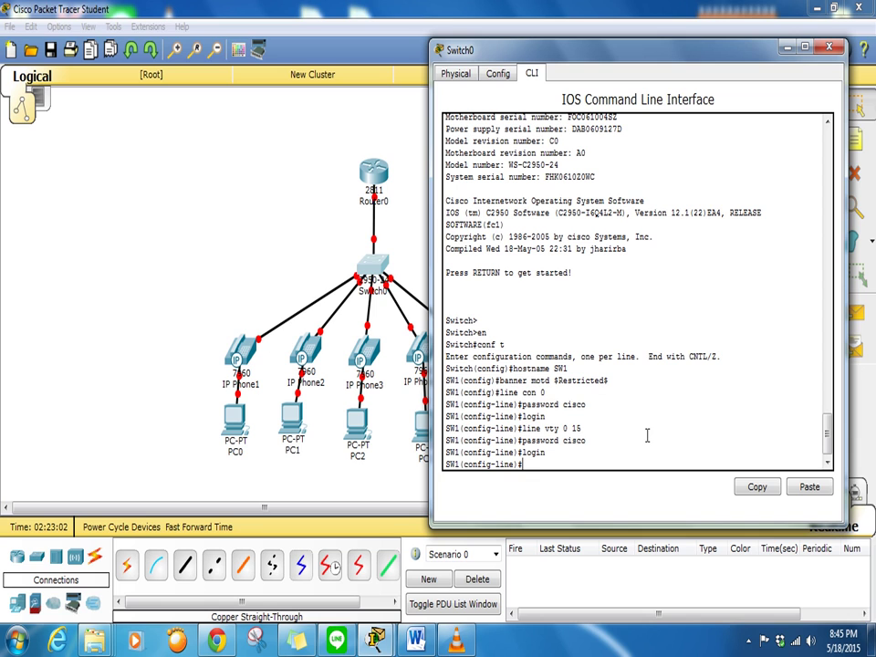
Set an enable secret and turn on service password-encryption
type("nable secret cisco")
key("Return")
type("service password-e")
key("Tab")
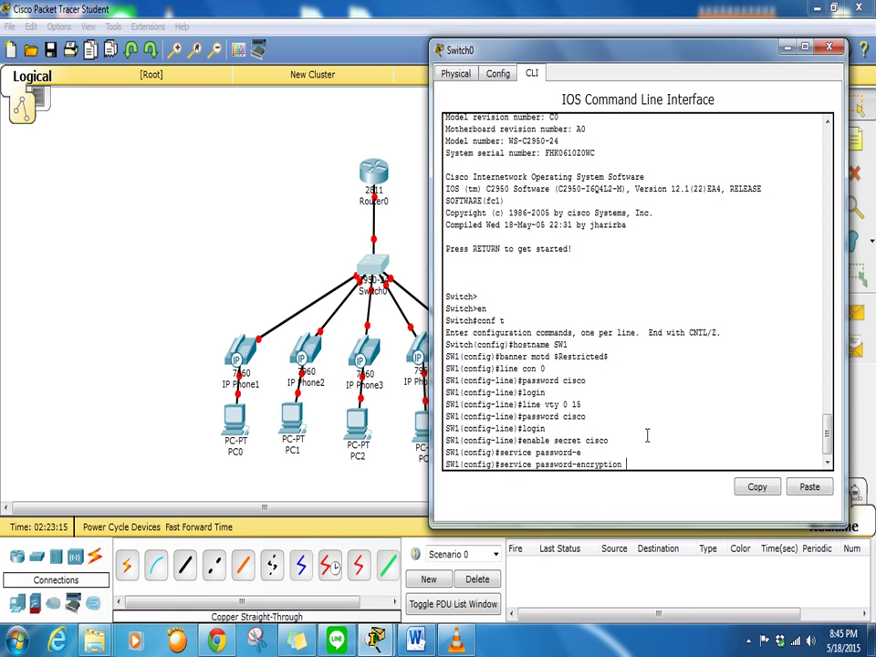
key("Return")
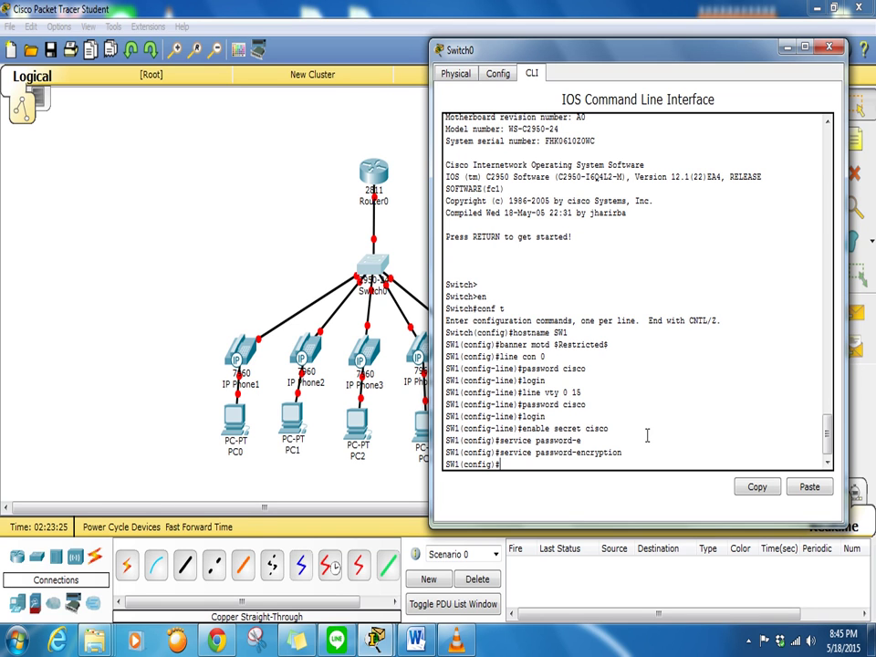
Disable DNS lookup with no ip domain-lookup and confirm junk commands are rejected quickly
type("no ip domain-lookup")
key("Return")
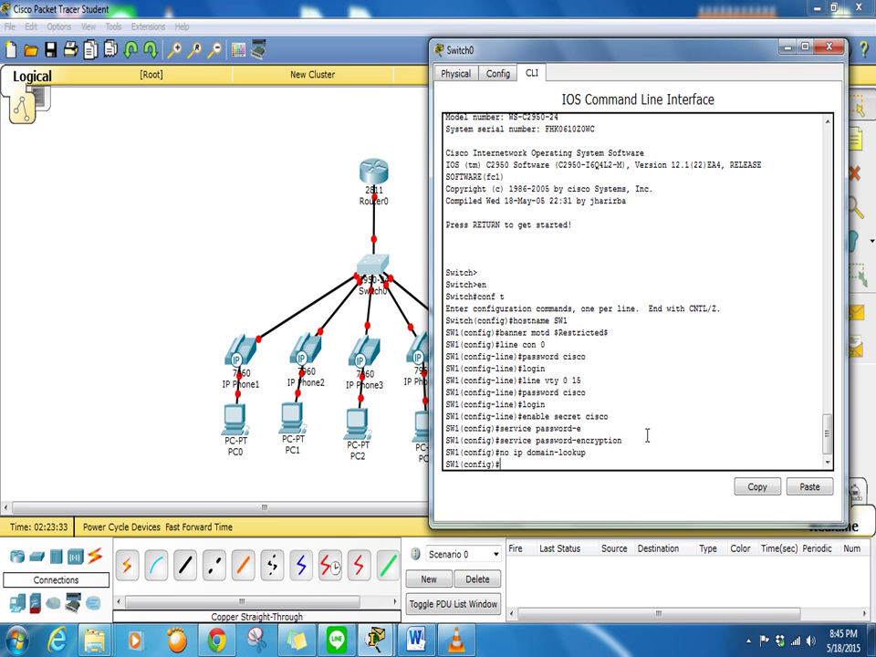
type("dskjsahdkjs")
key("Return")
type("dhsjgjda")
key("Return")
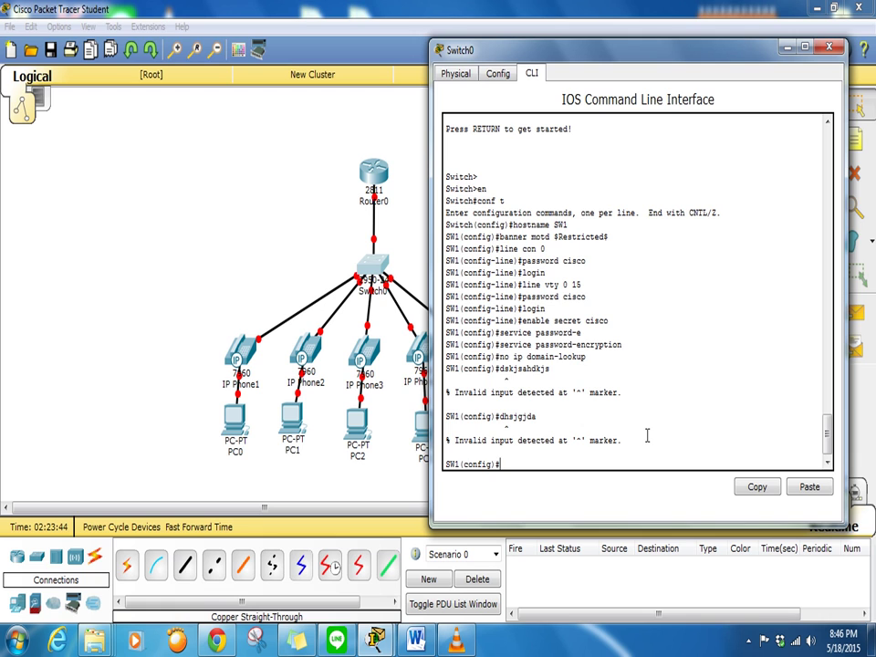
left_click_drag(592, 357, 500, 357)
left_click(518, 465)
Type vlan 10 at the prompt and move the switch window to reveal the VLAN notes
type("vlna")
key("BackSpace")
key("BackSpace")
type("an 10")
left_click_drag(487, 46, 188, 75)
left_click_drag(351, 92, 354, 84)
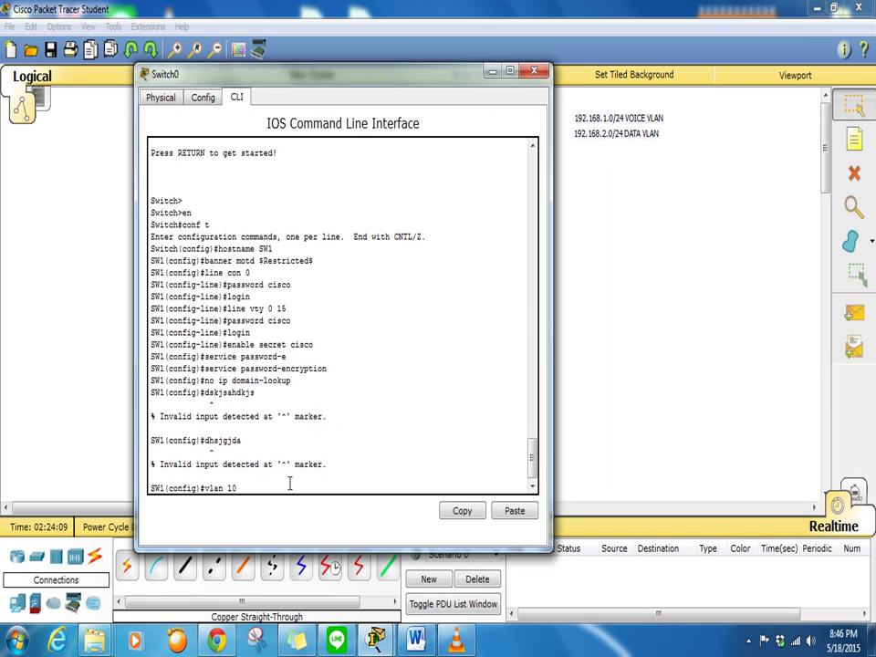
Extend the notes to 'VOICE VLAN 10' and 'DATA VLAN 20', then return to Switch0's CLI
left_click(541, 71)
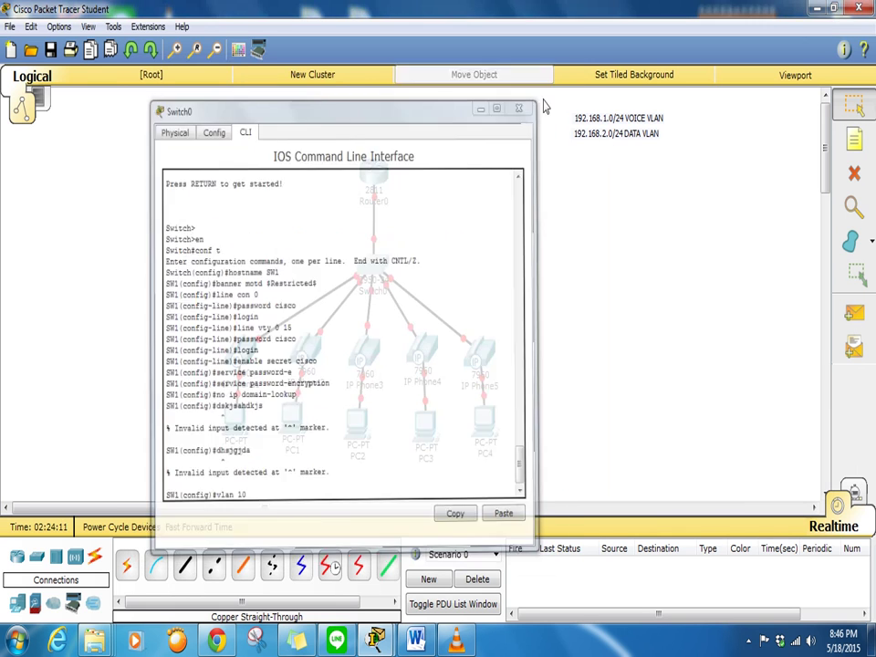
double_click(630, 124)
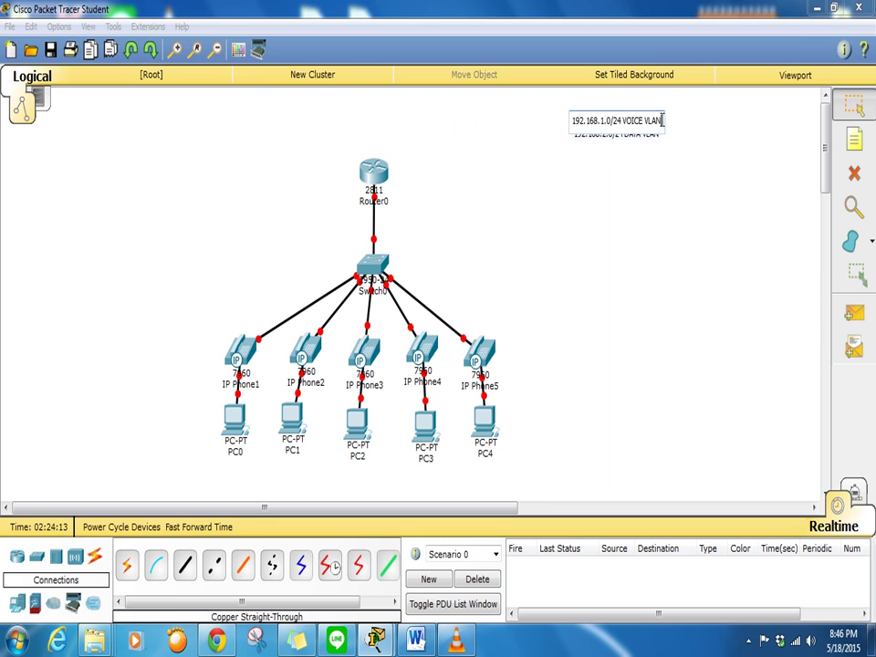
type("10")
left_click(602, 345)
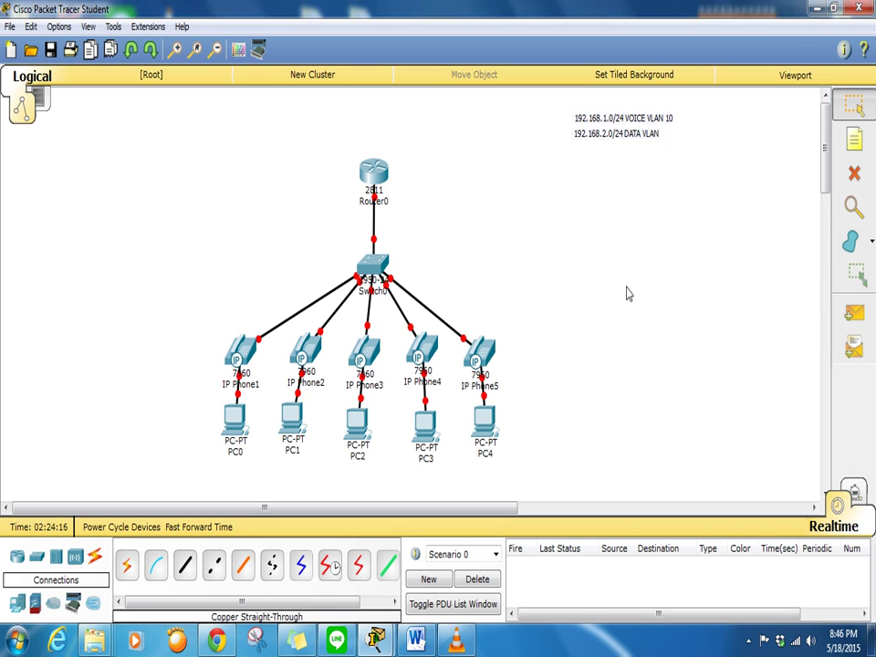
double_click(655, 137)
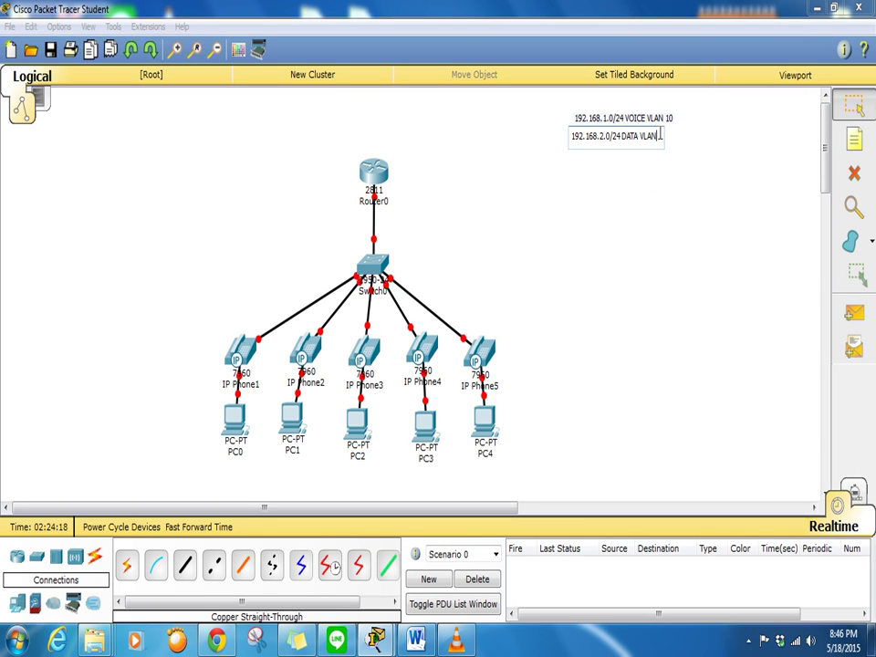
type("20")
left_click(635, 274)
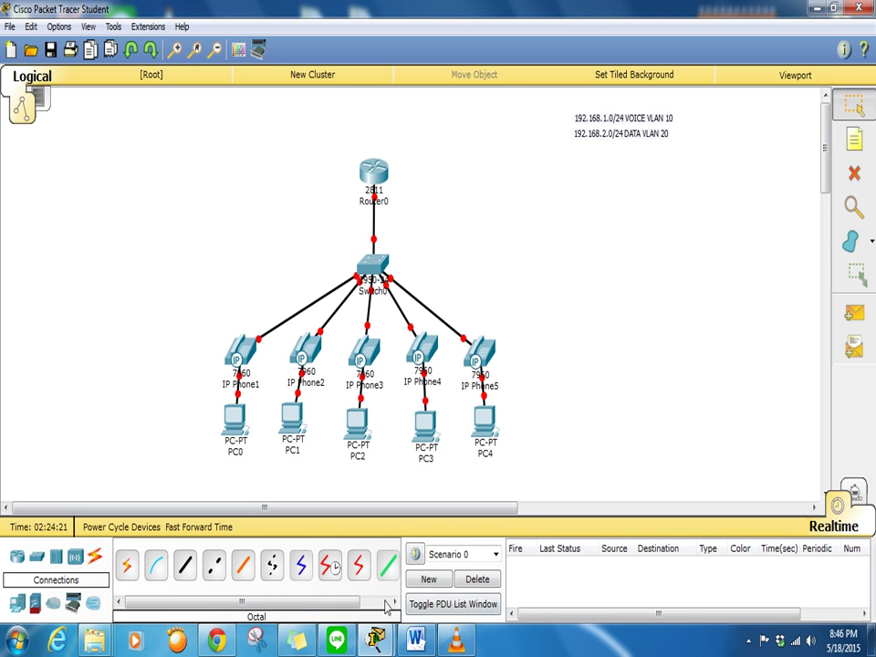
left_click(455, 556)
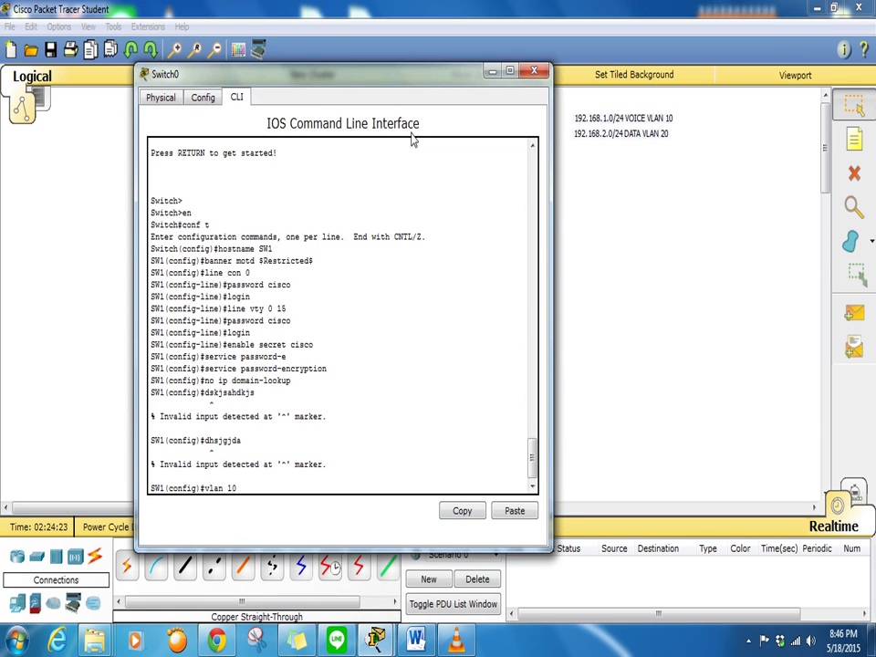
Create VLAN 10 named VOICE and VLAN 20 named DATA on the switch
left_click_drag(400, 66, 377, 37)
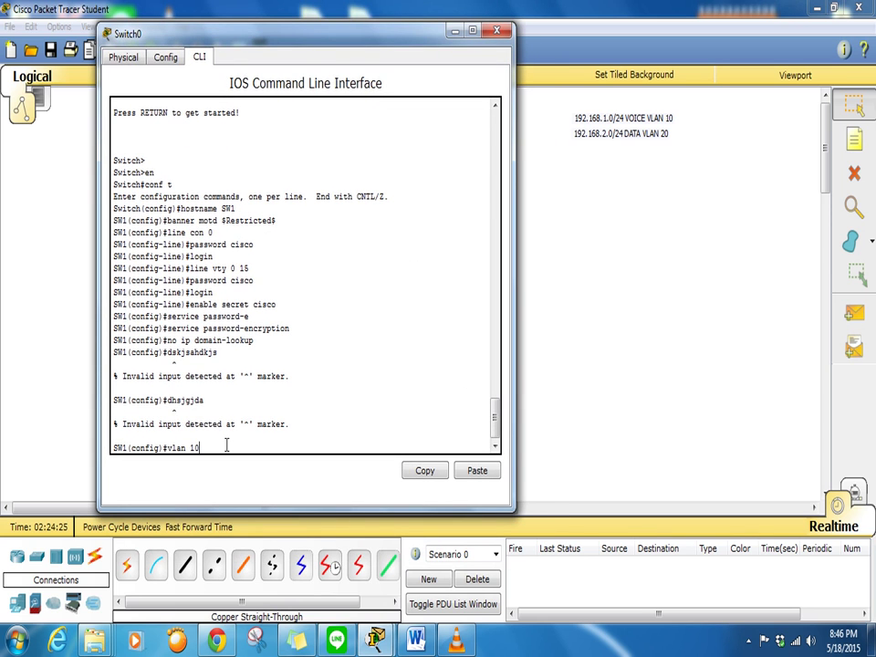
key("Return")
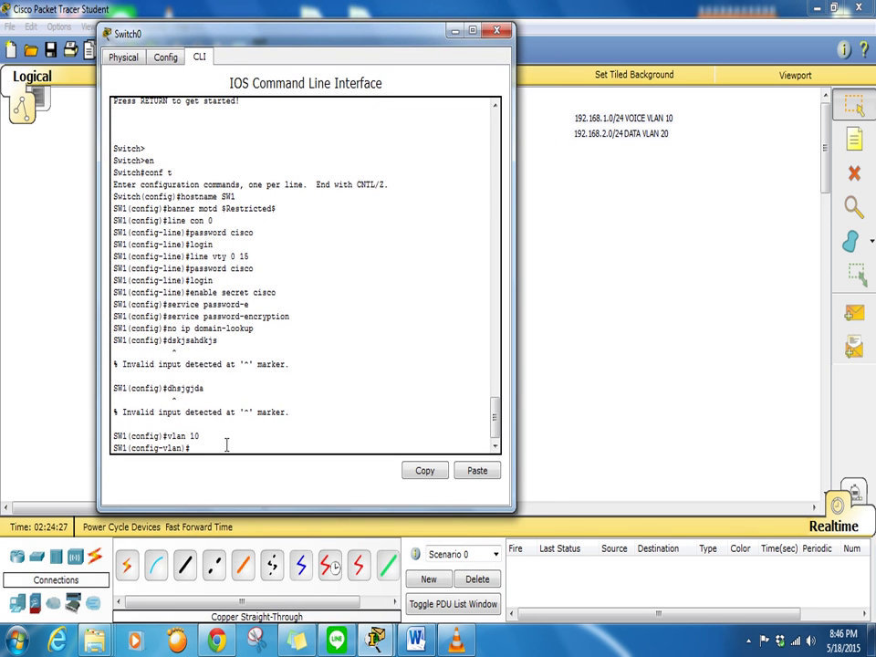
type("name VOICE")
key("Return")
type("vlan")
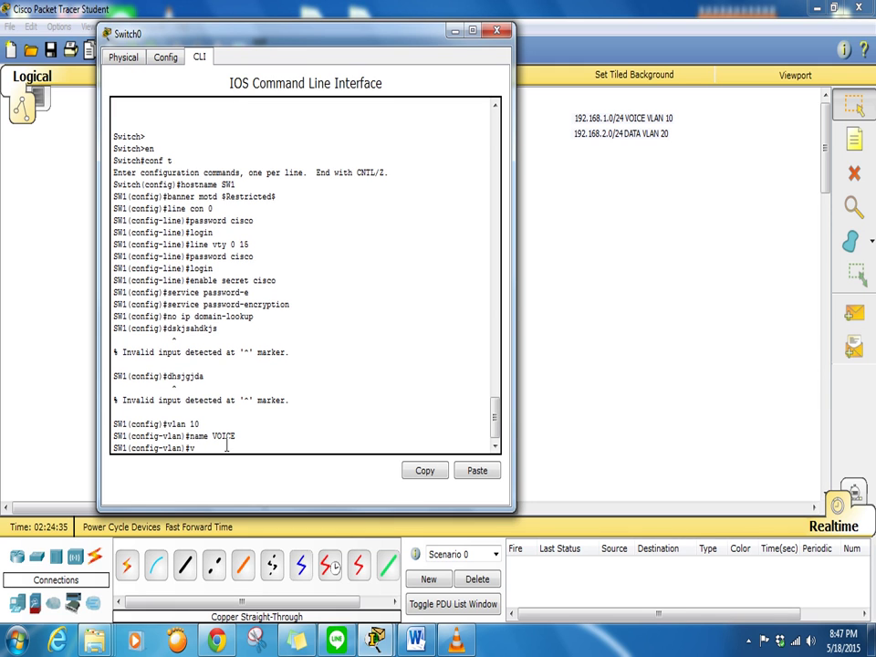
key("BackSpace")
key("BackSpace")
type("an 20")
key("Return")
type("name DATA")
key("Return")
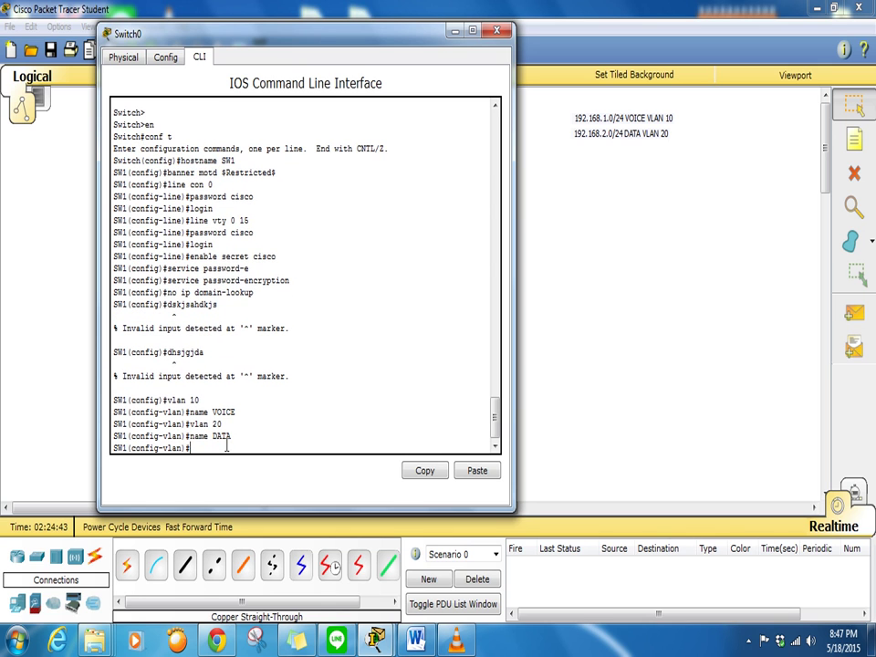
Create the Vlan10 and Vlan20 interfaces and move the switch window aside
type("int vlan 10")
key("Return")
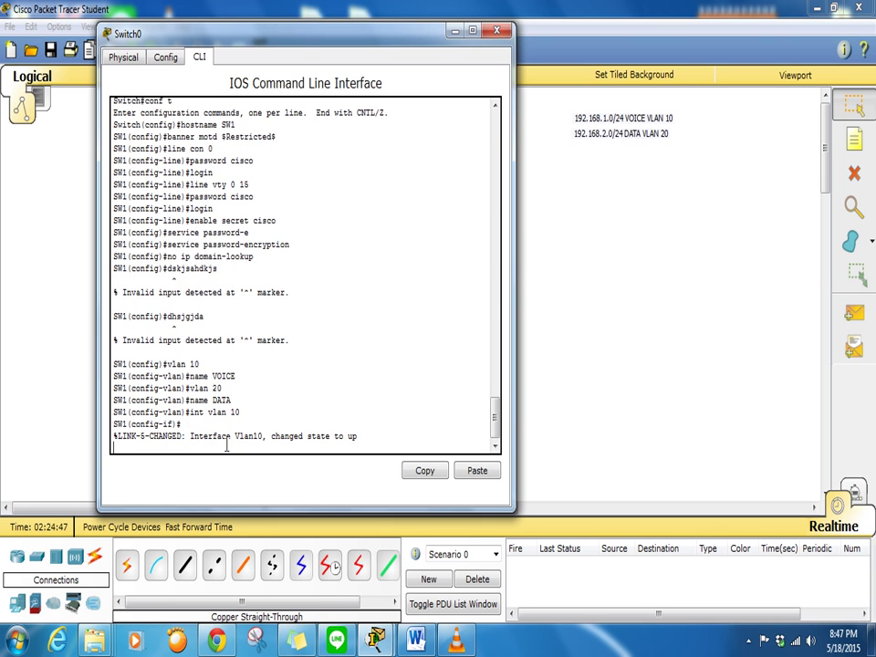
key("Return")
type("int")
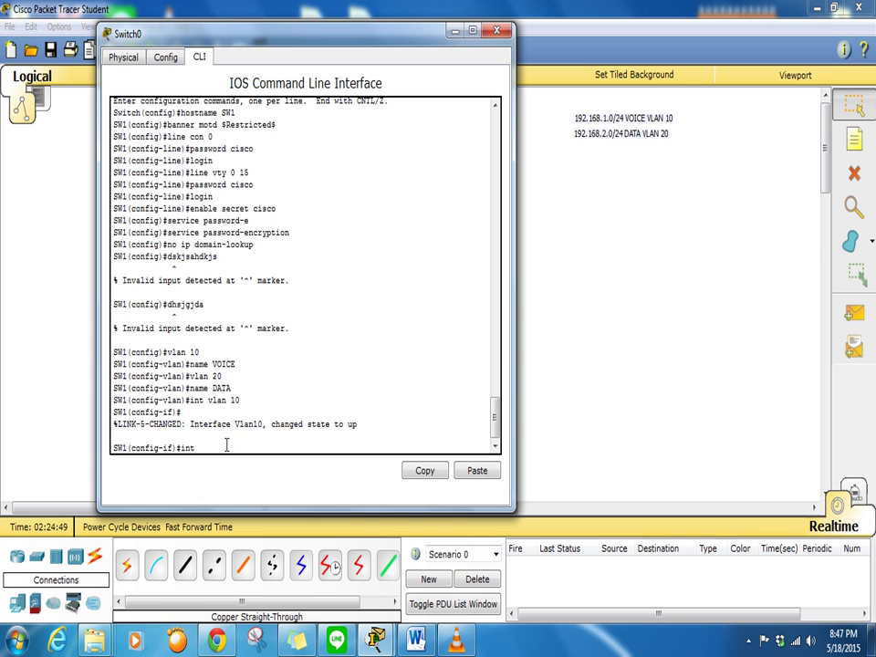
type(" vlan 20")
key("Return")
key("Return")
key("Return")
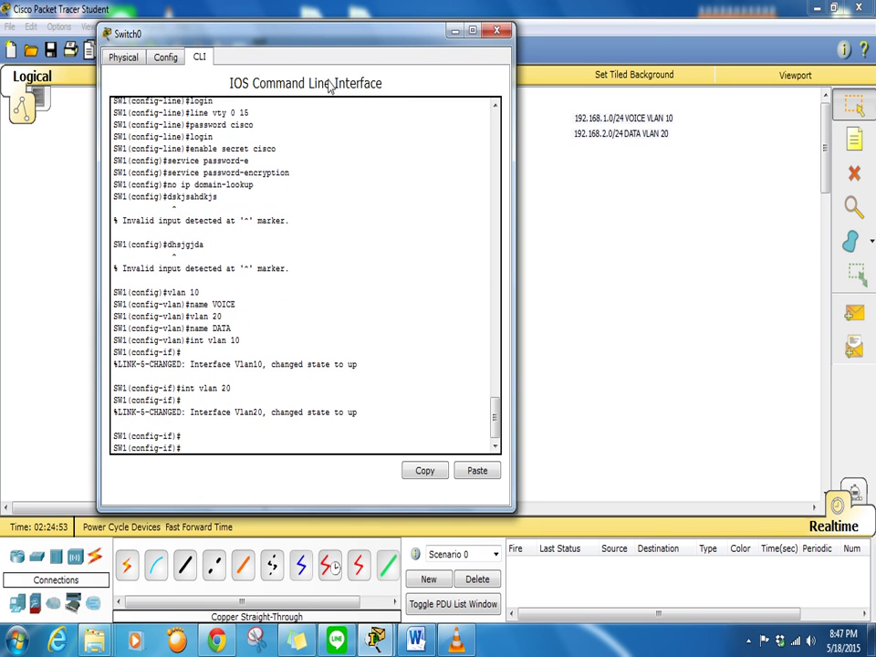
left_click_drag(340, 45, 676, 50)
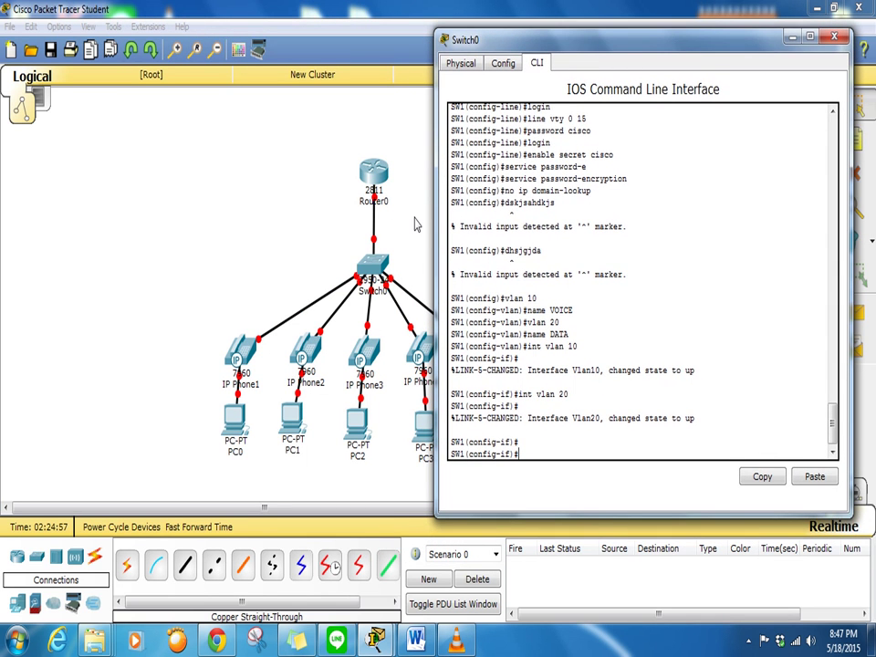
Place a 'trunk' note on the Router0–Switch0 link and reopen Switch0's CLI
left_click(415, 224)
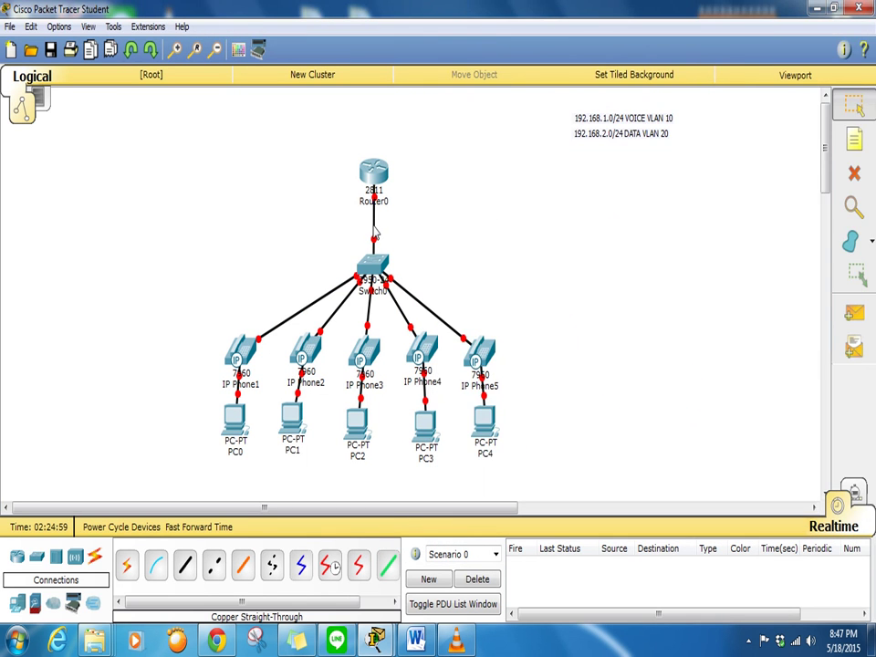
left_click(854, 138)
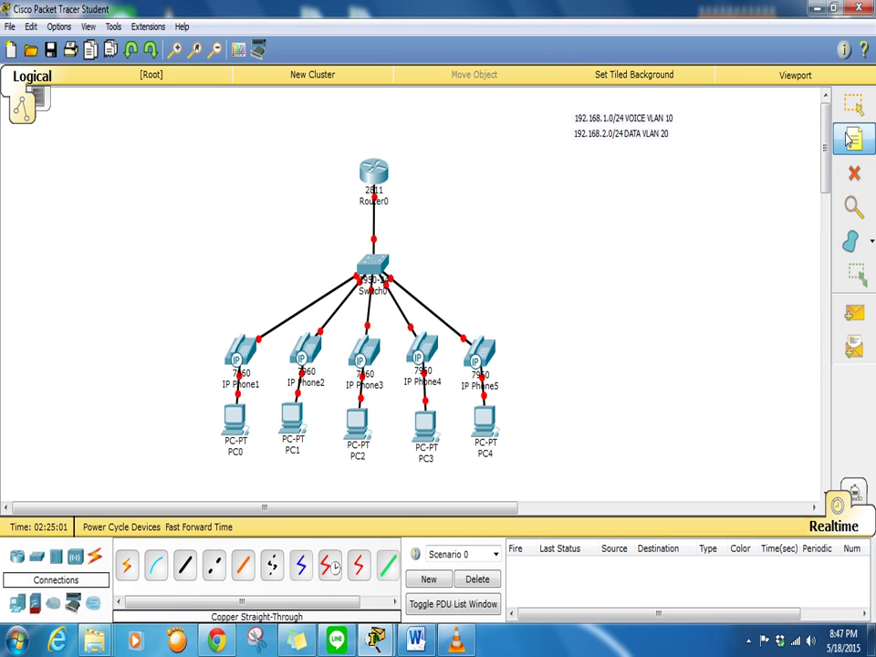
left_click(630, 369)
type("trunk")
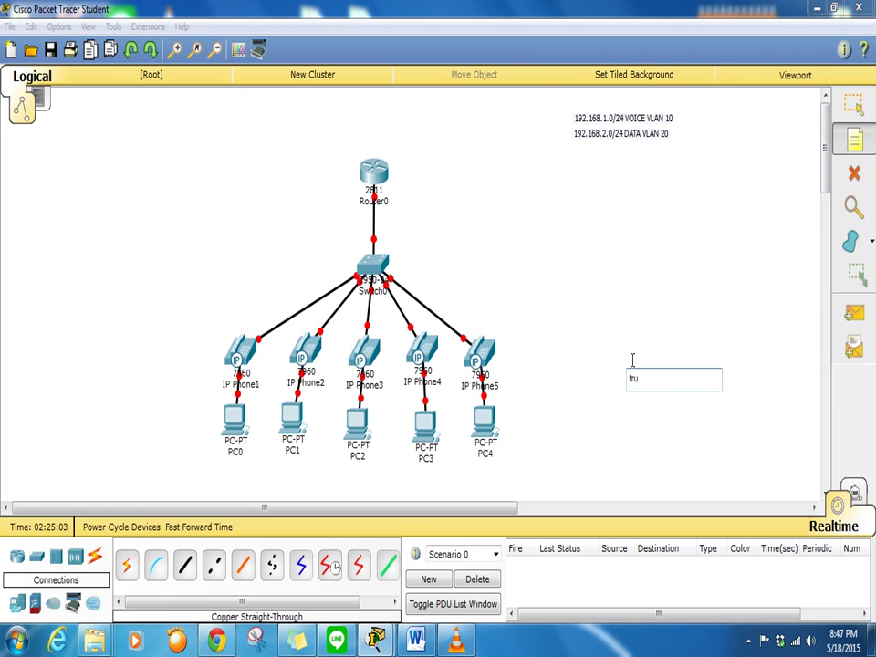
left_click(763, 334)
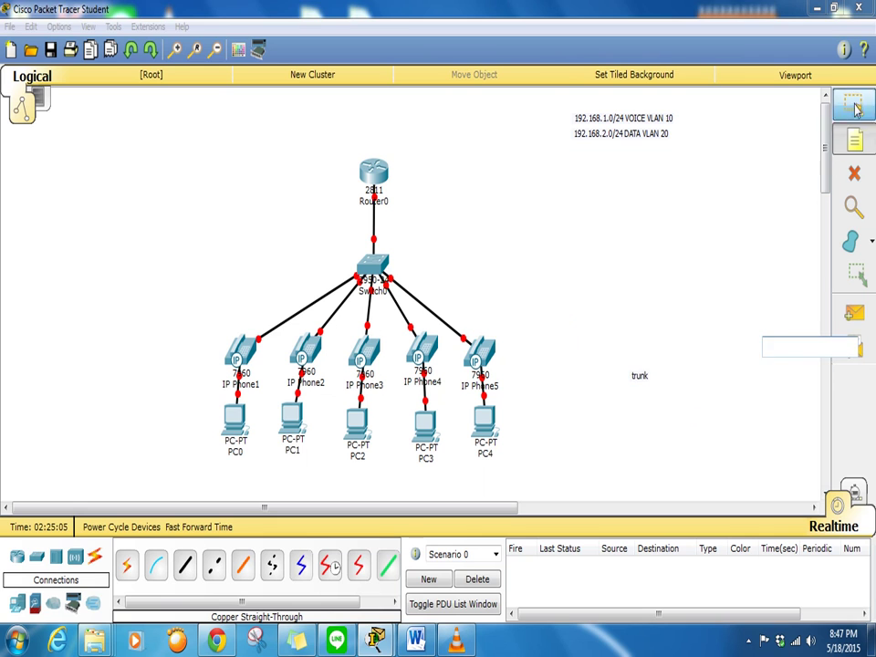
key("Escape")
left_click_drag(636, 389, 370, 234)
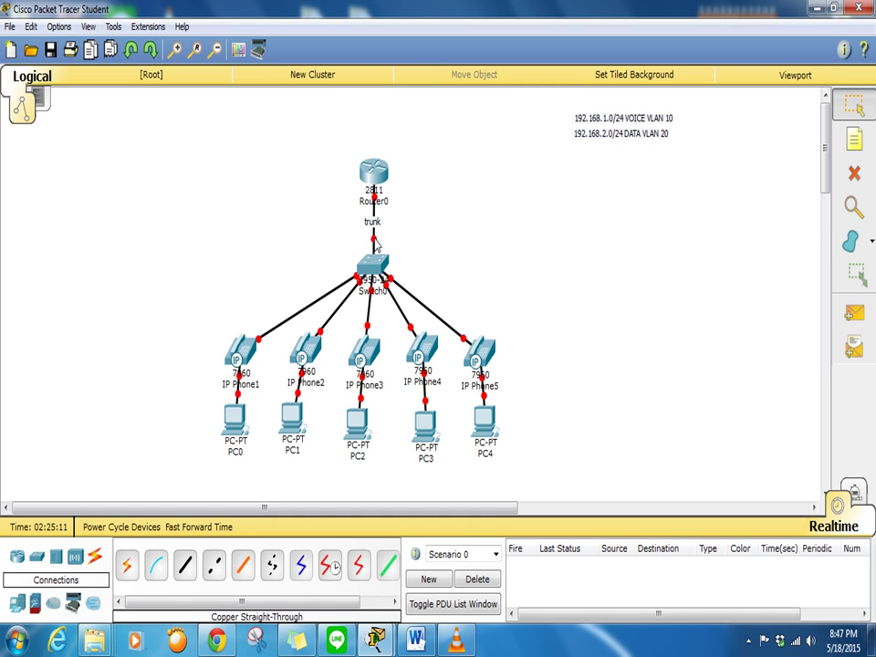
mouse_move(375, 239)
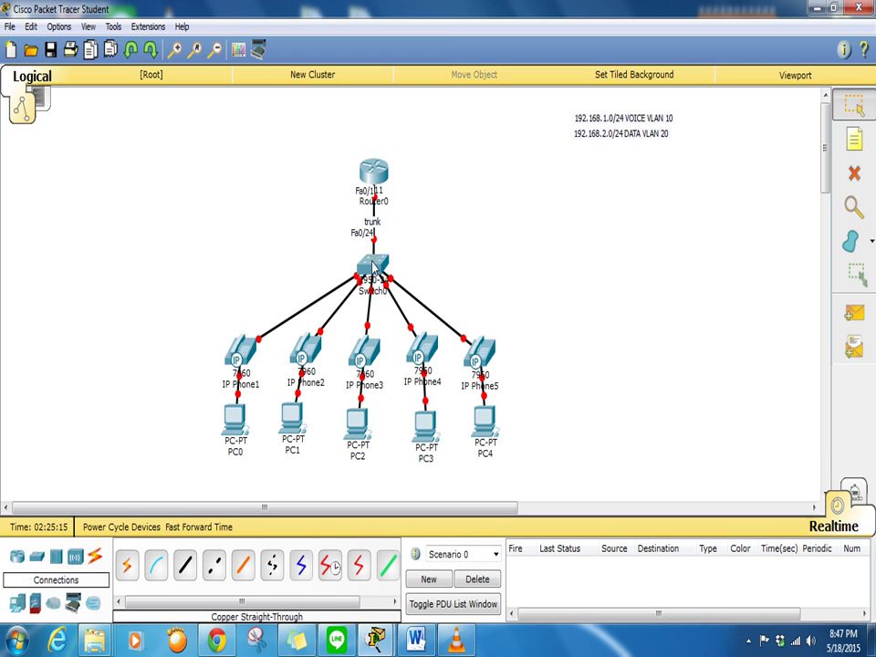
left_click(371, 264)
Enable port Fa0/24 with no shut and set it to access mode
type("int fa0/24")
key("Return")
key("Return")
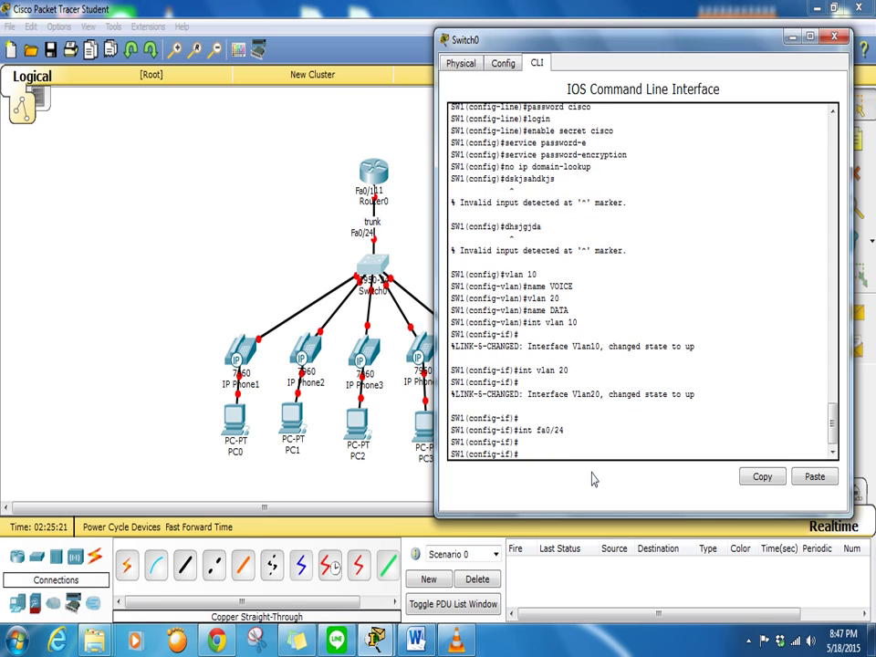
type("no shut")
key("Return")
type("s")
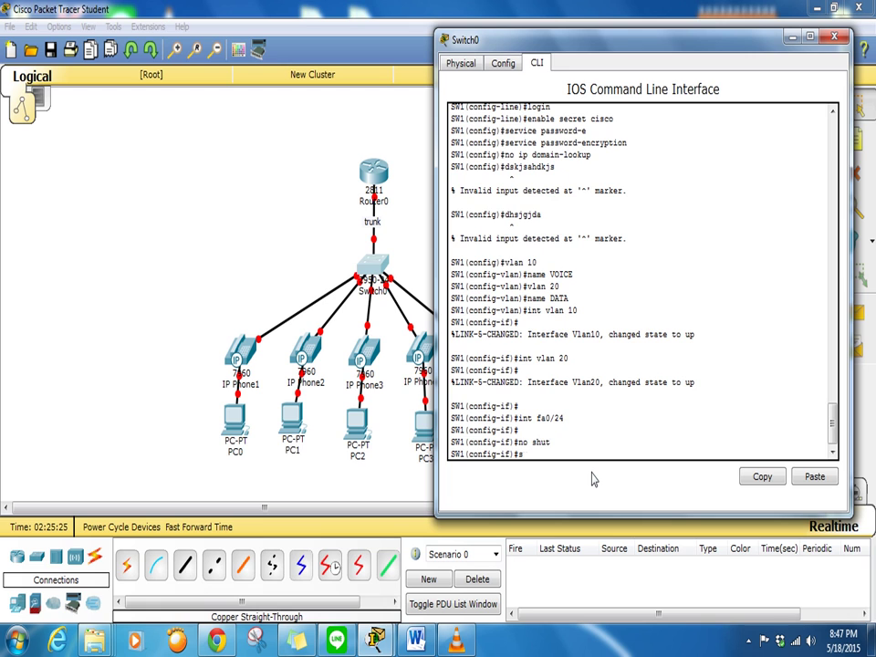
type("witchport mode access")
key("Return")
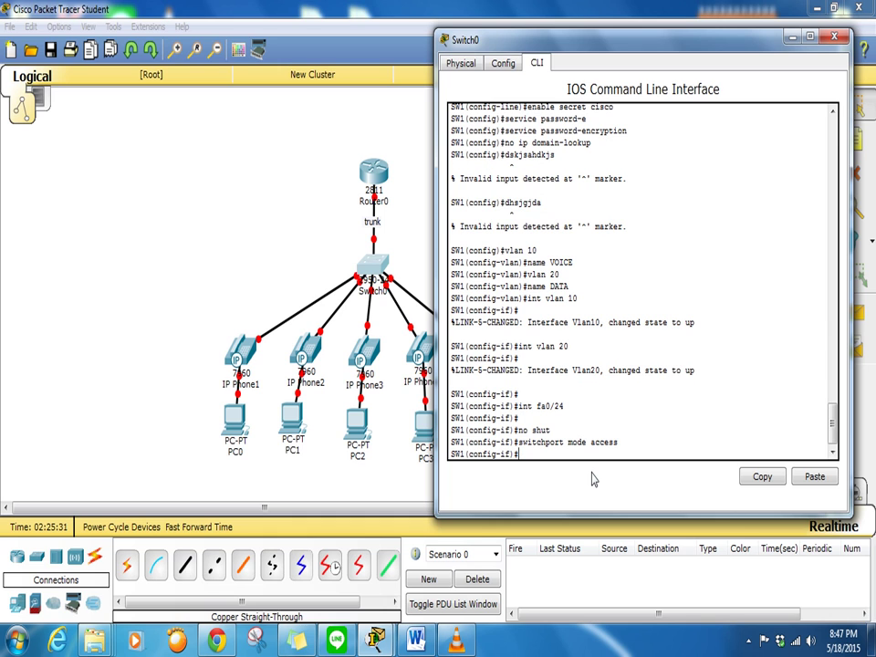
Switch Fa0/24 to trunk mode, correcting the typo, and close the switch window
type("switchport mode trunlk")
key("Return")
key("Up")
key("BackSpace")
key("BackSpace")
type("k")
key("Return")
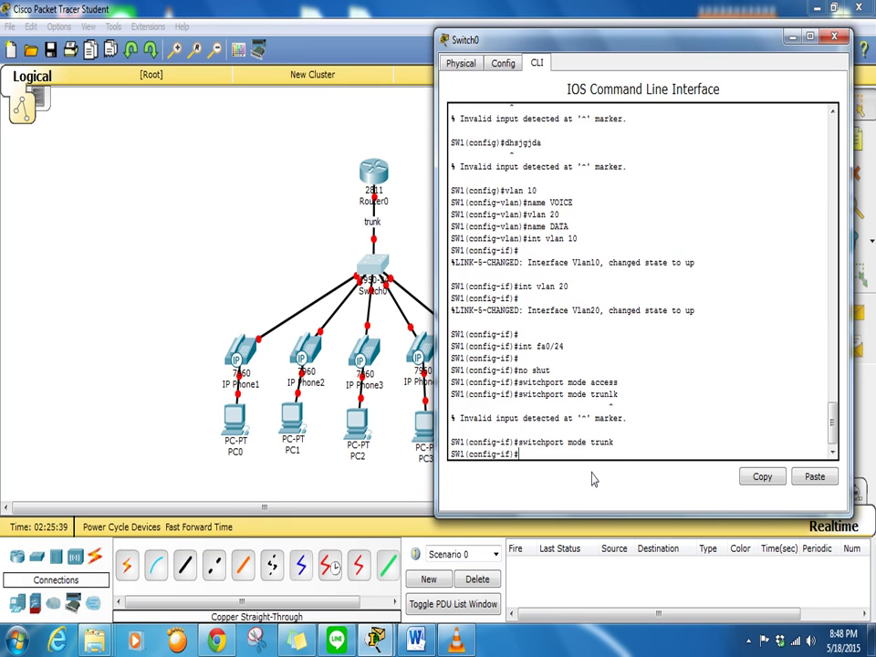
key("Return")
key("Return")
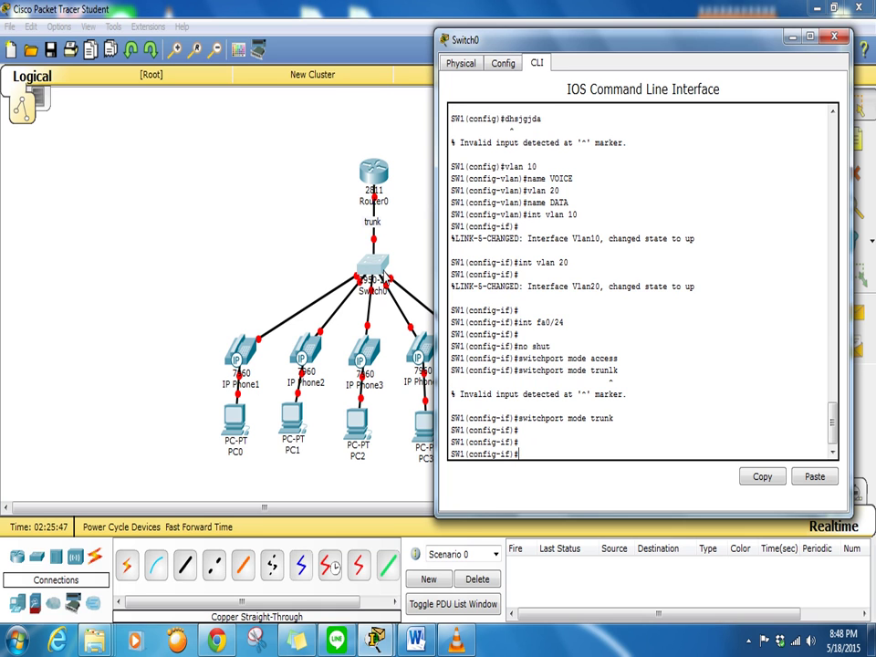
left_click(835, 38)
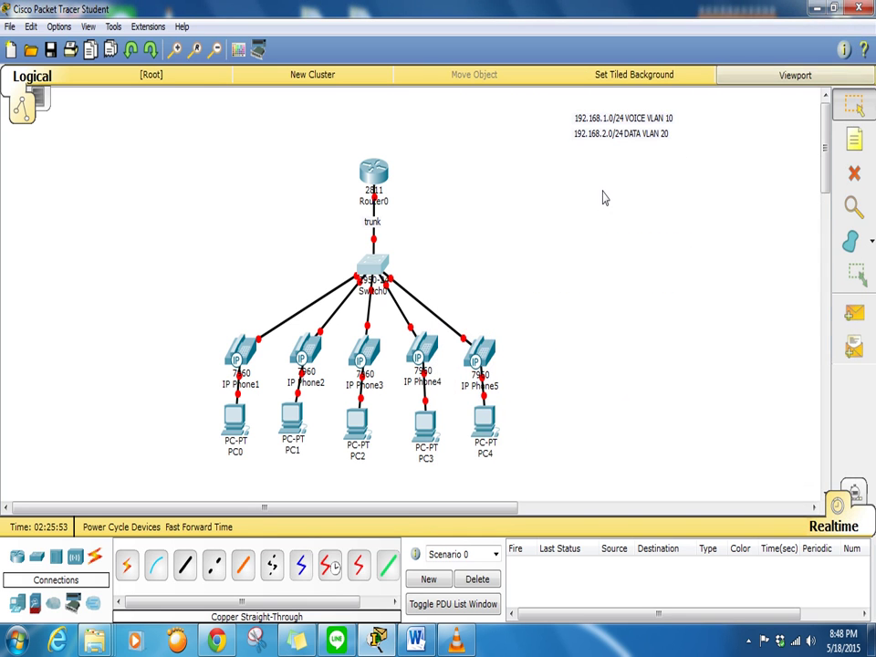
In Router0's CLI, rename the router to RW1 and set the MOTD banner 'restricted'
left_click(380, 178)
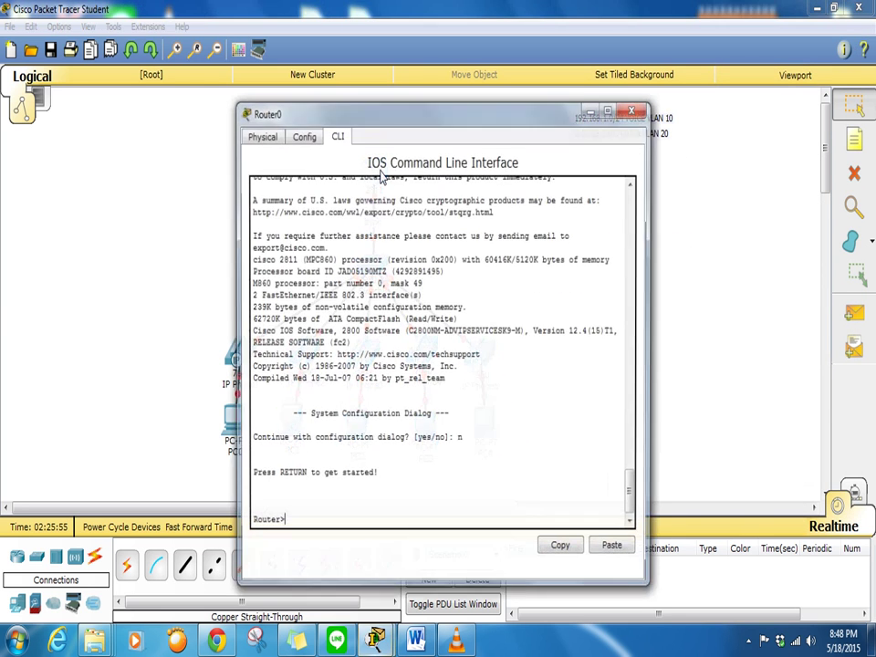
left_click_drag(456, 127, 655, 38)
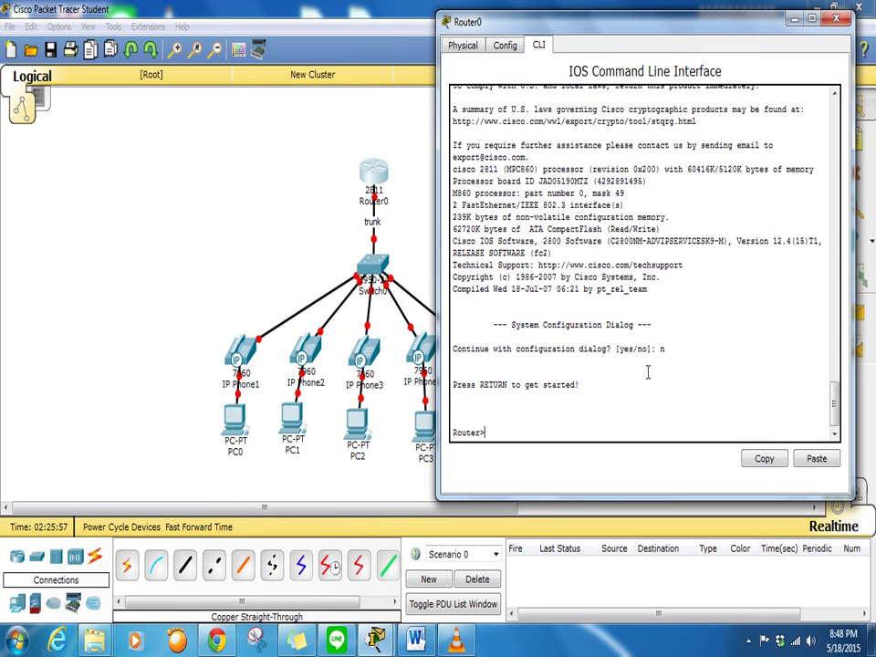
type("en")
key("Return")
type("conf t")
key("Return")
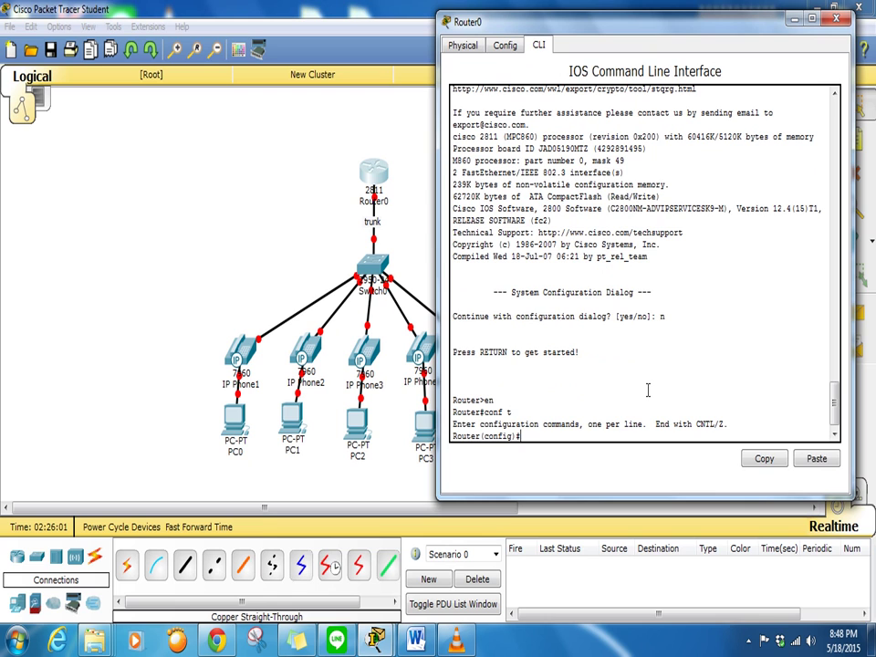
type("hostname RW1")
key("Return")
type("banner motd $")
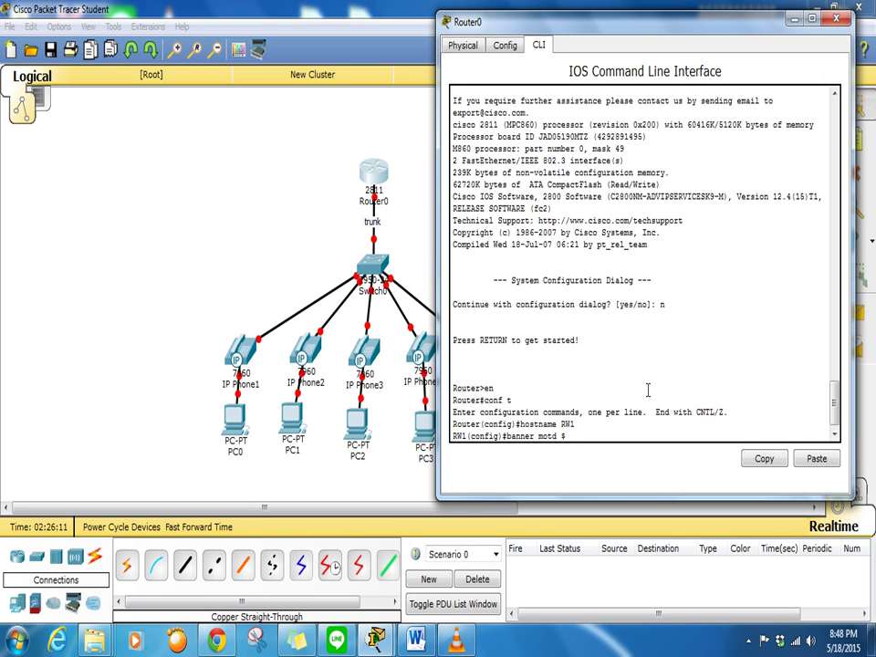
type("restricted$")
key("Return")
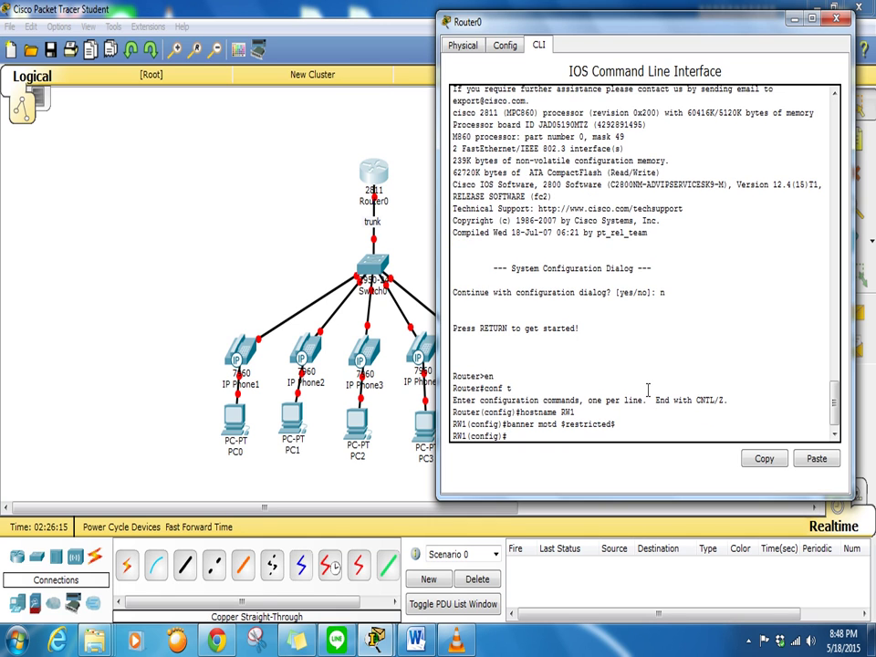
Protect console line 0 with a password and require login
type("line con 0")
key("Return")
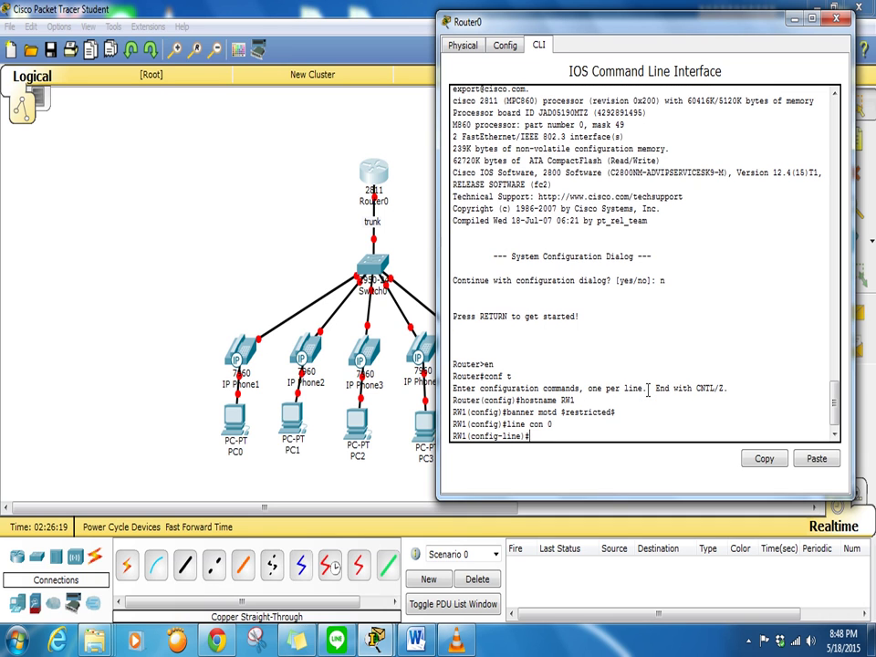
type("password cisco")
key("Return")
type("login")
key("Return")
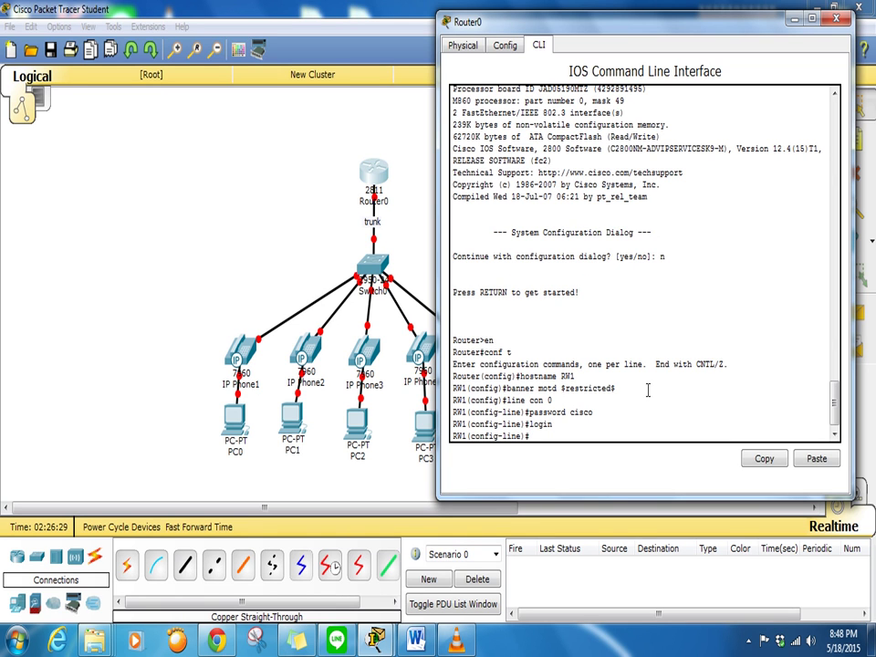
Protect vty lines 0 to 5 with a password and require login
type("line vty 0 5")
key("Return")
type("passwor")
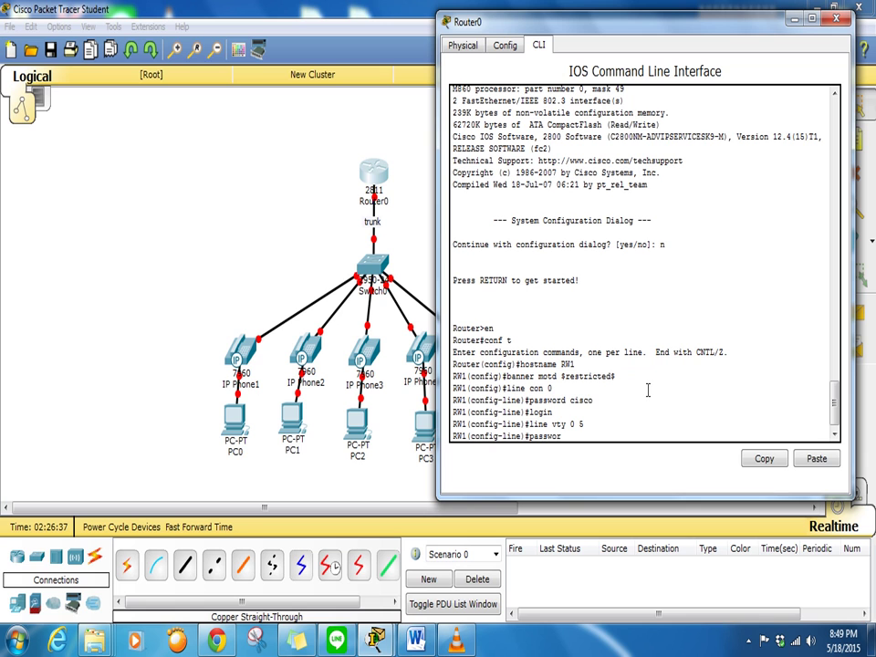
type("d cisco")
key("Return")
type("login")
key("Return")
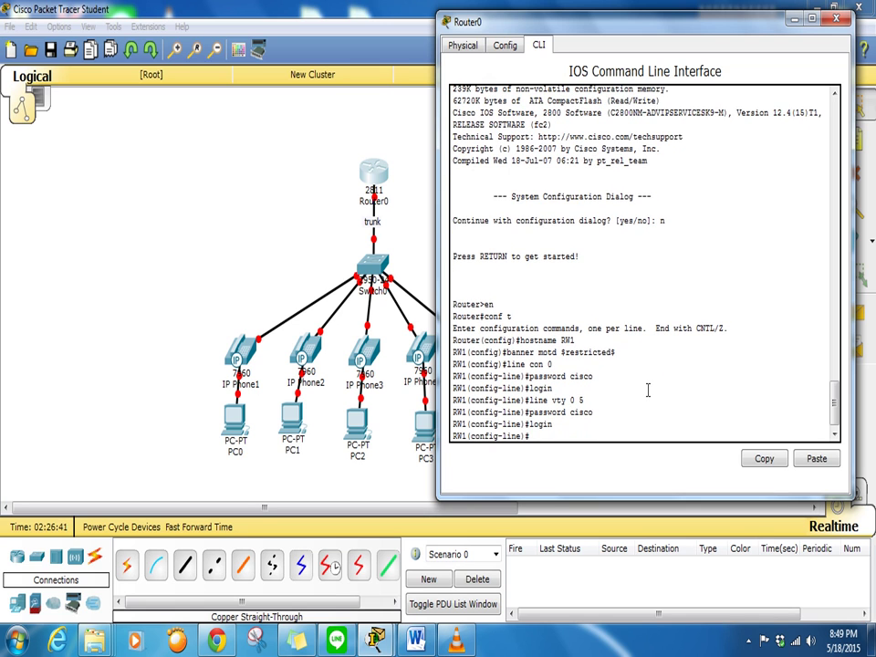
Protect the aux line with a password and require login
type("line aux 0")
key("Return")
type("p")
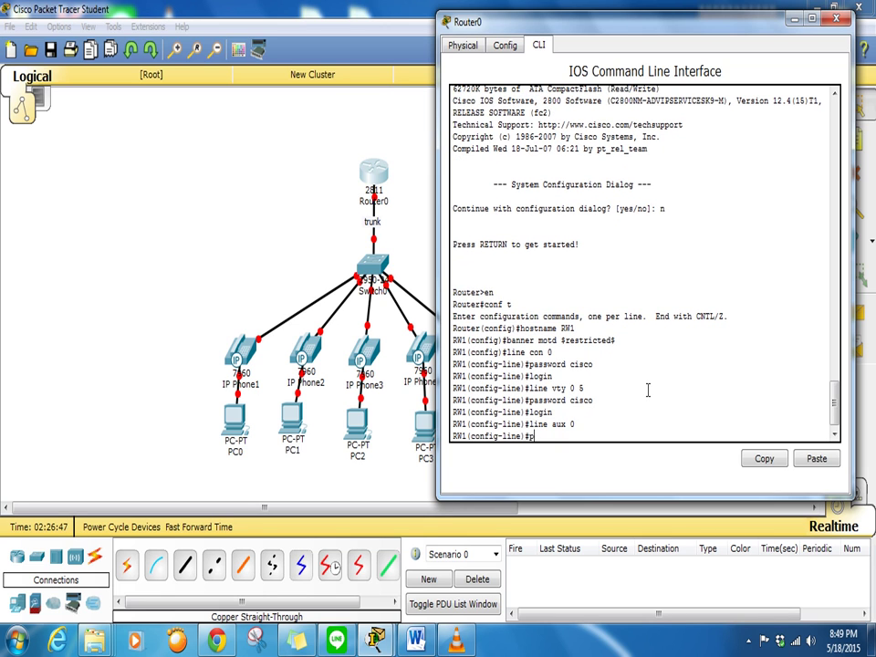
type("assword cisco")
key("Return")
type("login")
key("Return")
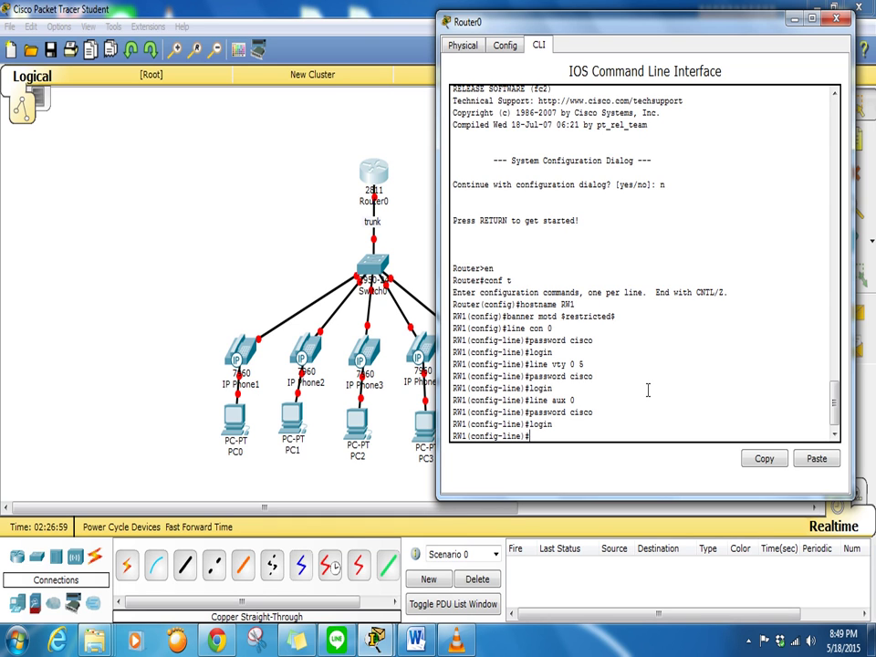
Set an enable secret and turn on service password-encryption
type("enable secret cisco")
key("Return")
type("service pa")
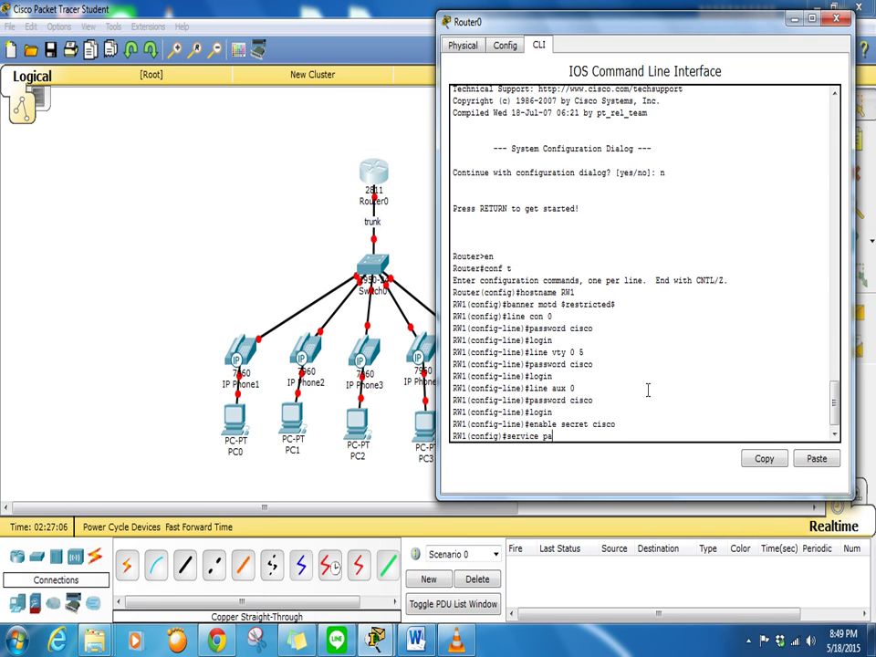
type("ssword-")
key("Tab")
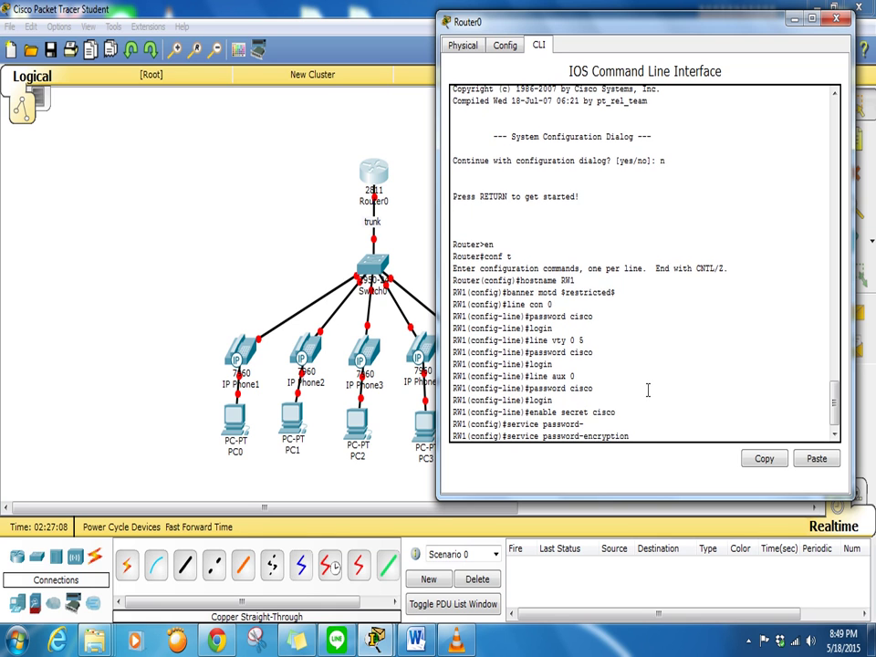
key("Return")
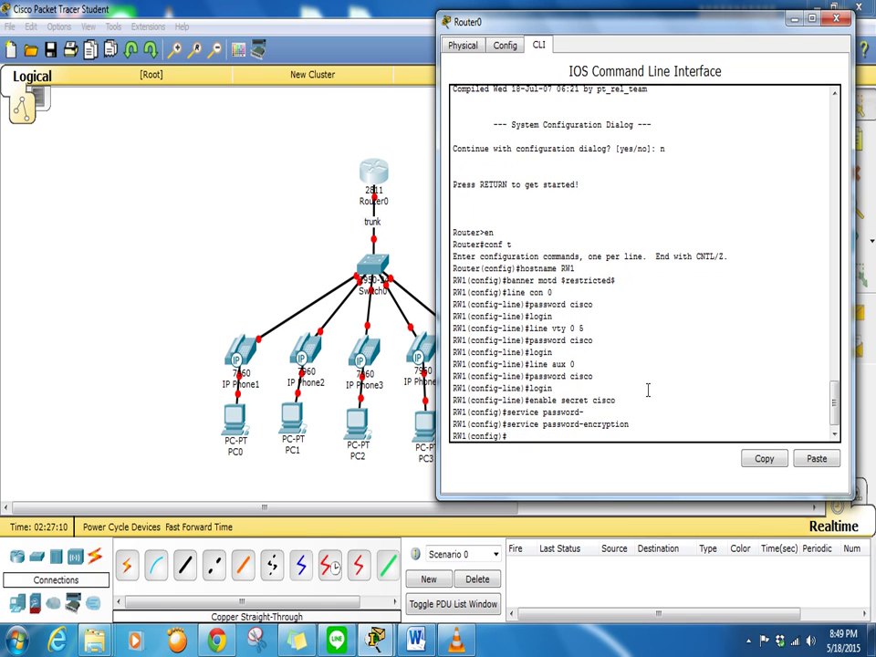
key("Return")
key("Return")
key("Return")
key("Return")
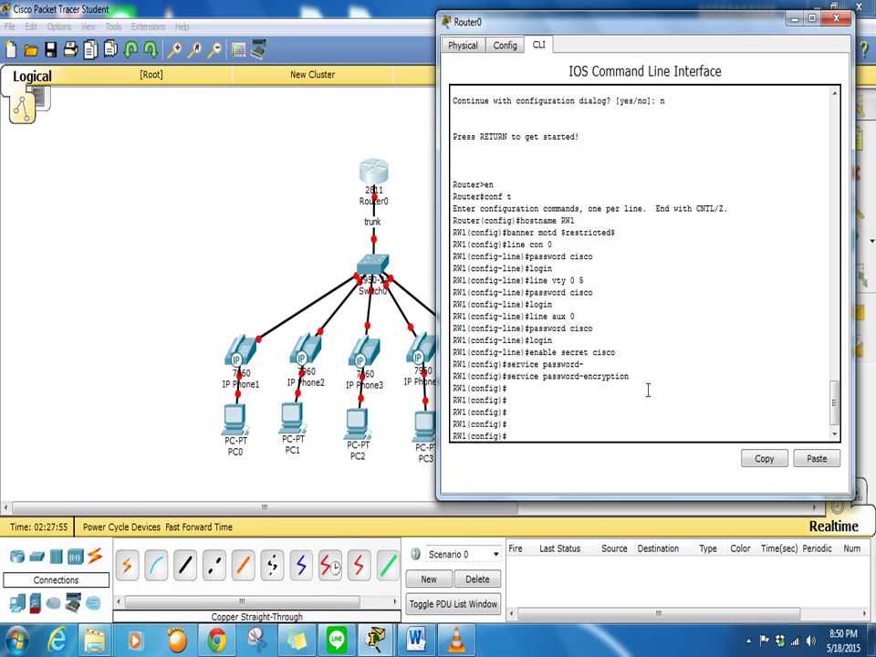
left_click(376, 210)
mouse_move(374, 211)
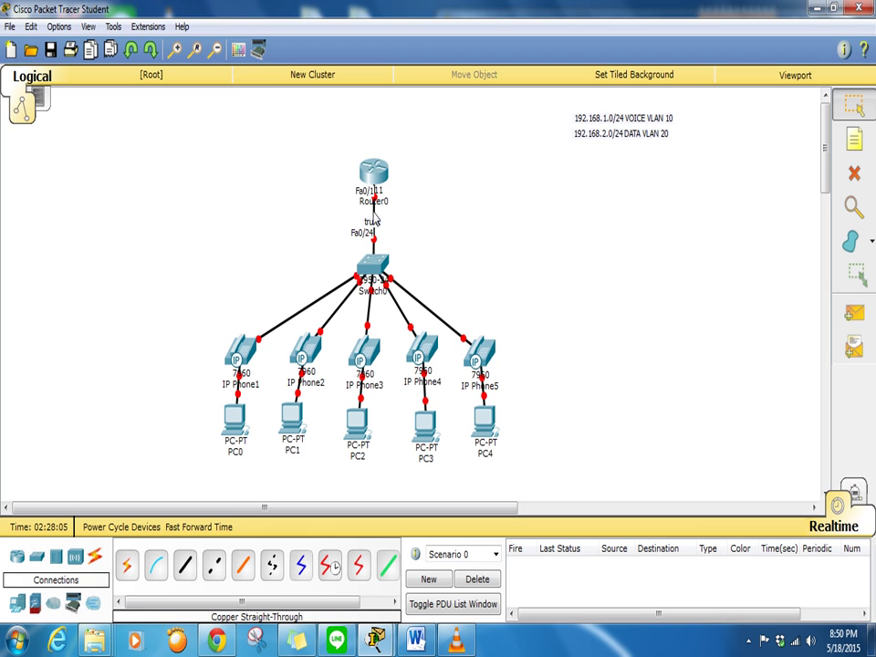
left_click(373, 173)
Bring interface FastEthernet0/1 up with no shutdown
type("int fa0")
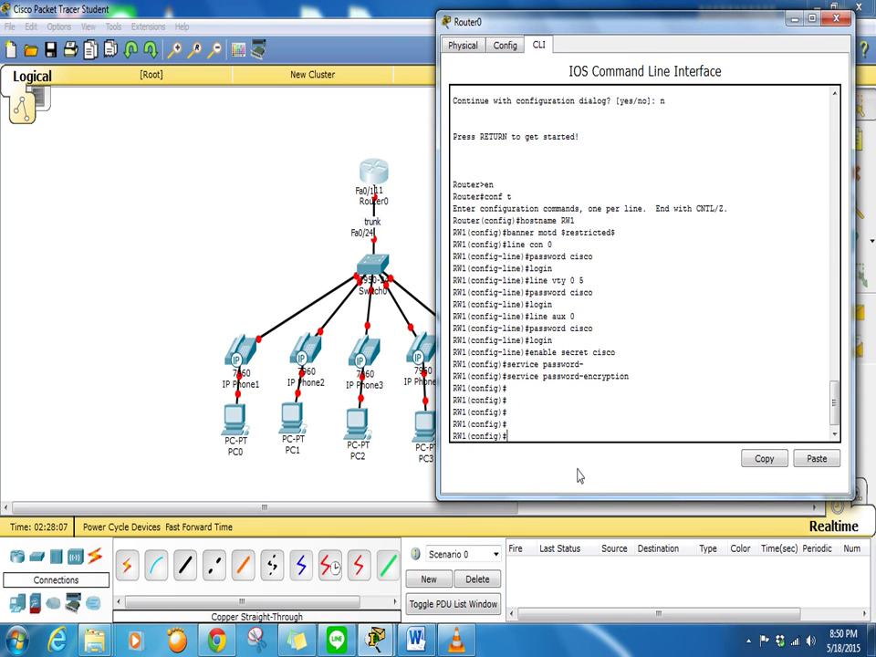
type("/1")
key("Return")
type("no shut")
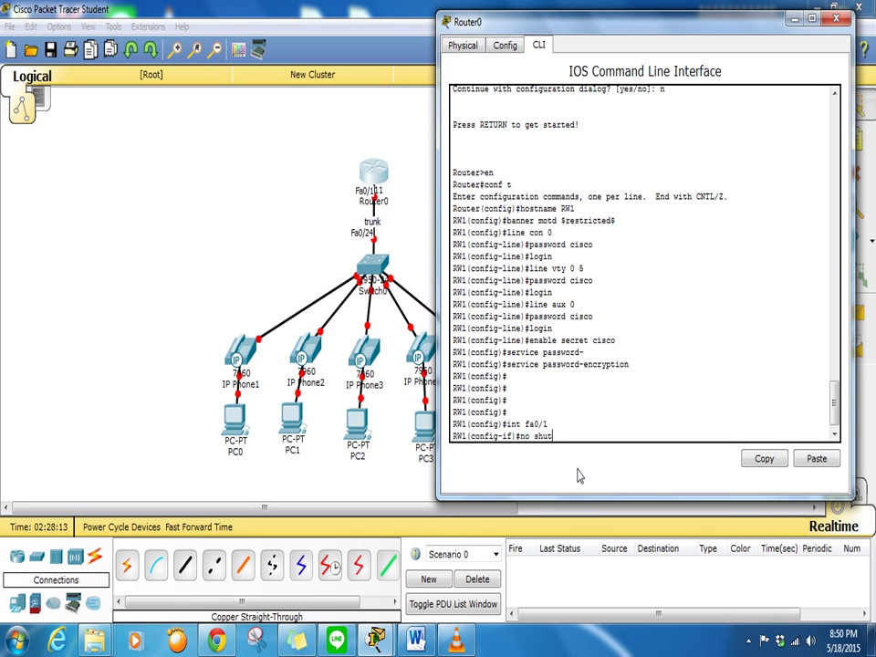
key("Return")
key("Return")
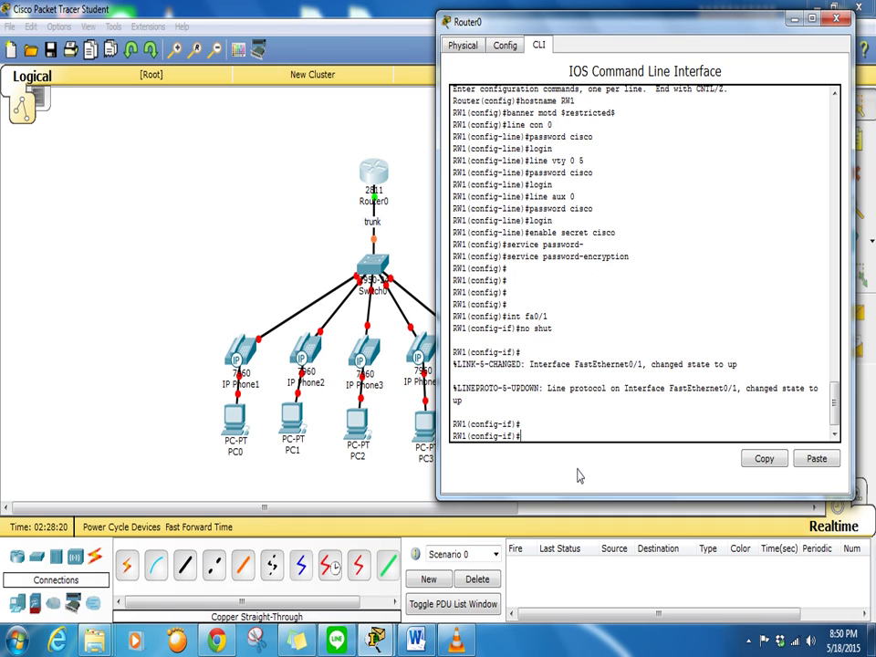
Create subinterface Fa0/1.10 with 802.1Q encapsulation for VLAN 10
type("nt fa0/1.10")
key("Return")
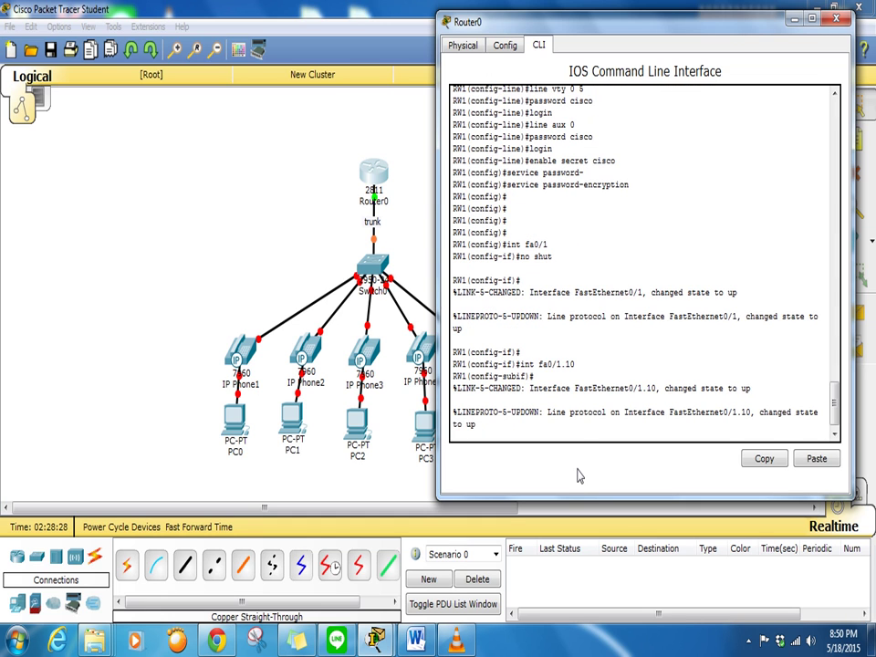
left_click_drag(647, 31, 651, 29)
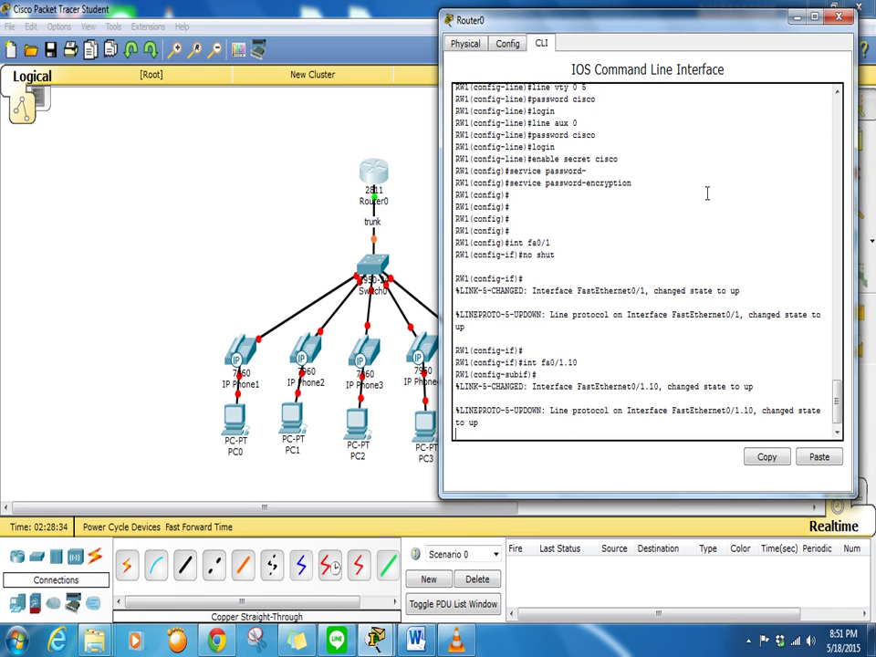
left_click_drag(744, 410, 755, 412)
left_click(533, 424)
key("Return")
key("Return")
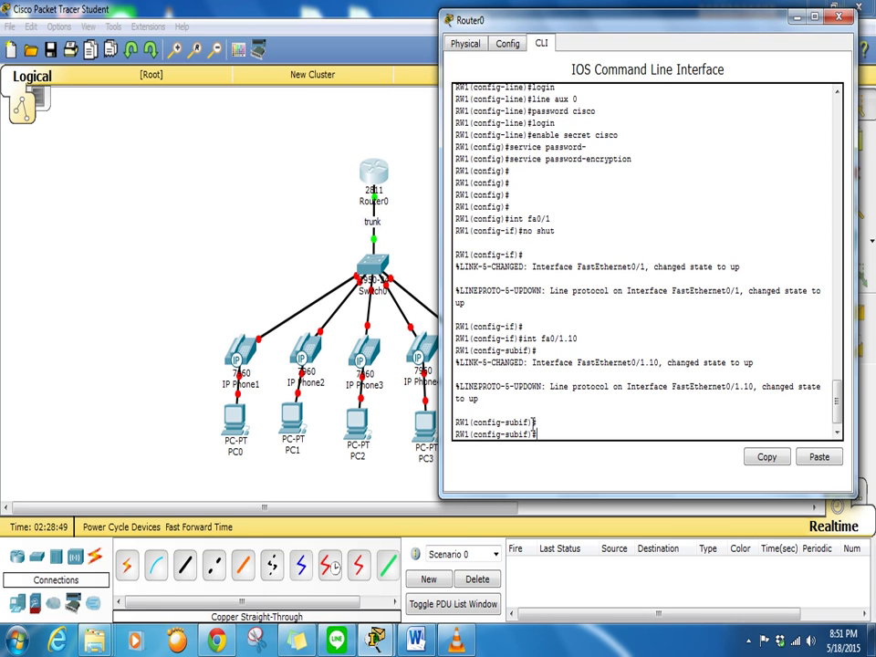
type("enca")
key("Tab")
type("do")
key("Tab")
type("10")
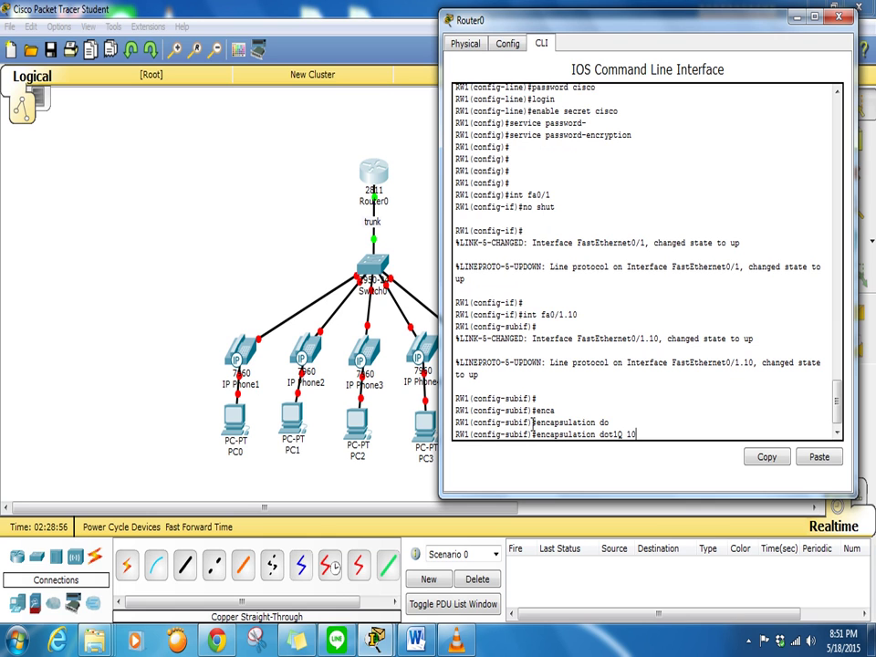
key("Return")
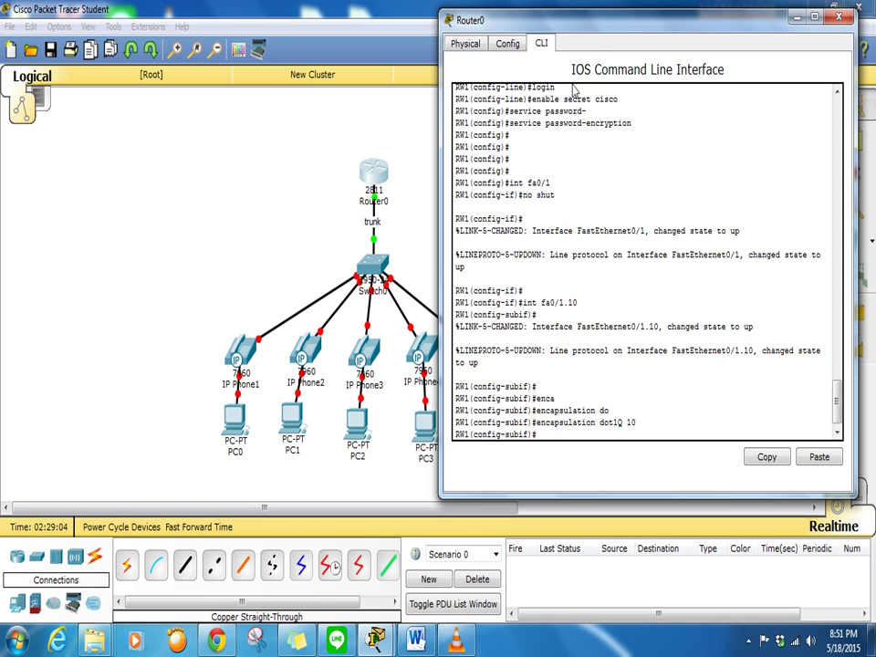
left_click_drag(456, 20, 290, 31)
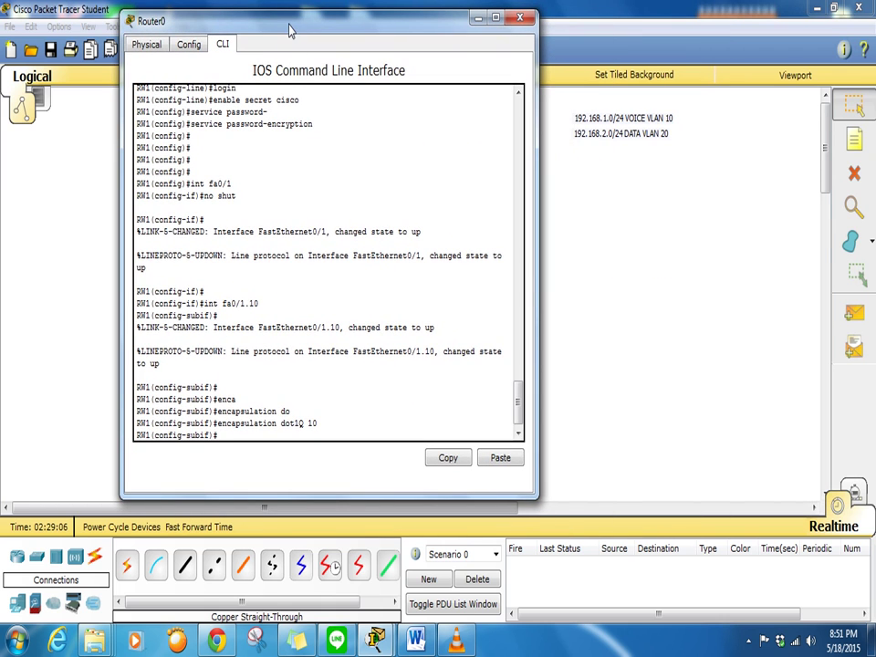
Assign Fa0/1.10 the address 192.168.1.1 255.255.255.0
type("ip ad")
key("Tab")
type("192")
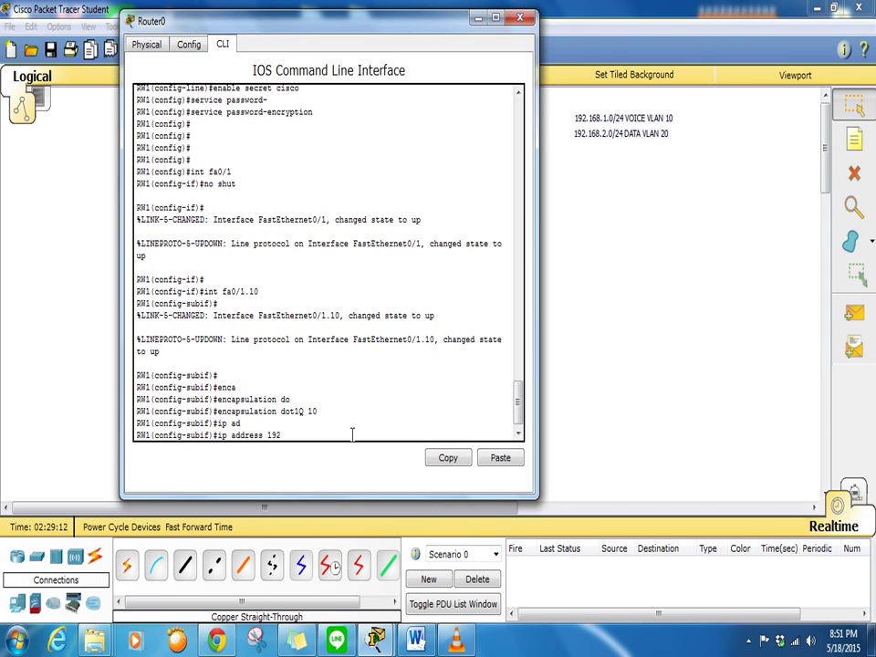
type(".168.1.1 255.255.255.0")
key("Return")
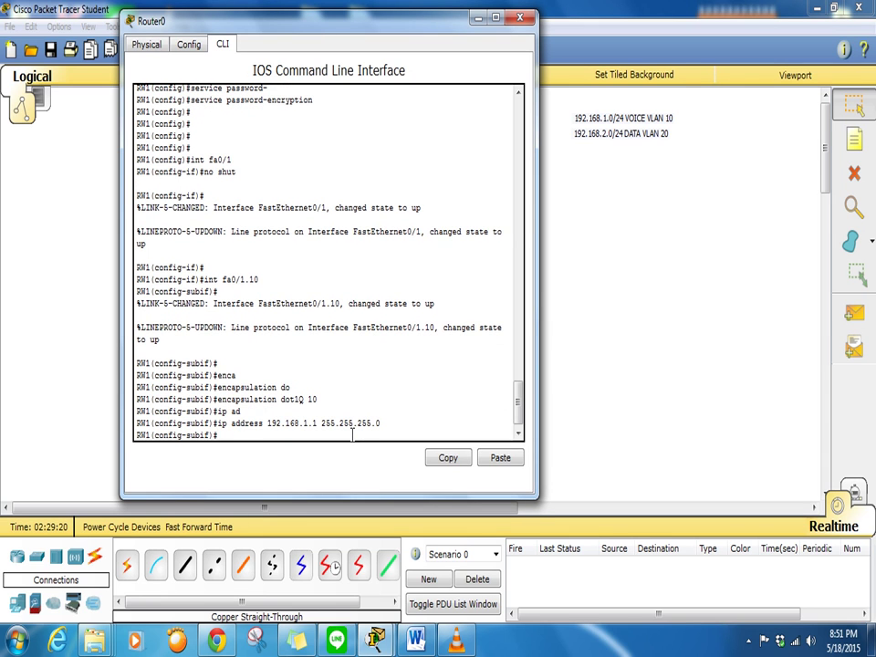
key("Return")
key("Return")
key("Return")
key("Return")
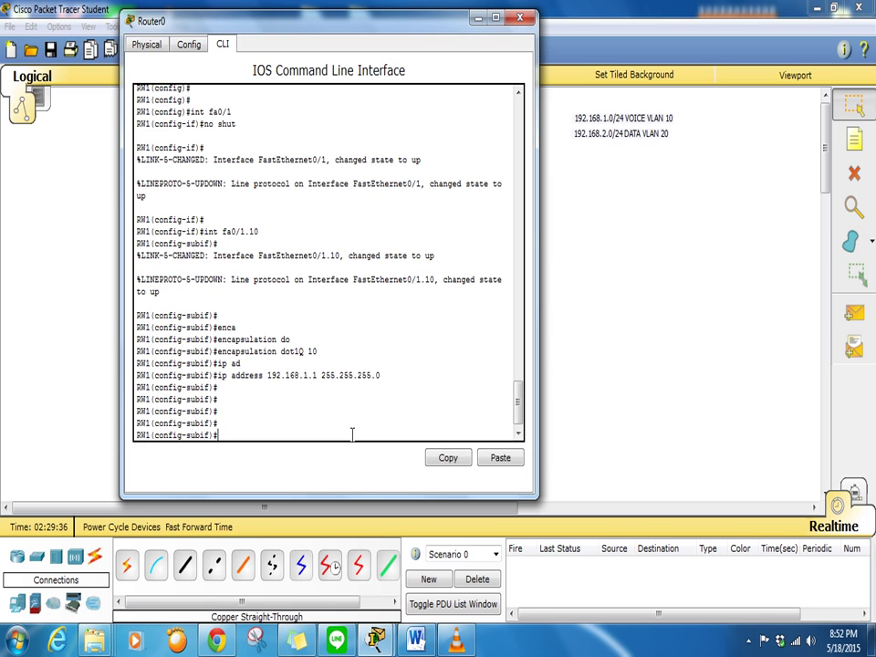
Create subinterface Fa0/1.20 with dot1Q VLAN 20 and address 192.168.2.1 255.255.255.0
type("nt fa0/1.20")
key("Return")
key("Return")
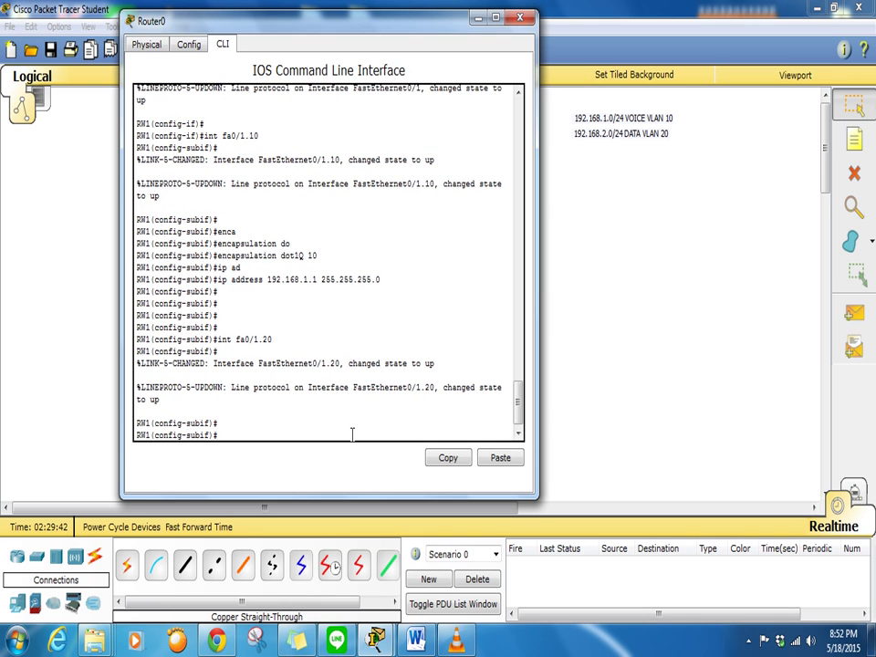
type("en")
key("Tab")
type("do")
key("Tab")
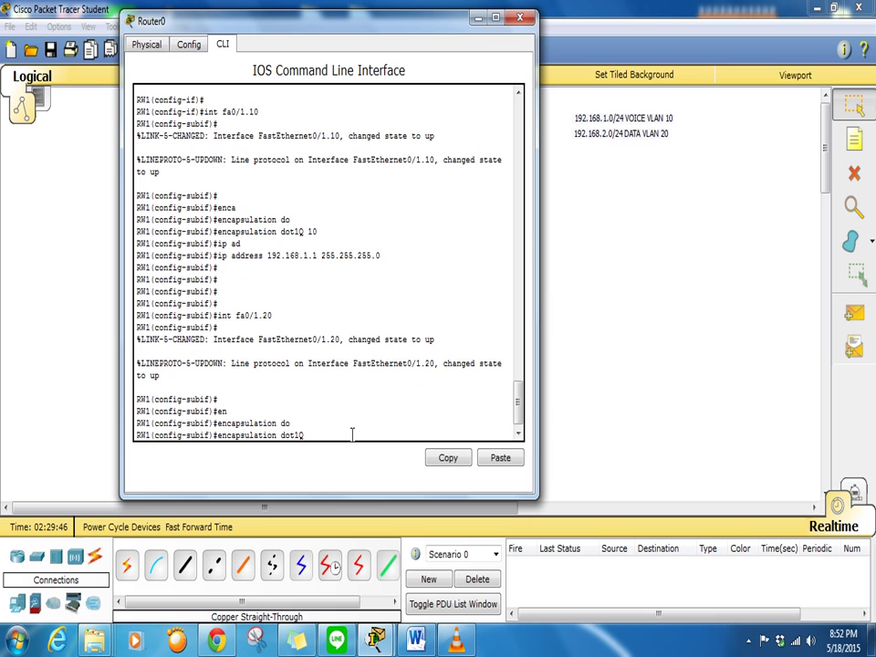
type("20")
key("Return")
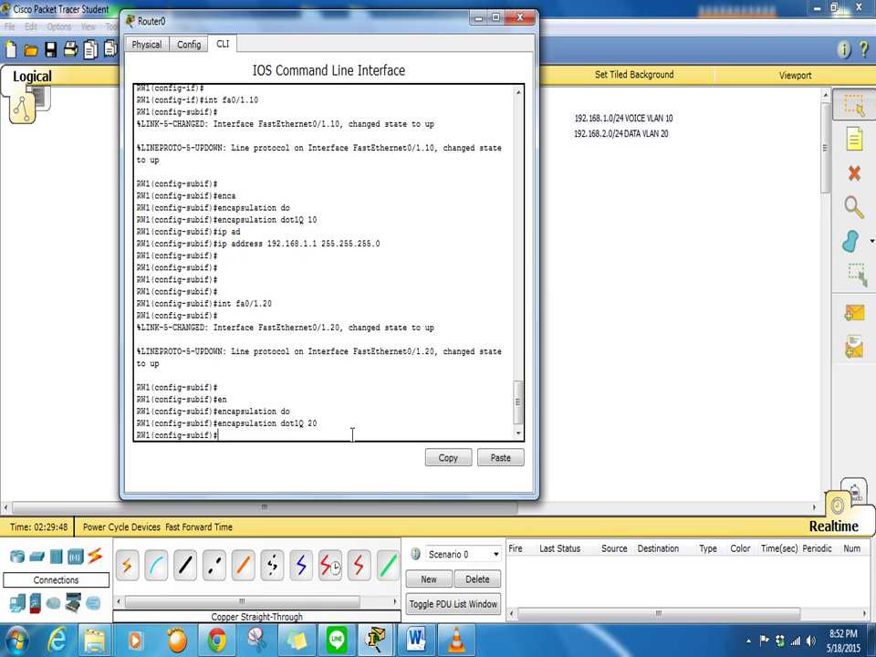
type("ip add")
key("Tab")
type("192.168.")
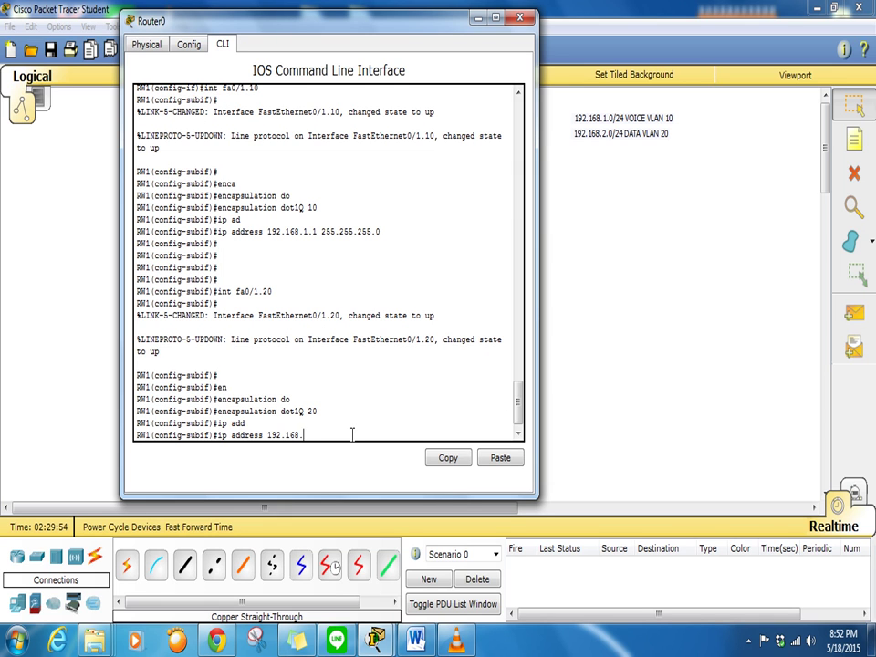
type("2.1 255.255.255.0")
key("Return")
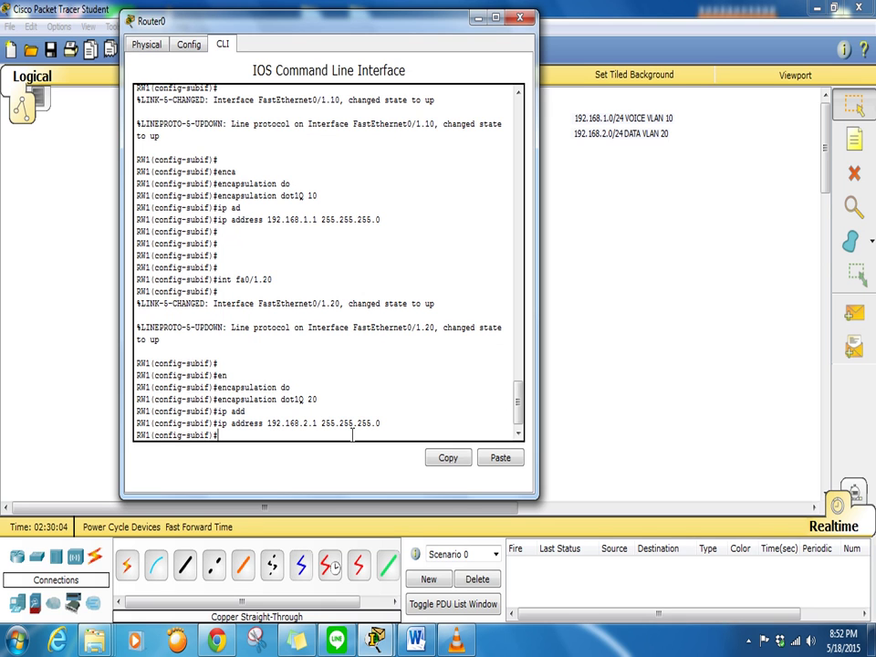
key("Return")
key("Return")
key("Return")
key("Return")
key("Return")
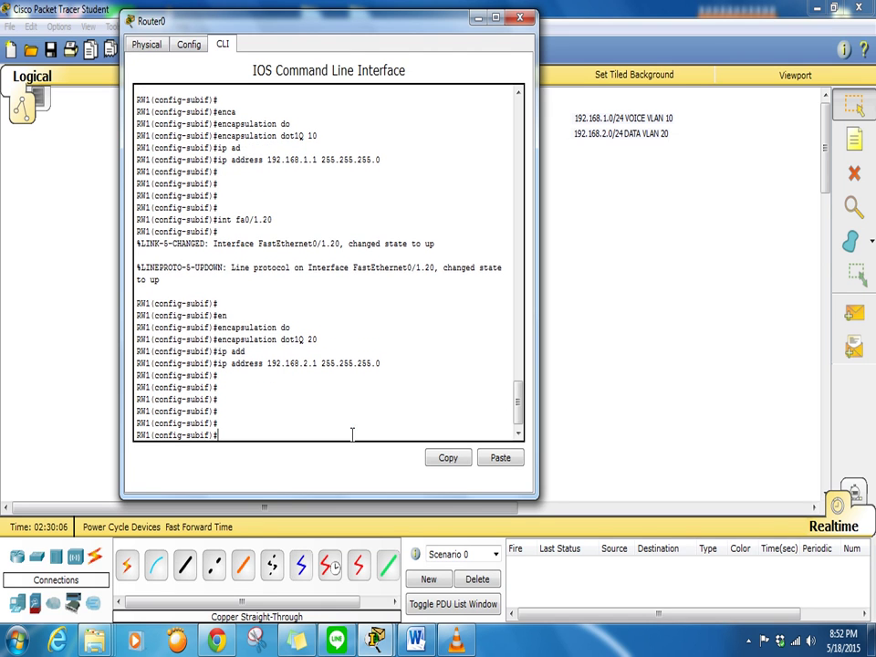
Create DHCP pool 'voice' for network 192.168.1.0 255.255.255.0
left_click_drag(354, 37, 660, 53)
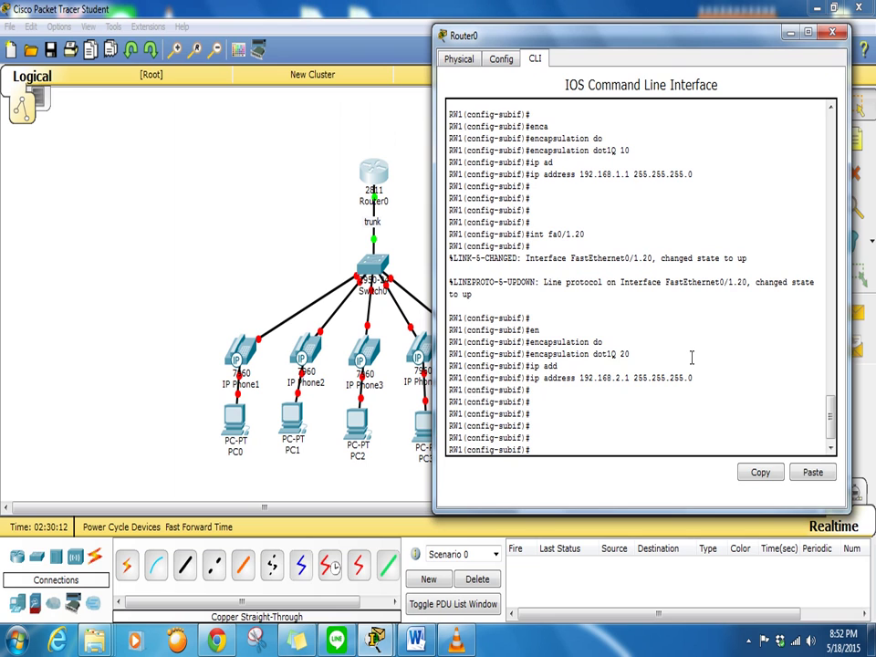
type("exi")
type("t")
key("Return")
key("Return")
key("Return")
key("Return")
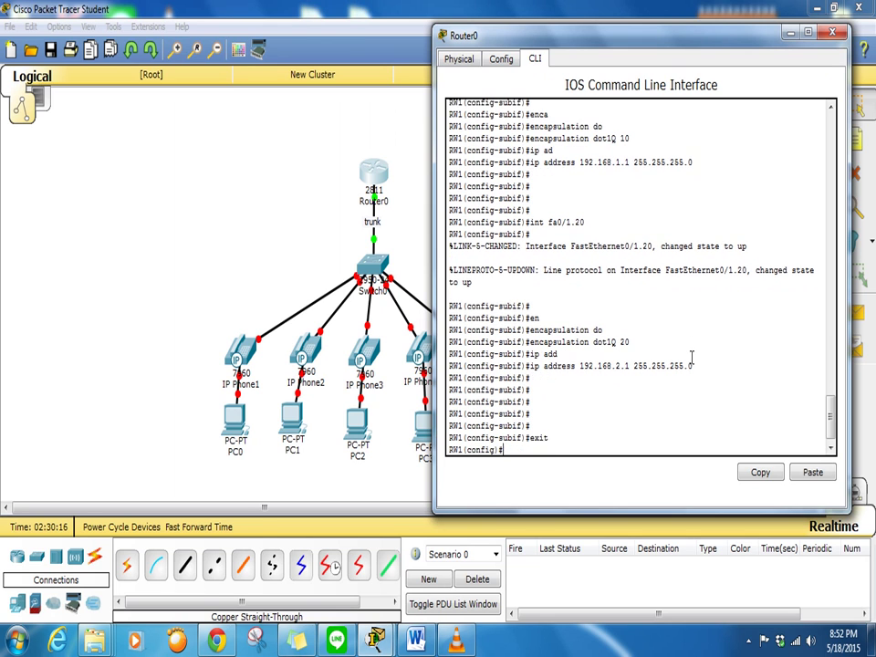
type("ip")
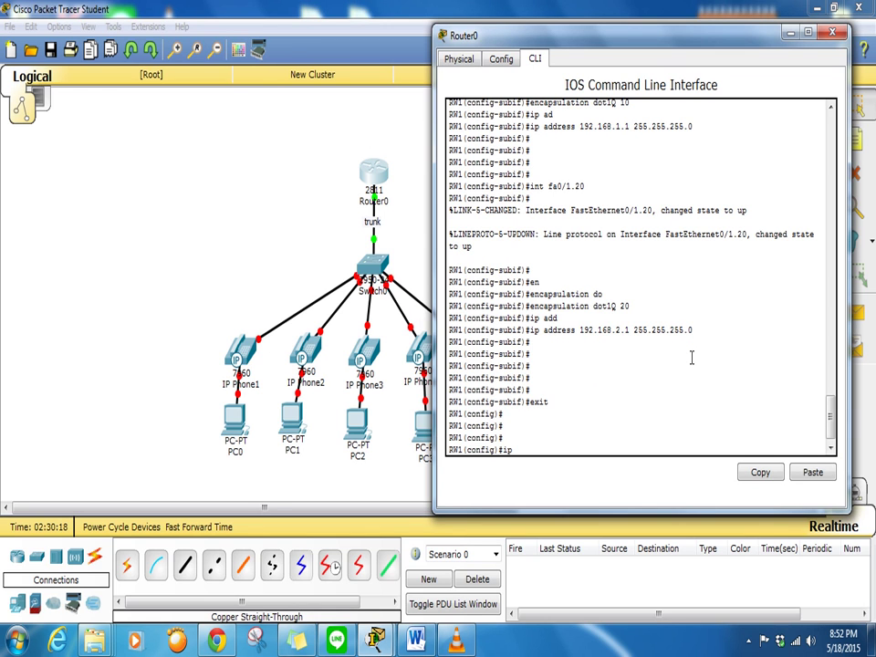
type(" dhcp pool")
left_click_drag(602, 43, 293, 55)
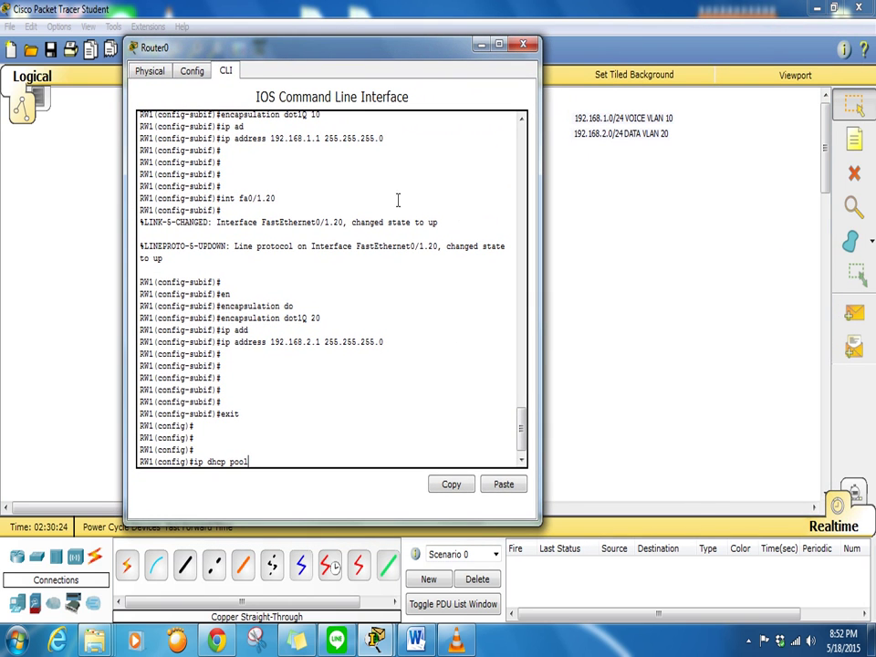
type("voice")
key("Return")
type("network ")
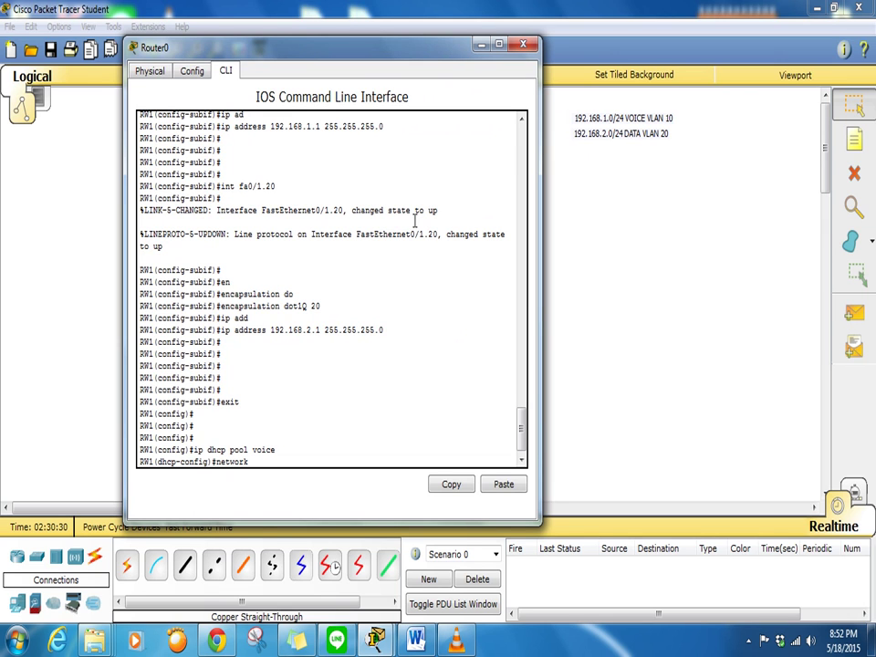
type("192.168.1.0 255.255.255.0")
key("Return")
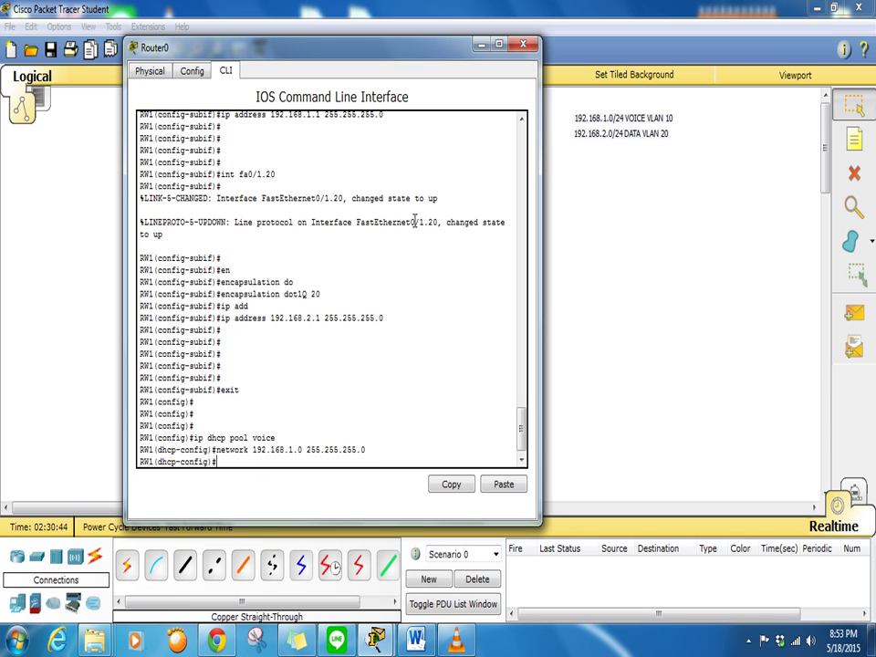
Give the voice pool default-router 192.168.1.1 and option 150 ip 192.168.1.1
type("de")
key("Tab")
type("1")
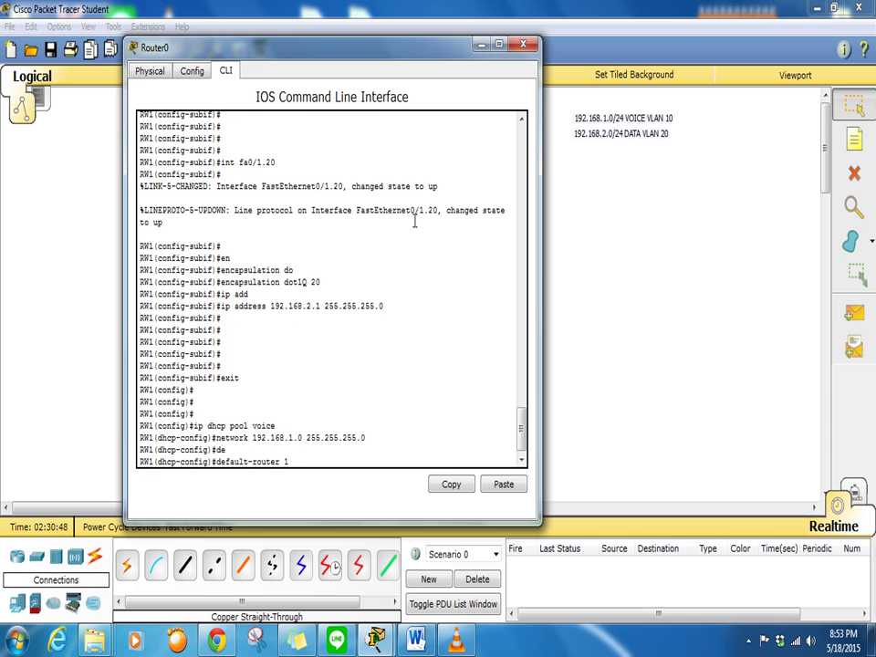
type("92.168.1.1")
key("Return")
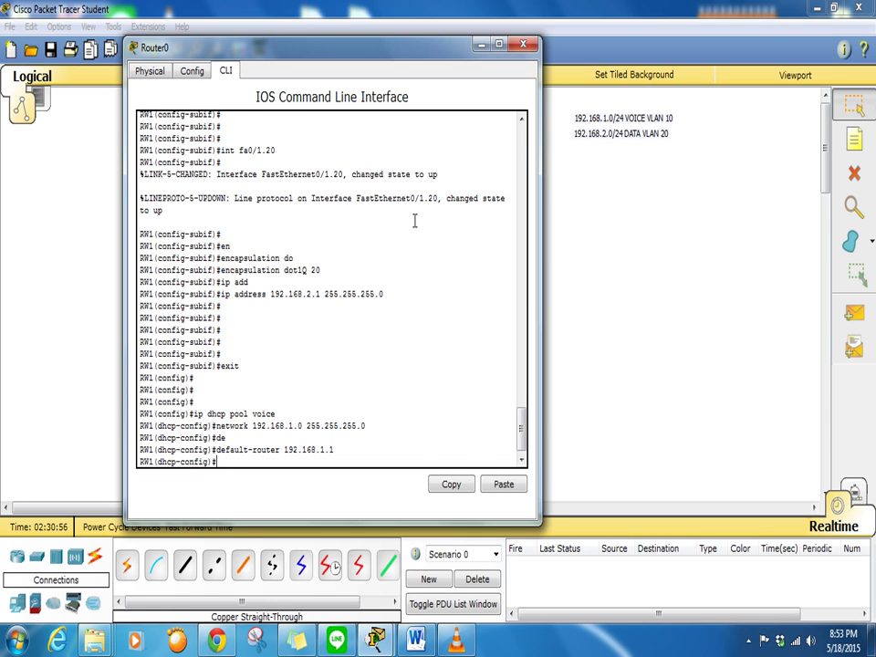
type("option ?")
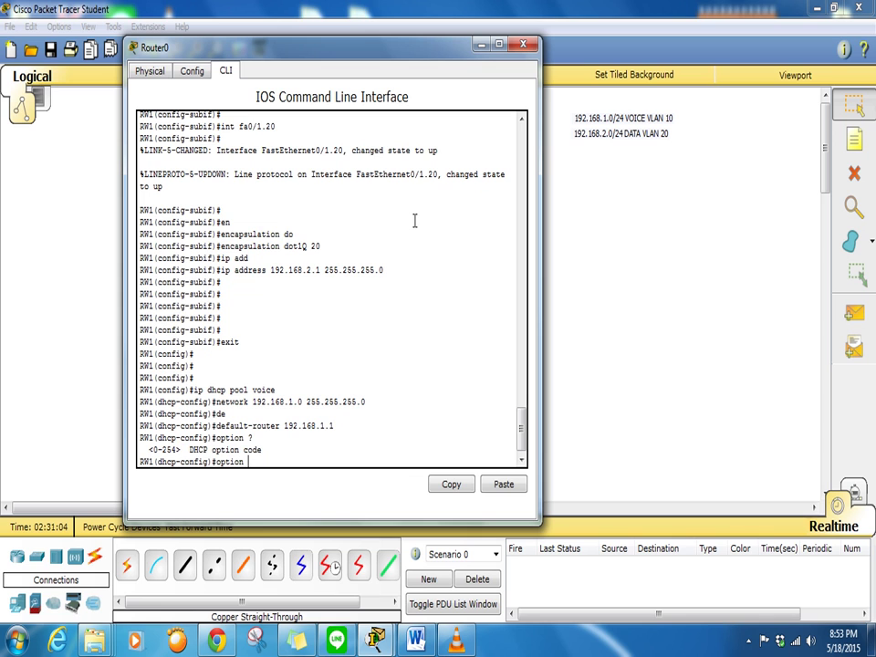
type("?")
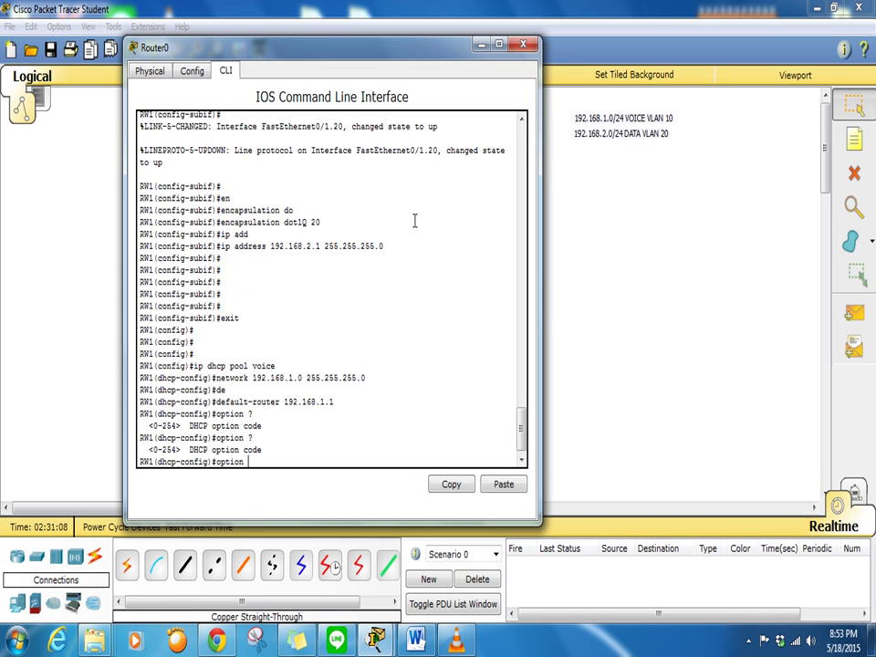
type("150 ?")
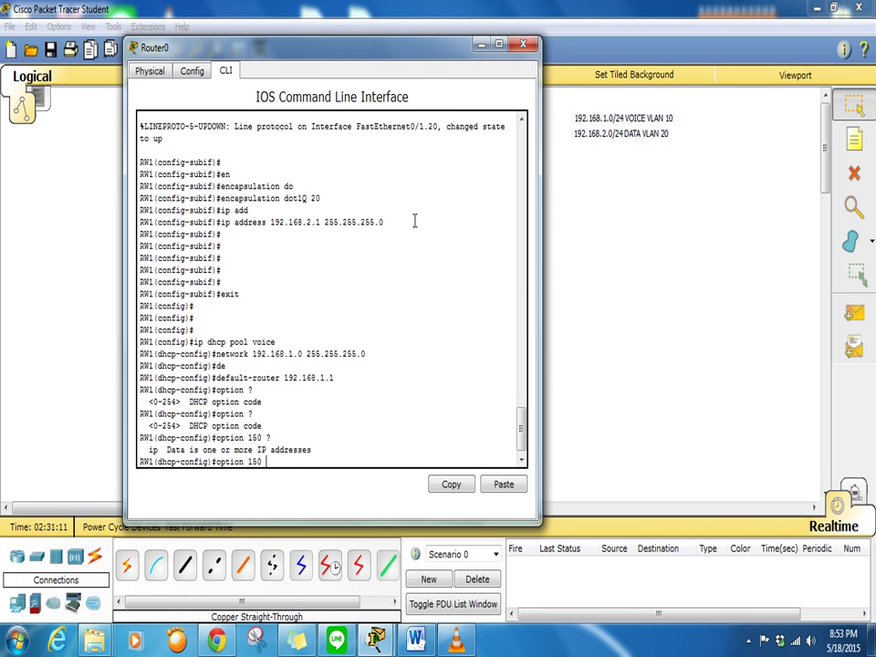
type("ip 192.168.1.1")
key("Return")
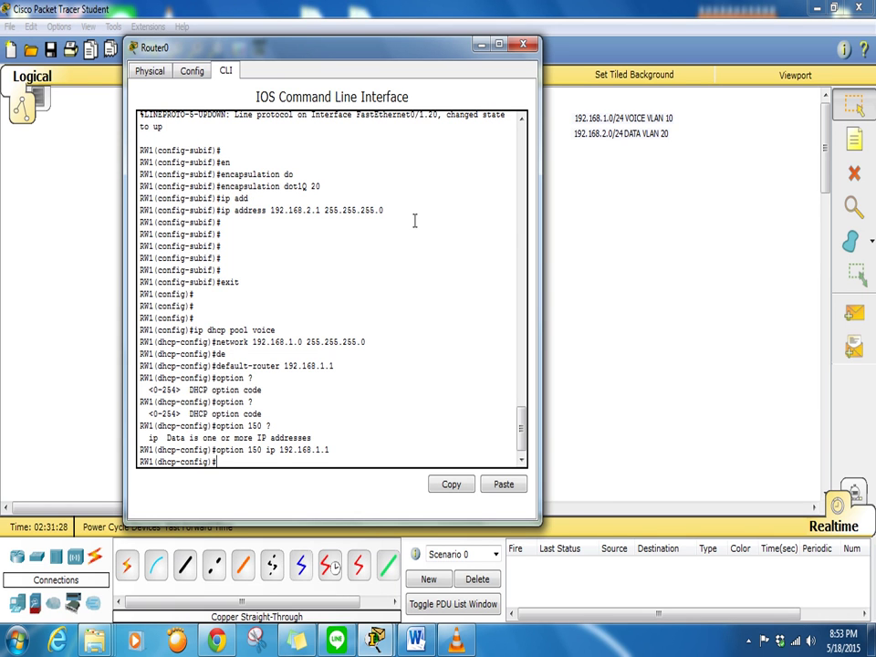
key("Return")
key("Return")
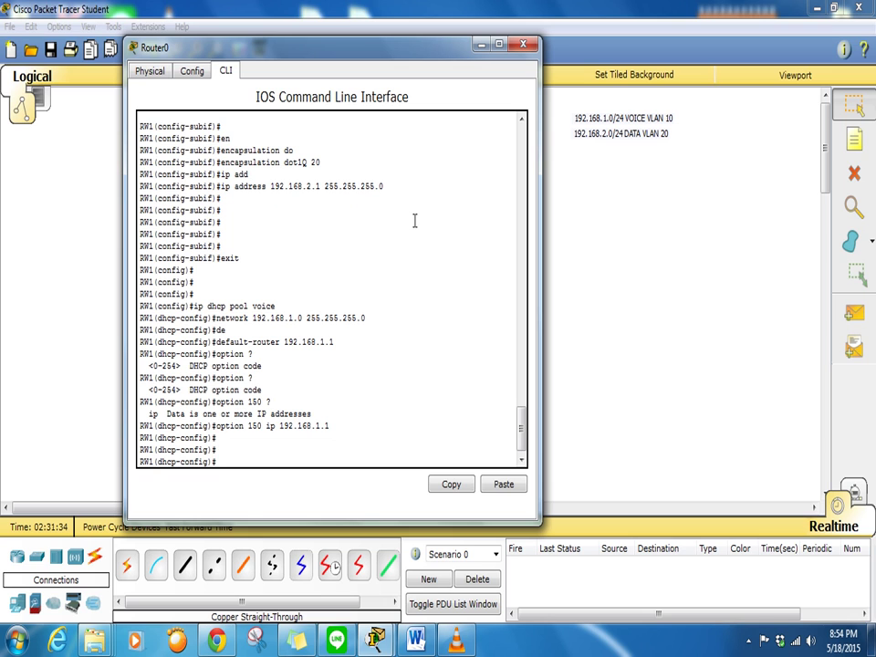
type("ip dhcp pool data")
Create DHCP pool 'data' for 192.168.2.0/24 with default-router 192.168.2.1, then exit
key("Return")
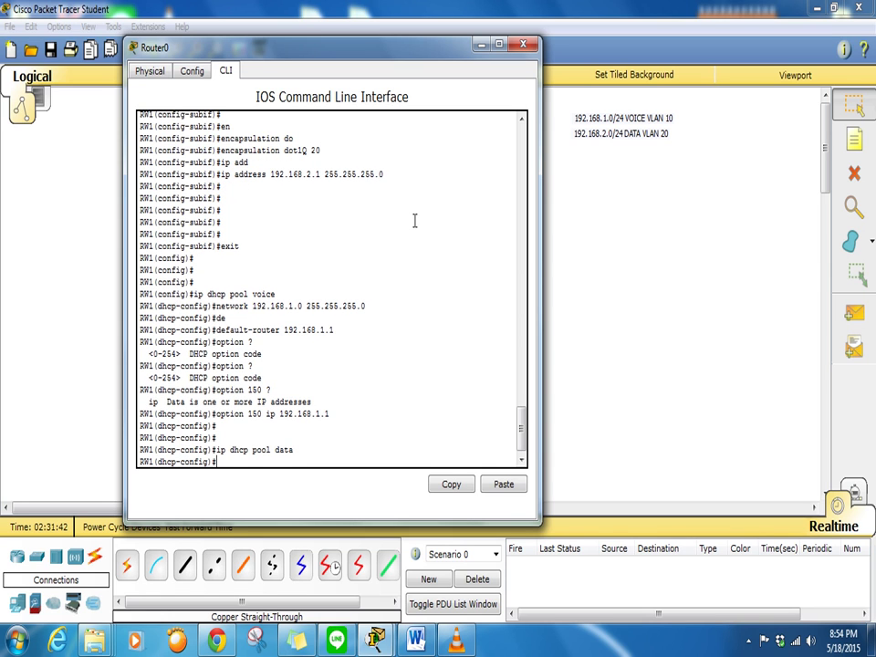
type("network 192.168.2.0 255.255.255.0")
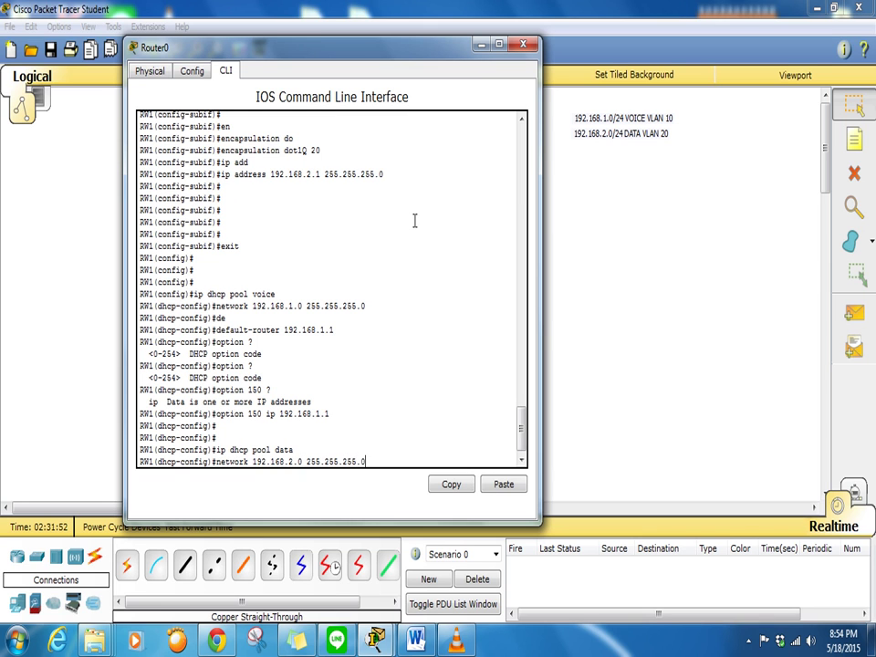
key("Return")
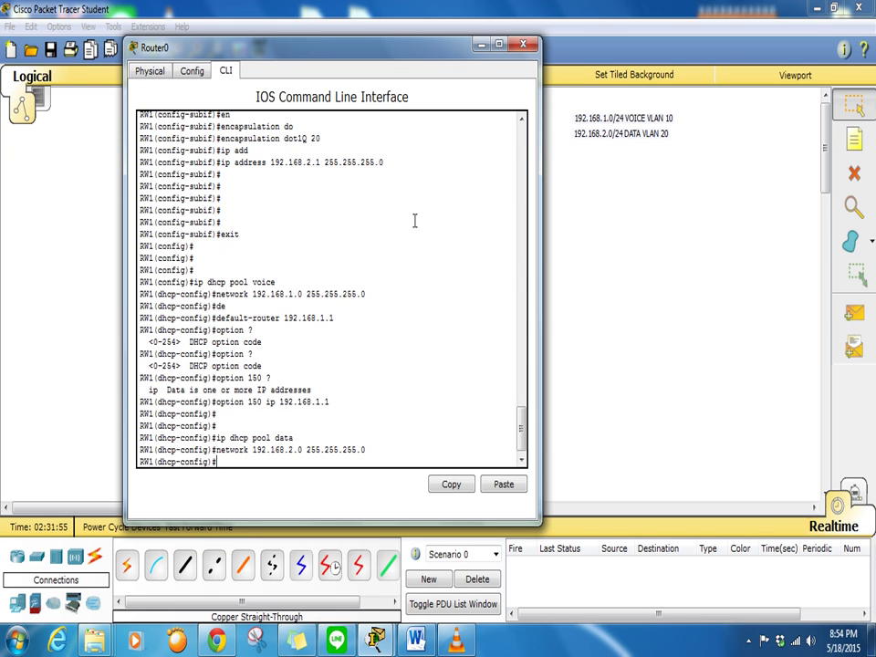
type("de")
key("Tab")
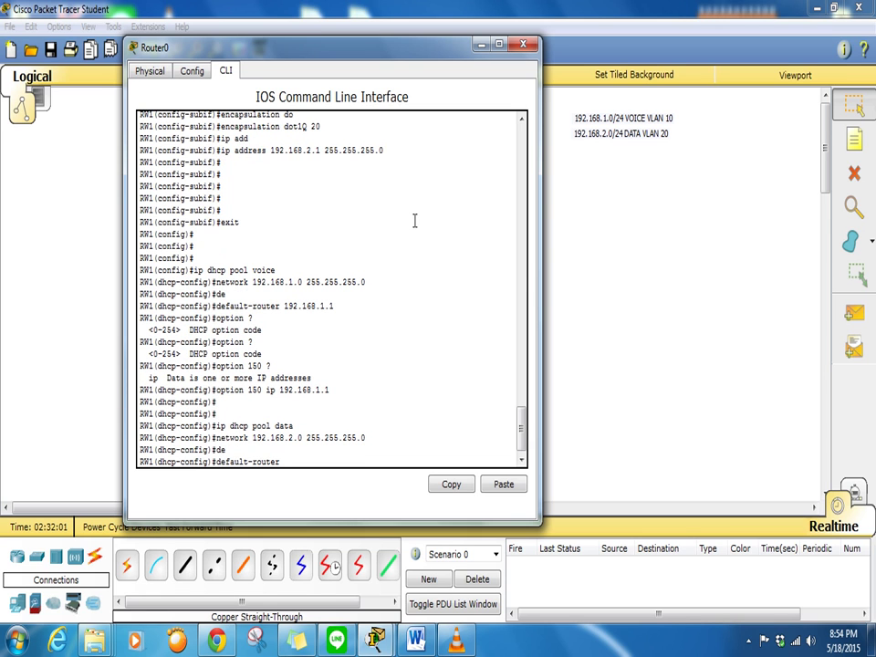
type("192.168.2.1")
key("Return")
key("Return")
key("Return")
key("Return")
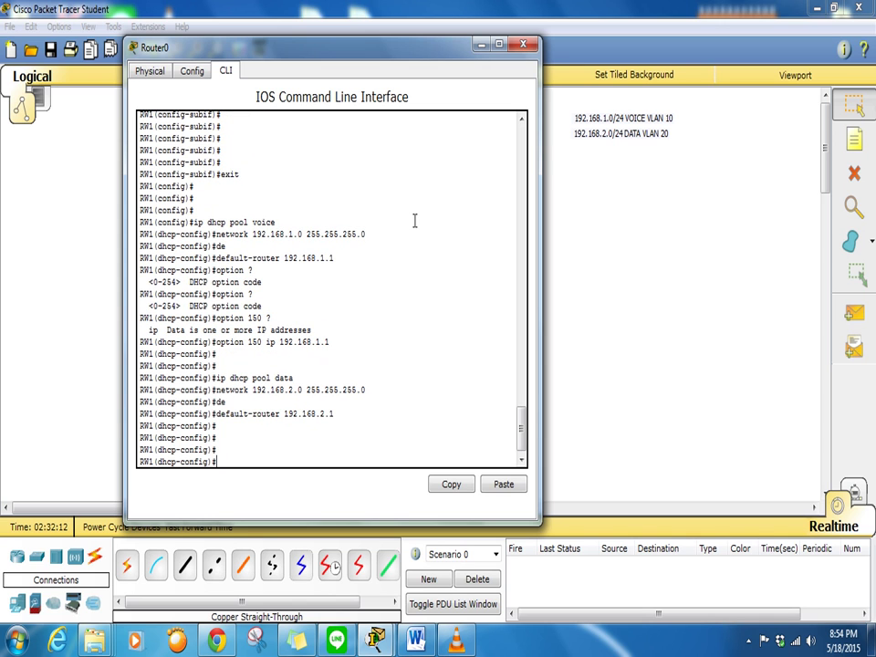
key("Return")
type("exit")
key("Return")
key("Return")
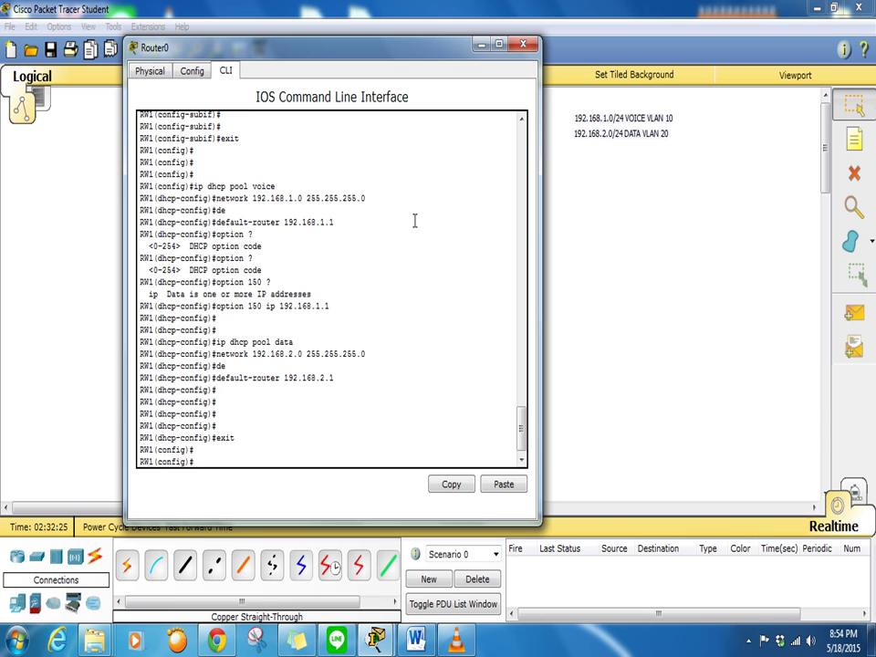
Exclude 192.168.1.1 through 192.168.1.20 from DHCP leasing
type("ip dhcp ex")
key("Tab")
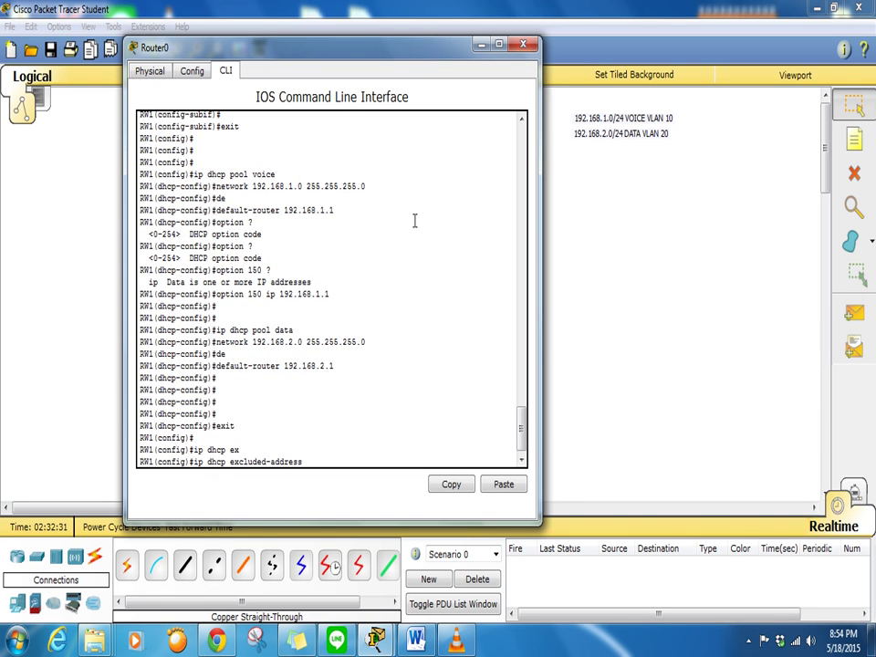
type("192.168.1.1 192.168.1.")
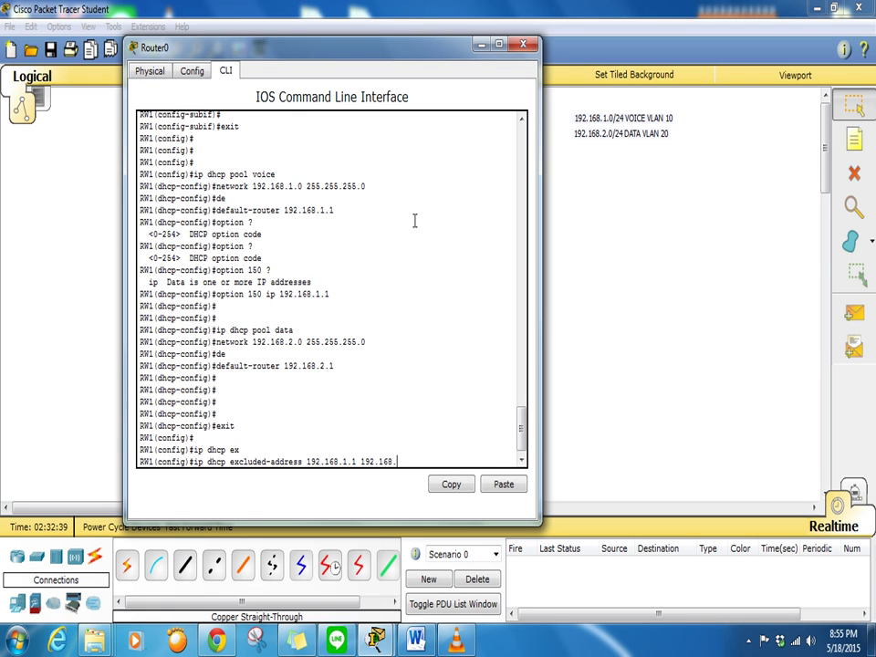
type("20")
key("Return")
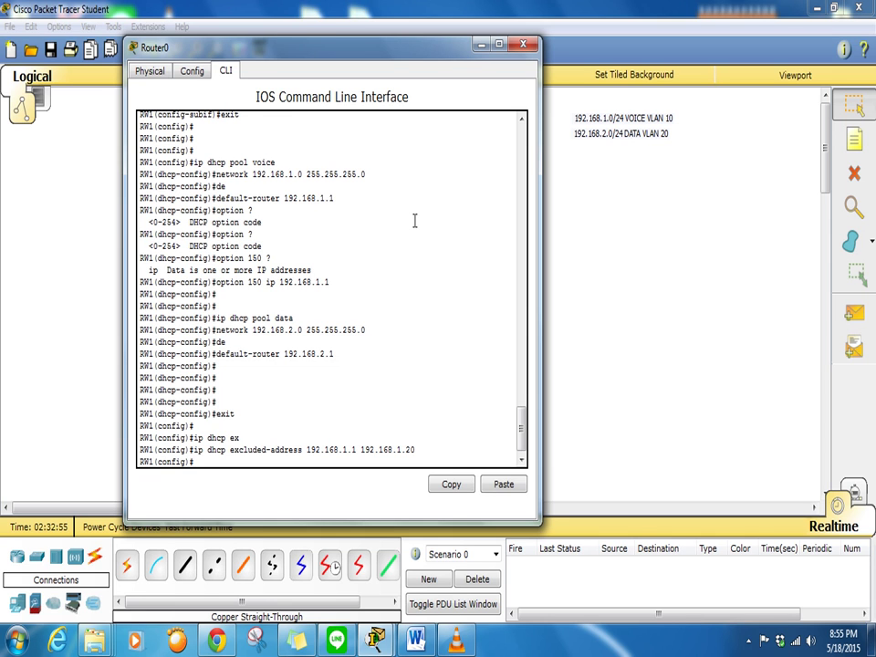
Edit the recalled exclusion to exclude 192.168.2.1 through 192.168.2.20 as well
key("Up")
key("Left")
key("Left")
key("Left")
key("Left")
key("Left")
key("Left")
key("Left")
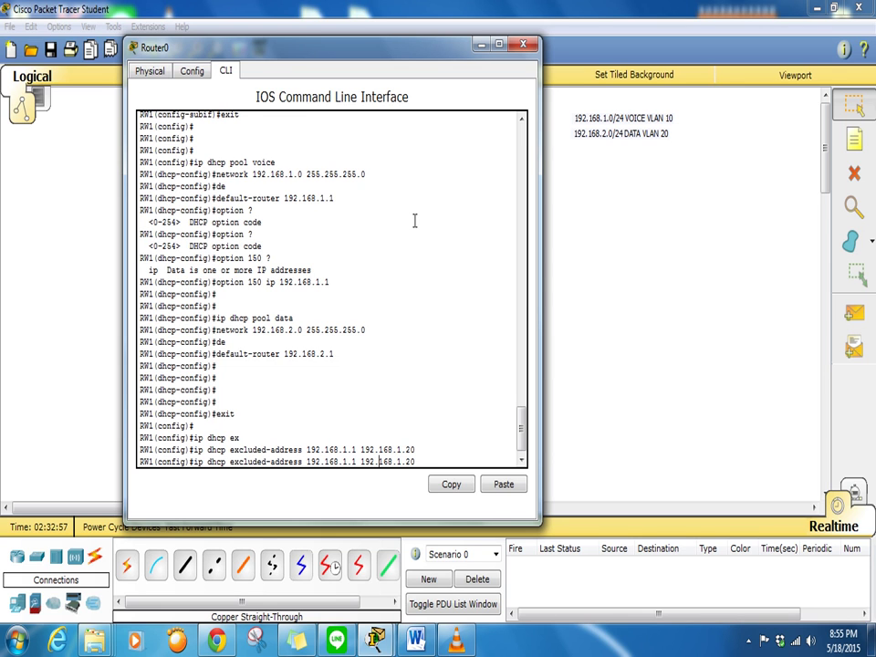
key("Left")
key("Left")
key("Left")
key("Left")
key("Left")
key("BackSpace")
type("2")
key("Right")
key("Right")
key("Right")
key("Right")
key("Right")
key("Right")
key("Right")
key("Right")
key("Right")
key("Right")
key("Right")
key("Delete")
type("2")
key("Return")
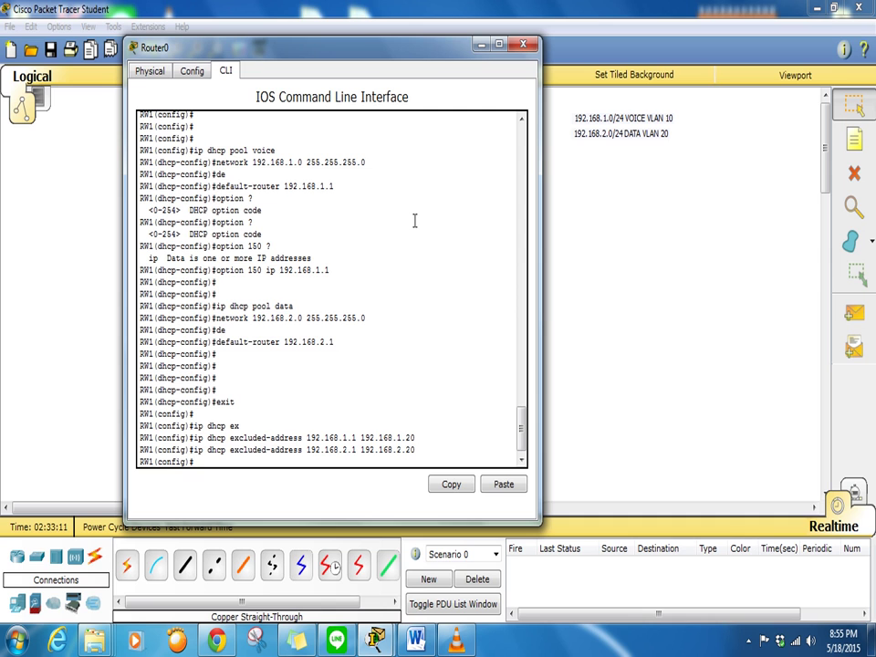
key("Return")
key("Return")
key("Return")
key("Return")
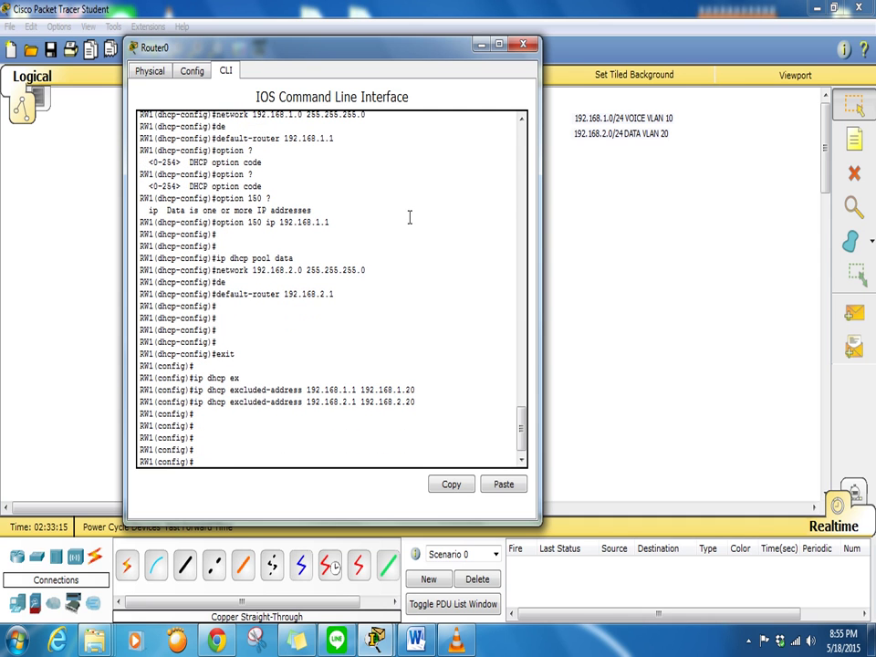
Close the router CLI and open Switch0's window, moved off the phones and PCs
left_click(522, 45)
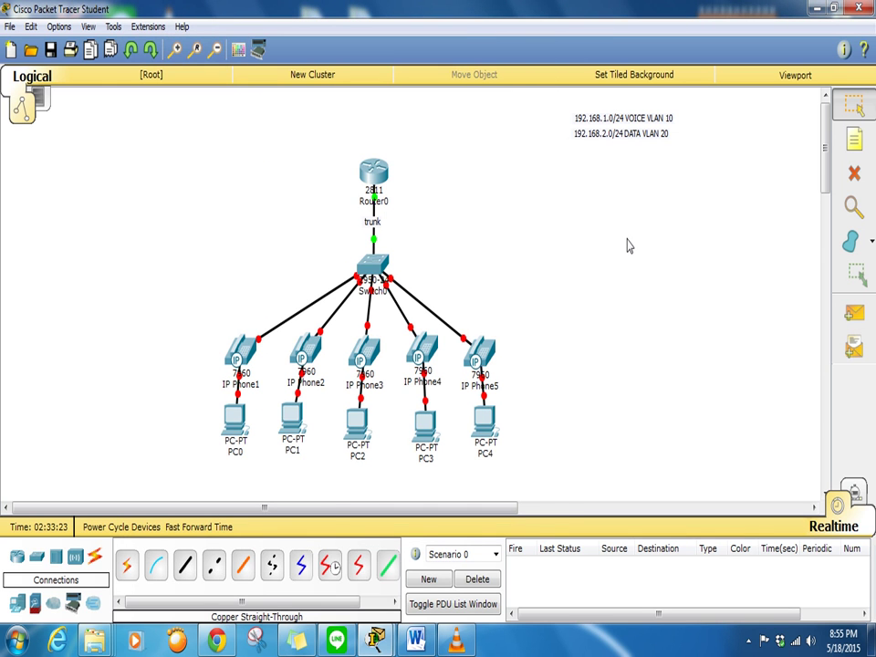
left_click(372, 269)
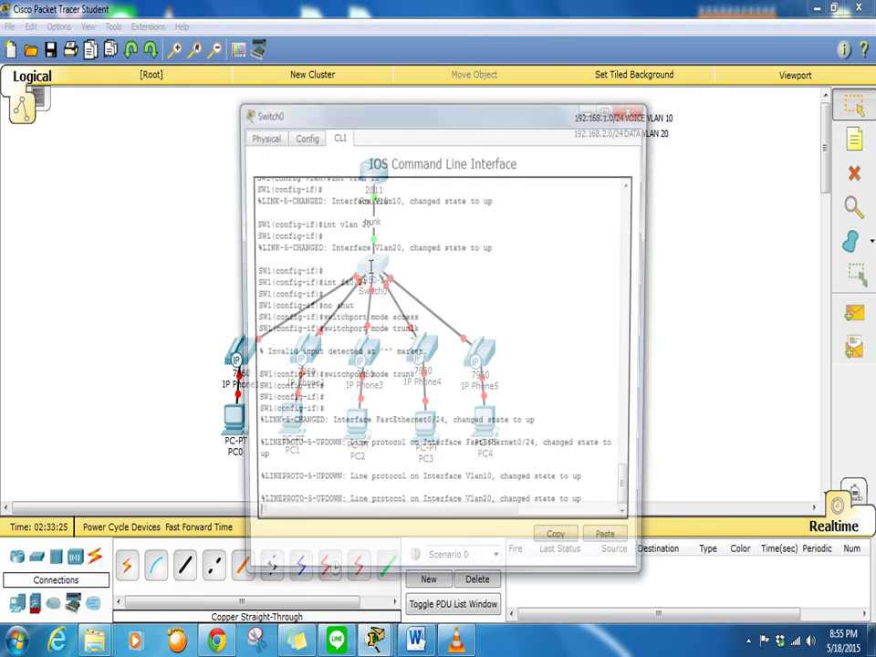
left_click_drag(339, 111, 458, 10)
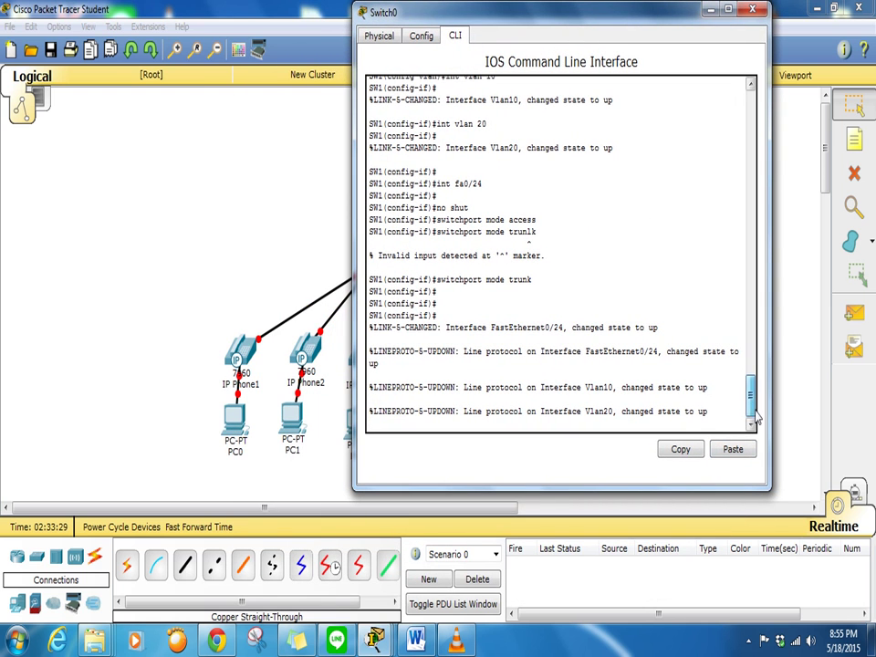
key("Return")
key("Return")
key("Return")
key("Return")
key("Return")
key("Return")
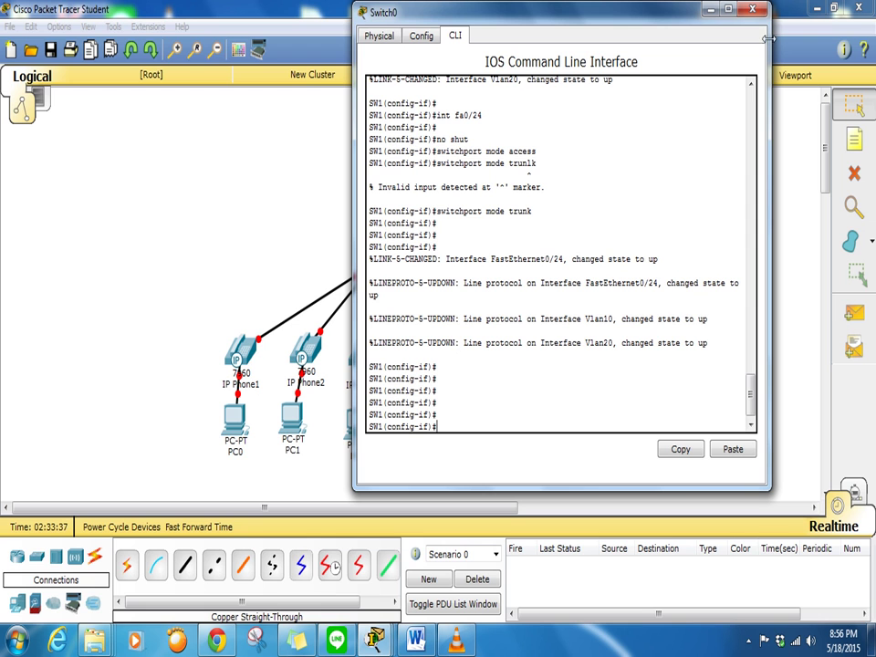
left_click(328, 319)
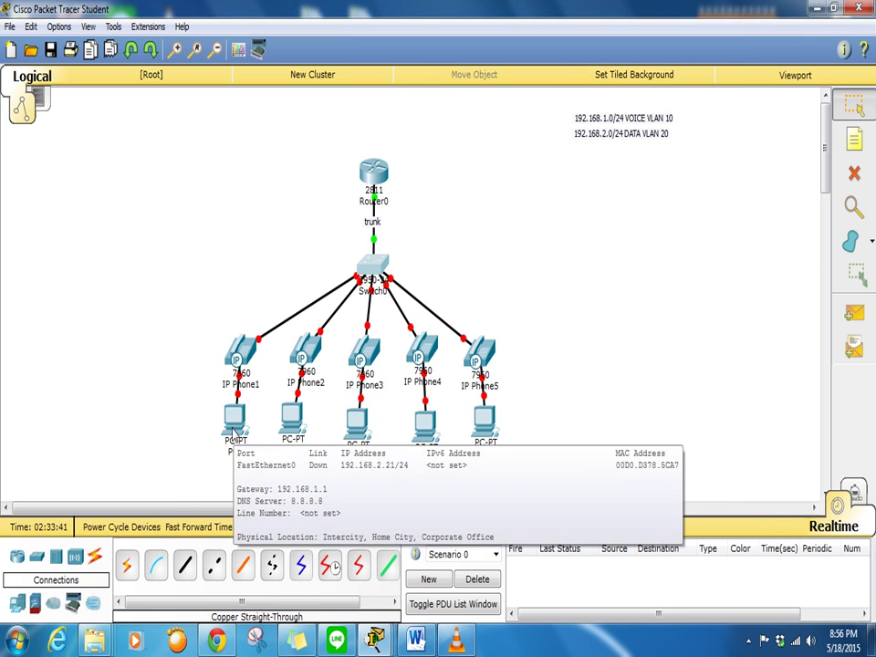
Reopen Switch0's command line and exit interface configuration back to global mode
mouse_move(244, 363)
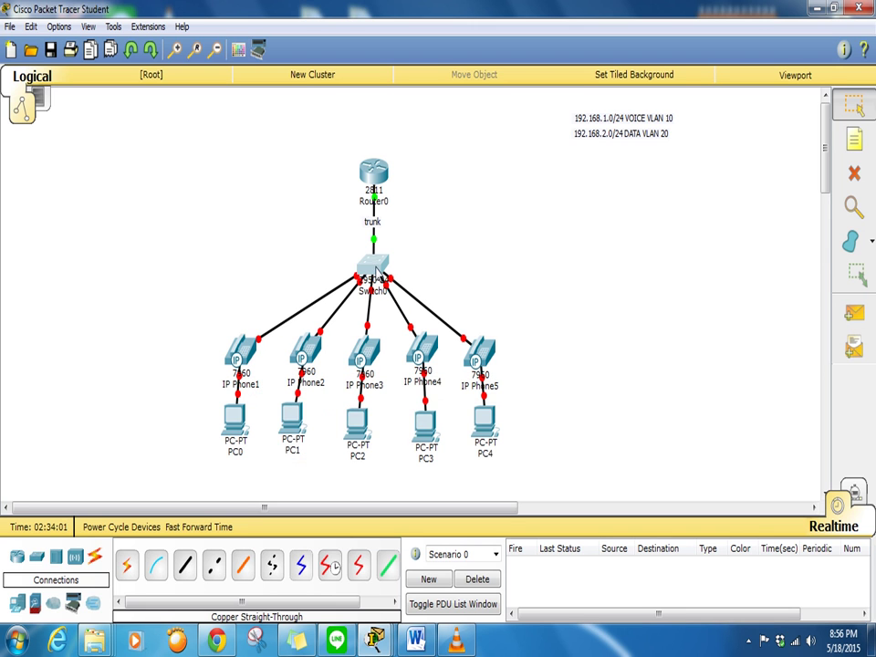
left_click(377, 270)
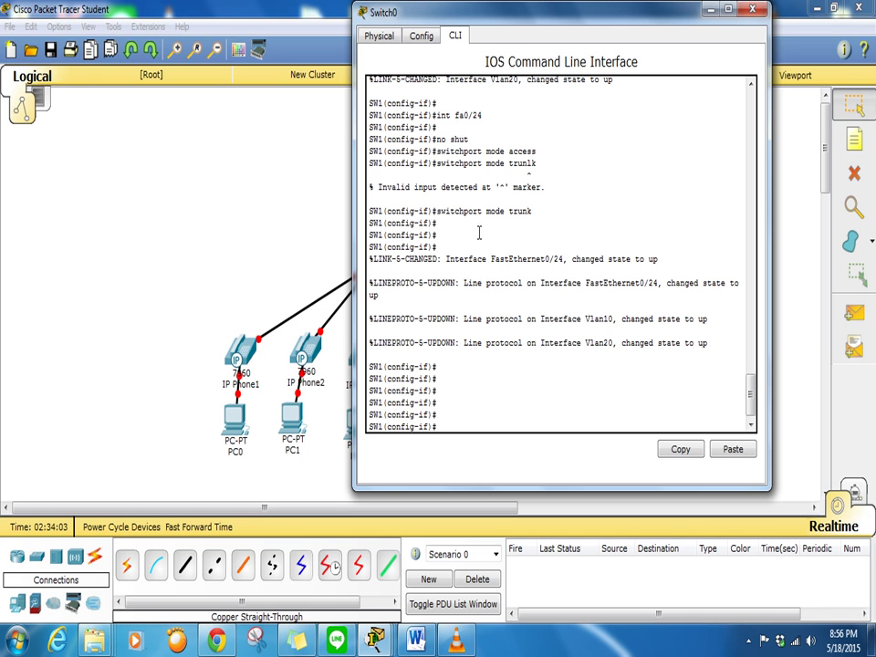
double_click(493, 13)
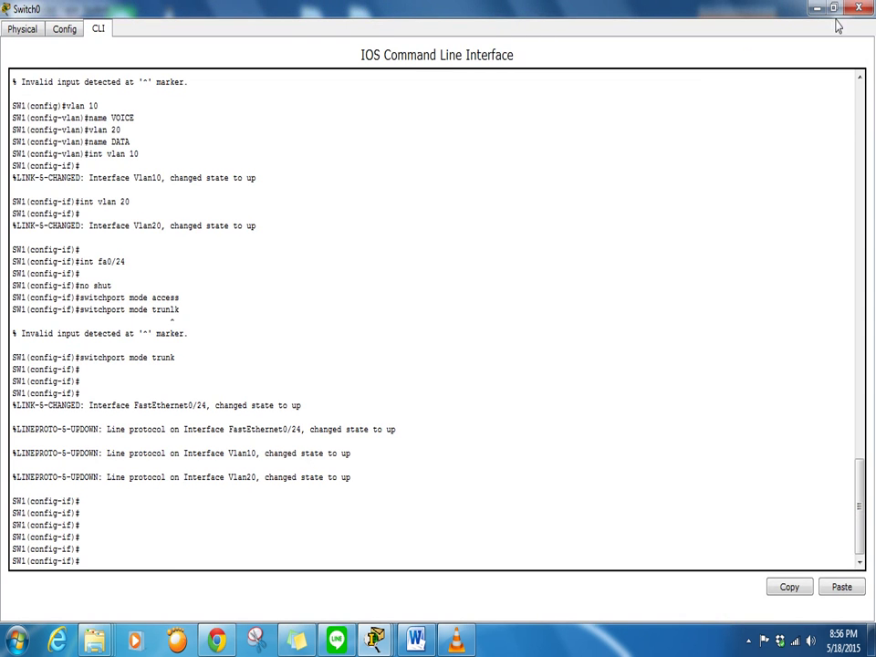
left_click(833, 8)
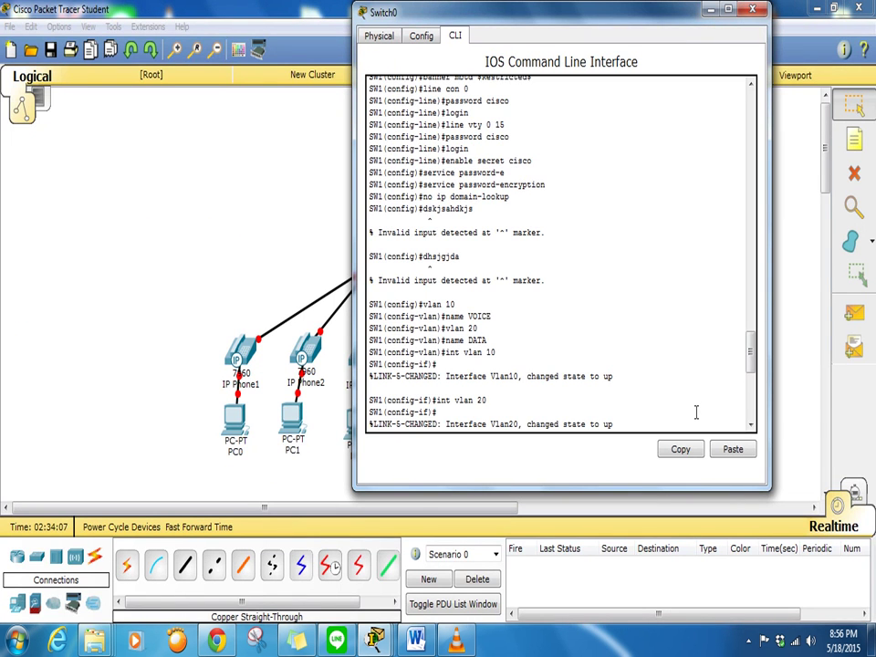
scroll(630, 384, "down", 9)
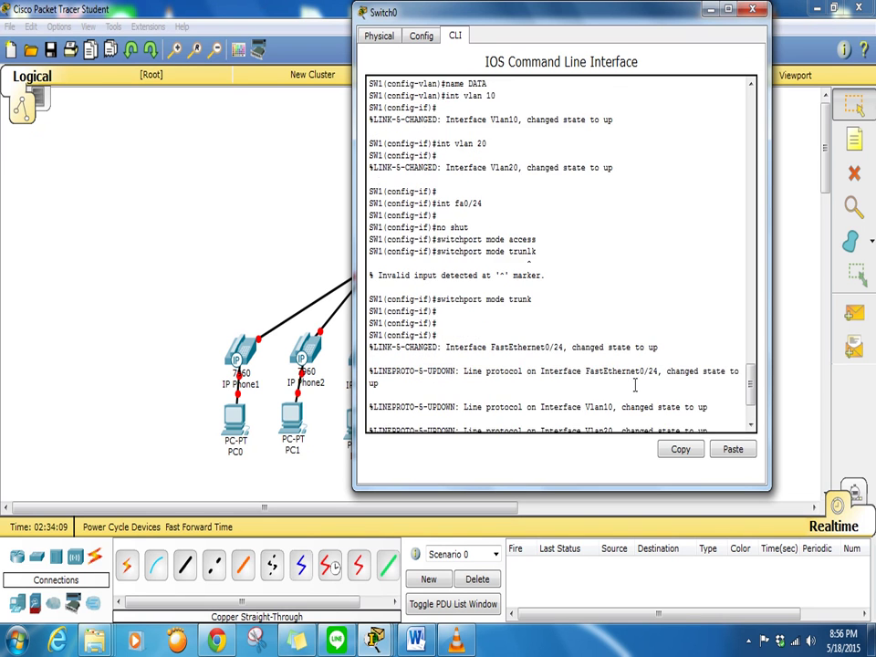
type("xit")
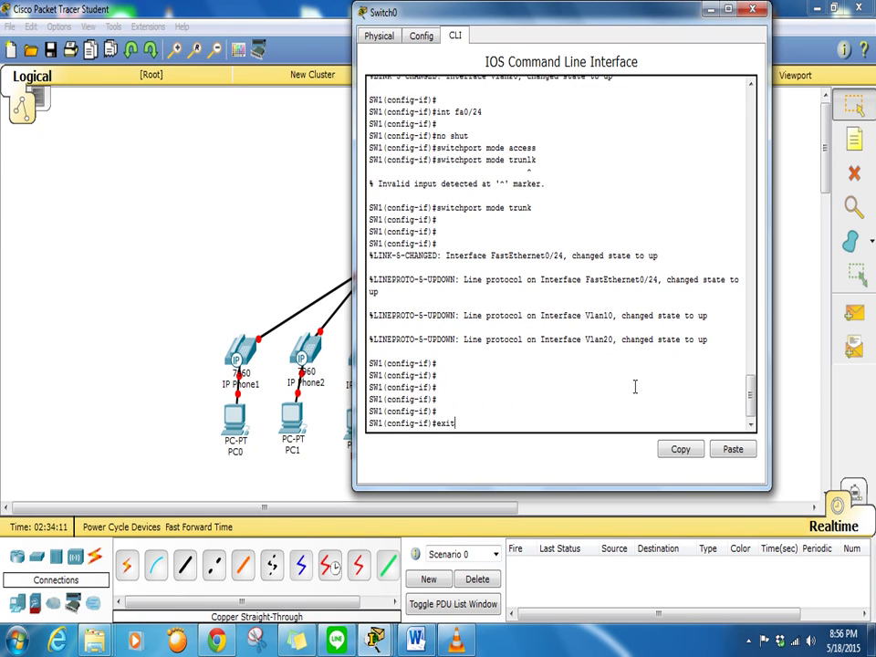
key("Return")
key("Return")
key("Return")
key("Return")
key("Return")
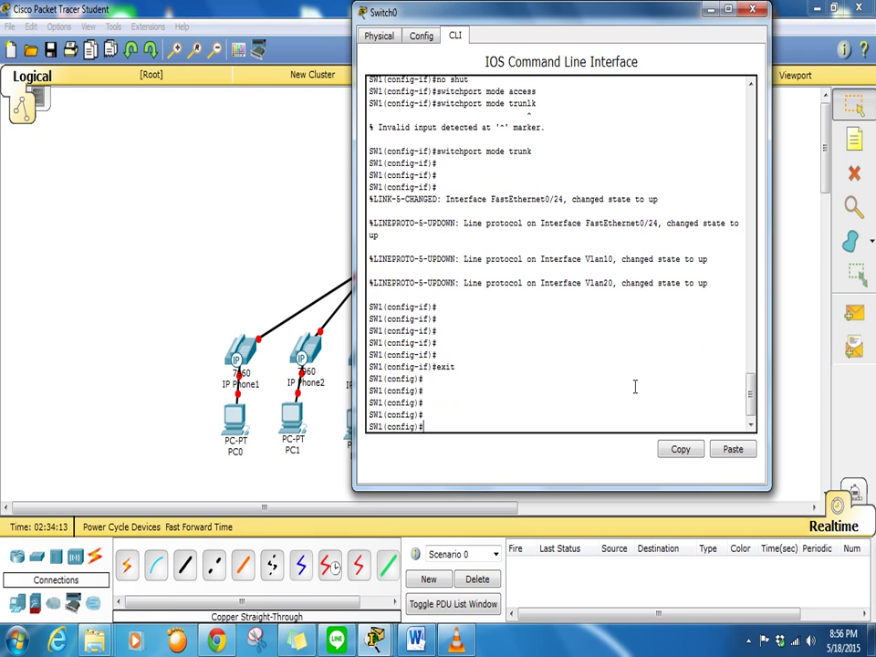
Reposition Switch0's CLI window beside the topology so the devices stay visible
left_click_drag(415, 14, 601, 77)
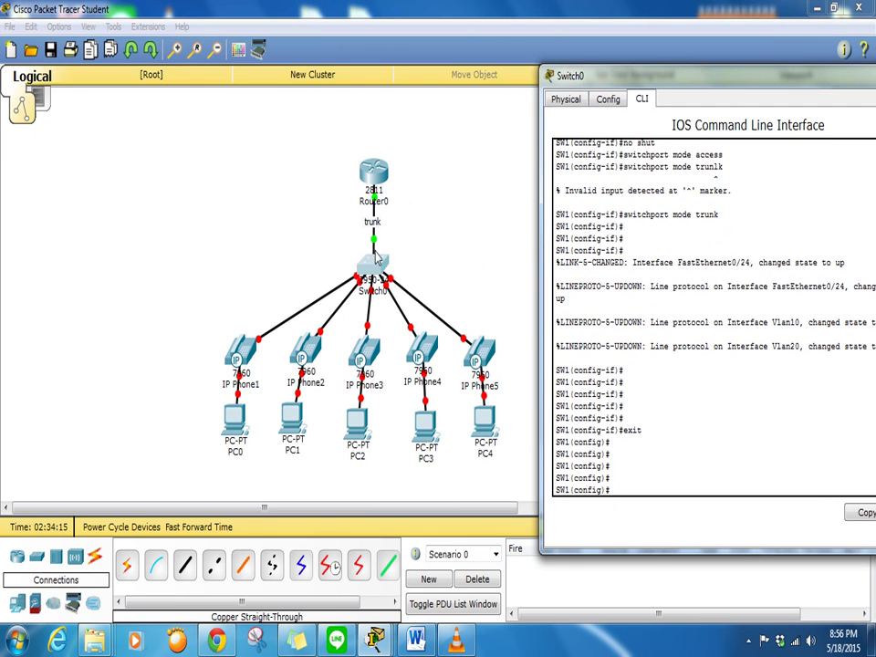
left_click(398, 235)
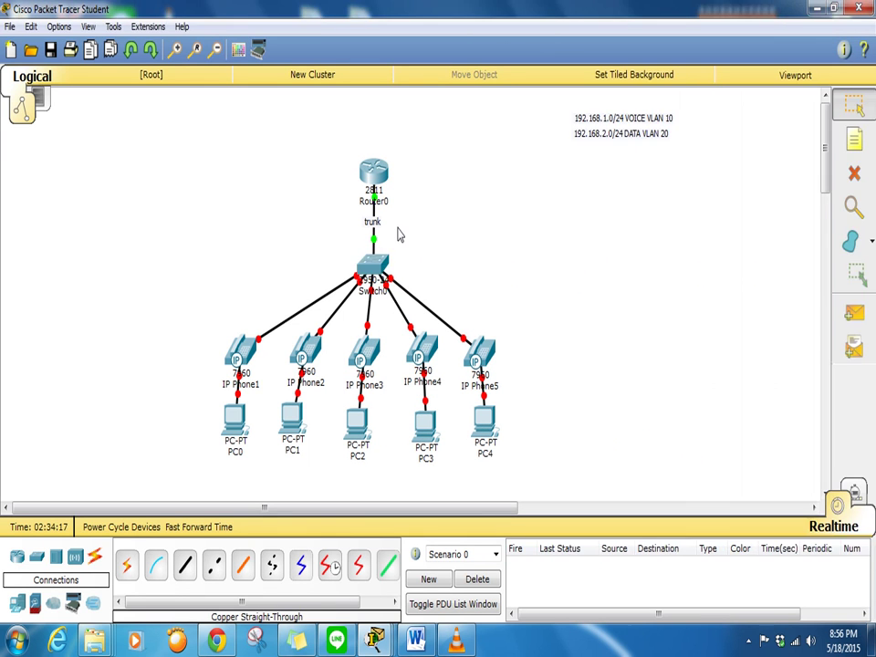
mouse_move(375, 241)
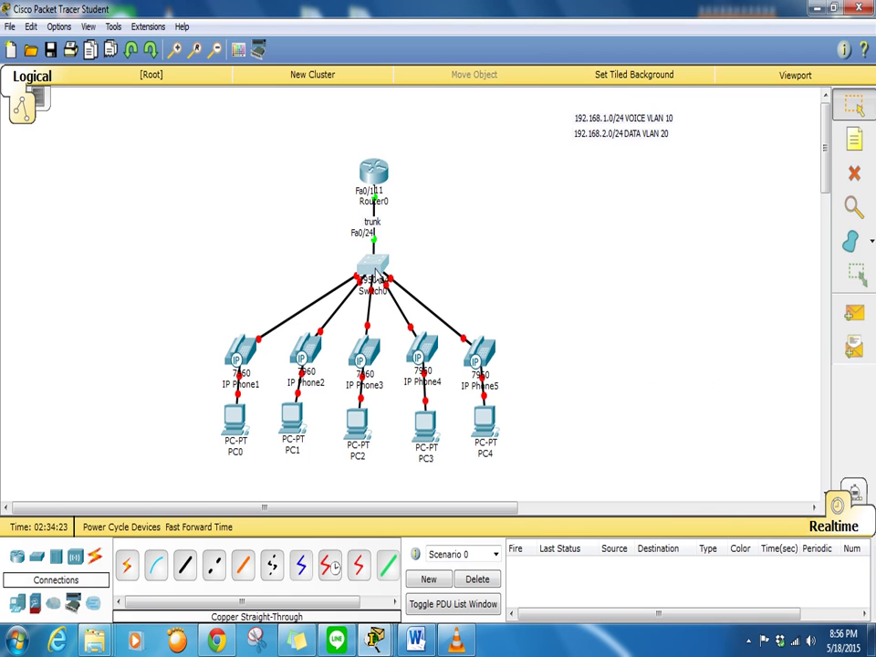
left_click(375, 270)
left_click_drag(716, 81, 604, 32)
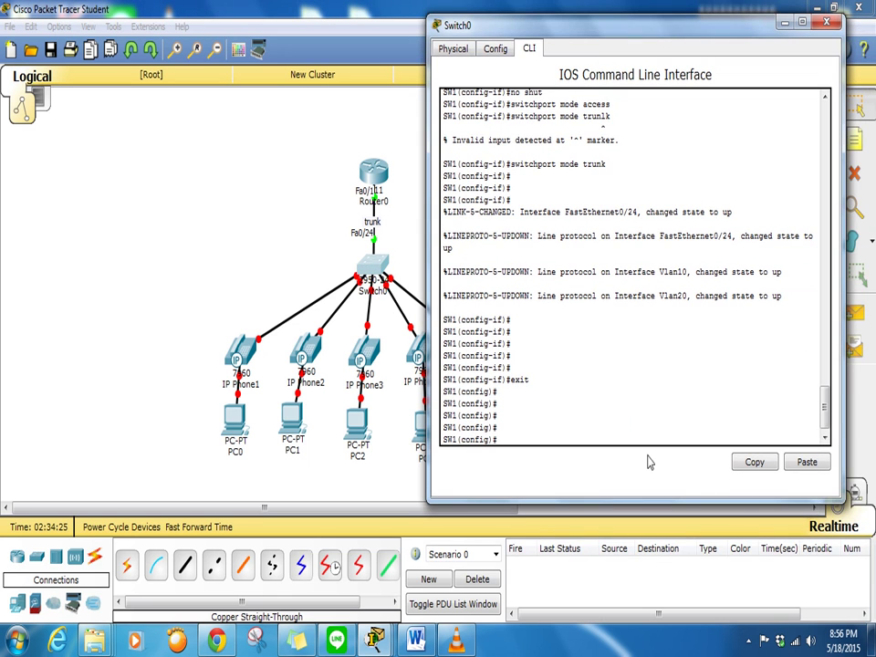
Page through Switch0's running configuration, highlighting the FastEthernet0/24 trunk lines, then quit the listing
type("do show run")
key("Return")
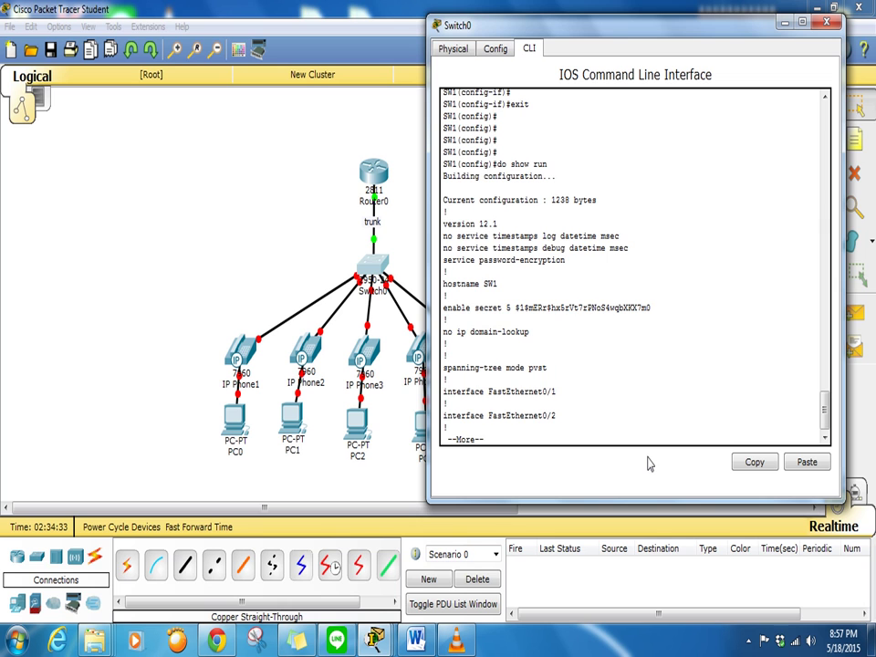
key("Return")
key("Return")
key("Return")
key("Return")
key("Return")
key("Return")
key("Return")
key("Return")
key("Return")
key("Return")
key("Return")
key("Return")
key("Return")
key("Return")
key("Return")
key("Return")
key("Return")
key("Return")
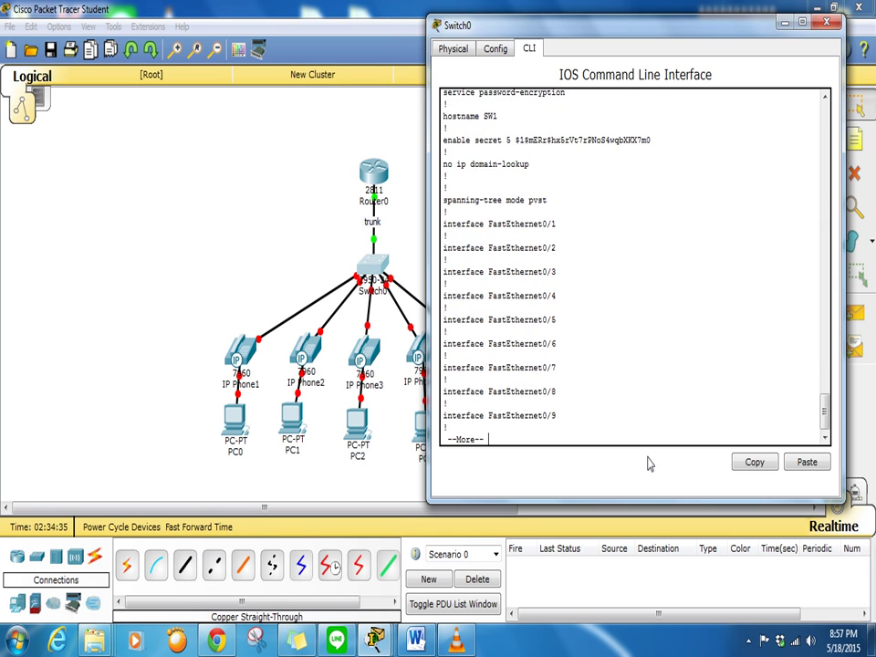
key("Return")
key("Return")
key("Return")
key("Return")
key("Return")
key("Return")
key("Return")
key("Return")
key("Return")
key("Return")
key("Return")
key("Return")
key("Return")
key("Return")
key("Return")
key("Return")
key("Return")
key("Return")
key("Return")
key("Return")
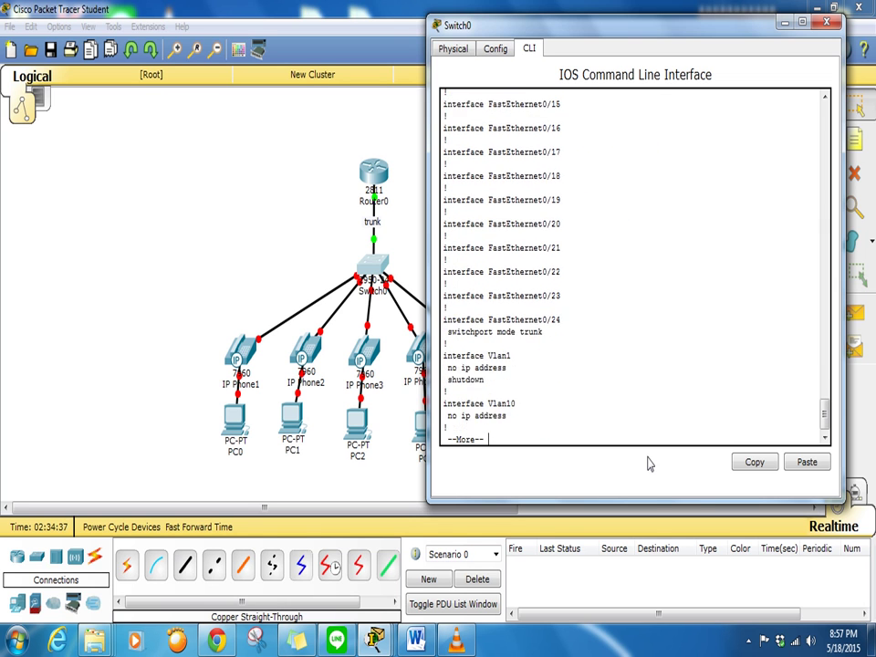
key("Return")
key("Return")
key("Return")
key("Return")
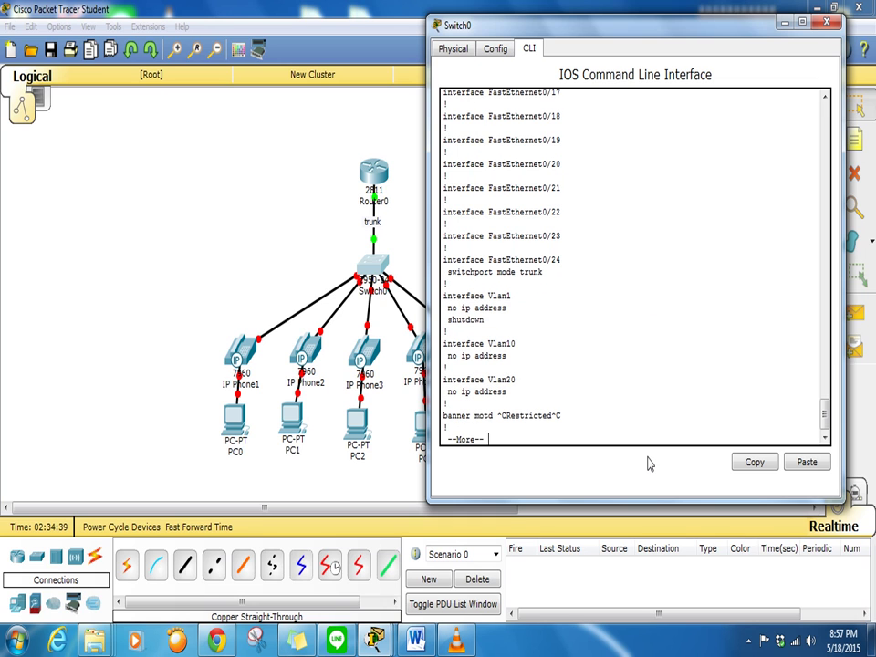
left_click_drag(556, 270, 421, 256)
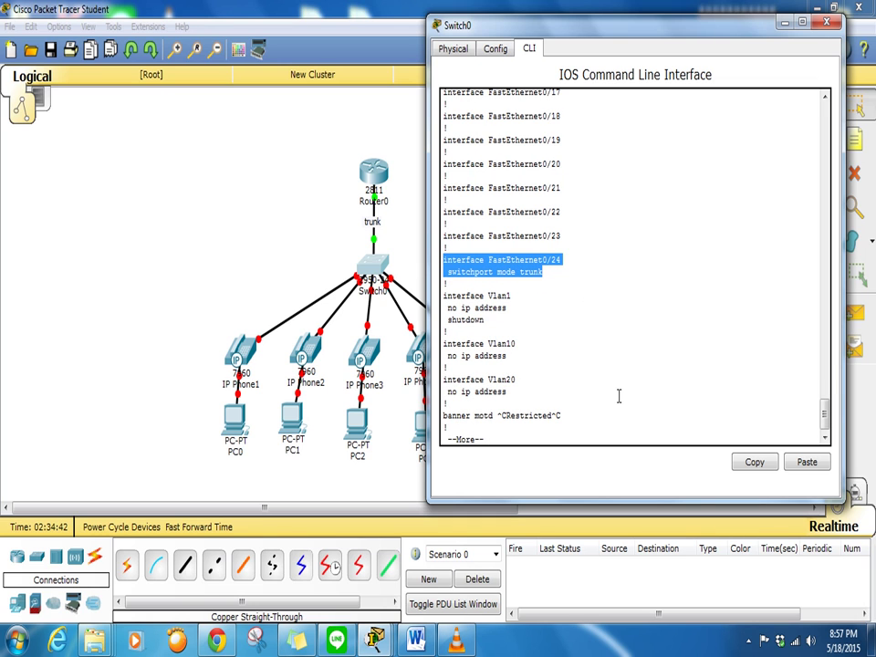
scroll(619, 396, "up", 2)
scroll(619, 396, "up", 12)
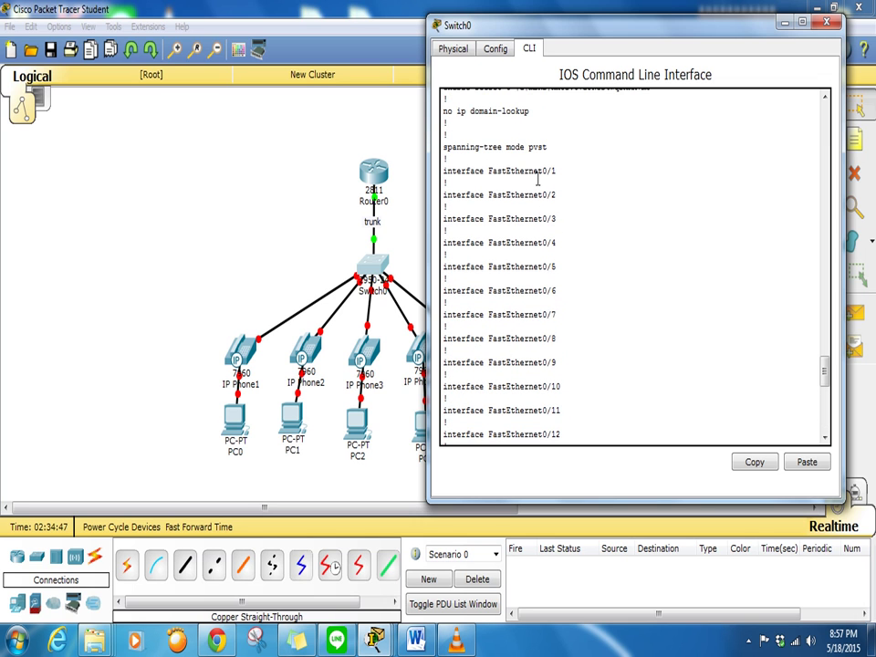
scroll(607, 289, "down", 13)
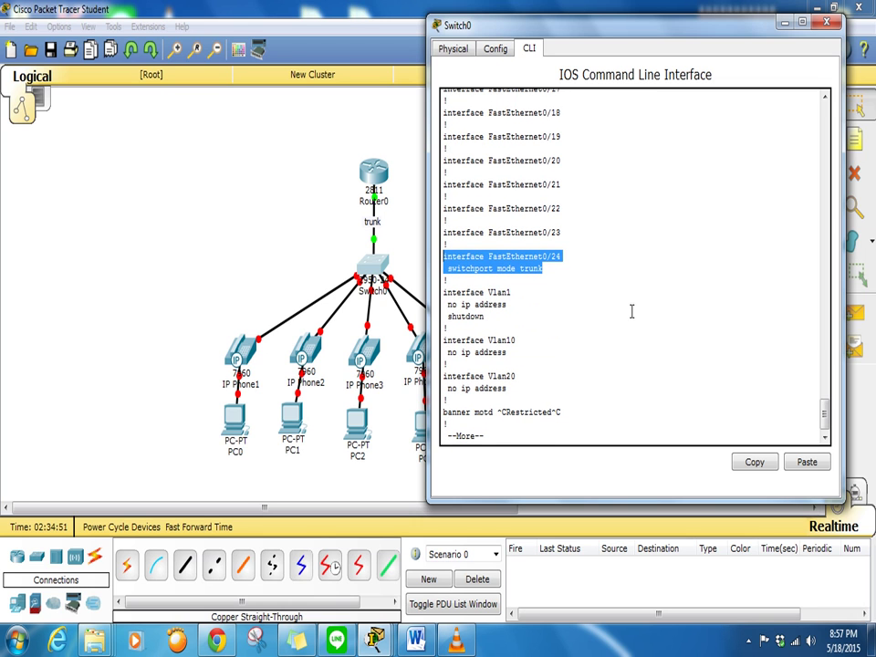
left_click(532, 425)
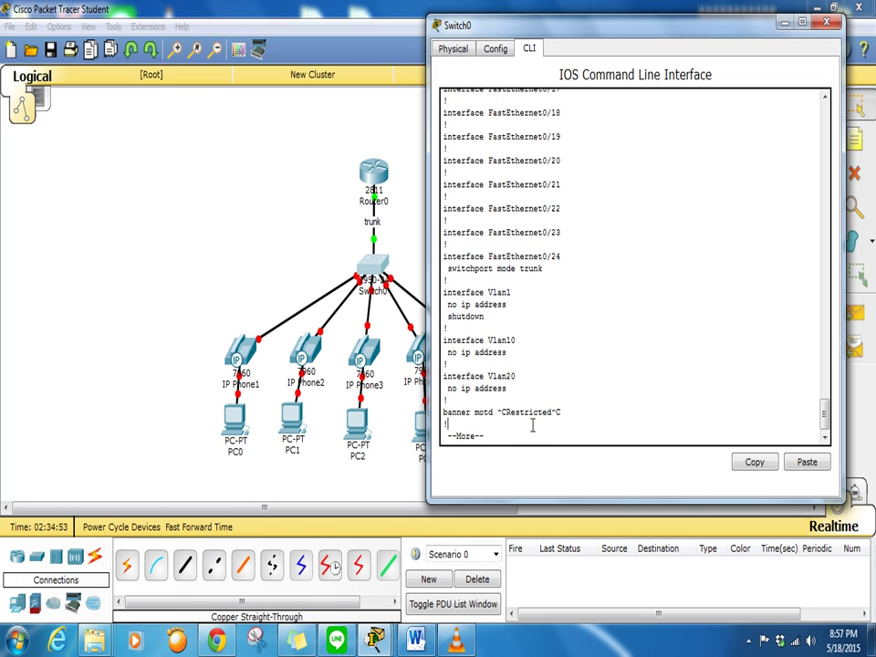
key("q")
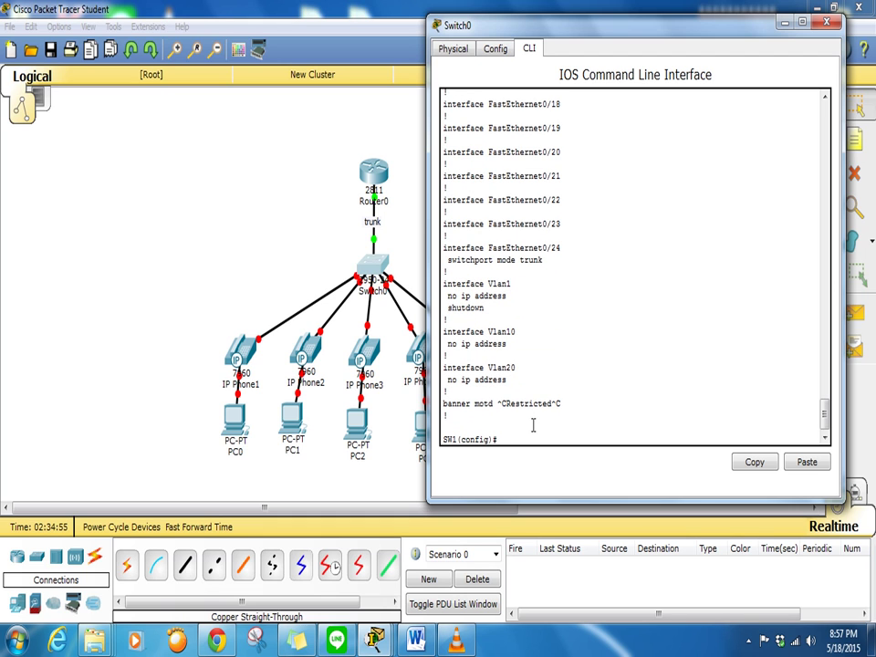
Start the interface range command for ports fa0/1-23
type("int fa")
key("BackSpace")
type("range fa0/1-23")
Make ports fa0/1-23 access ports in data VLAN 20
key("Return")
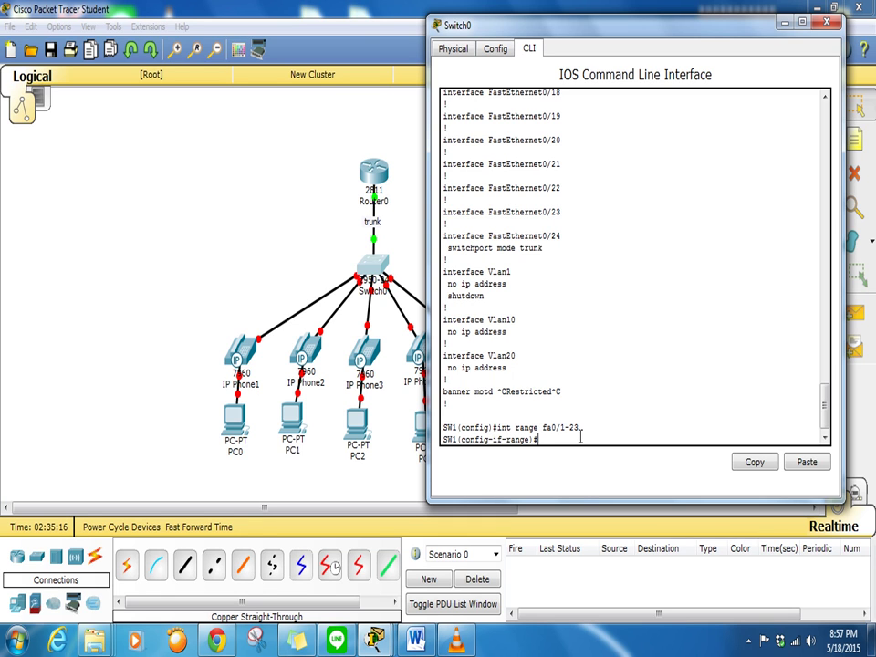
type("witchport mode accesss")
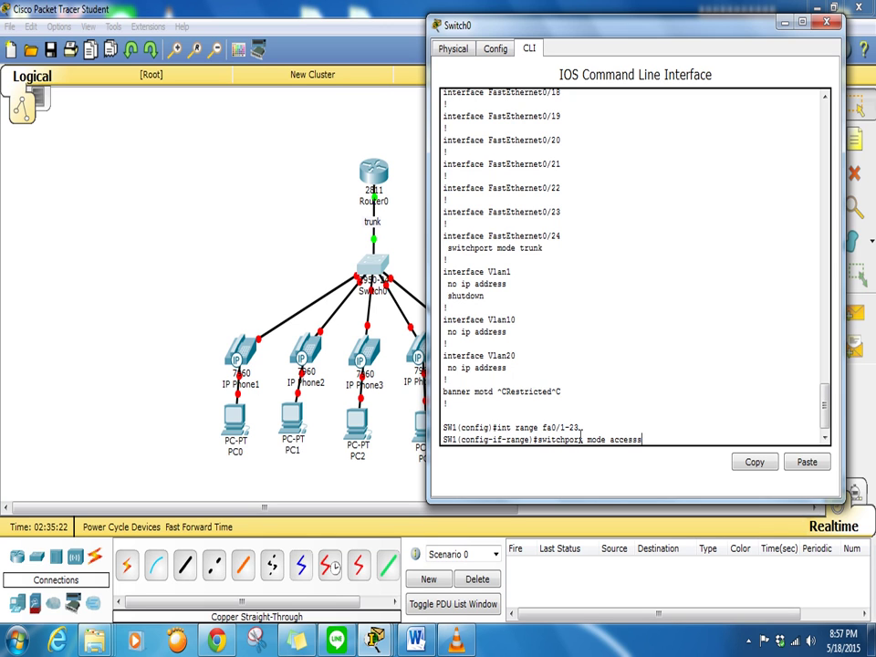
key("Return")
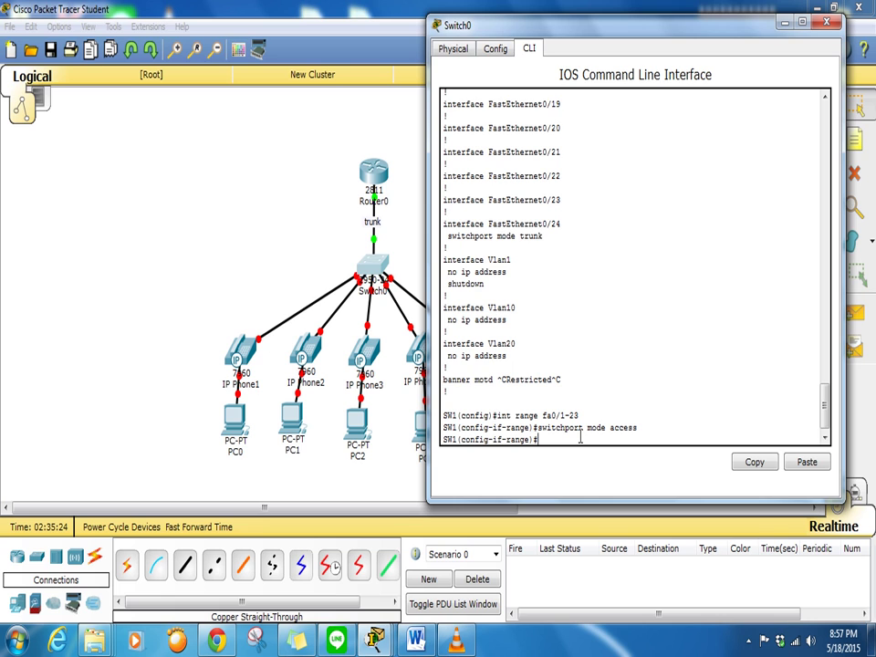
type("switchport access vlan")
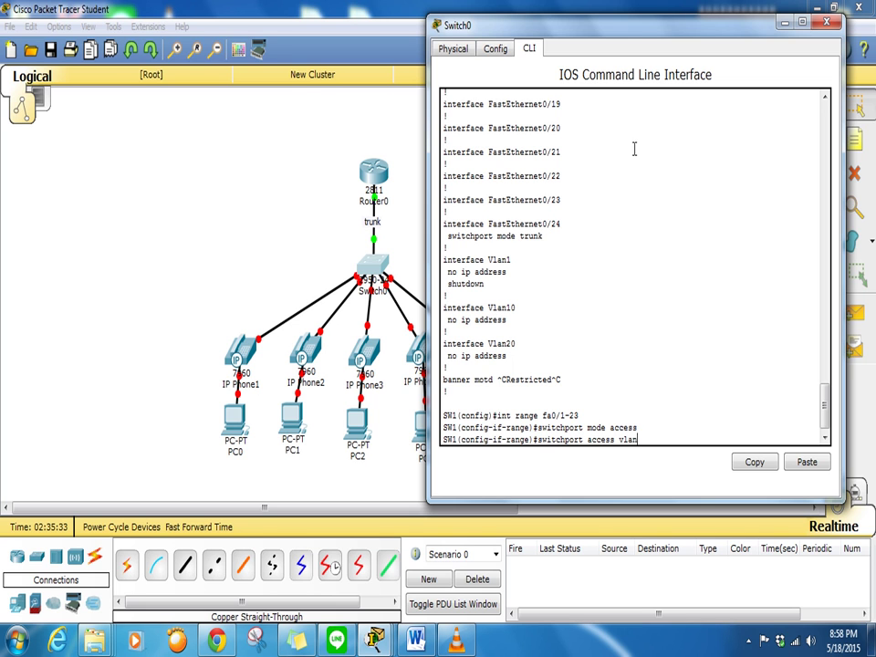
left_click_drag(641, 34, 560, 65)
type("20")
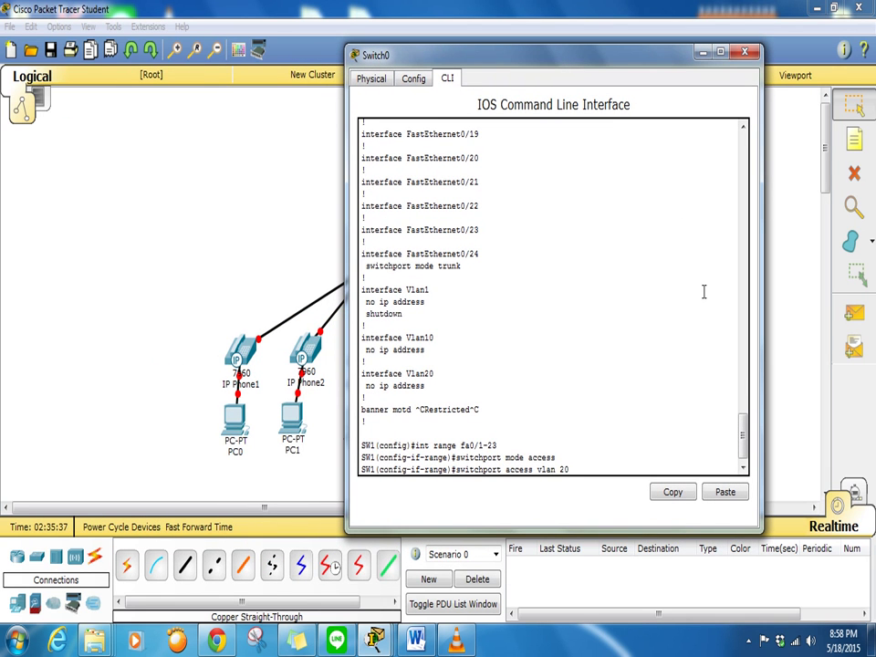
key("Return")
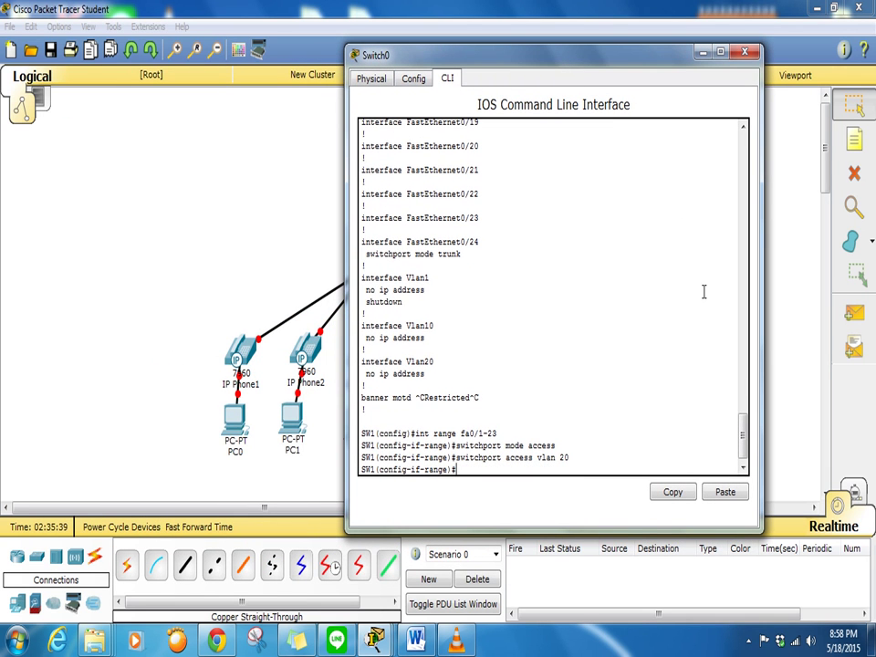
Add voice VLAN 10 to the ports and display the updated running configuration
type("switchport vo")
key("Tab")
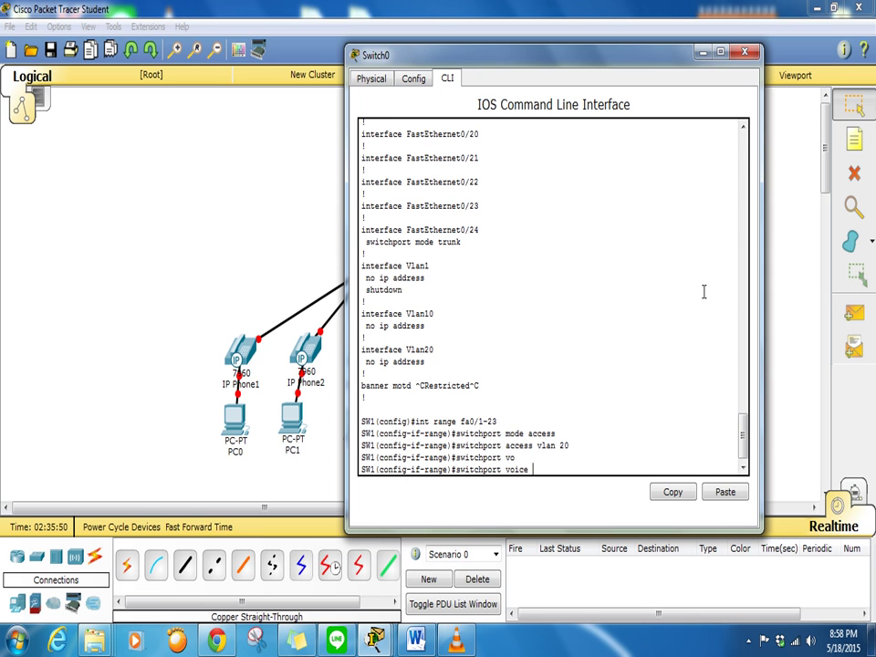
type("vlan 10")
key("Return")
key("Return")
key("Return")
key("Return")
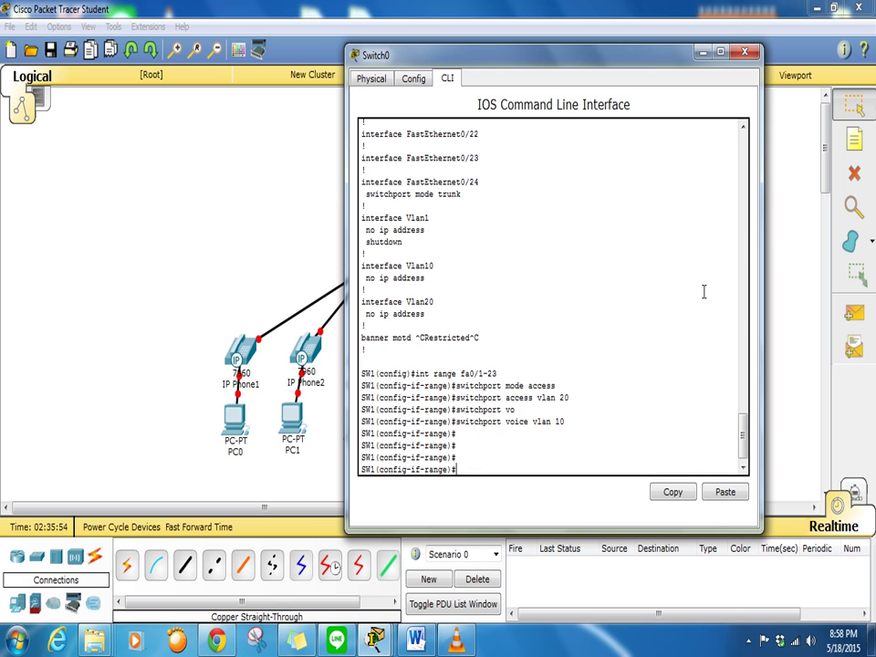
type("do show run")
key("Return")
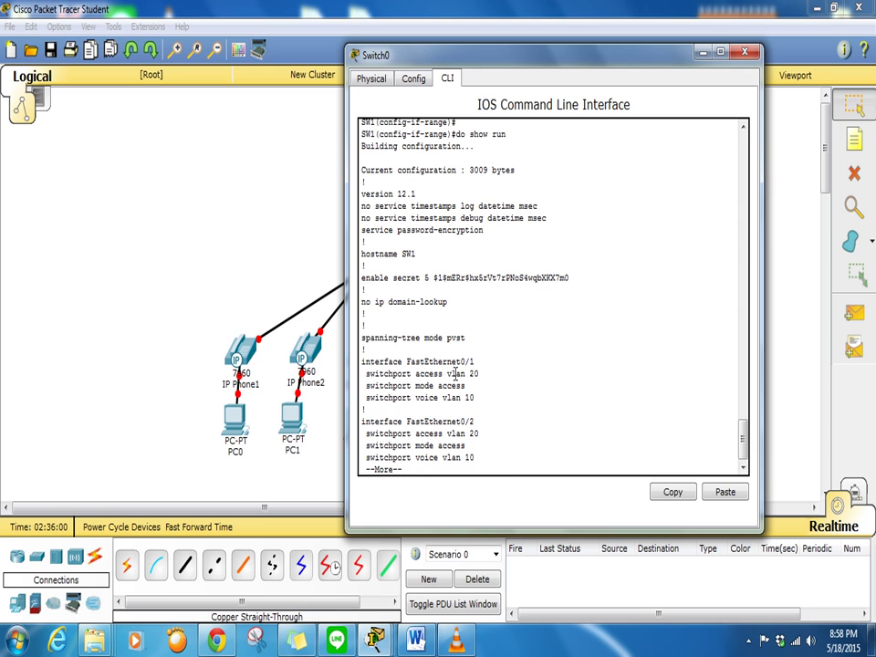
Highlight the access vlan 20 and voice vlan 10 lines, then close Switch0's window
left_click_drag(482, 372, 365, 374)
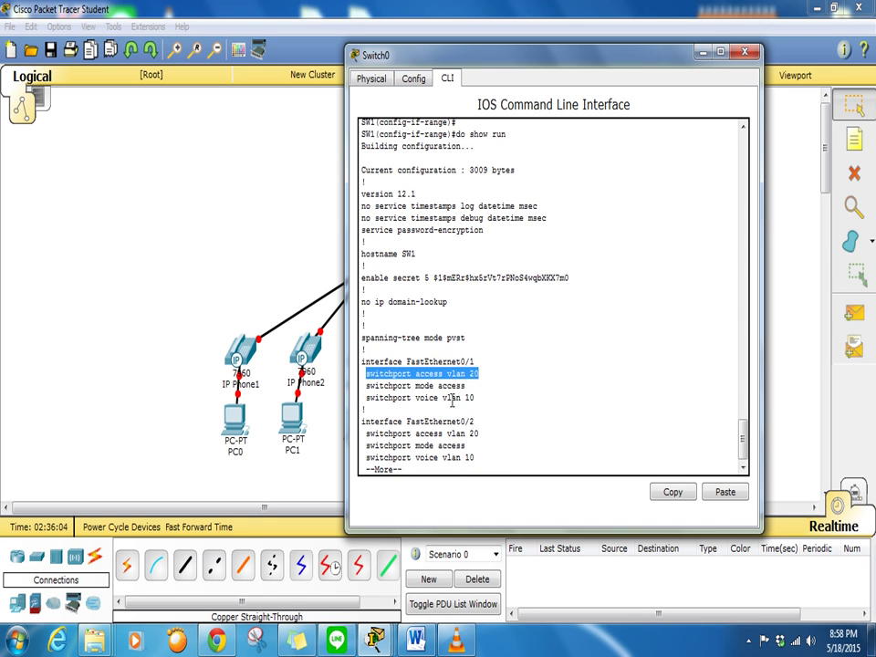
left_click_drag(479, 397, 364, 387)
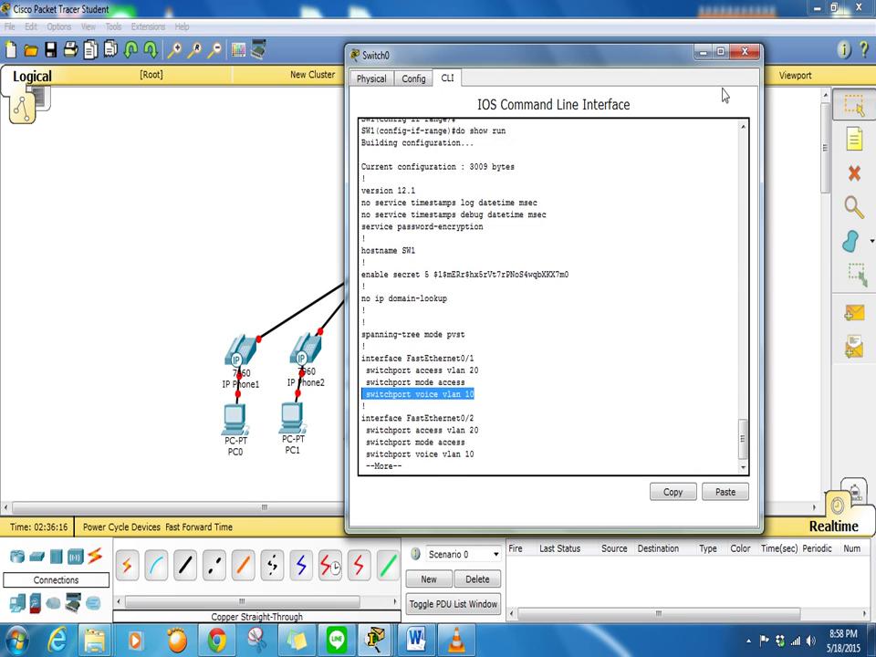
left_click(744, 53)
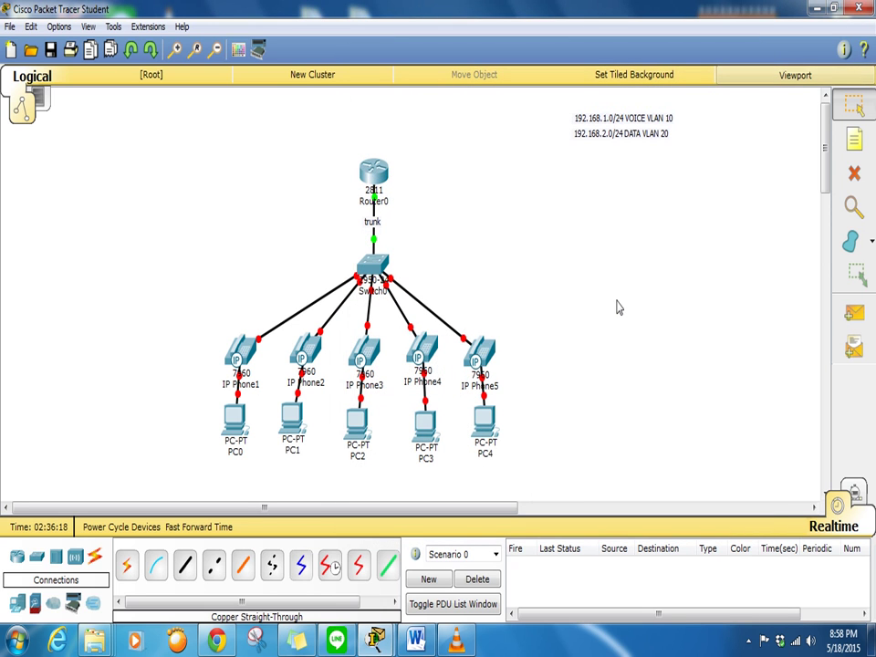
Plug IP_PHONE_POWER_ADAPTER into IP Phone1, then bring up Router0's command line
left_click(248, 354)
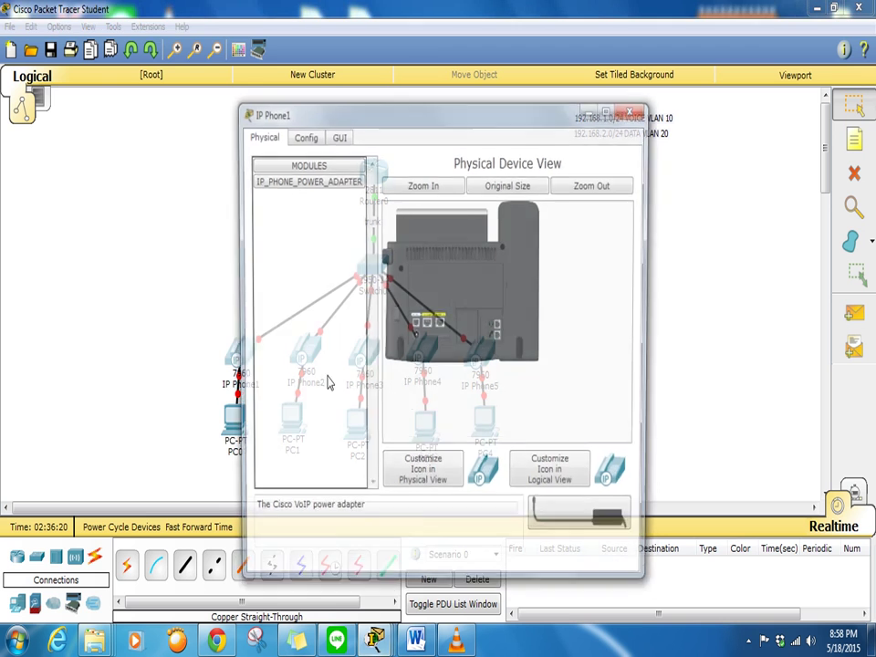
left_click_drag(556, 505, 417, 348)
left_click(633, 108)
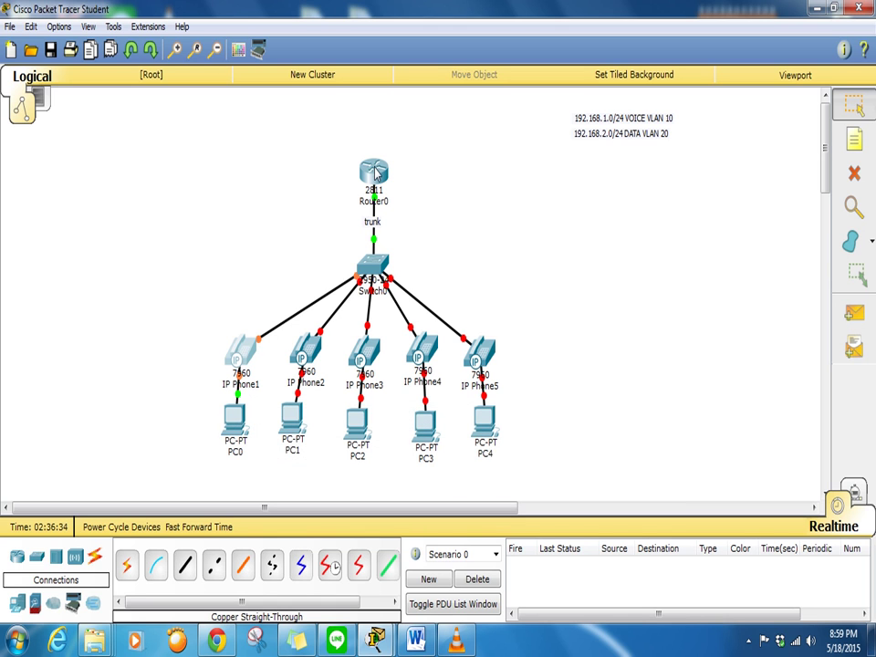
mouse_move(375, 172)
left_click(377, 169)
Move Router0's window aside and exit configuration mode to the privileged prompt
left_click_drag(306, 46, 702, 26)
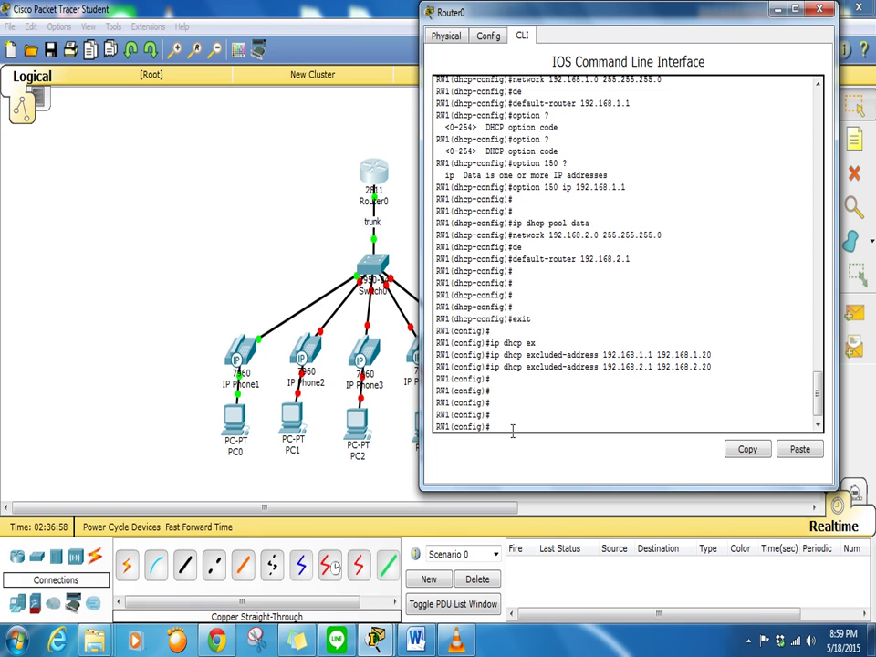
type("do show ip")
key("BackSpace")
key("BackSpace")
key("BackSpace")
key("BackSpace")
key("BackSpace")
key("BackSpace")
key("BackSpace")
key("BackSpace")
key("BackSpace")
key("BackSpace")
key("BackSpace")
type("exit")
key("Return")
key("Return")
key("Return")
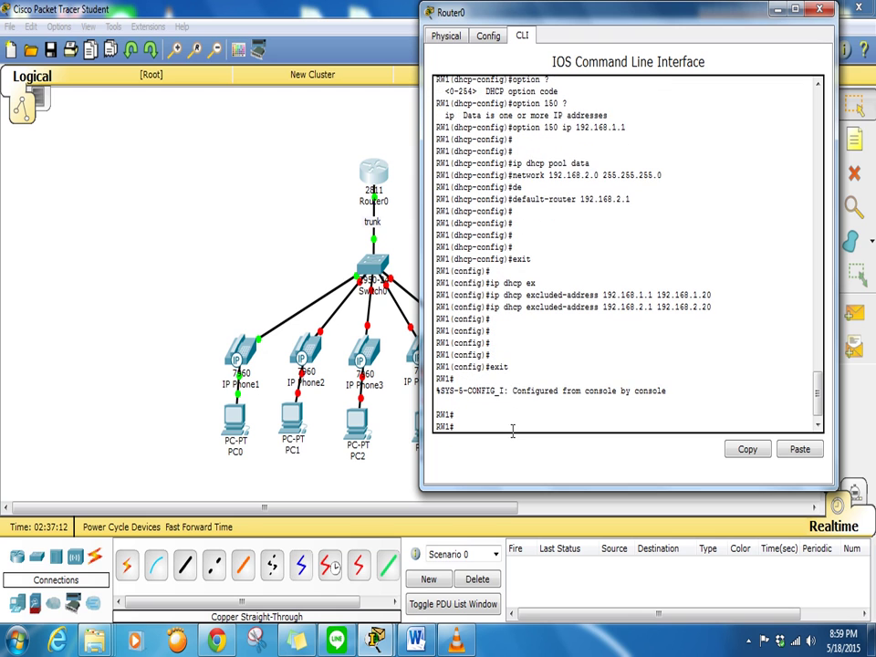
Try 'show ip dhcp bindings', which is rejected, and query the show options
type("show ip dhcp bindings")
key("Return")
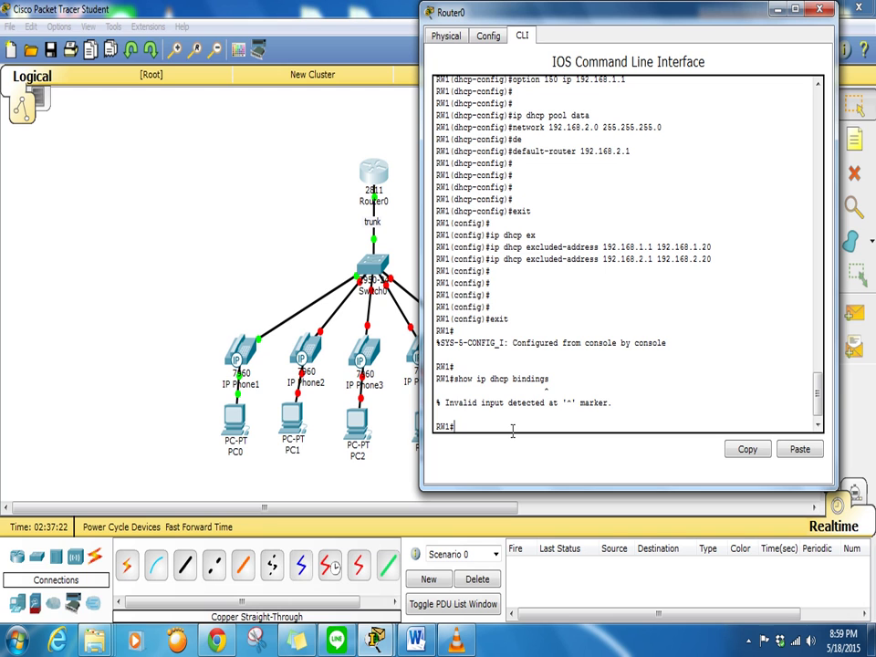
type("show ?")
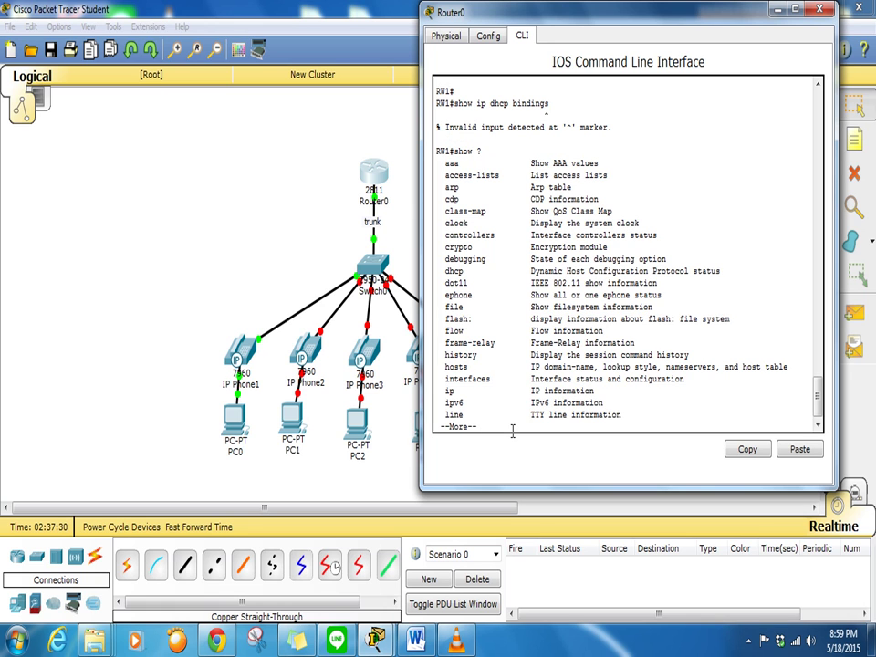
Page through the show options and query the dhcp show subcommands
key("Return")
key("Return")
key("Return")
key("Return")
key("Return")
key("Return")
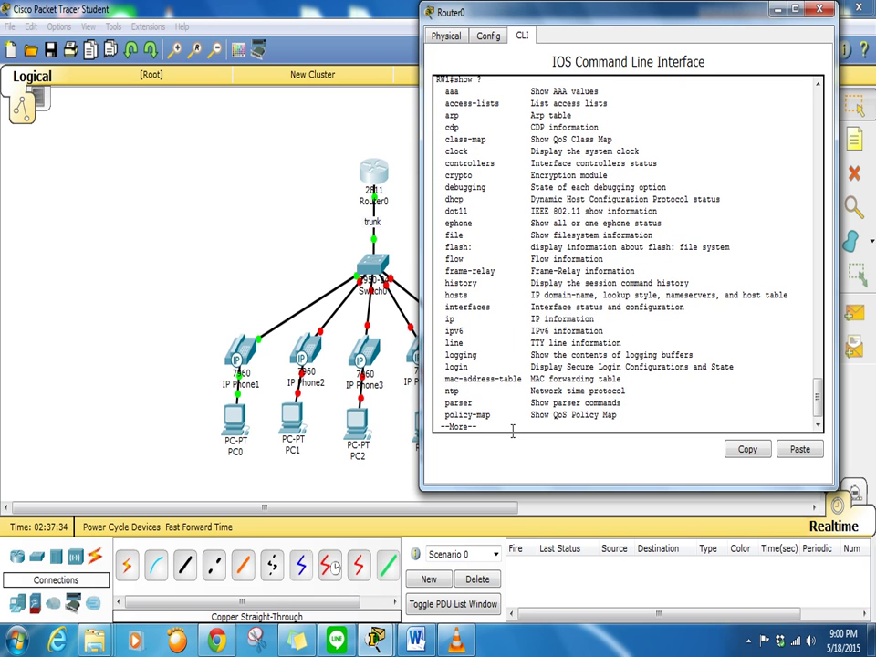
key("Return")
key("Return")
key("q")
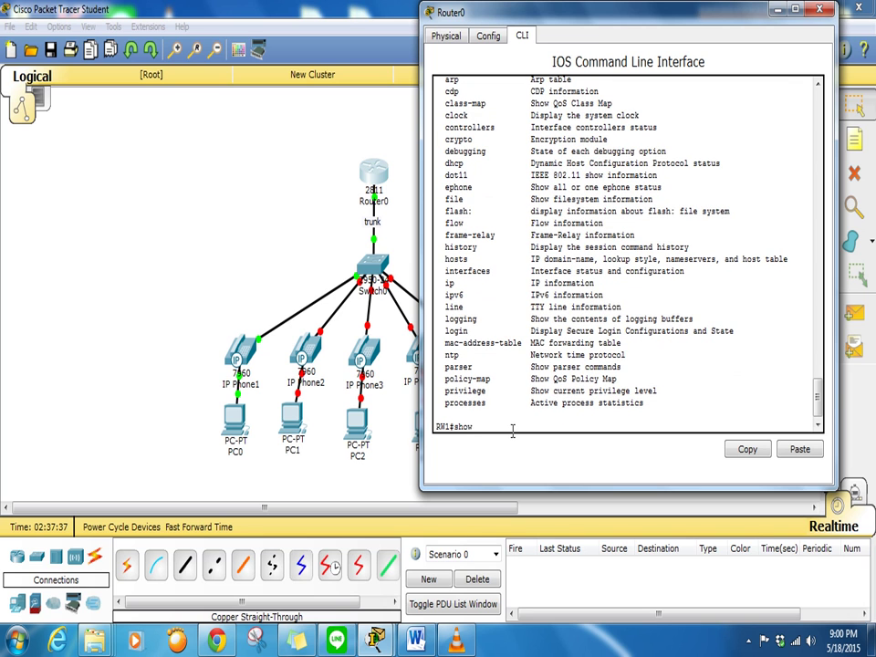
type("dhcp ?")
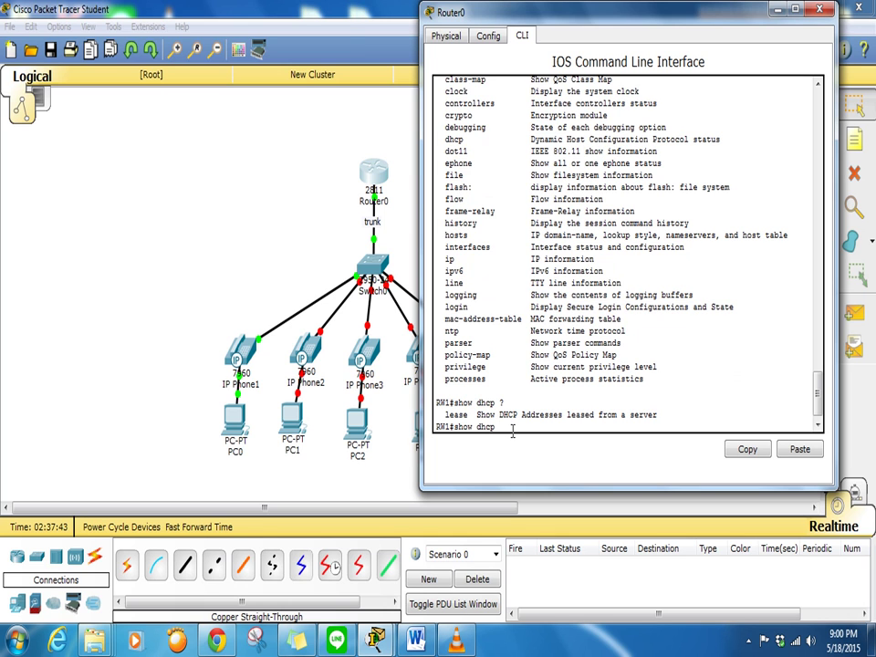
key("Return")
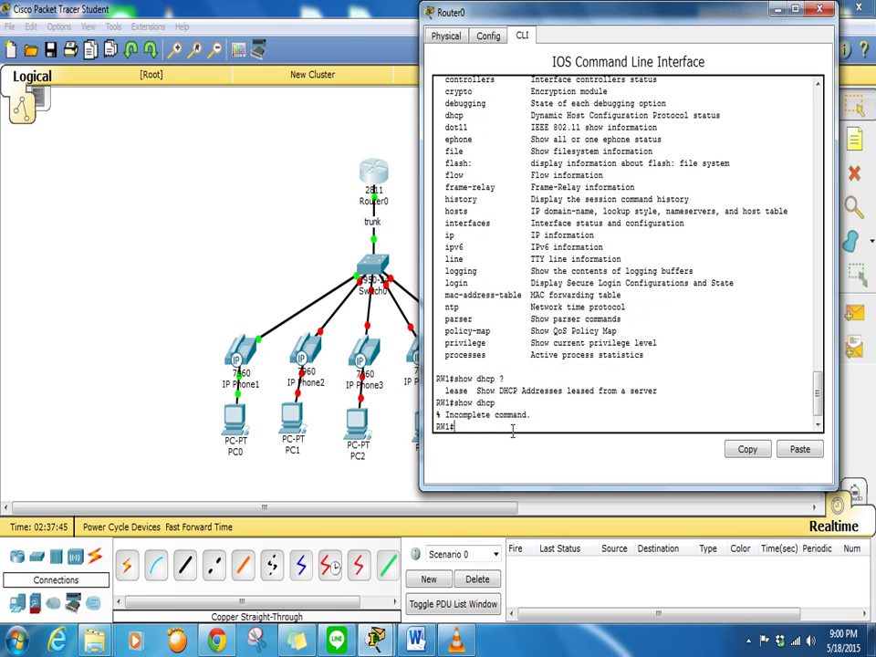
List DHCP bindings, mark the 192.168.1.21 lease to 000C.85CE.C46A, and return to the topology
type("show ip dhcp ?")
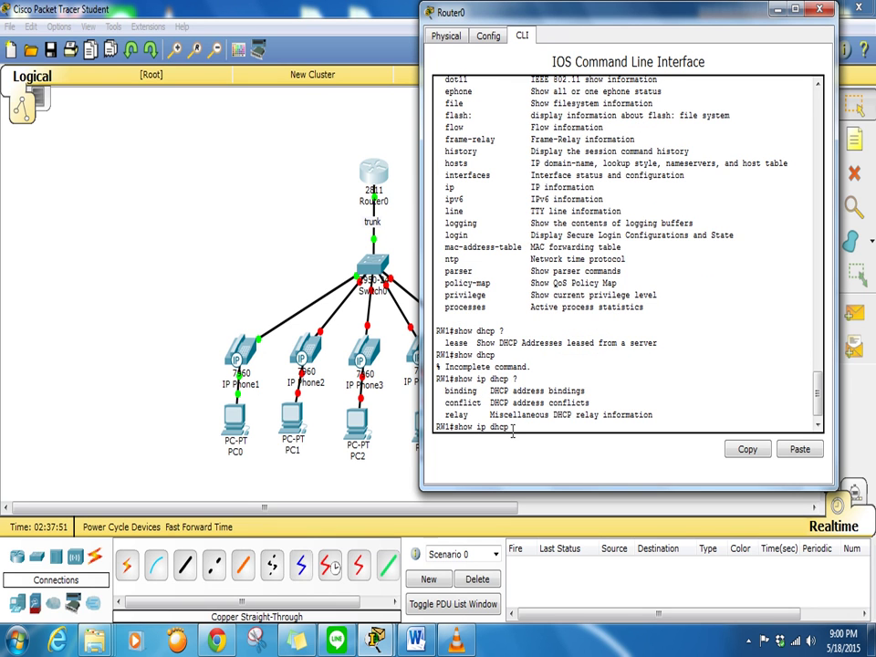
type("binding")
key("Return")
key("Return")
key("Return")
key("Return")
key("Return")
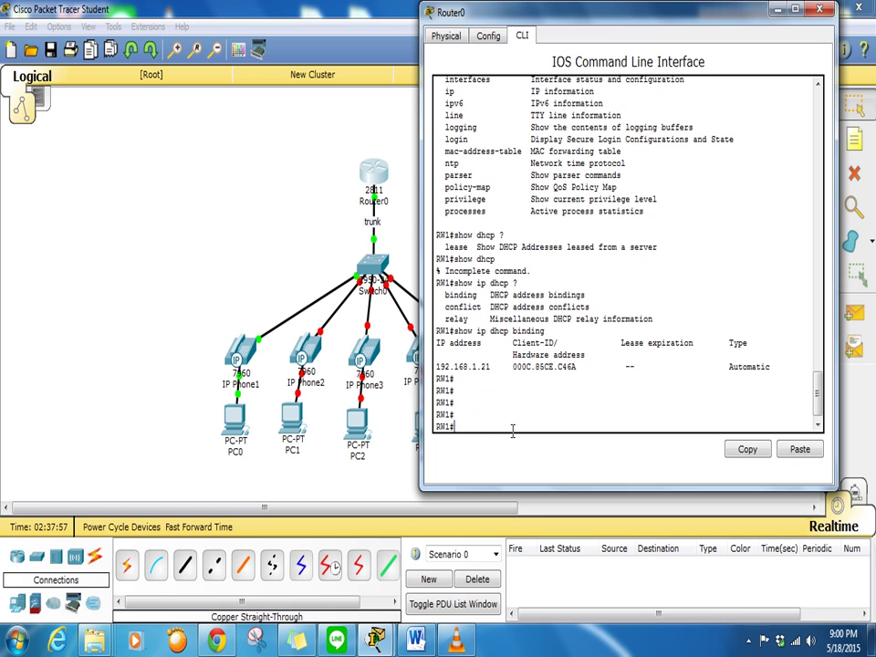
left_click_drag(580, 367, 436, 366)
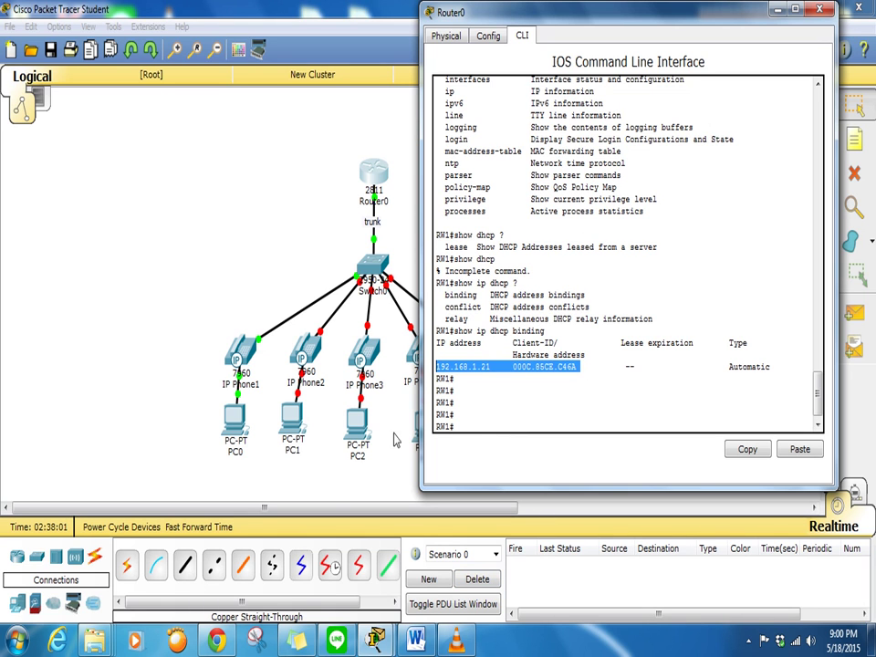
left_click(252, 357)
mouse_move(253, 358)
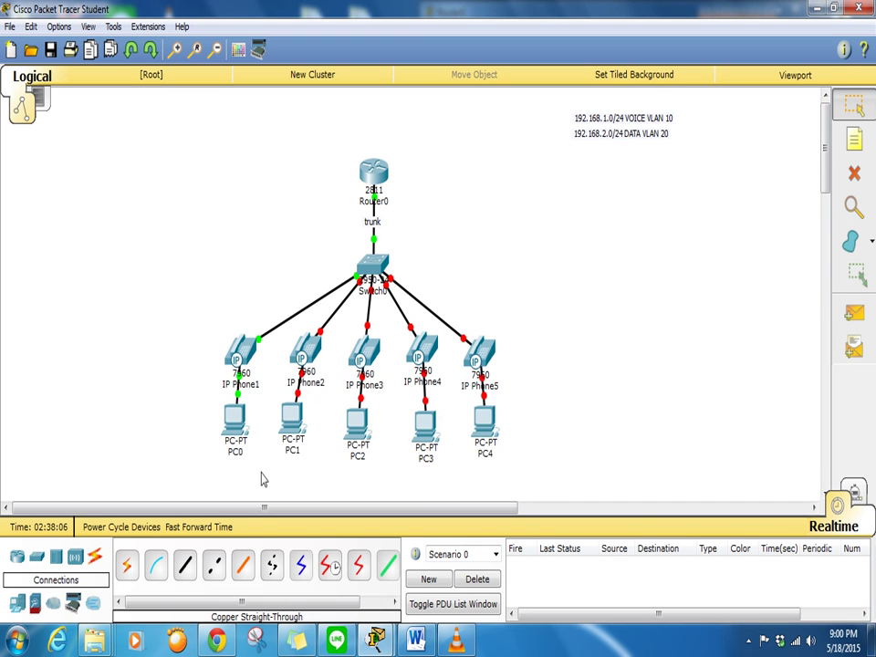
Switch PC0's IP configuration from Static to DHCP so it obtains an address
left_click(234, 416)
left_click(279, 212)
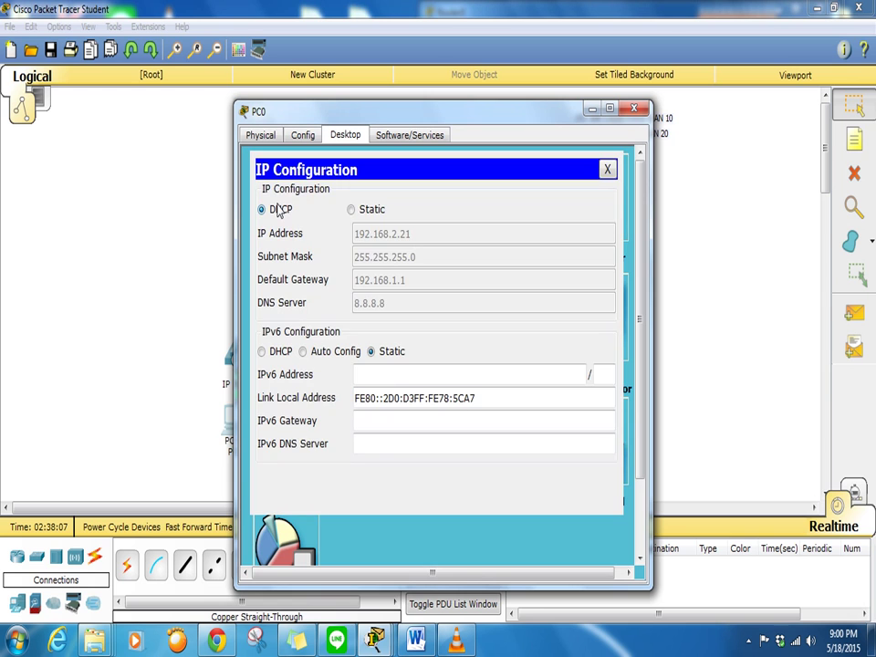
left_click(351, 210)
left_click(262, 210)
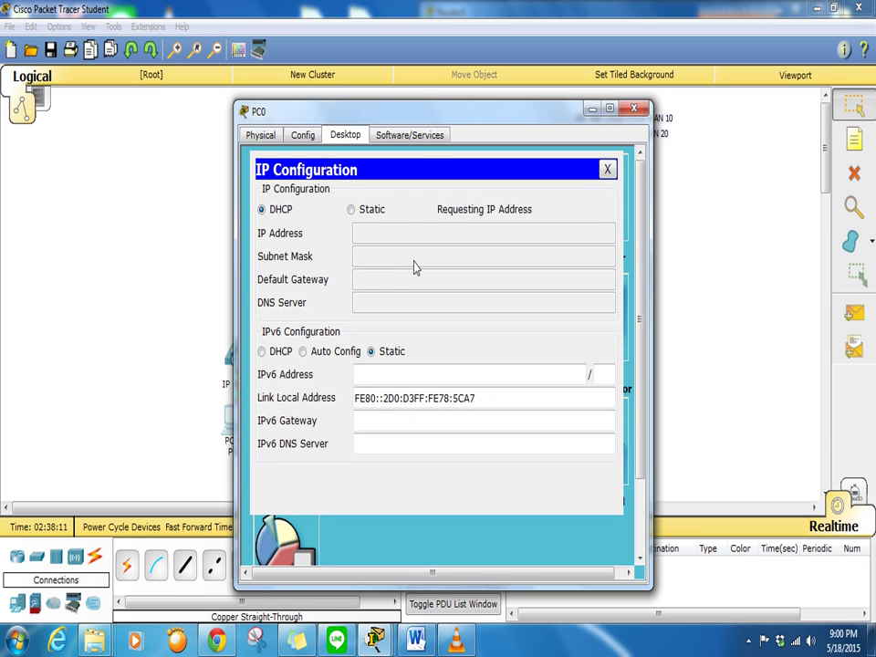
left_click(632, 110)
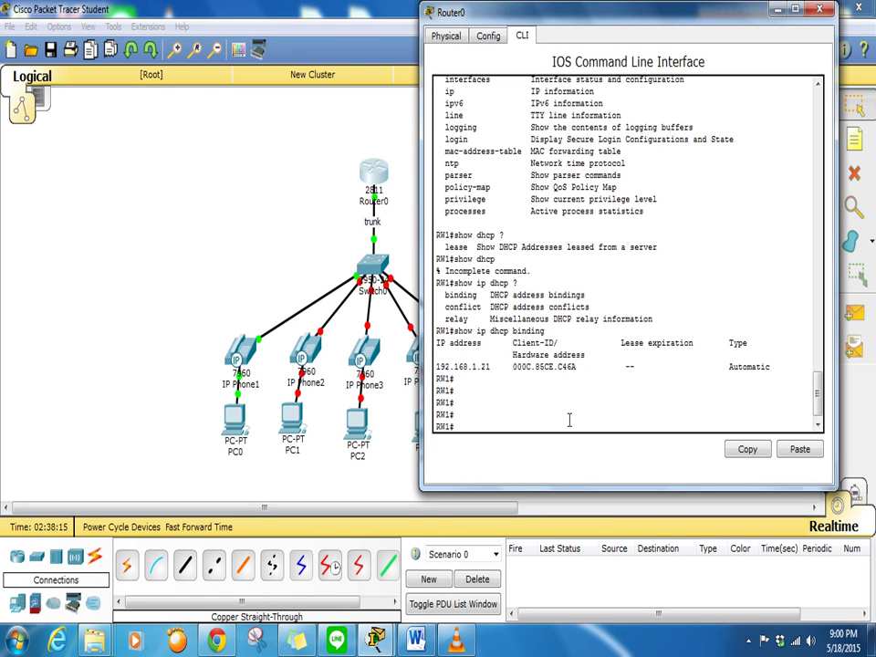
Rerun 'show ip dhcp binding' on Router0, marking leases 192.168.2.21 and 192.168.1.21, then close it
key("Up")
key("Return")
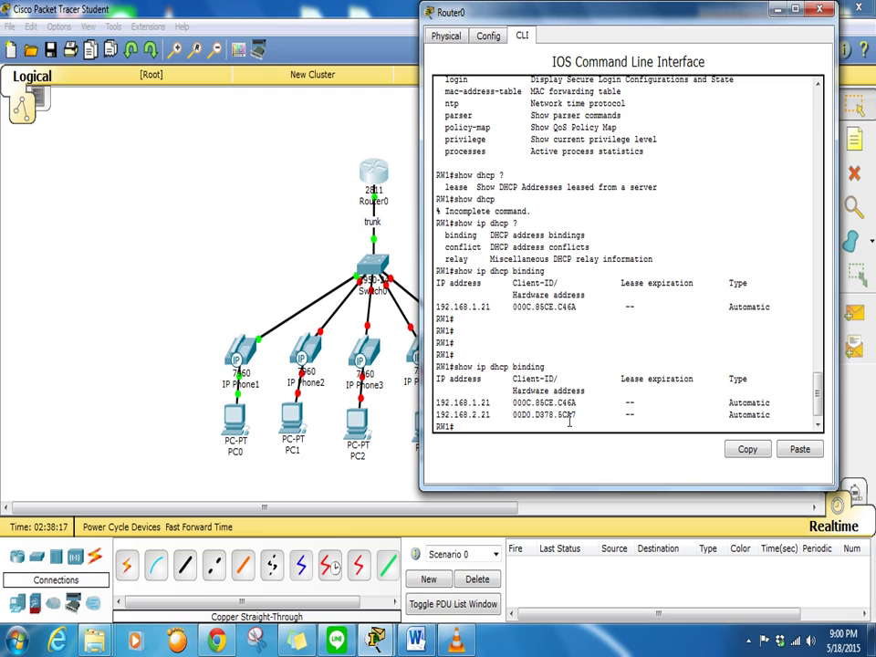
mouse_move(481, 402)
left_mouse_down()
mouse_move(438, 402)
mouse_move(454, 426)
mouse_move(441, 403)
mouse_move(486, 414)
left_mouse_up()
left_click(454, 426)
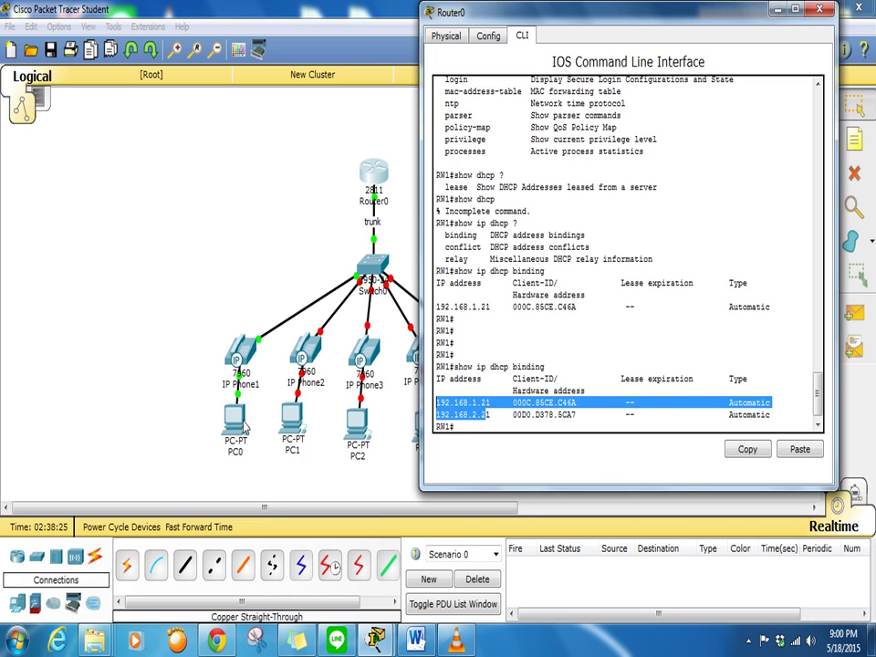
left_click(820, 11)
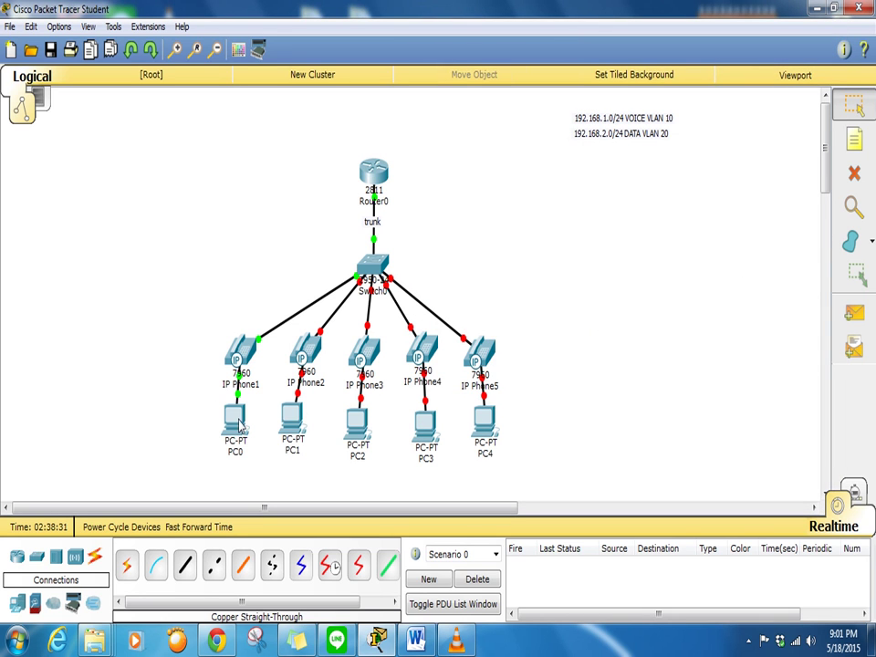
Open Router0's CLI to the side and check IP Phone1's GUI screen
double_click(373, 171)
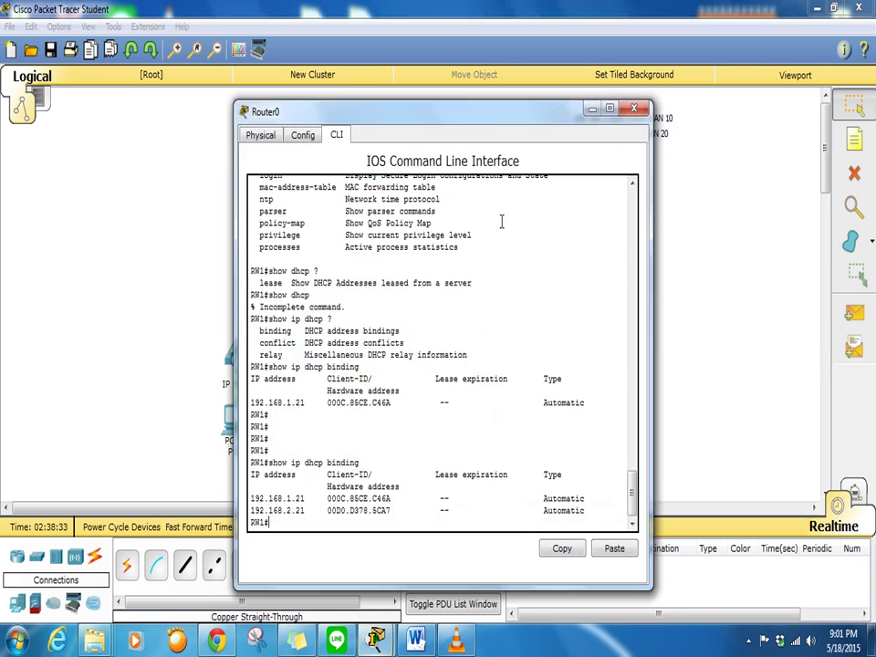
left_click_drag(365, 112, 584, 12)
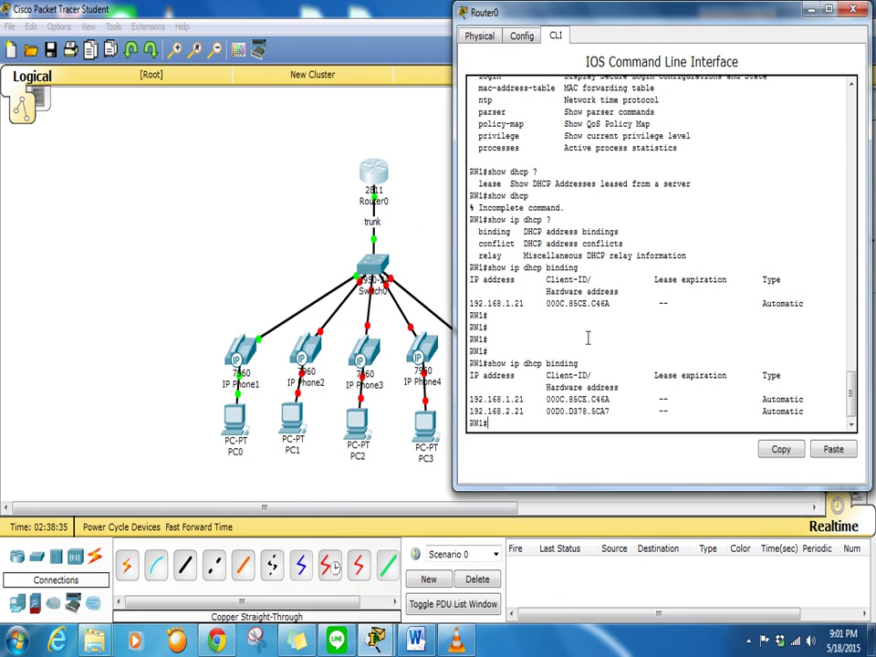
left_click(265, 362)
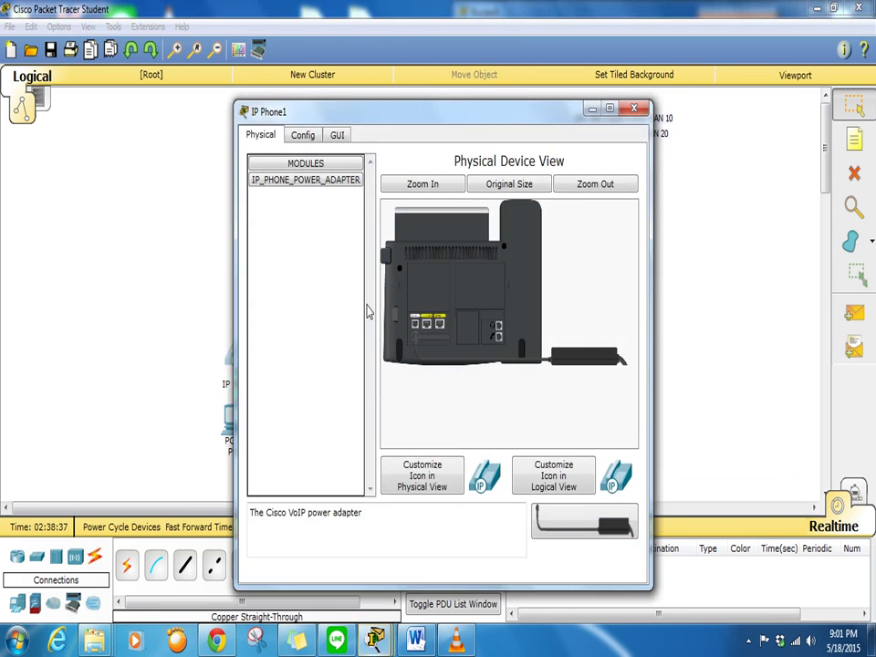
left_click(337, 135)
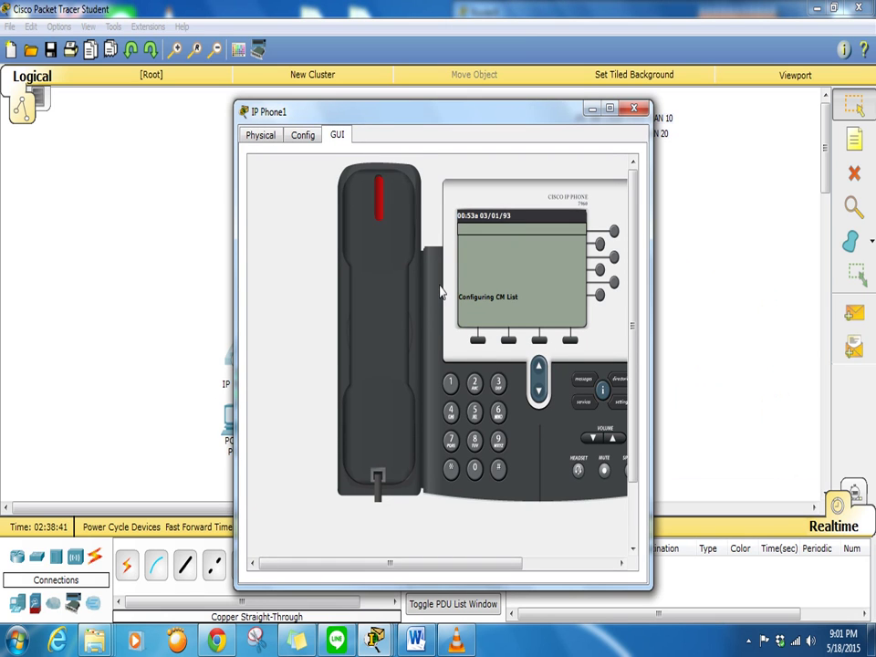
left_click(260, 139)
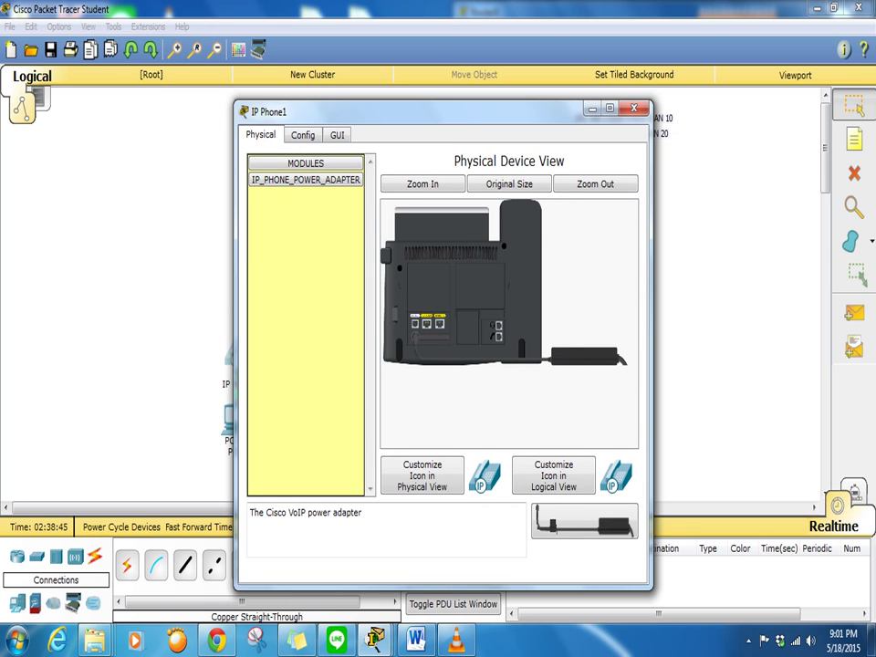
Unplug IP Phone1's power adapter and reopen Router0's command line
left_click_drag(589, 356, 305, 319)
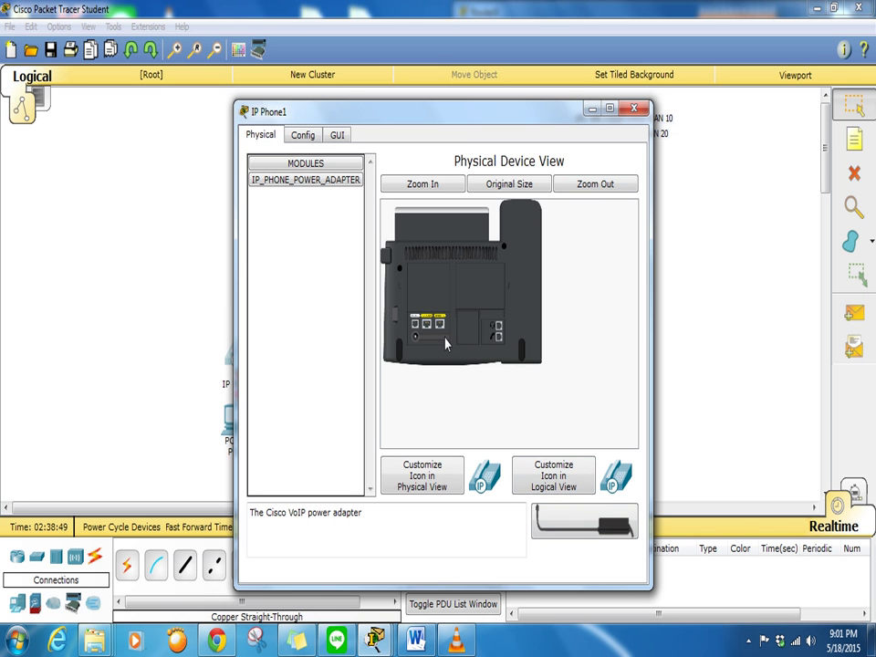
left_click(633, 110)
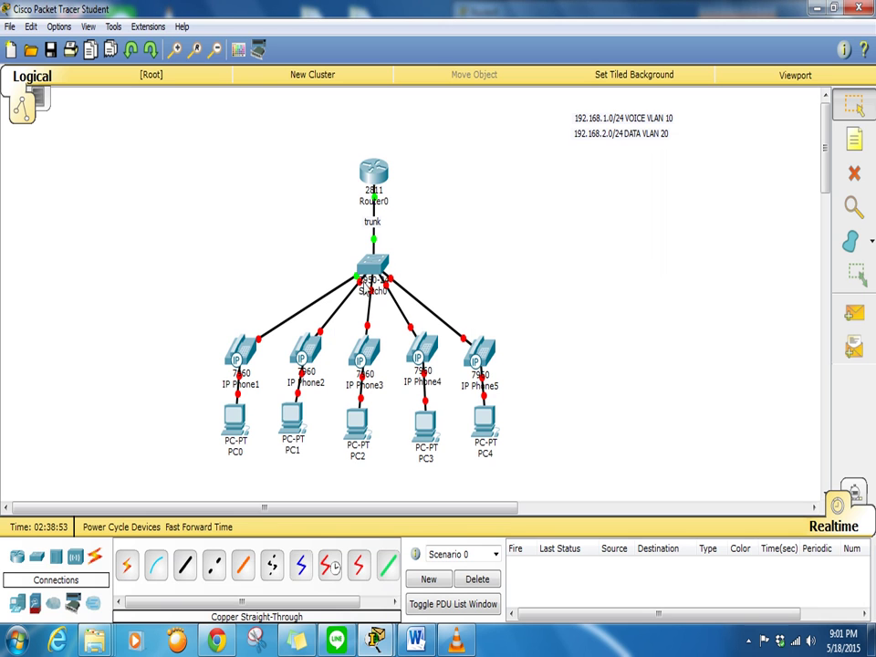
left_click(373, 171)
On Router0, enter privileged mode, then global config, then telephony-service configuration mode
key("Return")
key("Return")
key("Return")
key("Return")
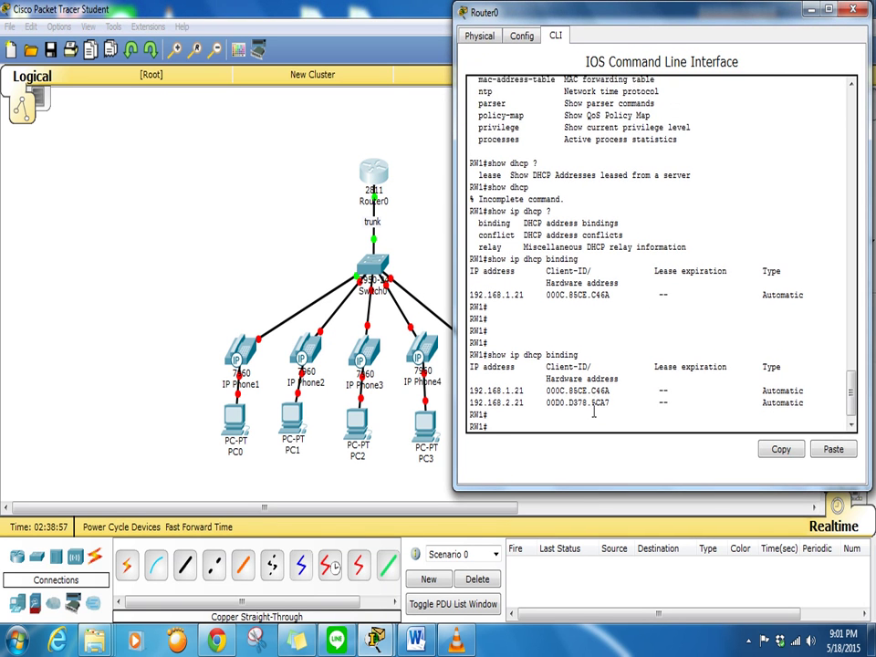
type("en")
key("Return")
type("cp")
key("BackSpace")
type("onf")
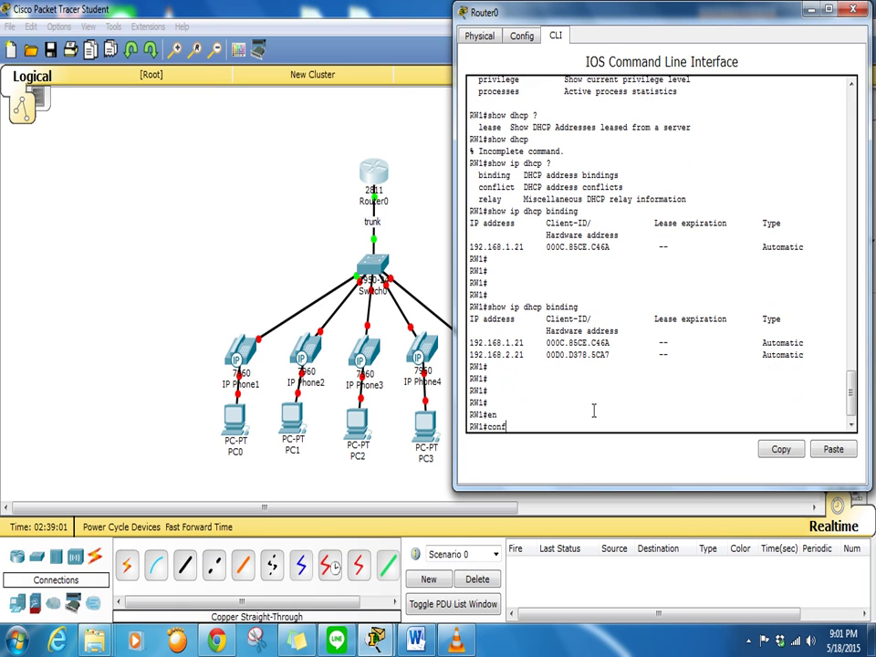
type(" t")
key("Return")
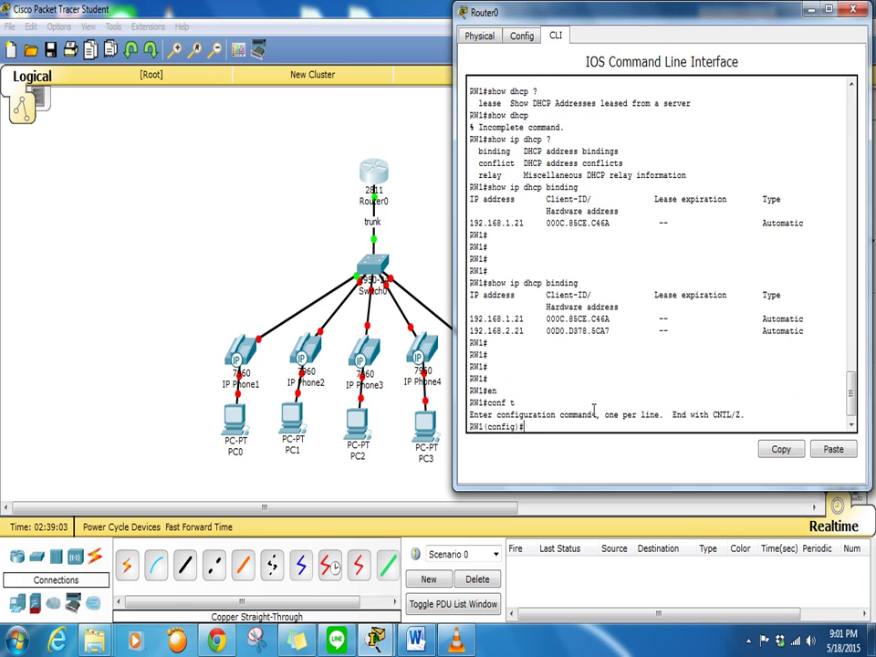
type("tele")
key("Tab")
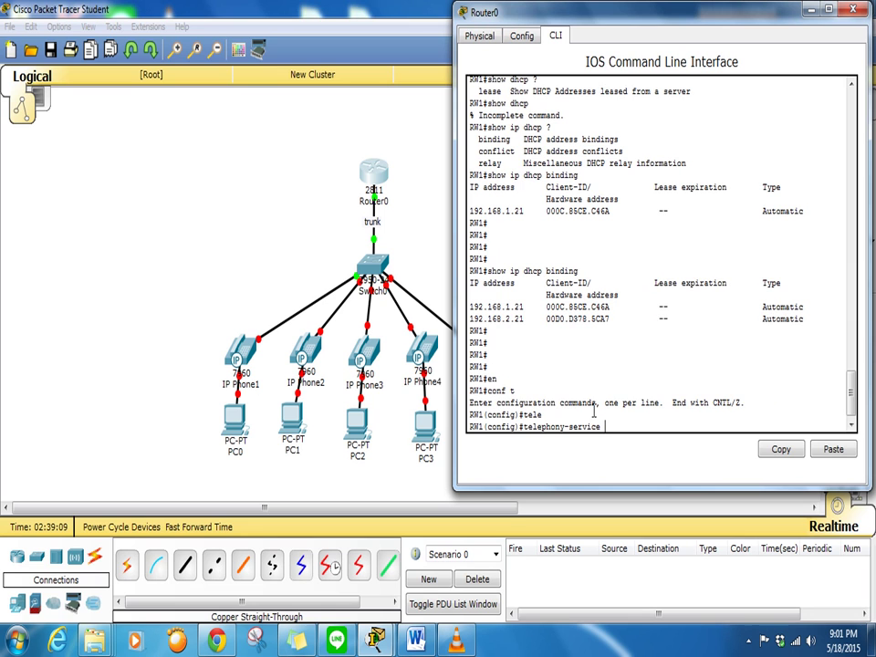
key("Return")
List the max- help options and mark max-ephones in the output
key("Return")
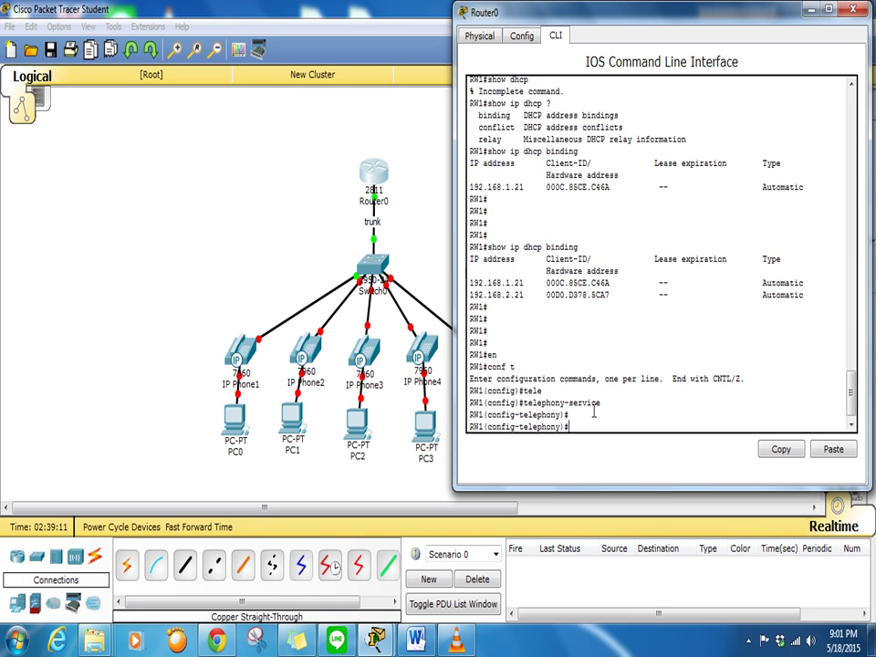
key("Return")
key("Return")
key("Return")
key("Return")
key("Return")
key("Return")
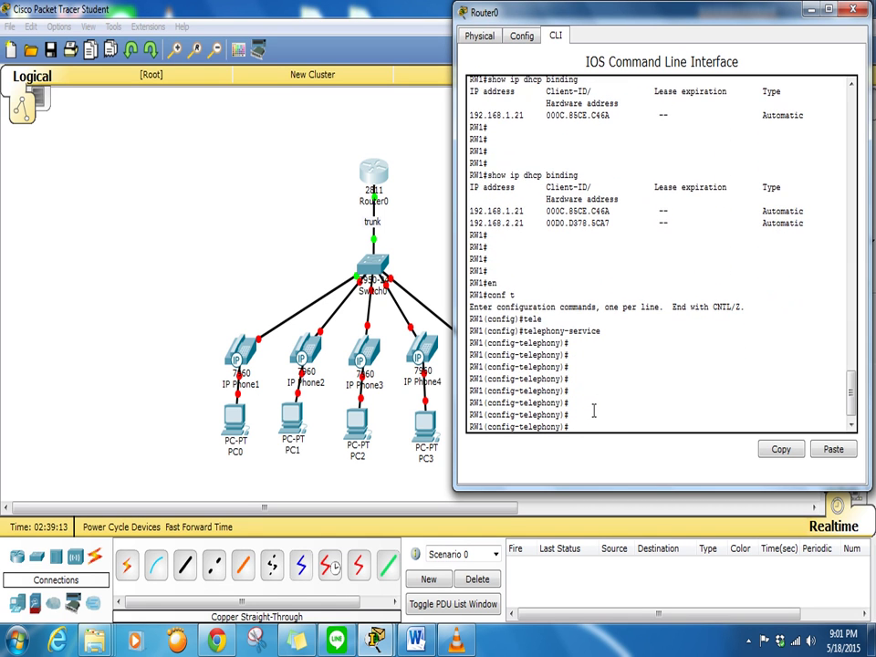
type("max-?")
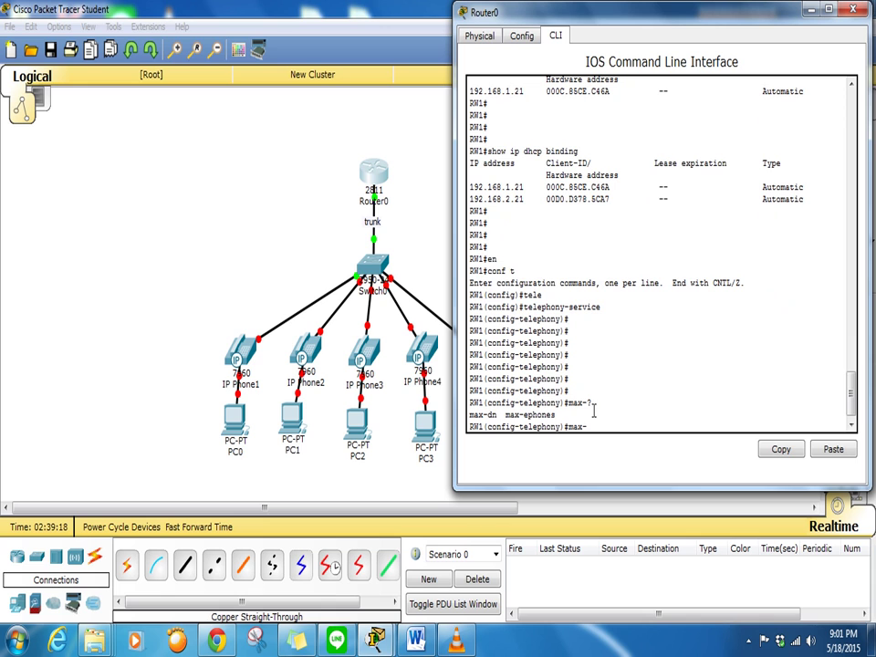
left_click_drag(496, 415, 469, 402)
double_click(539, 414)
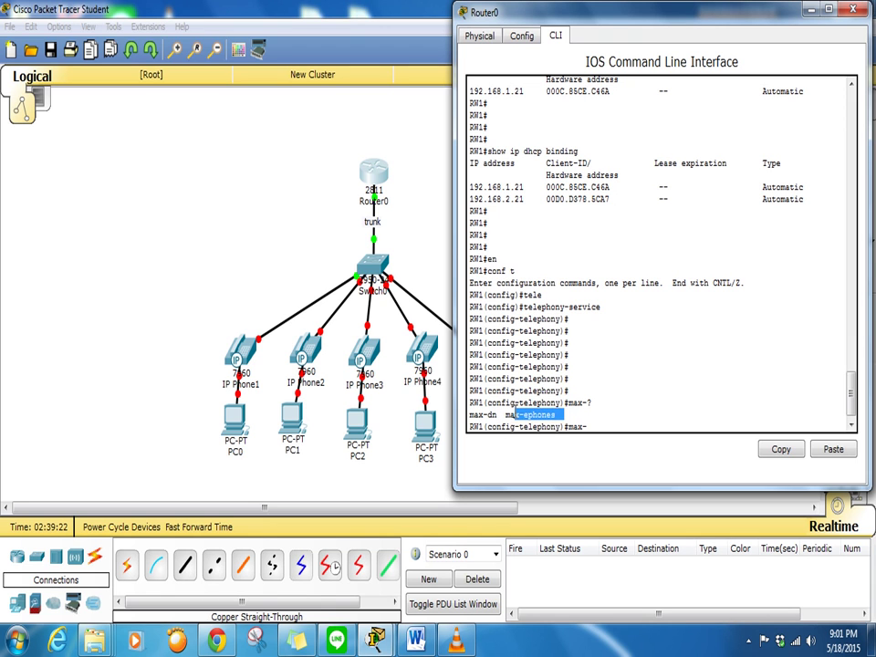
left_click(598, 420)
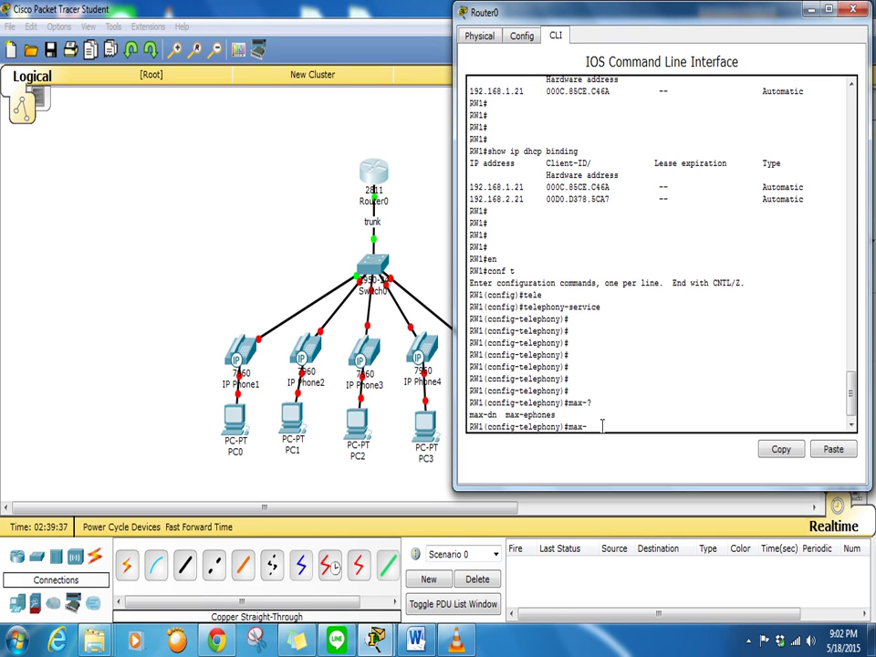
Set max-ephones to 10 after checking its allowed range with ?
type("ep")
key("Tab")
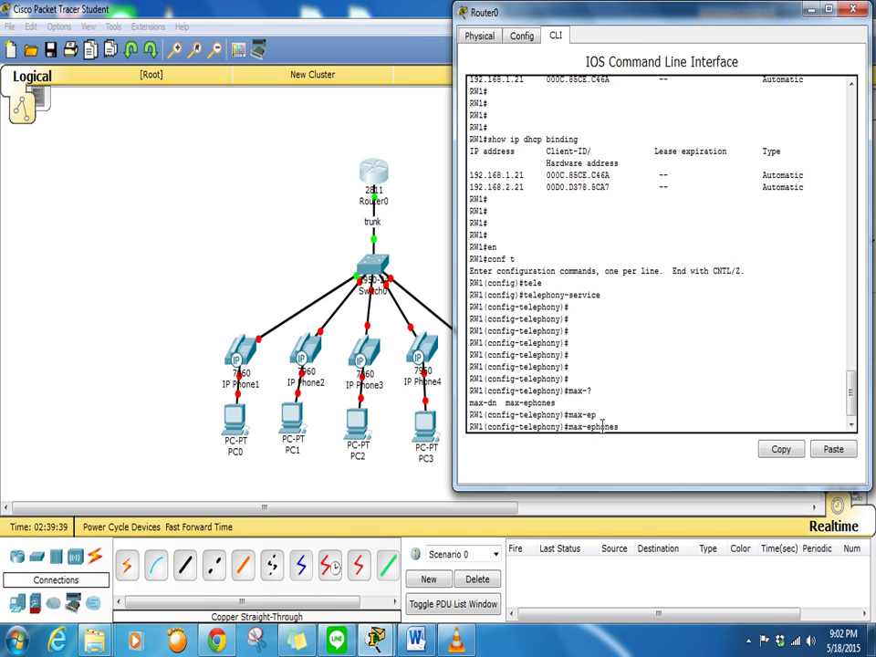
type("?")
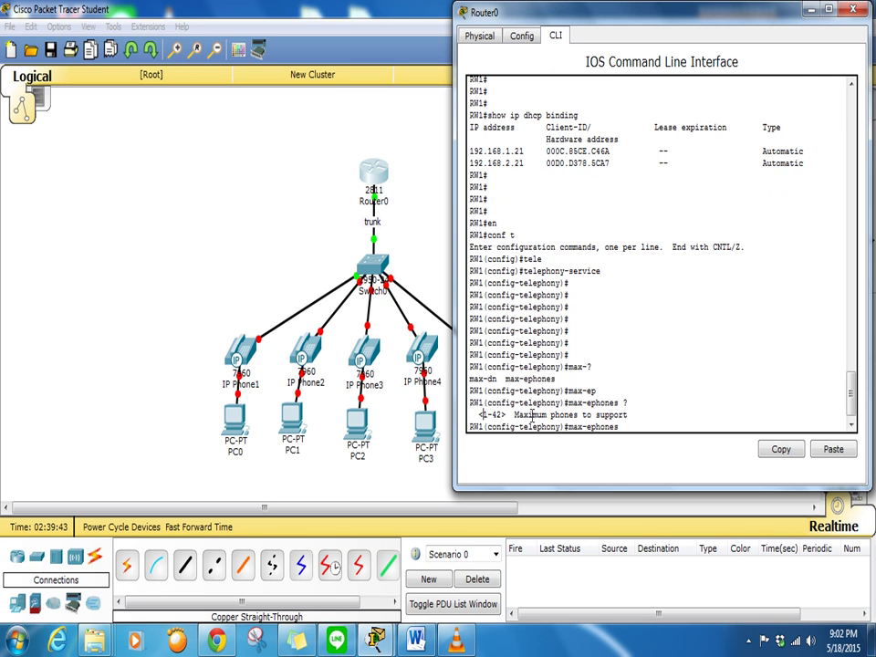
left_click_drag(483, 415, 630, 416)
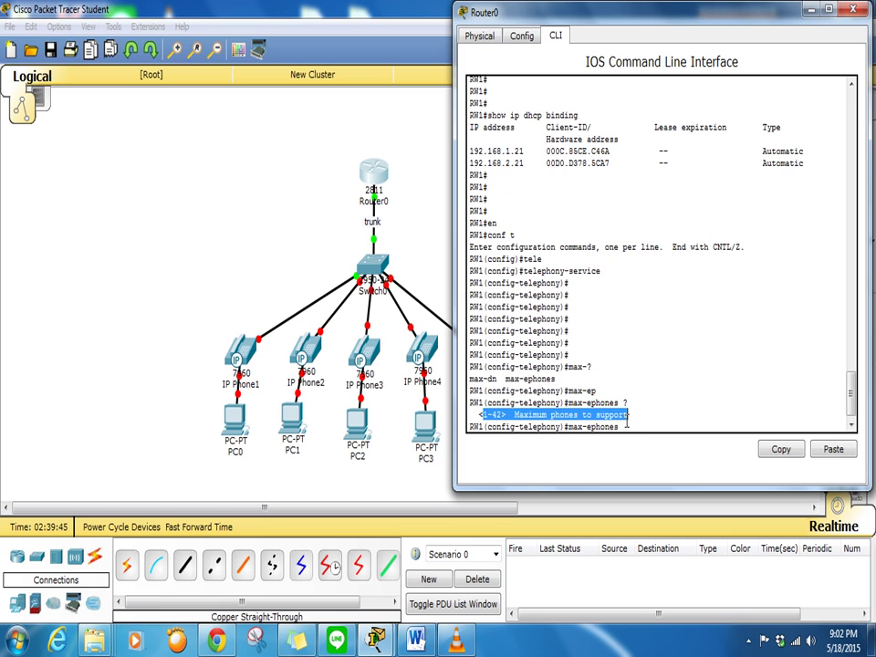
left_click(643, 422)
left_click_drag(617, 412, 486, 402)
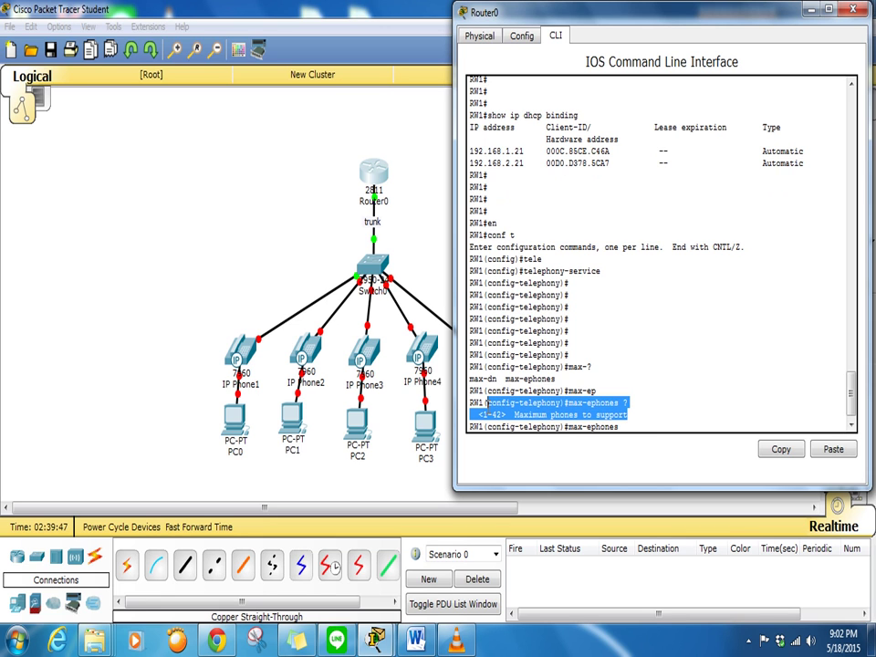
left_click(635, 429)
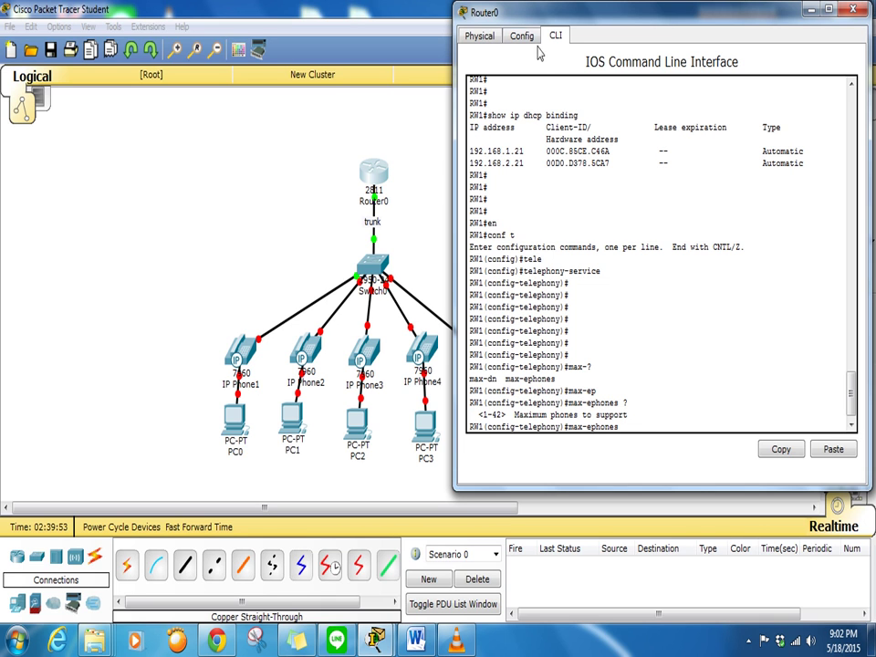
mouse_move(551, 14)
left_mouse_down()
mouse_move(629, 13)
mouse_move(564, 12)
left_mouse_up()
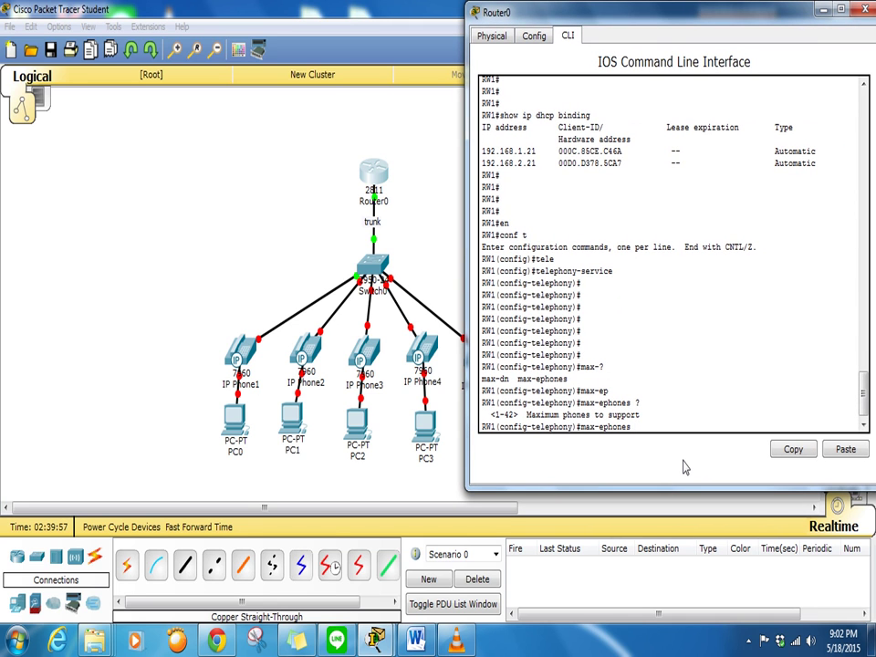
type("10")
key("Return")
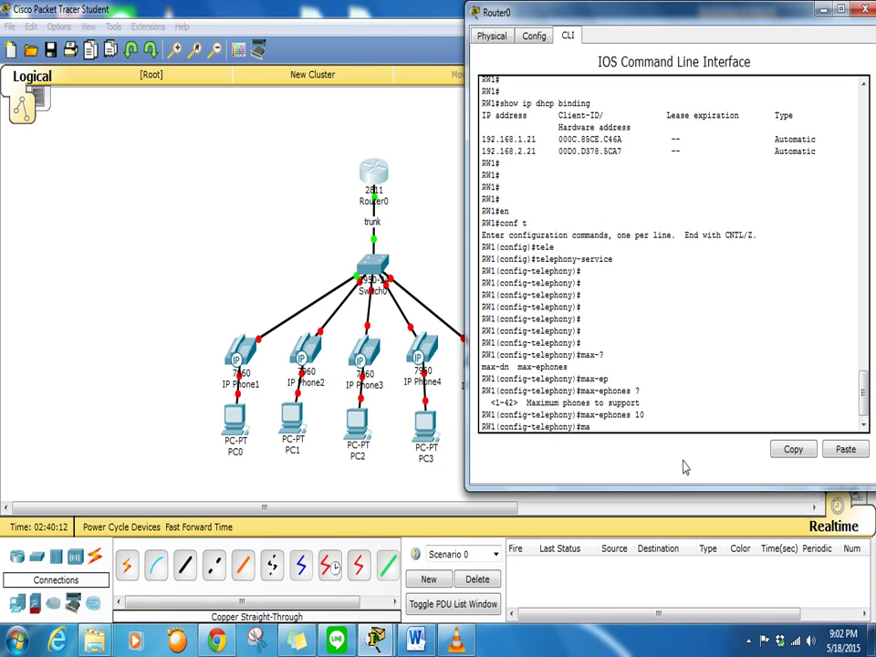
Set max-dn to 10 after checking its allowed range
type("x-dn ?")
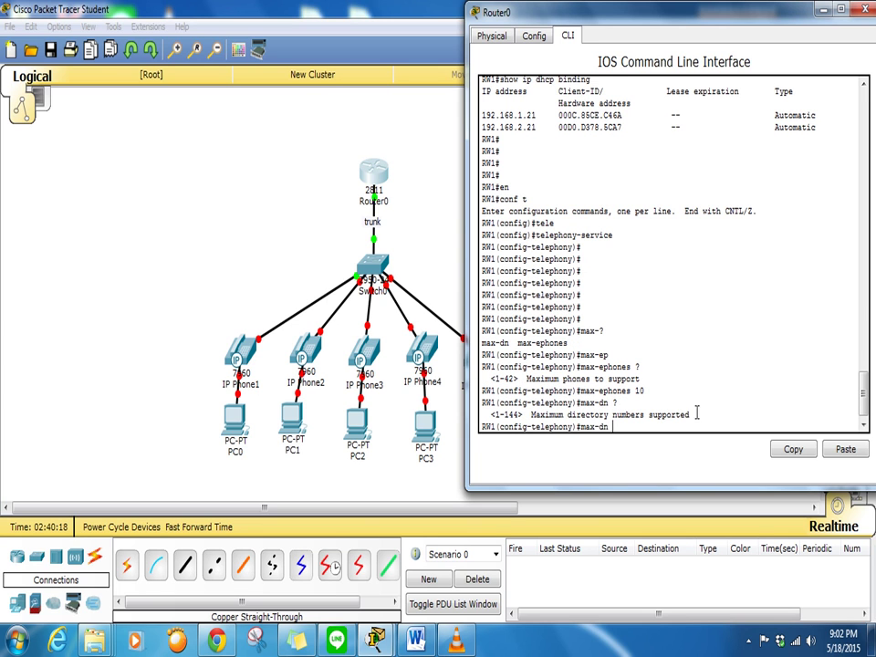
left_click_drag(493, 415, 687, 415)
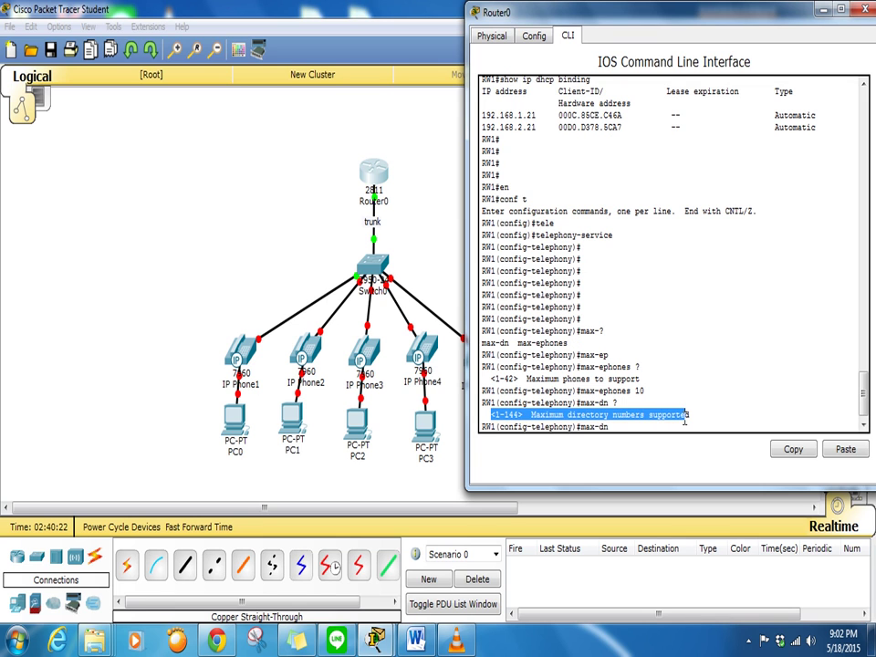
left_click(606, 428)
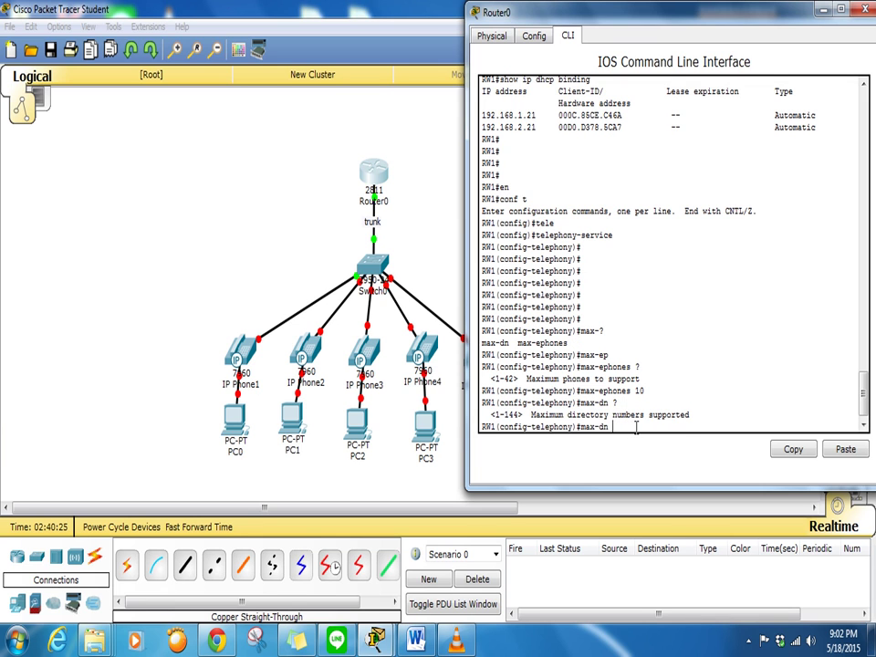
type("10")
key("Return")
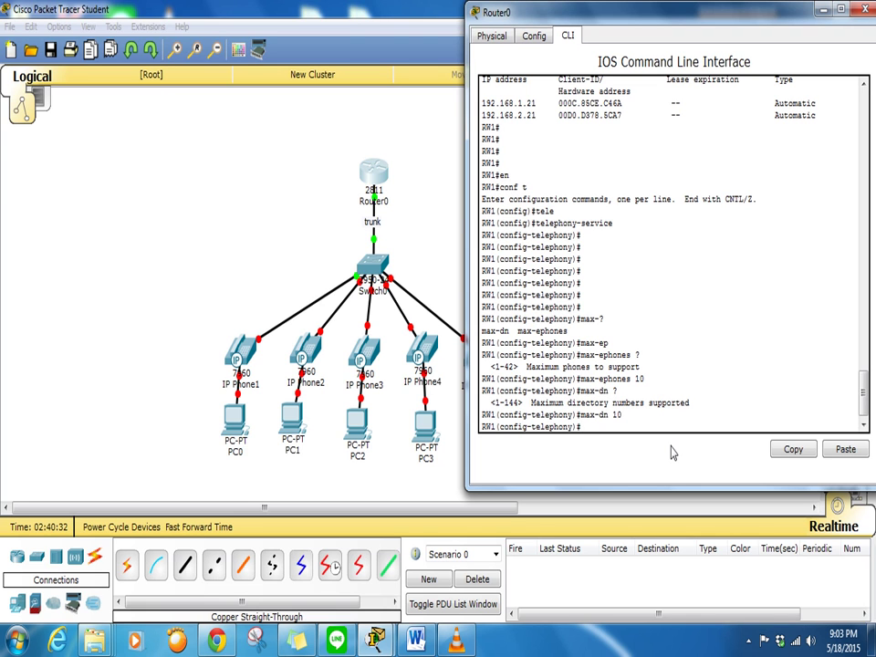
Set the telephony source address to 192.168.1.1 port 2000
type("i")
type("p ?")
type("sou")
key("Tab")
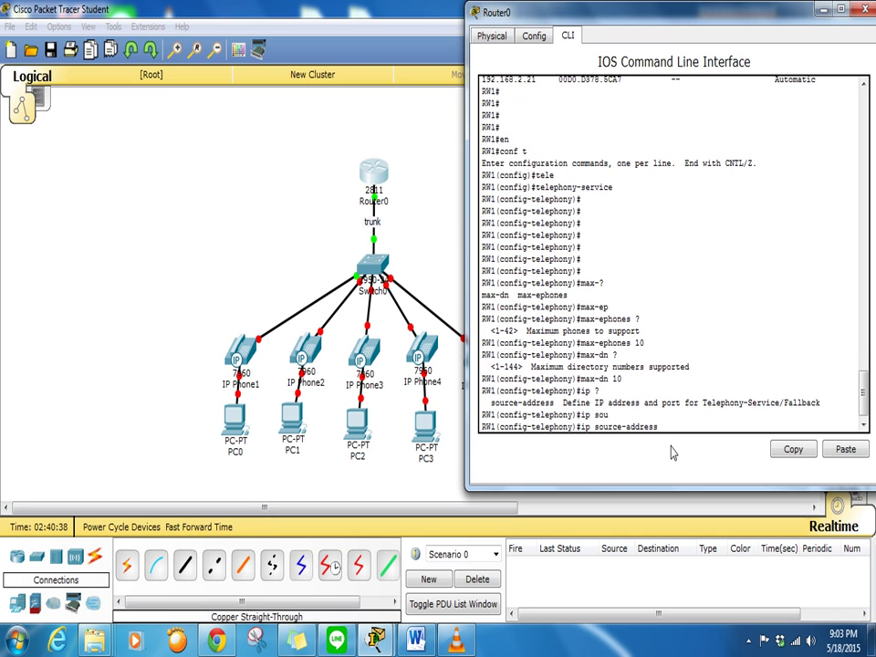
type("?")
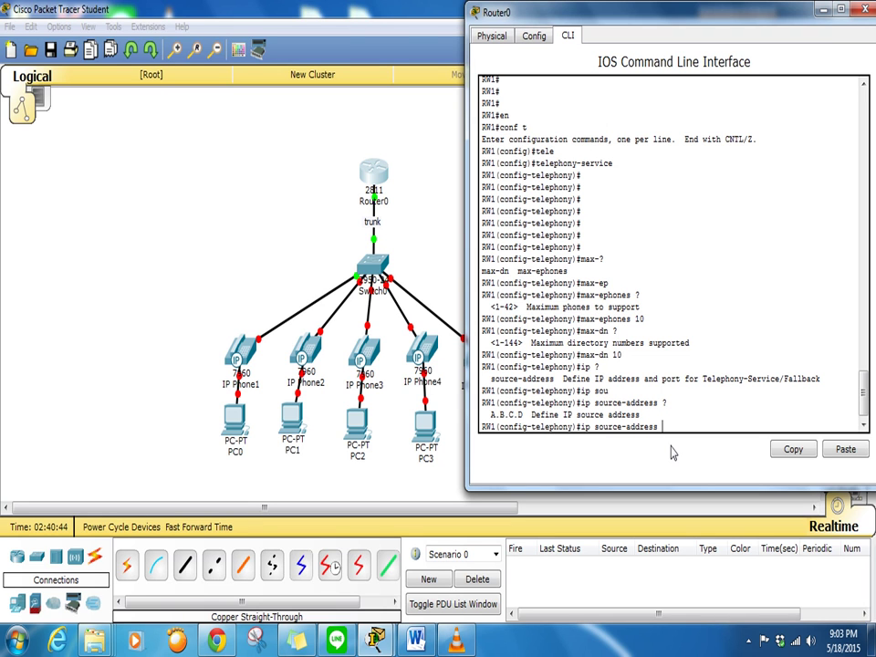
type("192.168.")
type("1.1")
type(" ?")
type("port")
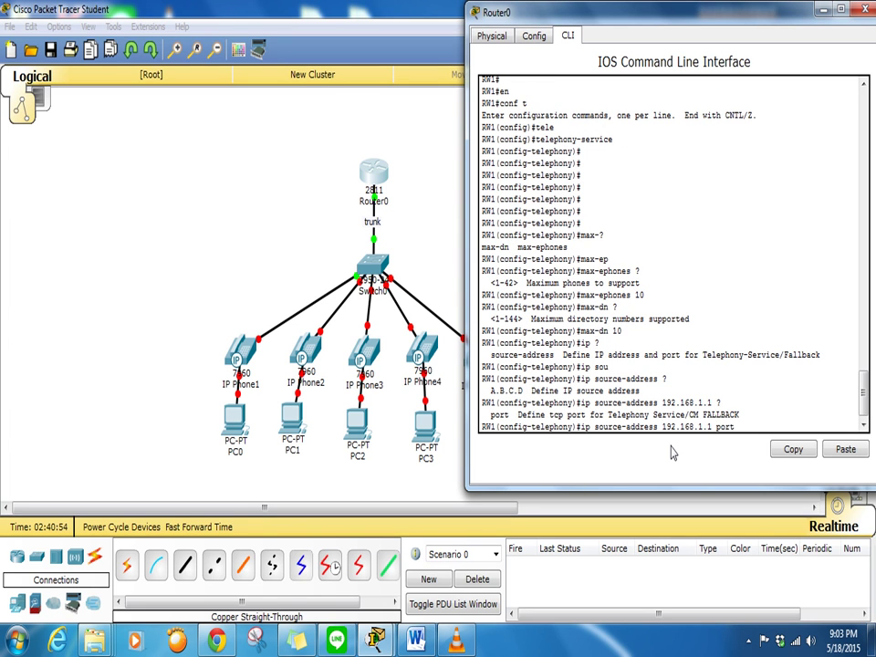
type(" ?")
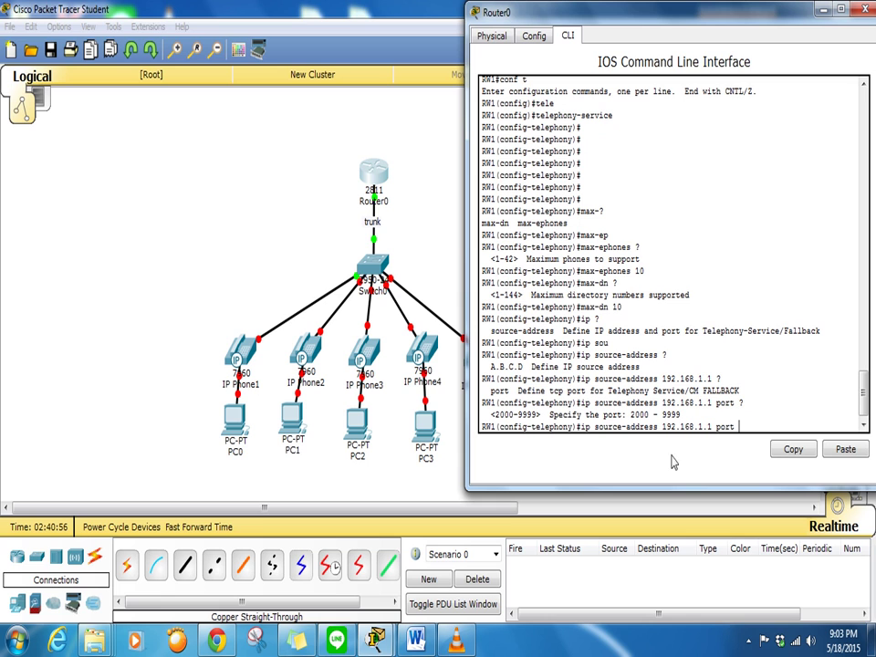
left_click_drag(498, 421, 566, 416)
left_click(739, 431)
type("2000")
key("Return")
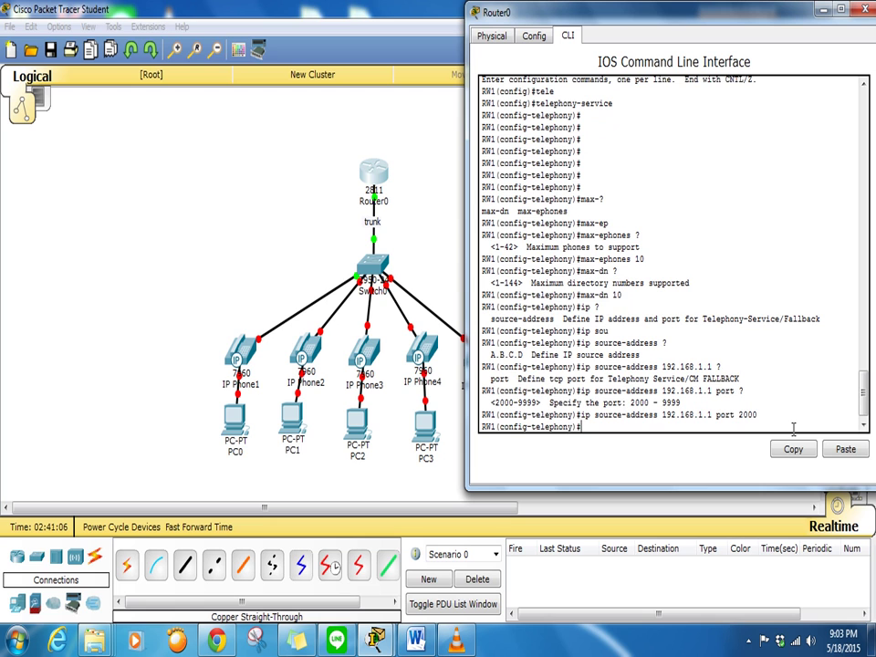
key("Return")
key("Return")
key("Return")
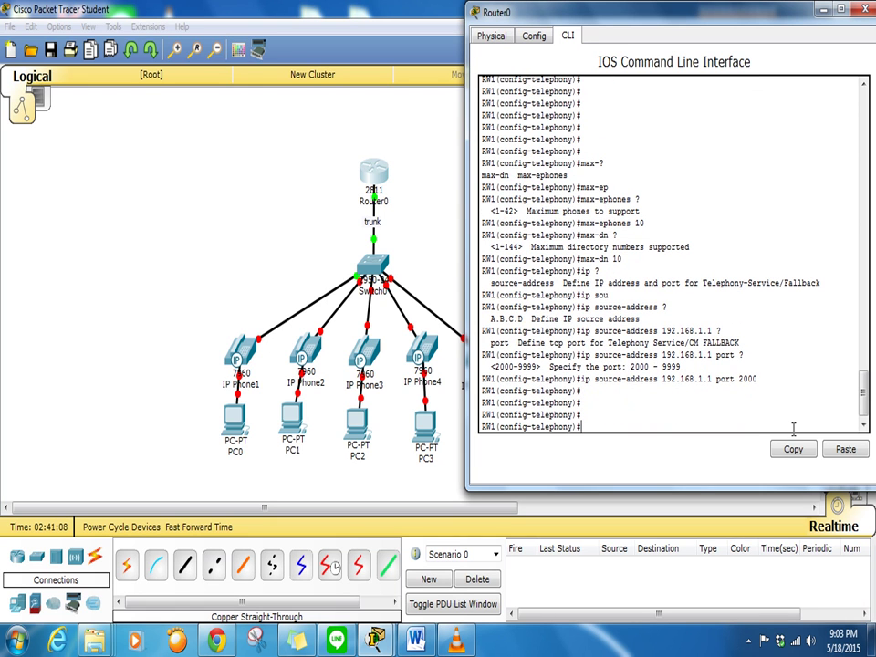
Exit telephony-service mode and query the ephone tag range, typing 'ephone 1'
type("exit")
key("Return")
key("Return")
key("Return")
key("Return")
key("Return")
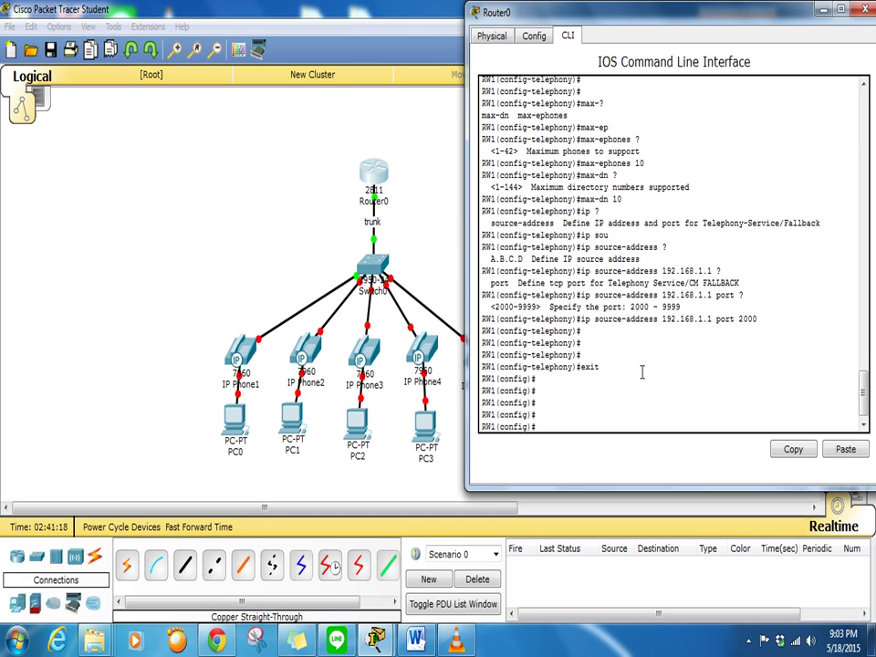
left_click_drag(757, 318, 617, 318)
left_click(653, 410)
left_click_drag(600, 18, 549, 22)
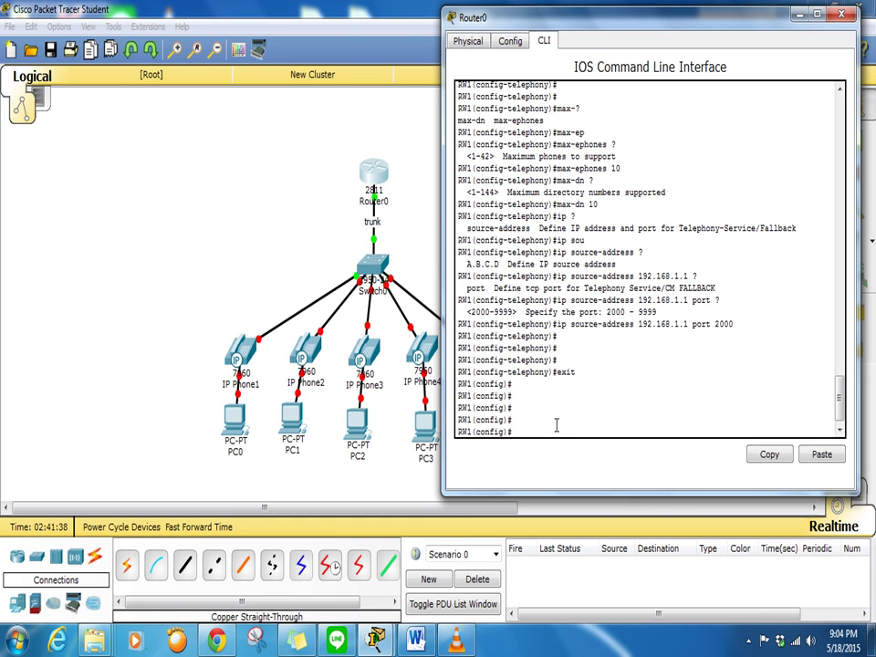
type("ephone ?")
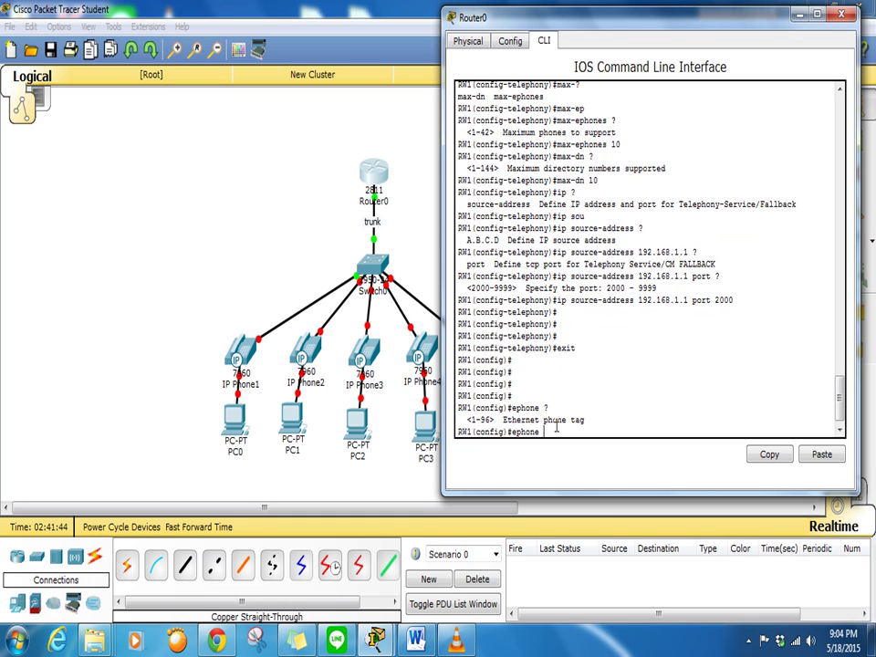
type("1")
Launch Notepad and open the 'IPHONE config' notes file
left_click(24, 644)
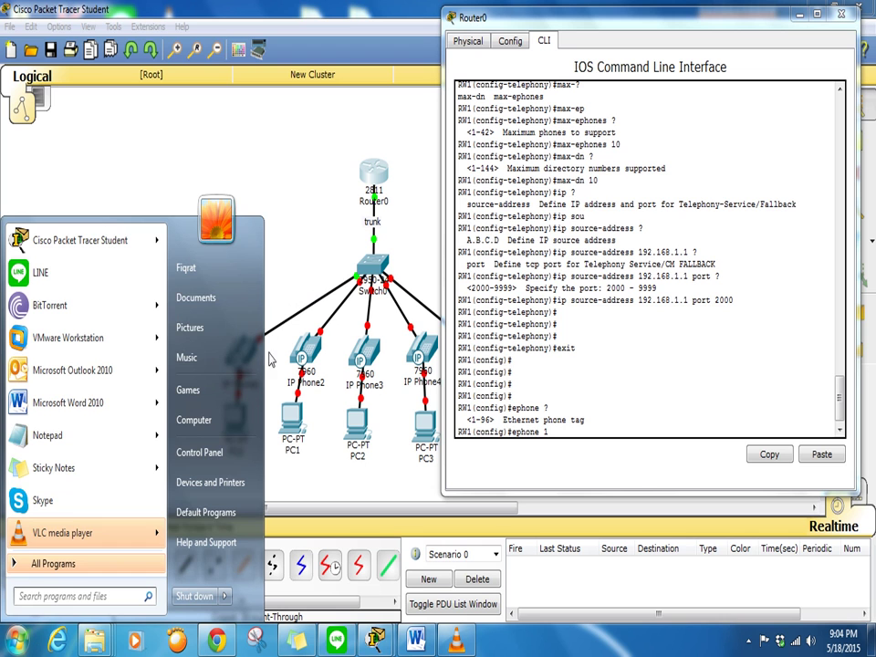
left_click(51, 435)
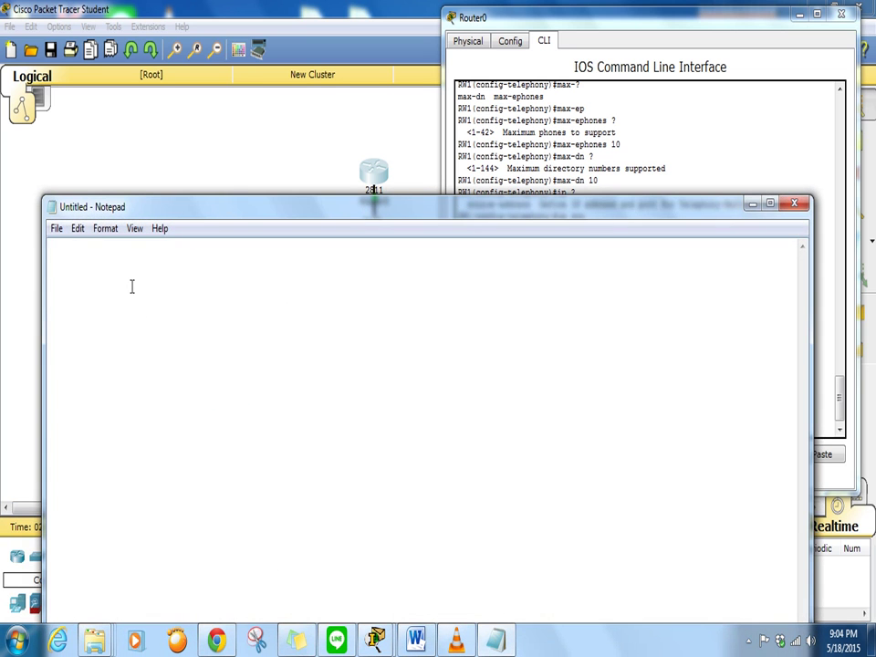
left_click(55, 229)
left_click(76, 268)
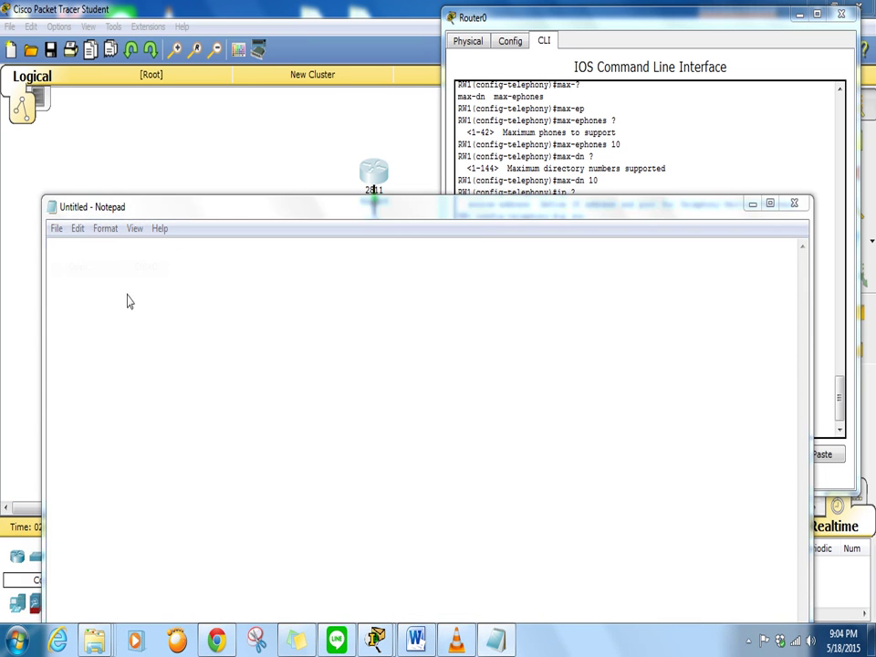
left_click(209, 386)
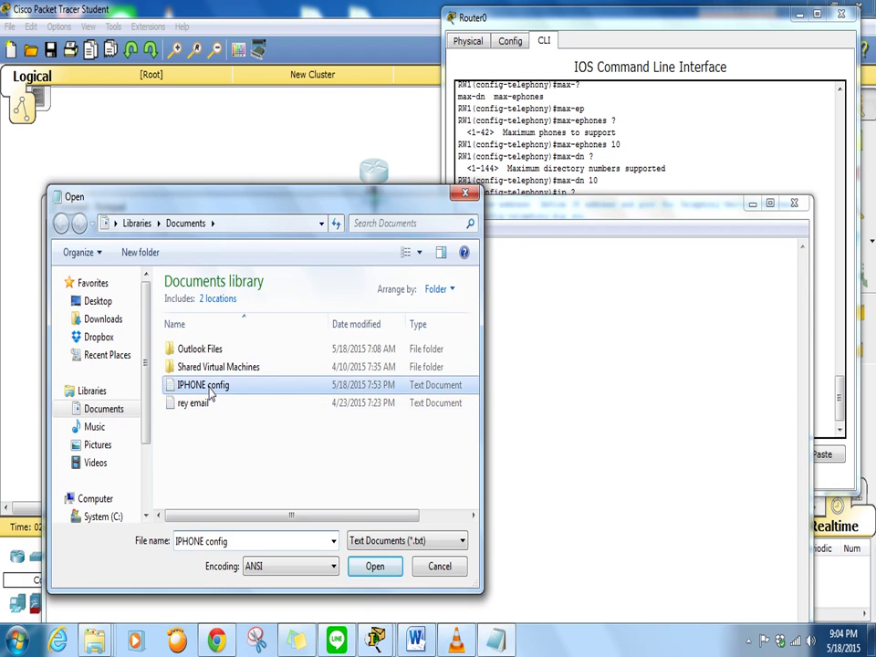
double_click(209, 391)
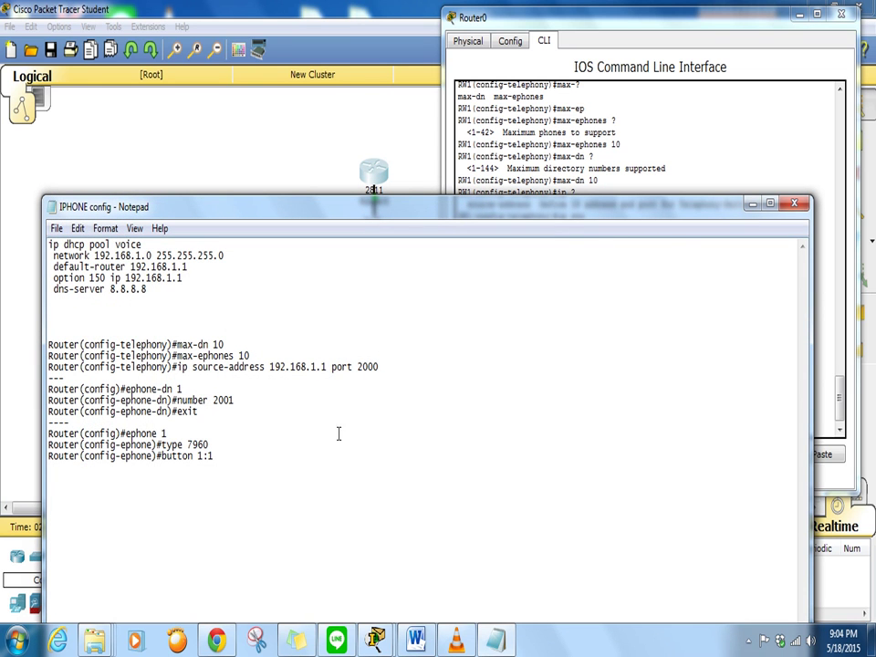
Select the ephone-dn 1 and ephone 1 configuration lines, then minimize Notepad
left_click_drag(241, 416, 81, 375)
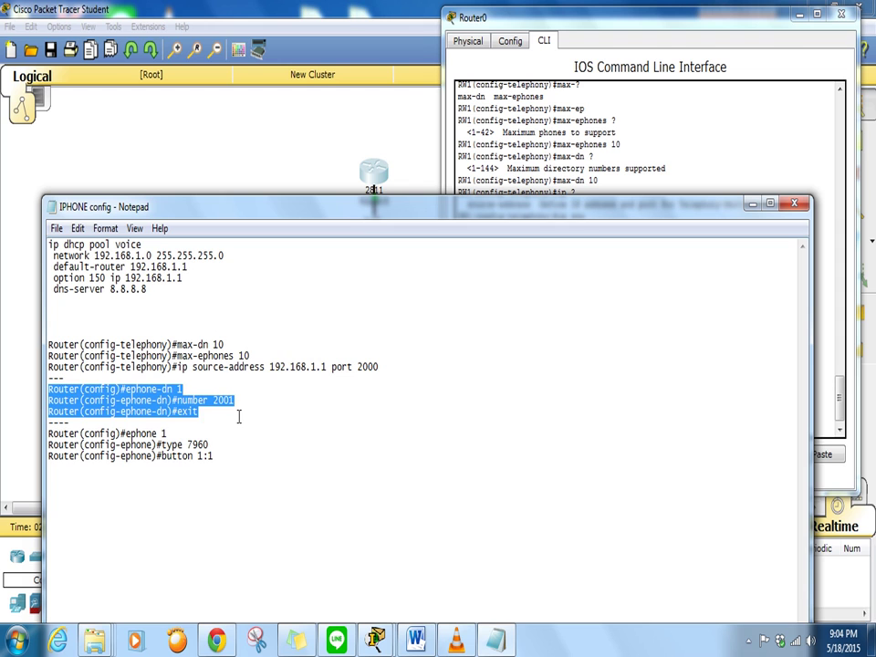
left_click_drag(239, 416, 87, 377)
left_click_drag(223, 453, 74, 433)
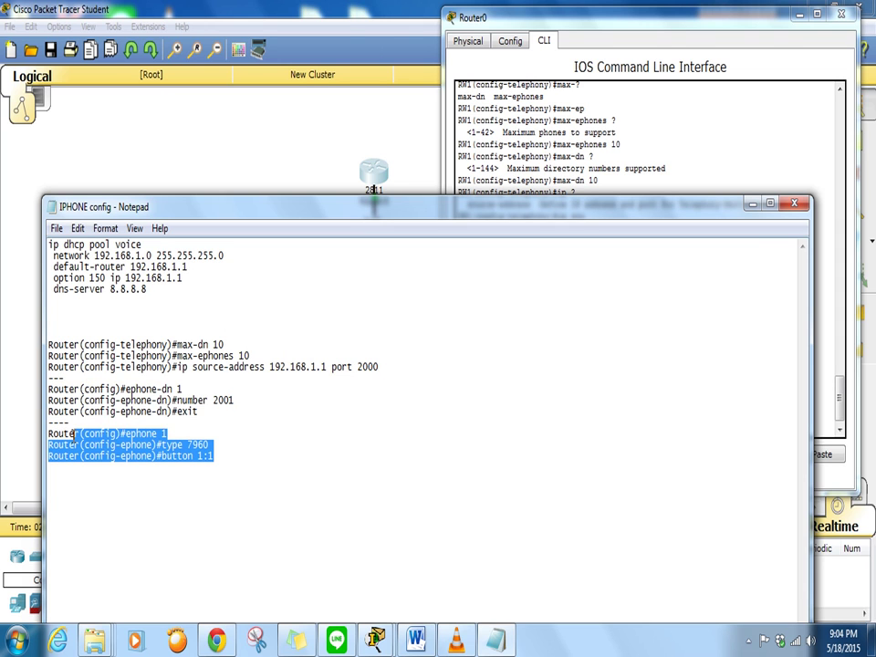
left_click(753, 203)
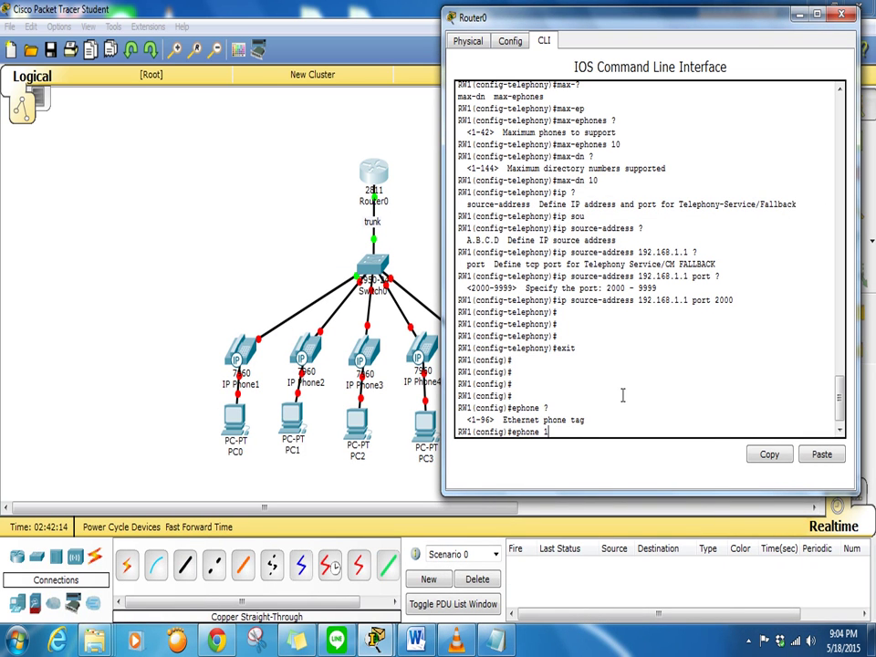
Create ephone-dn 1 with number 101 and return to global config
key("BackSpace")
type("-dn1")
key("Return")
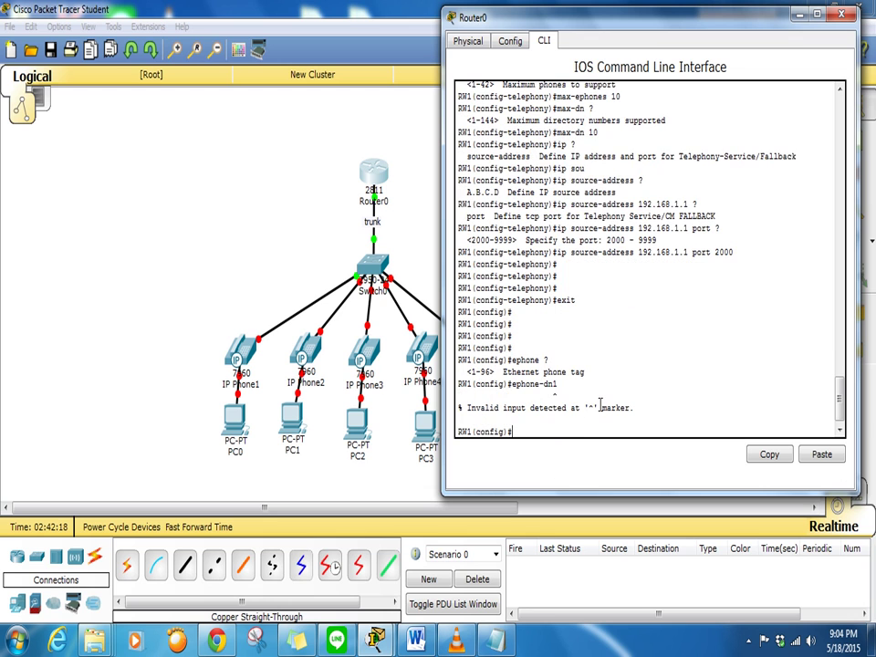
key("Up")
key("BackSpace")
key("BackSpace")
key("BackSpace")
key("BackSpace")
type("?")
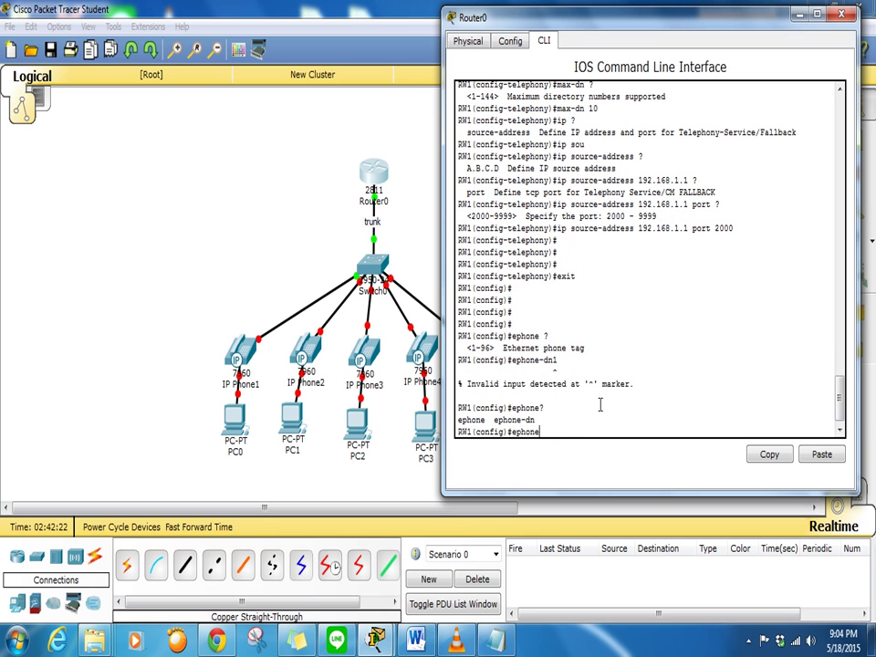
type("-dn 1")
key("Return")
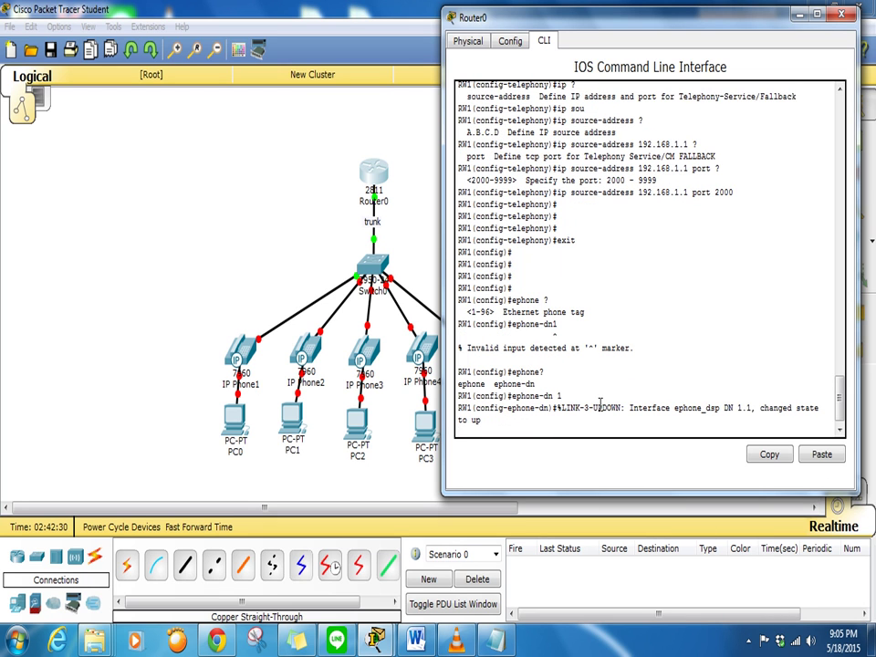
key("Return")
type("number")
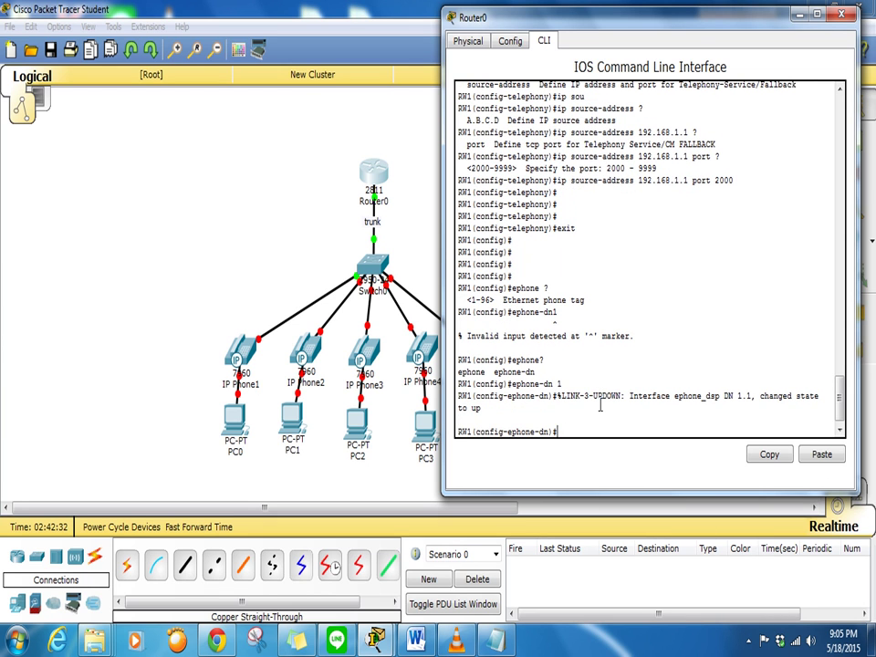
type(" 101")
key("Return")
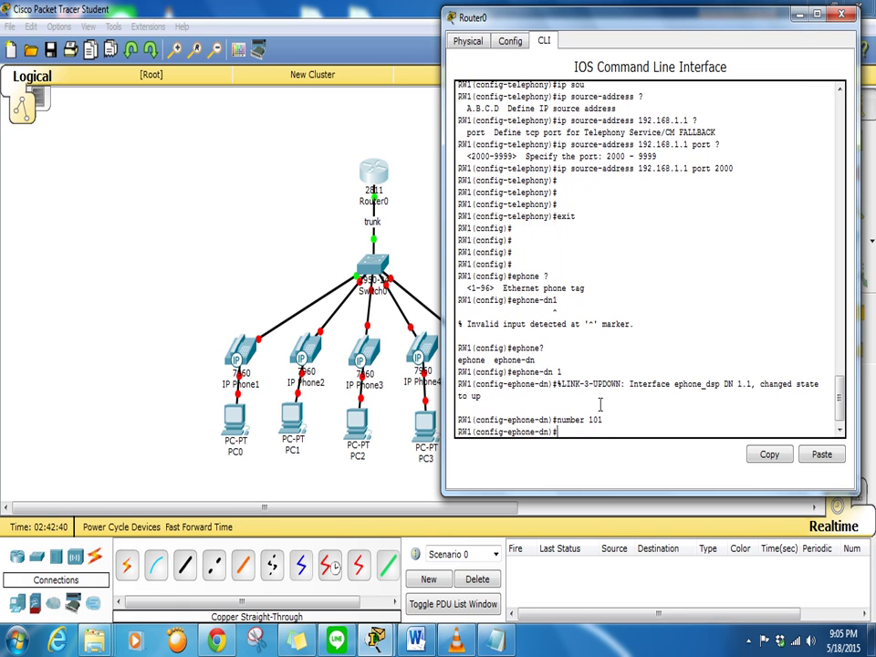
type("exit")
key("Return")
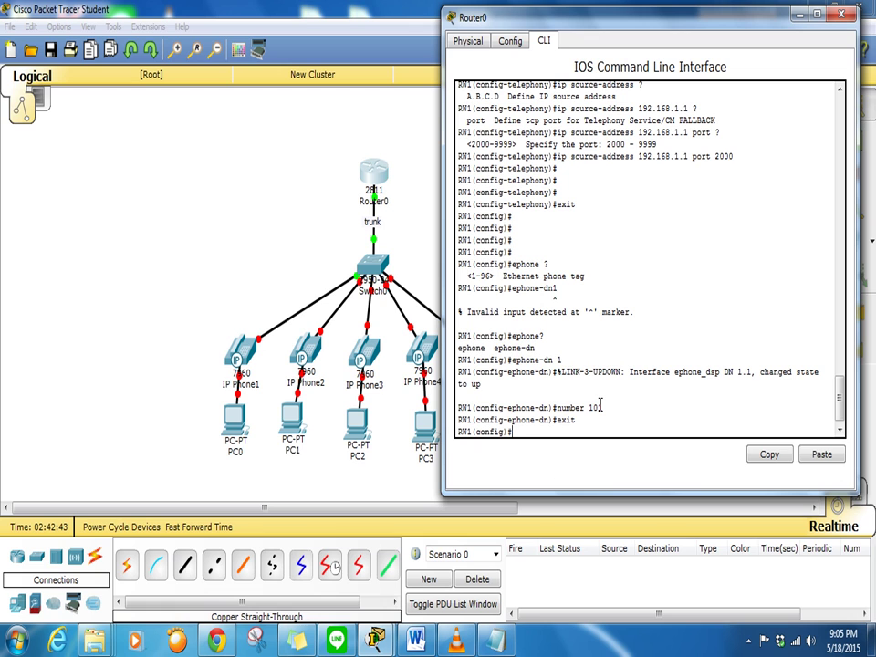
Define ephone 1 as a 7960 phone and bind button 1:1
type("ephone 1")
key("Return")
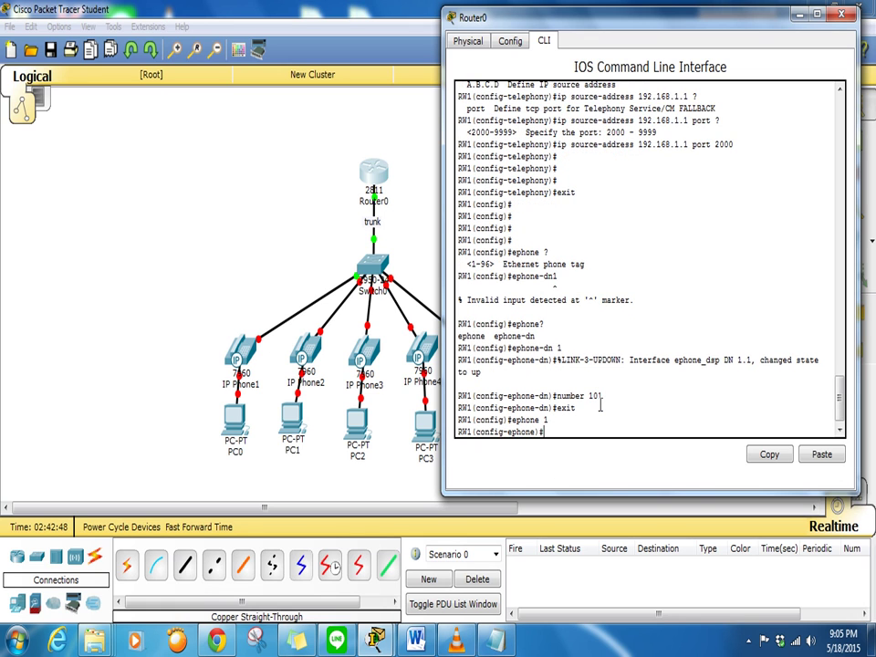
type("typ")
key("Tab")
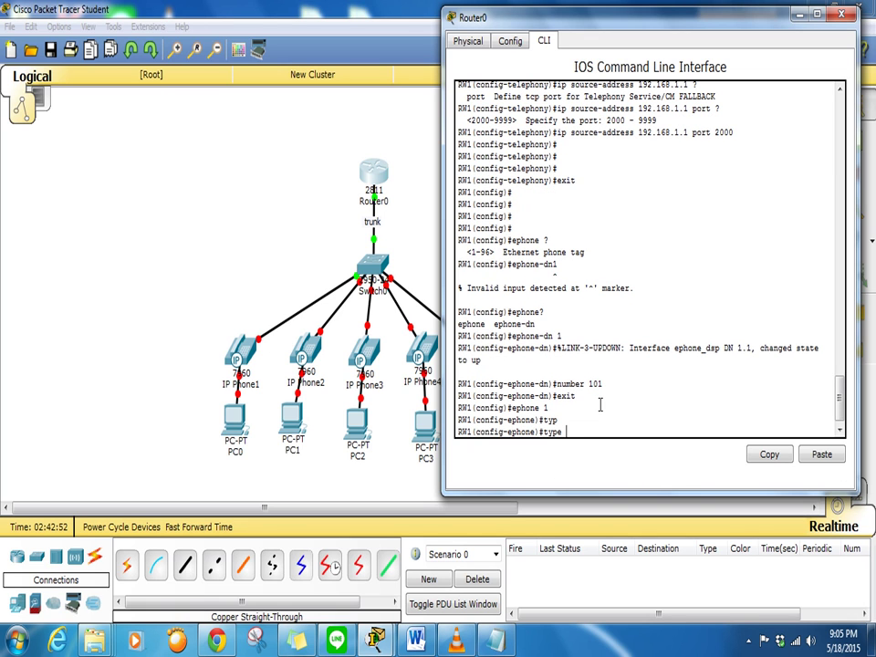
type("?")
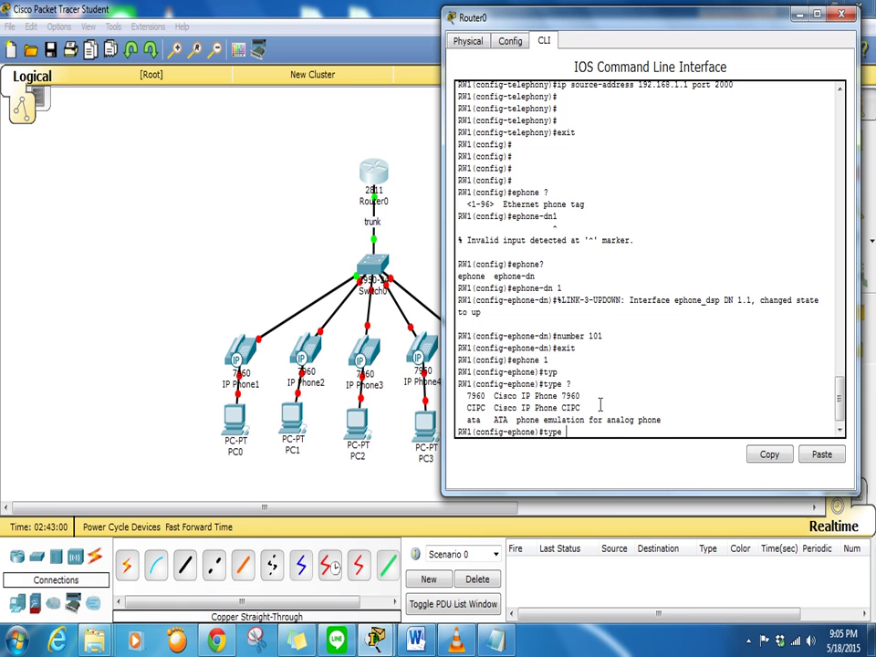
type("79")
key("Tab")
key("Return")
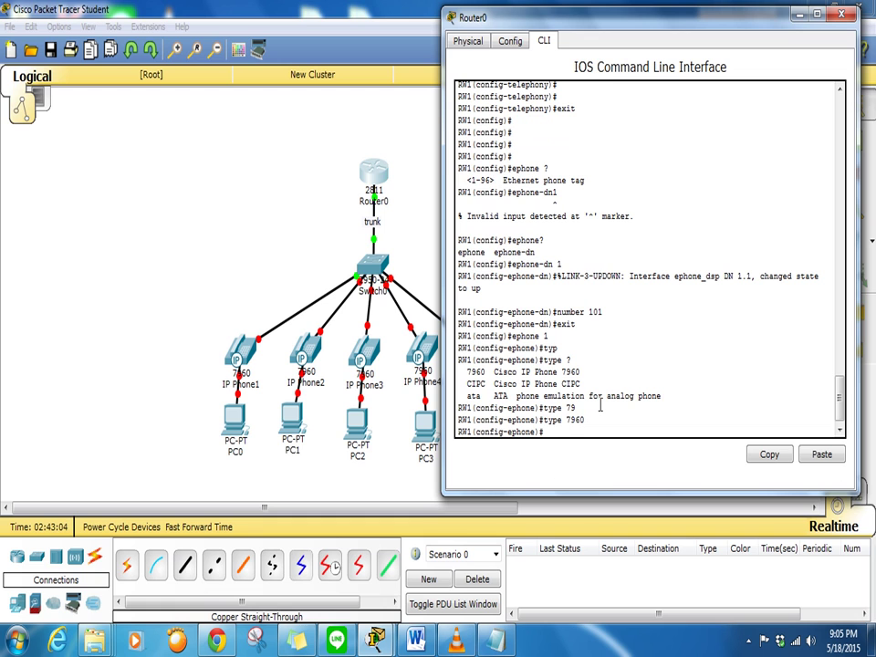
type("butto")
key("Tab")
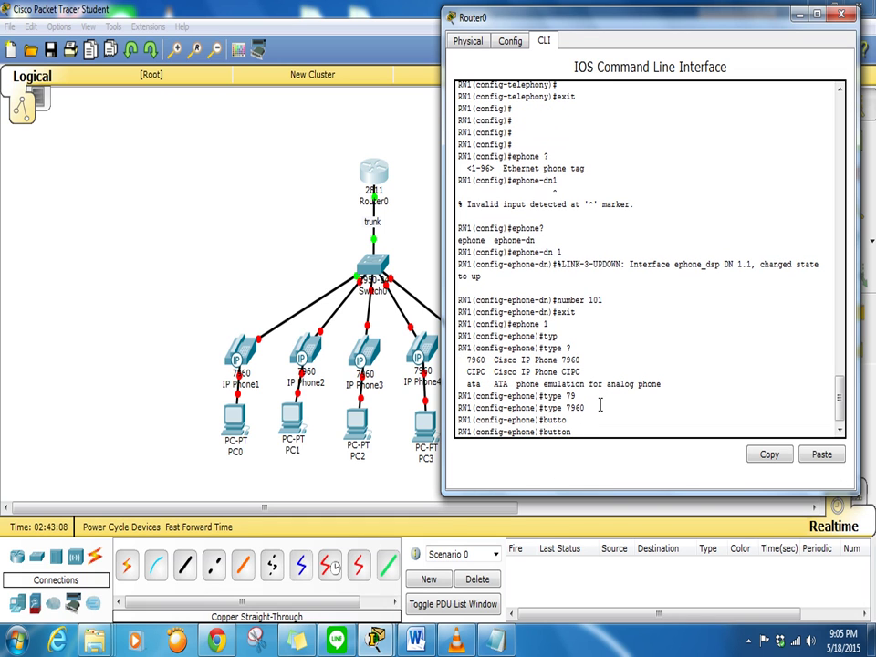
type("1:1")
key("Return")
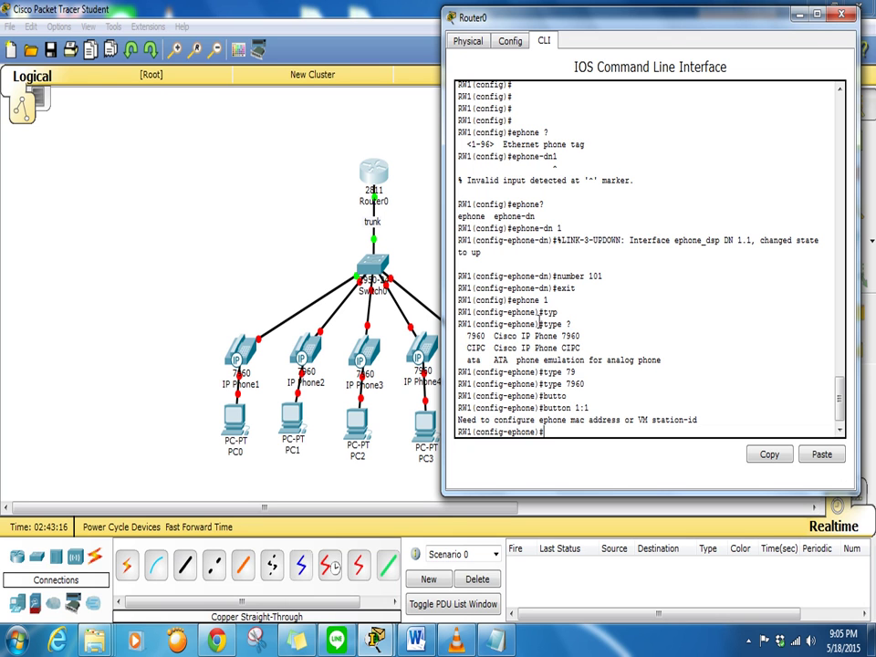
Plug the power adapter into IP Phone1 and show its GUI beside Router0's CLI
left_click(249, 357)
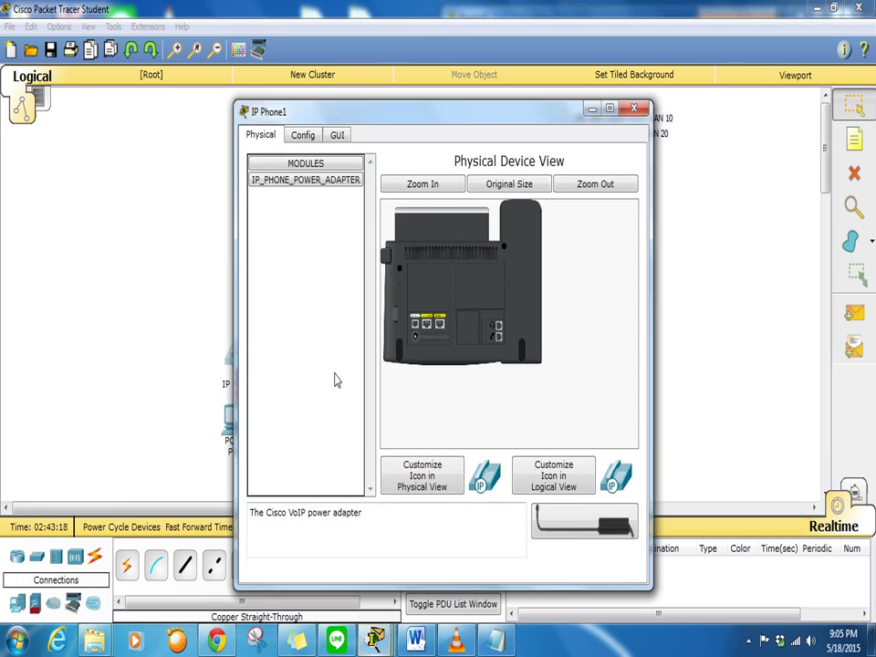
left_click_drag(584, 522, 415, 344)
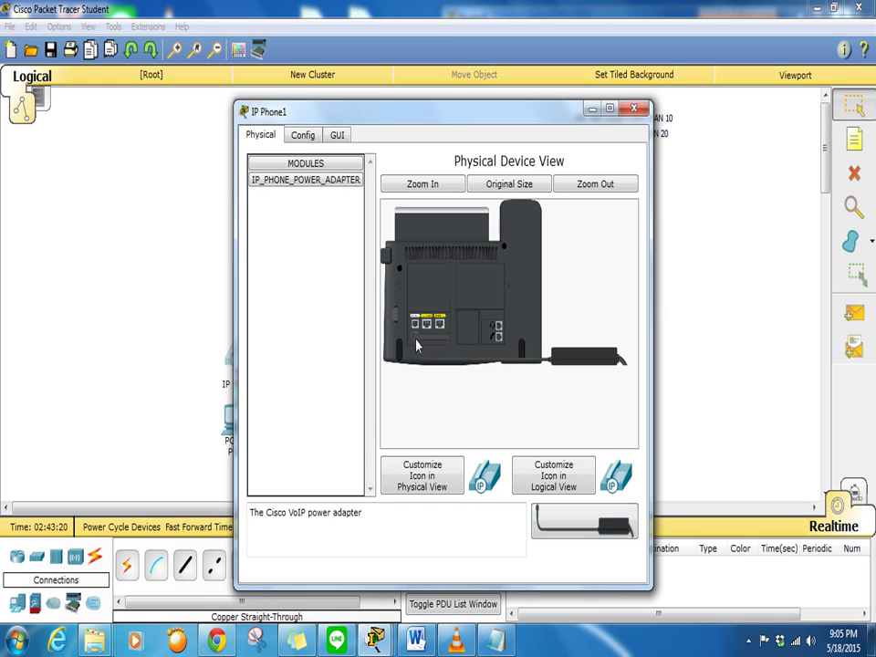
left_click(634, 109)
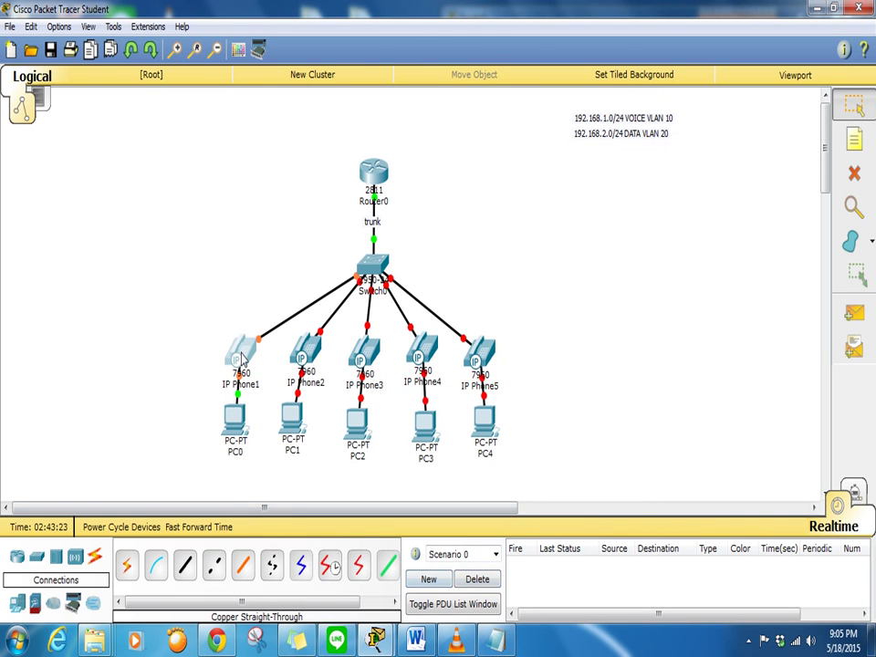
left_click(242, 351)
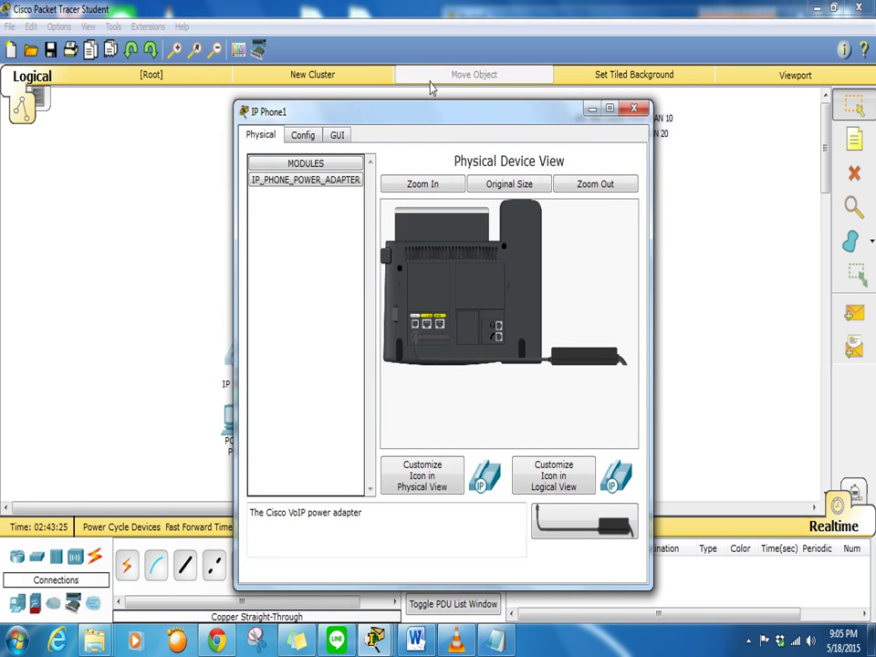
left_click_drag(421, 113, 243, 67)
left_click(393, 129)
left_click(411, 511)
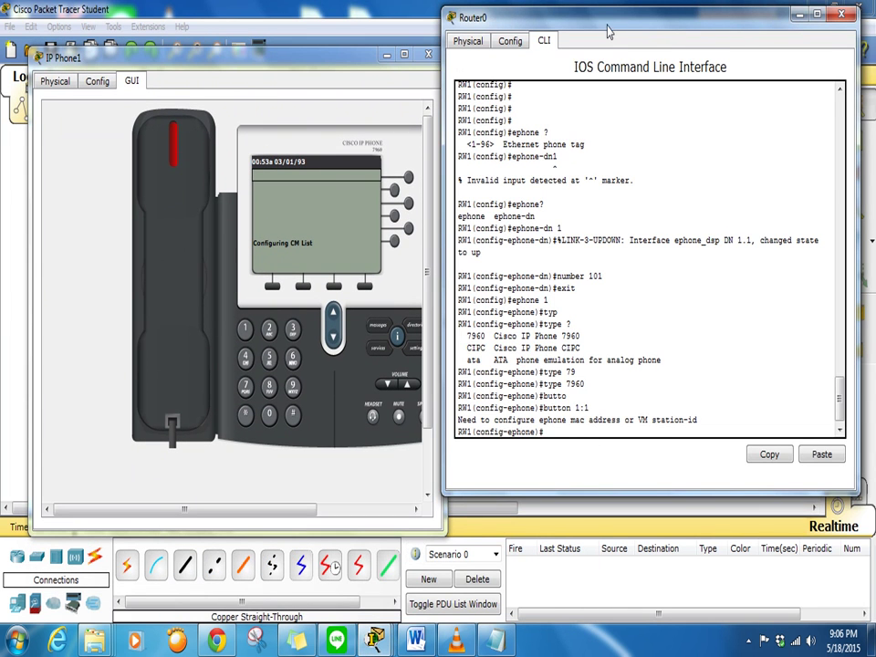
Re-enter button 1:1 until IP Phone1 registers as ephone-1 at 192.168.1.21, then close its window
left_click_drag(605, 20, 624, 15)
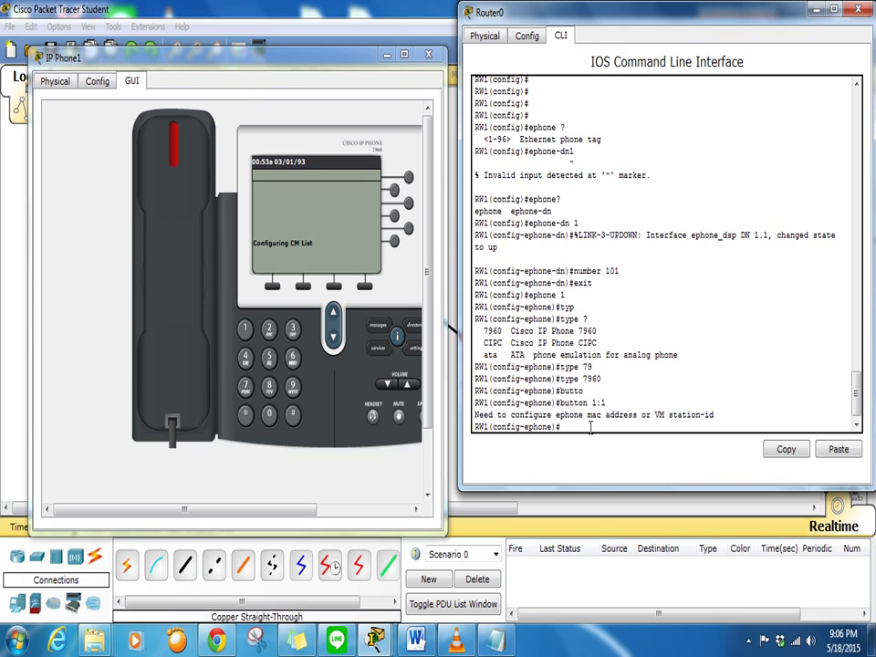
key("Return")
key("Return")
key("Return")
key("Return")
key("Return")
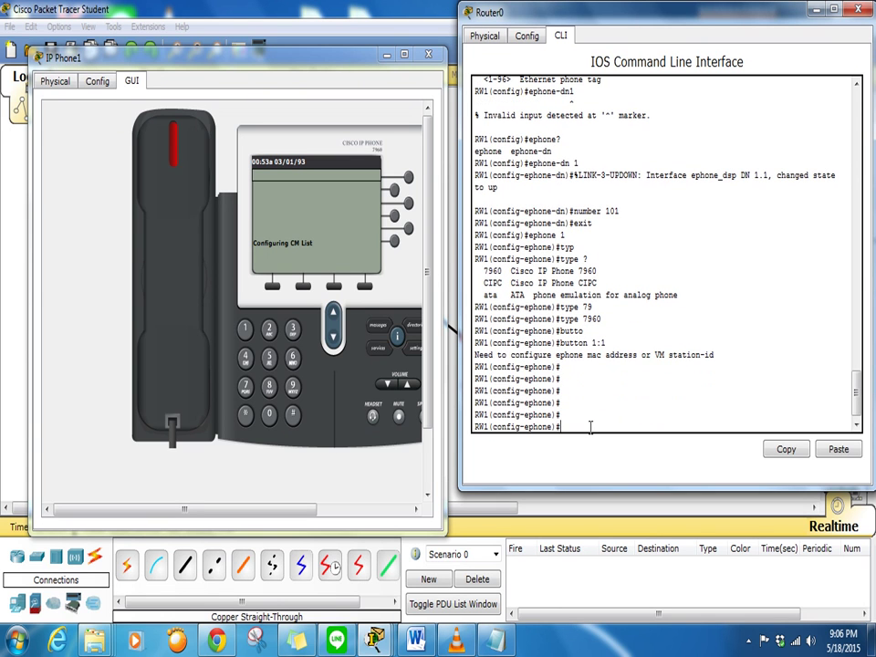
key("Up")
key("Return")
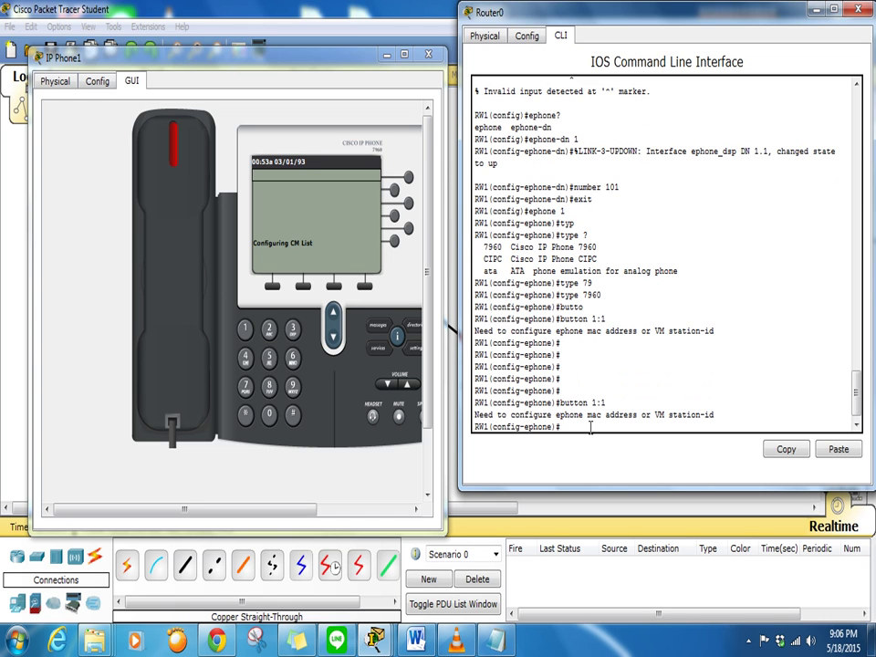
key("Up")
key("Return")
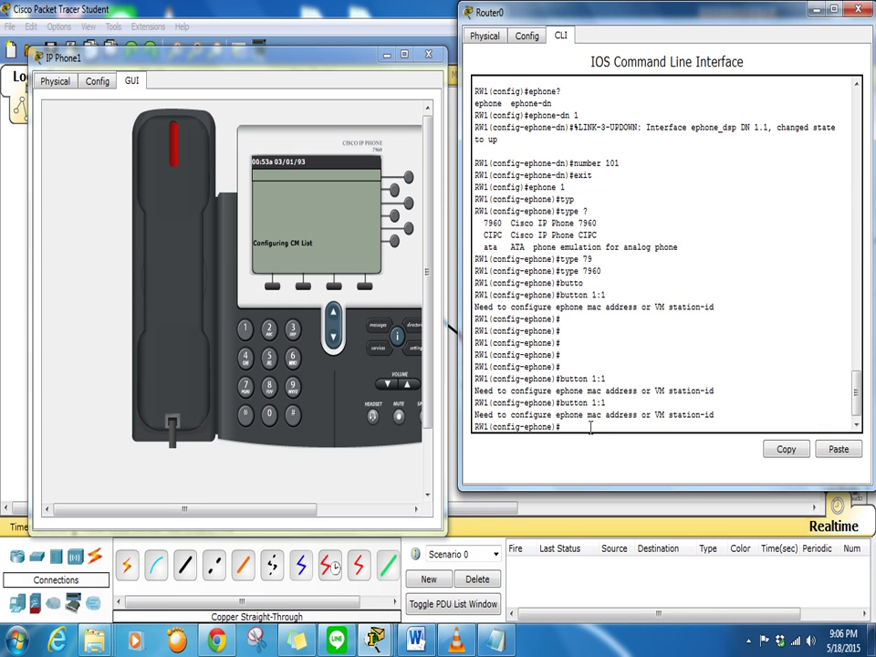
key("Up")
key("Return")
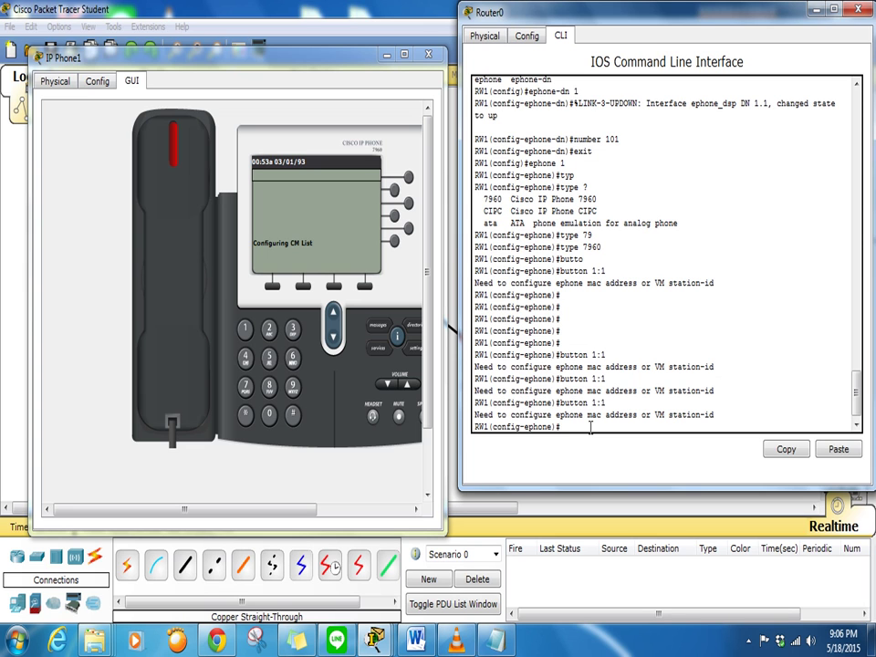
key("Up")
key("Return")
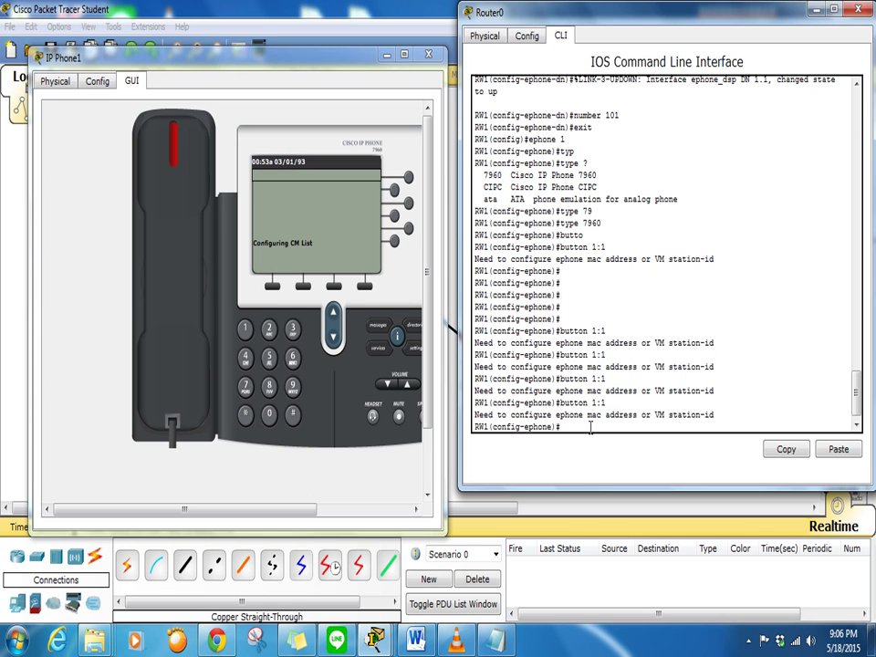
key("Up")
key("Return")
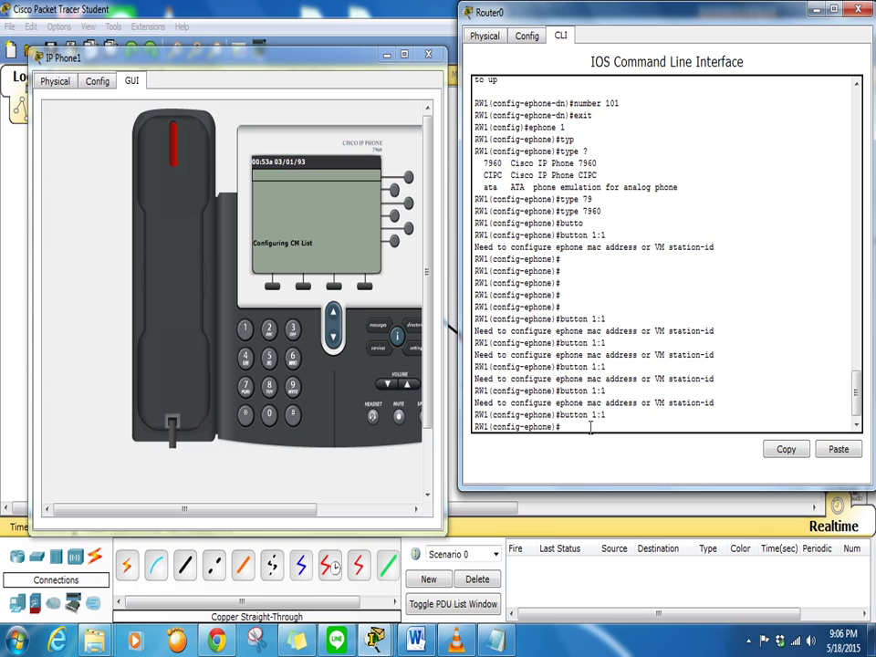
key("Up")
key("Return")
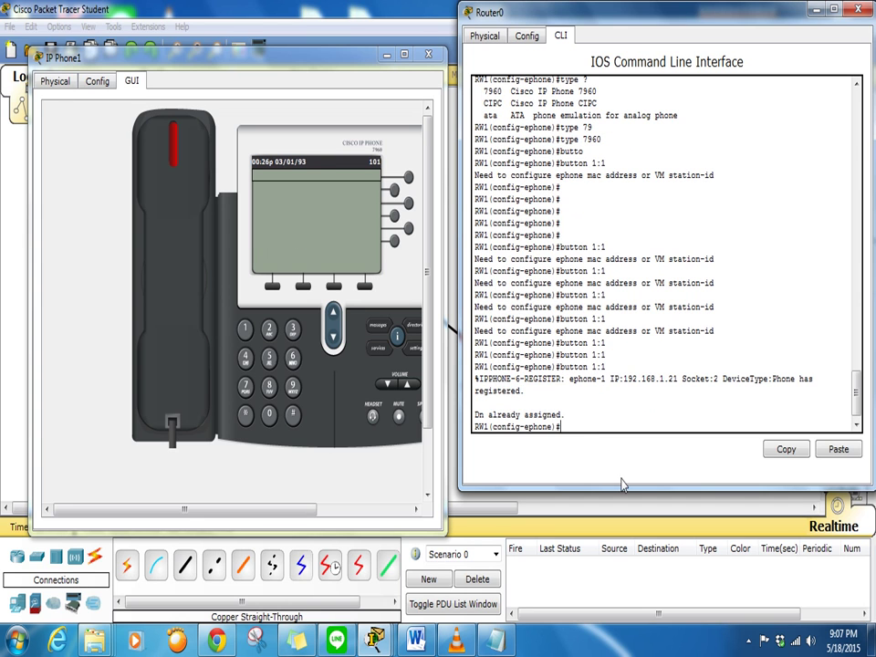
left_click_drag(476, 377, 806, 377)
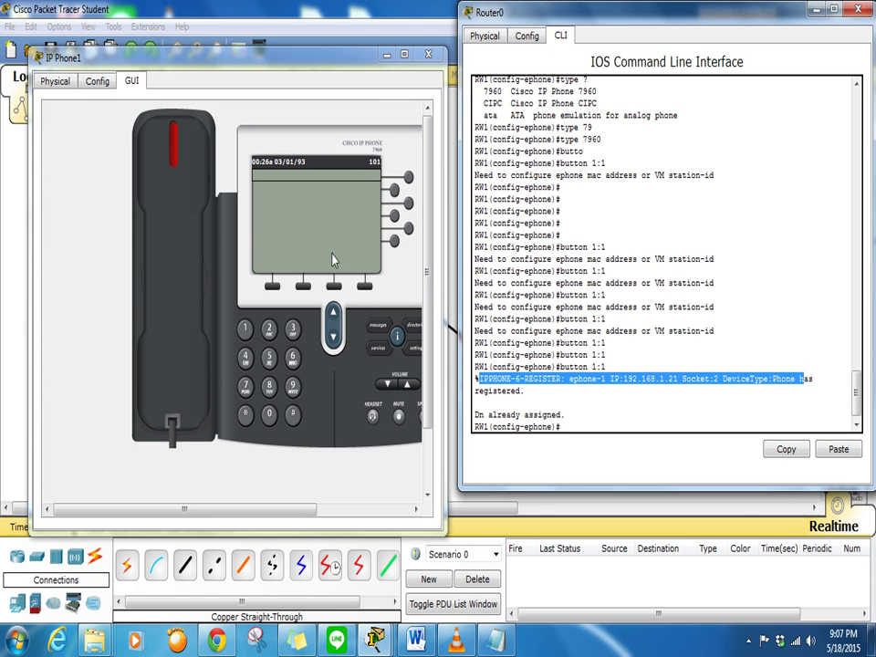
left_click(427, 56)
Leave ephone 1 configuration and start an ephone 2 entry
left_click(579, 427)
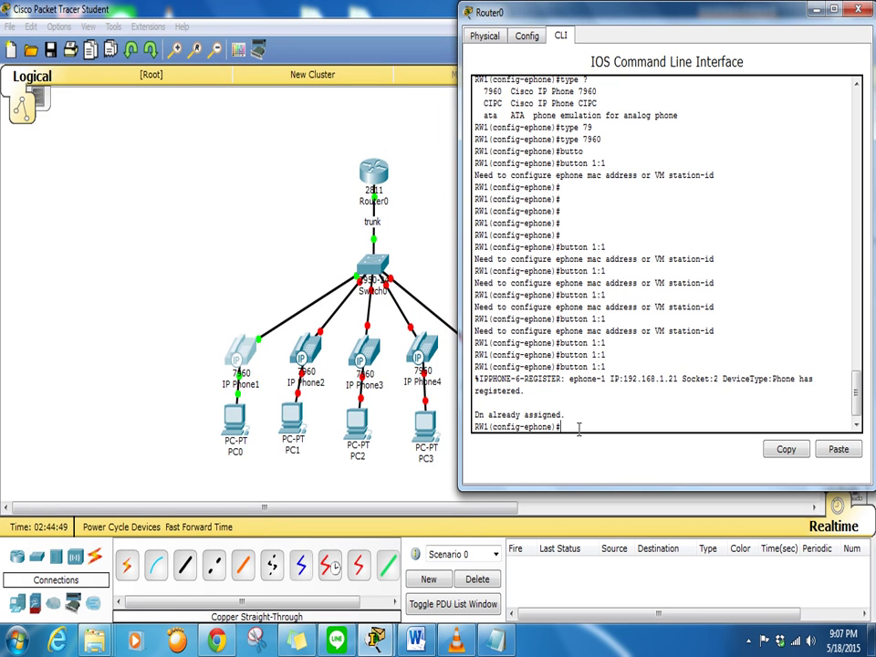
type("exit")
key("Return")
key("Return")
key("Return")
key("Return")
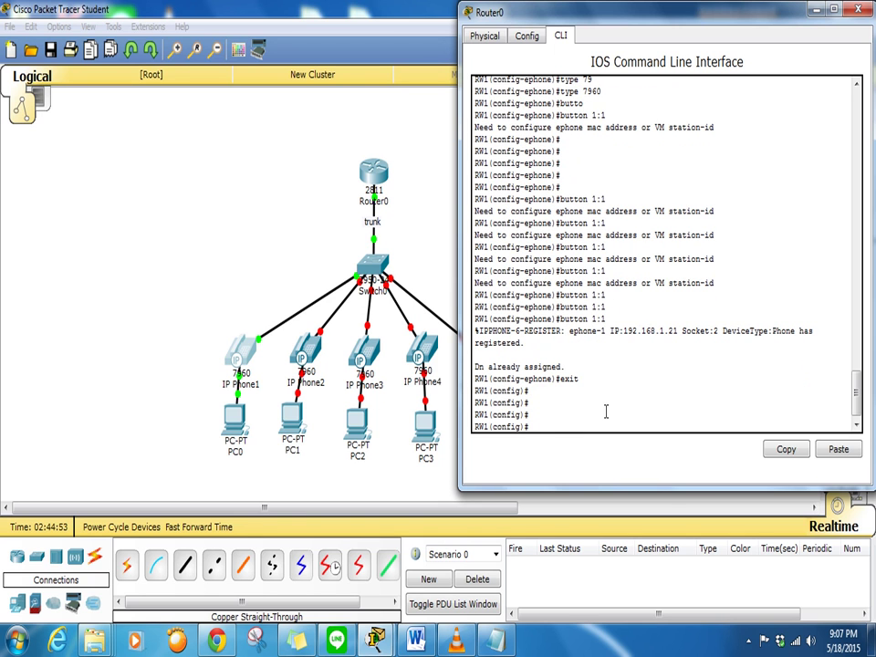
scroll(606, 412, "up", 6)
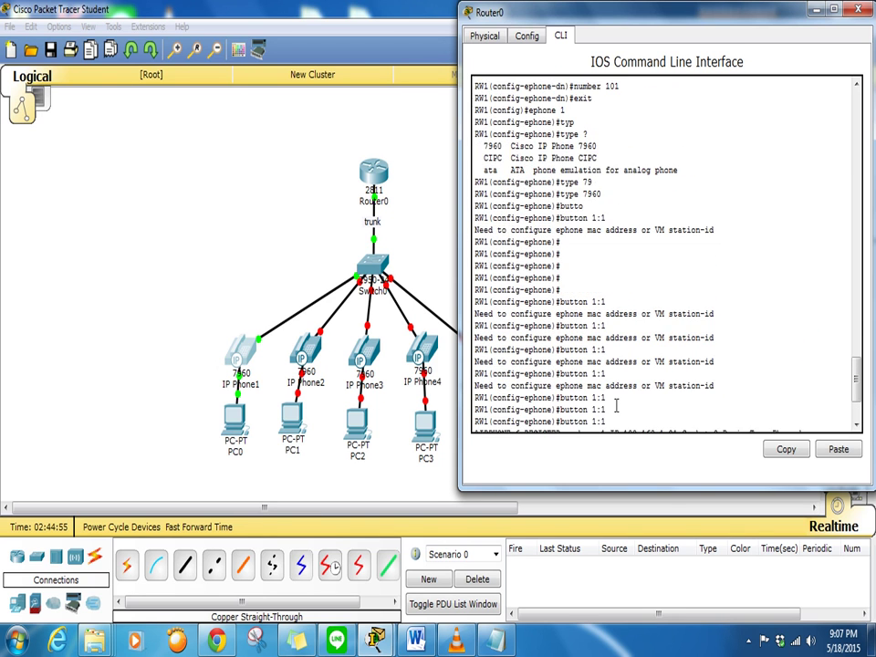
scroll(616, 404, "up", 3)
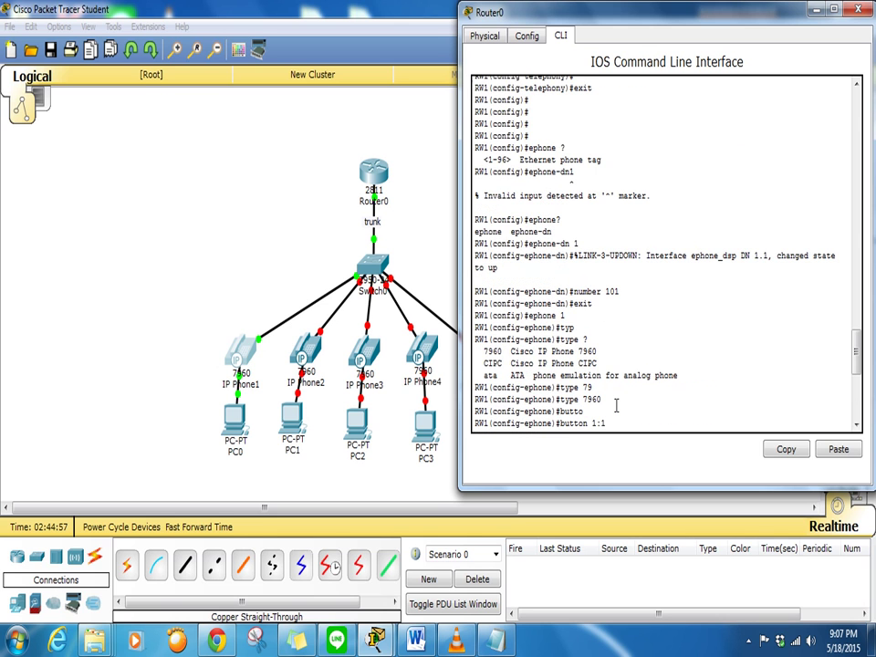
scroll(615, 406, "down", 3)
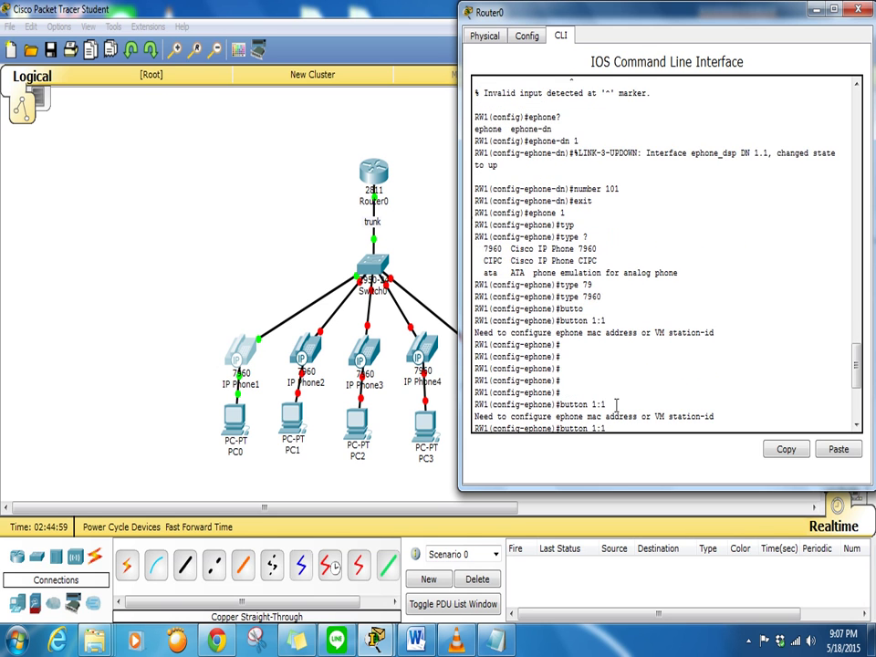
scroll(616, 404, "down", 1)
scroll(616, 404, "down", 4)
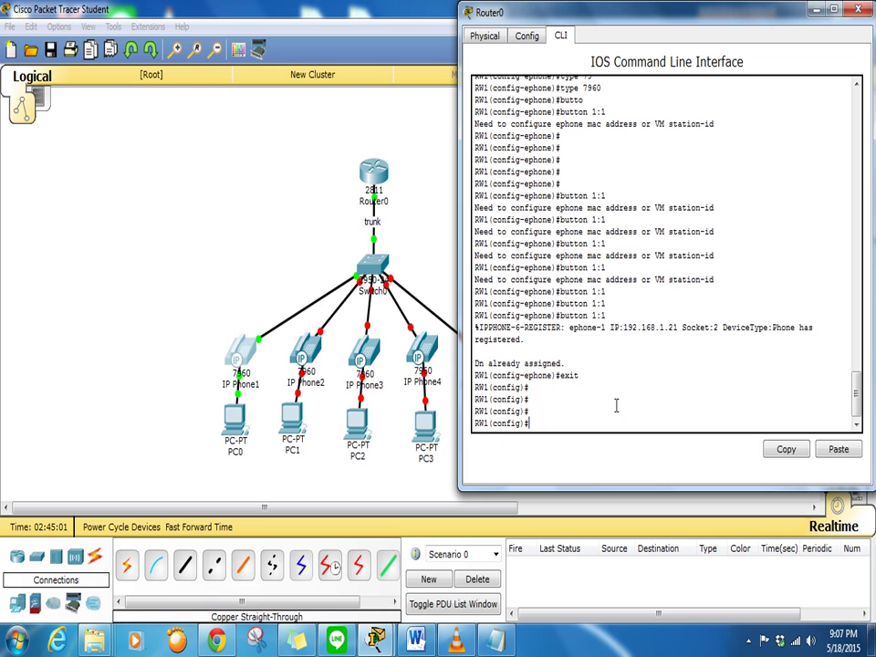
type("ephone 2")
key("Return")
Create ephone-dn 2 with number 102 and exit
key("Return")
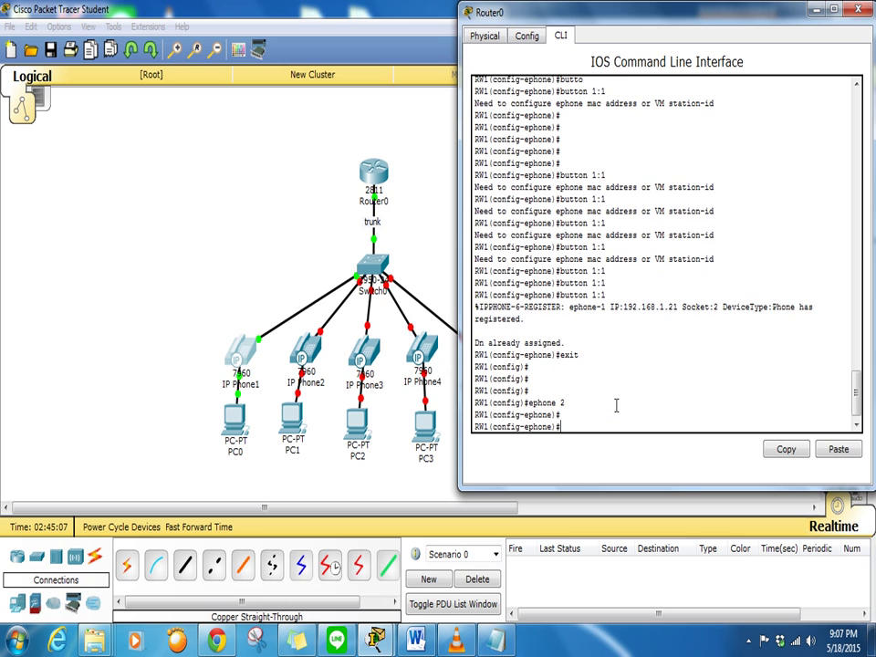
type("ephone-dn 2")
key("Return")
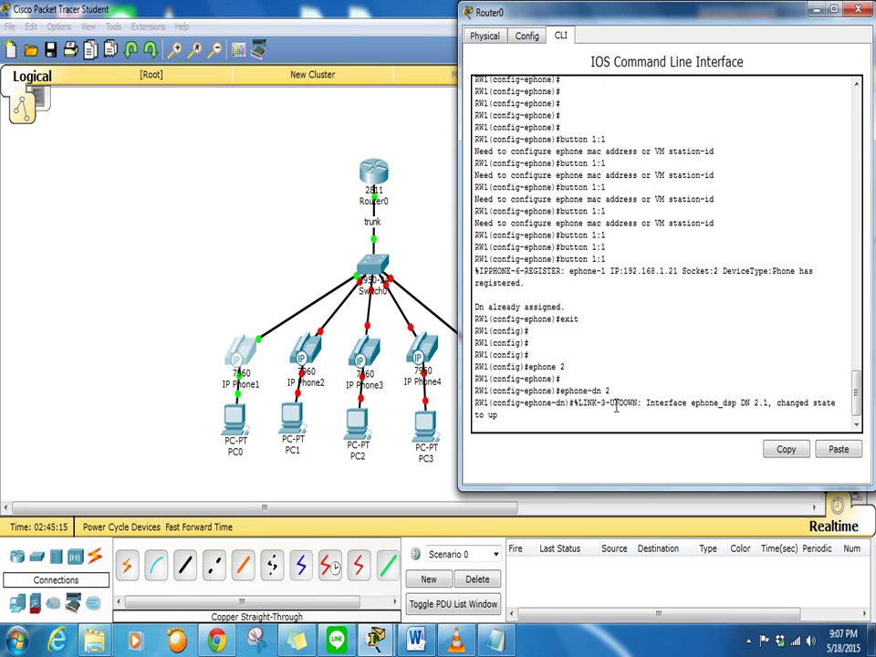
key("Return")
key("Return")
key("Return")
type("nu")
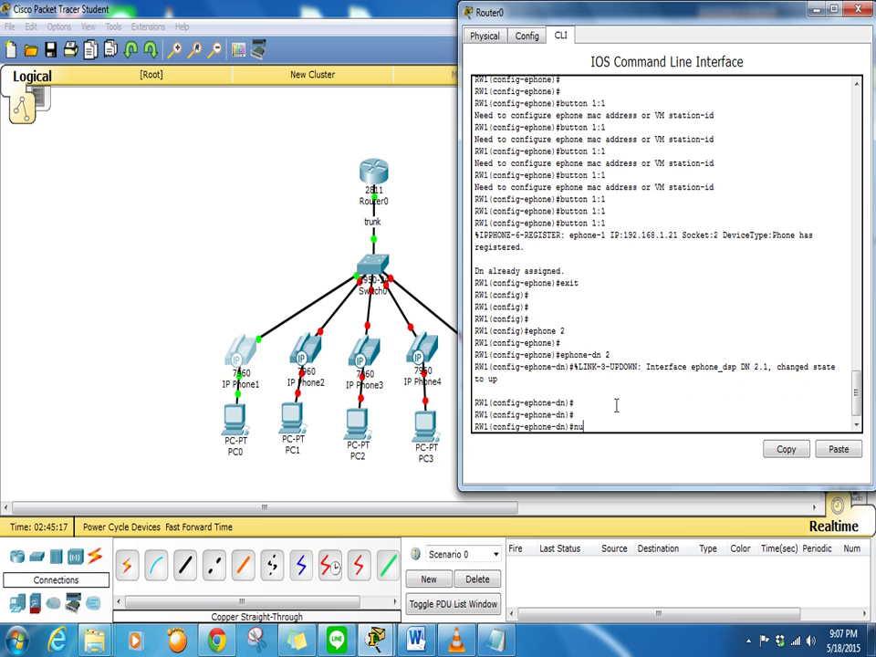
type("mber 102")
key("Return")
key("Return")
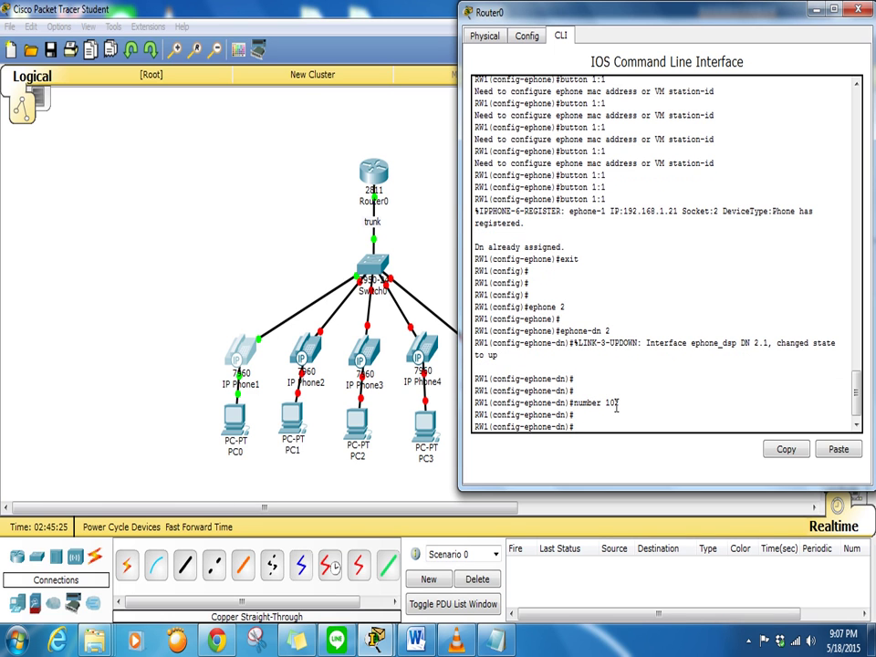
type("exit")
key("Return")
Configure ephone 2 as a 7960 phone with button 1:2
type("eph")
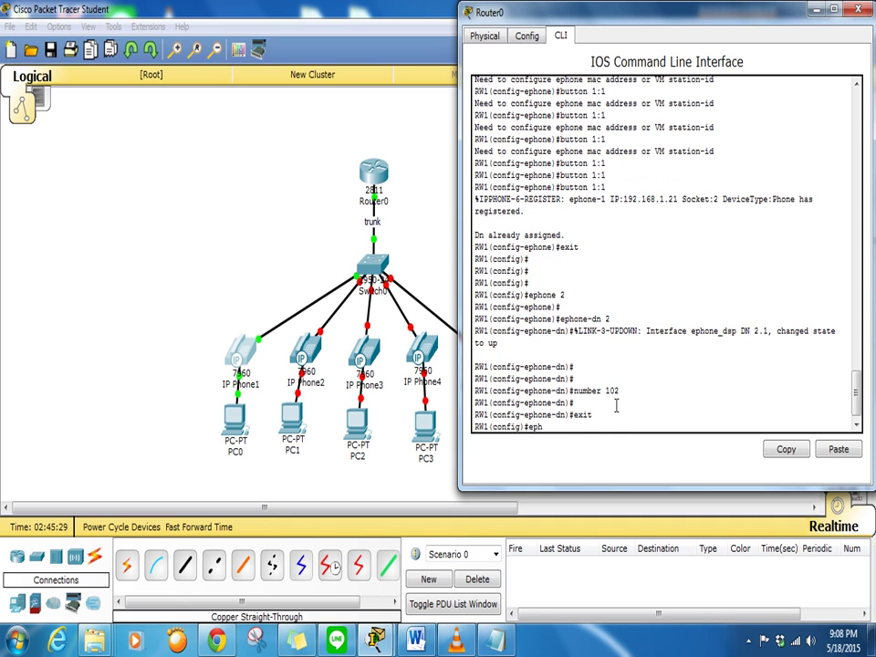
type("one 2")
key("Return")
type("typ")
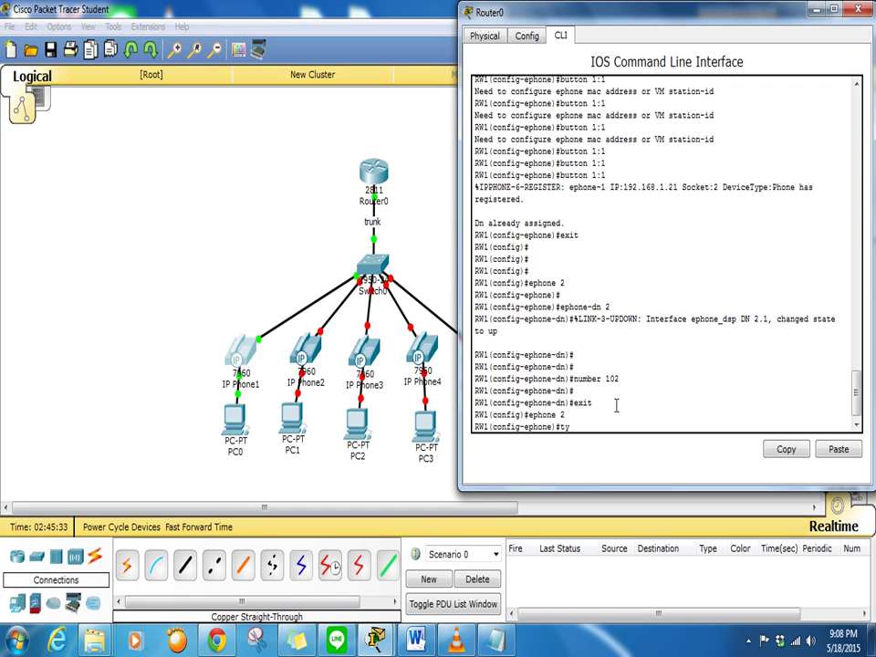
key("Tab")
type("7")
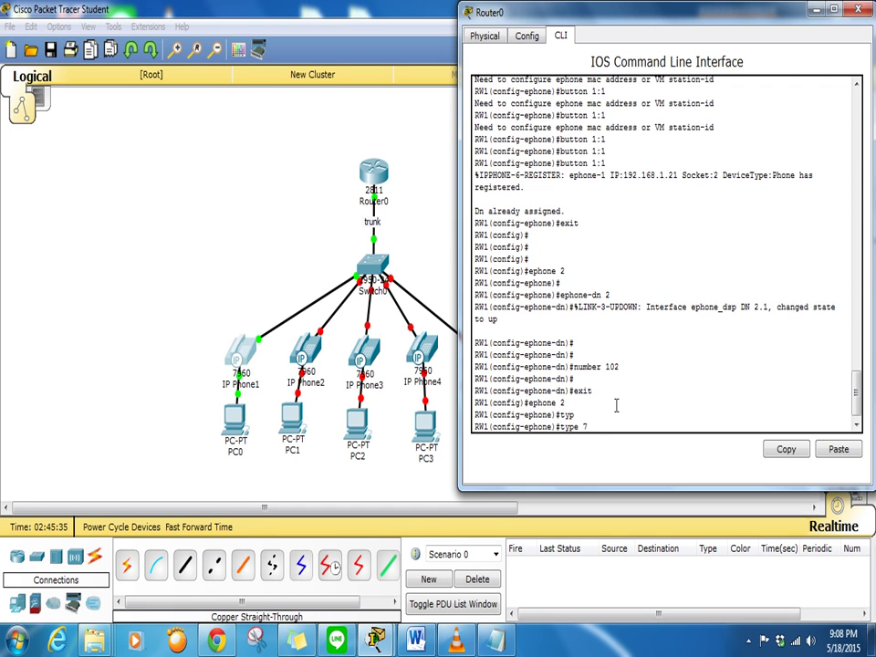
key("Tab")
key("Return")
type("button")
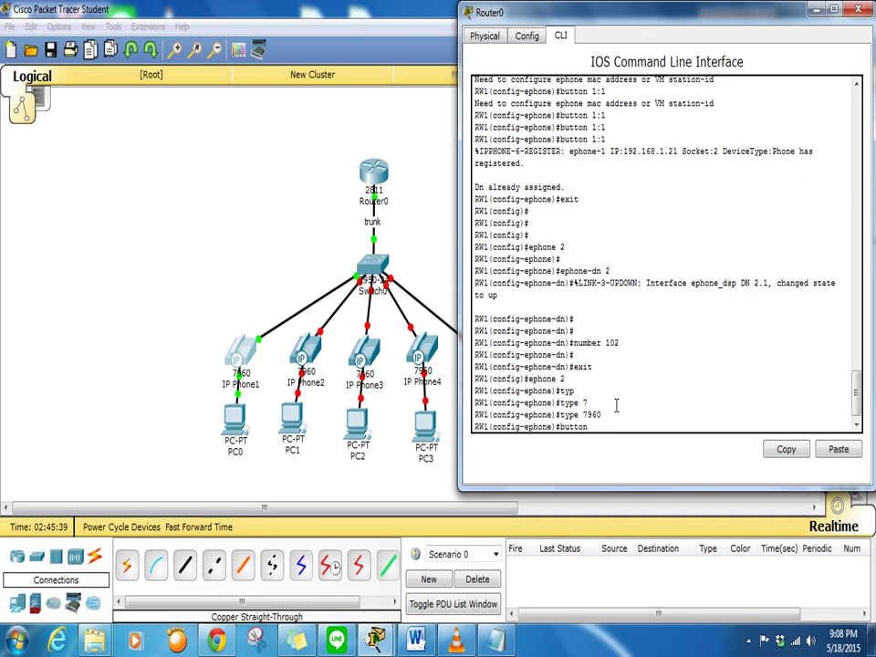
type(" 1:2")
key("Return")
key("Return")
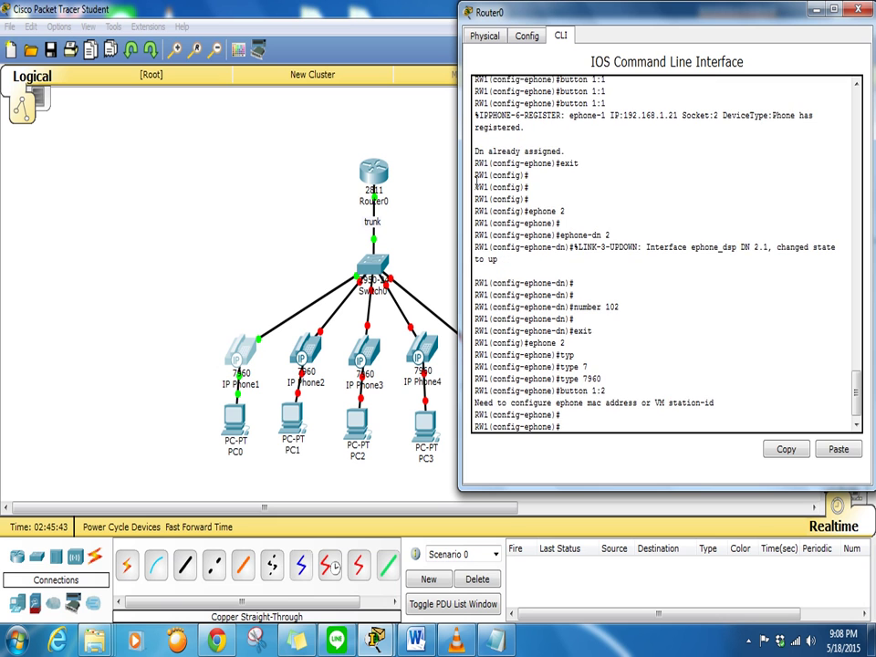
Plug the power adapter into IP Phone2 and show its GUI display
left_click(311, 352)
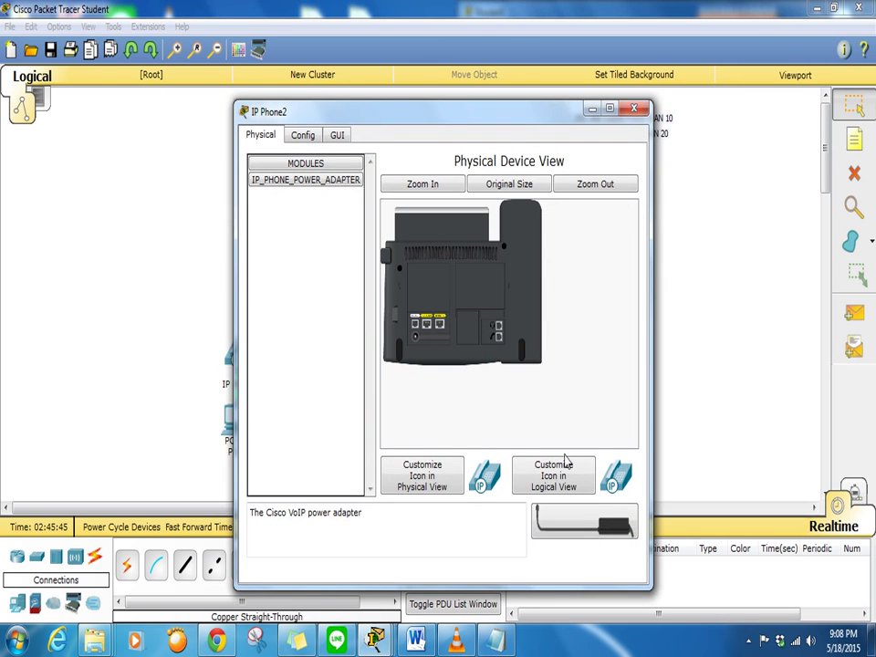
left_click_drag(566, 510, 425, 345)
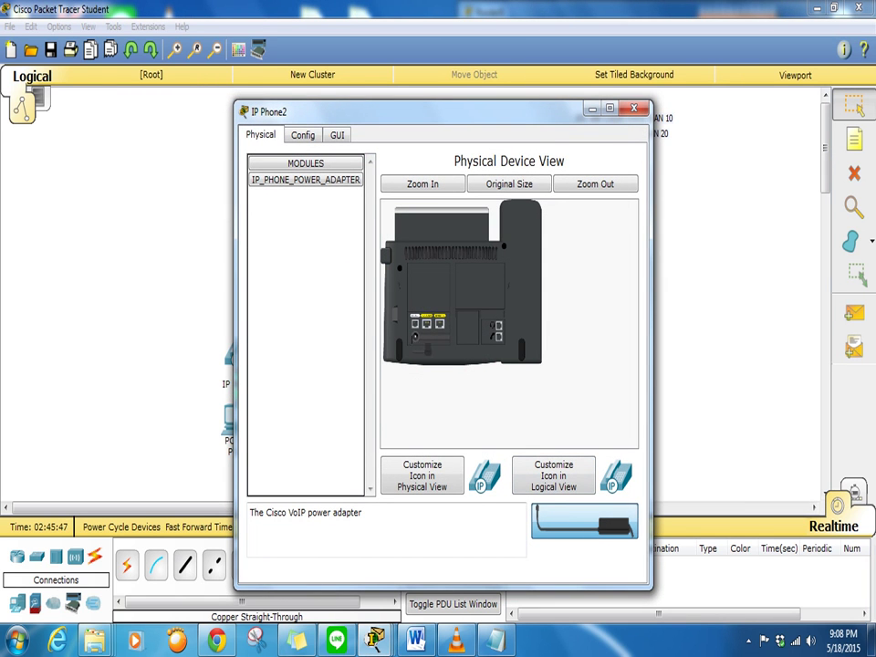
left_click(634, 110)
left_click(308, 351)
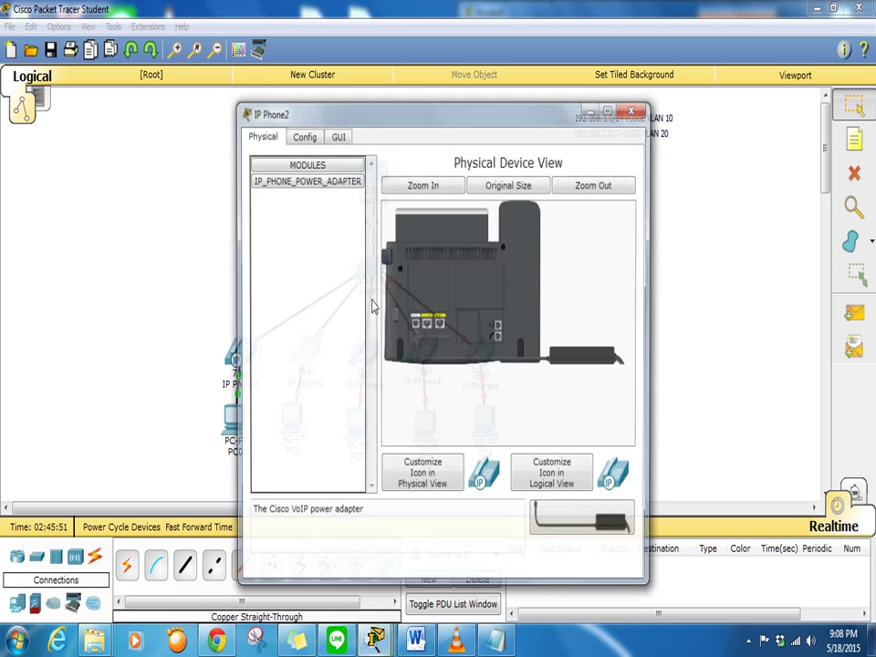
left_click(339, 136)
left_click_drag(447, 122, 263, 79)
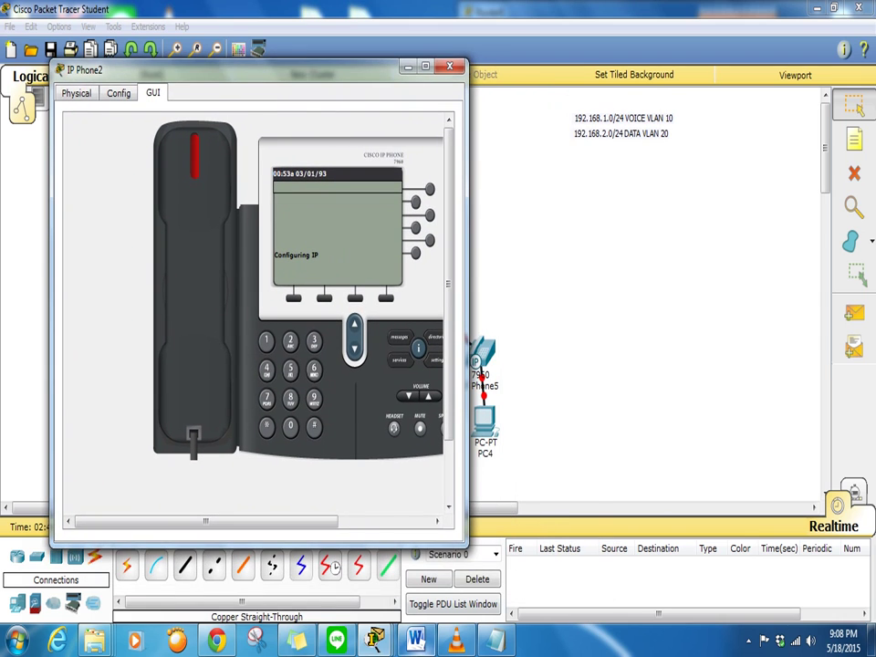
Rerun 'button 1:2' for ephone 2 repeatedly in Router0's CLI while IP Phone2 boots
mouse_move(374, 641)
left_click(403, 561)
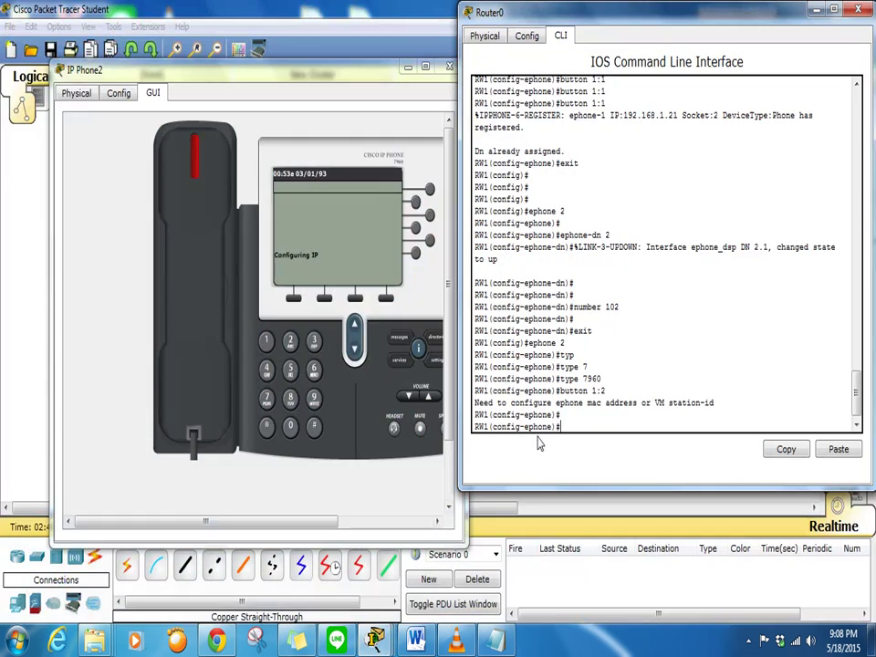
left_click_drag(590, 19, 617, 24)
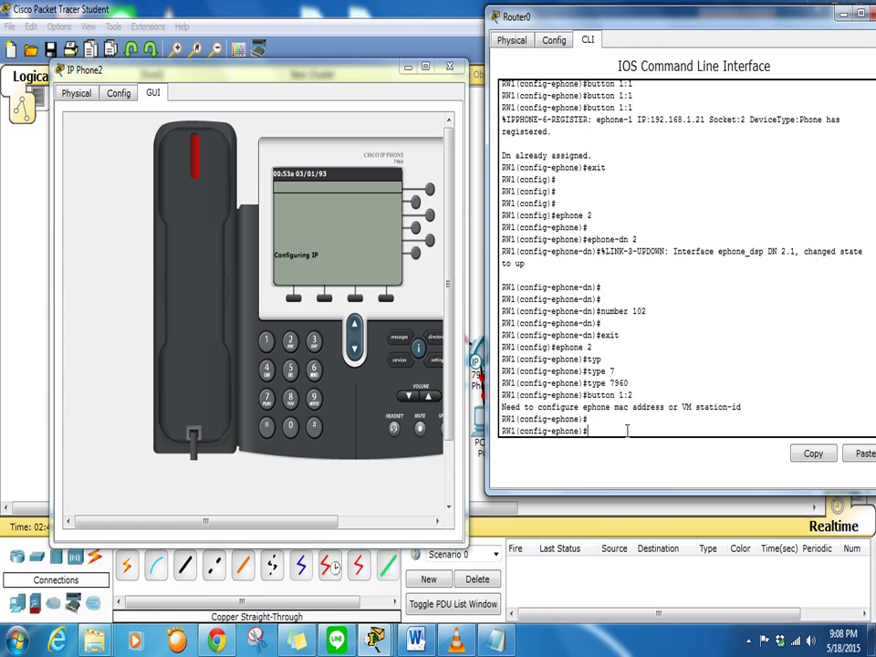
key("Up")
key("Return")
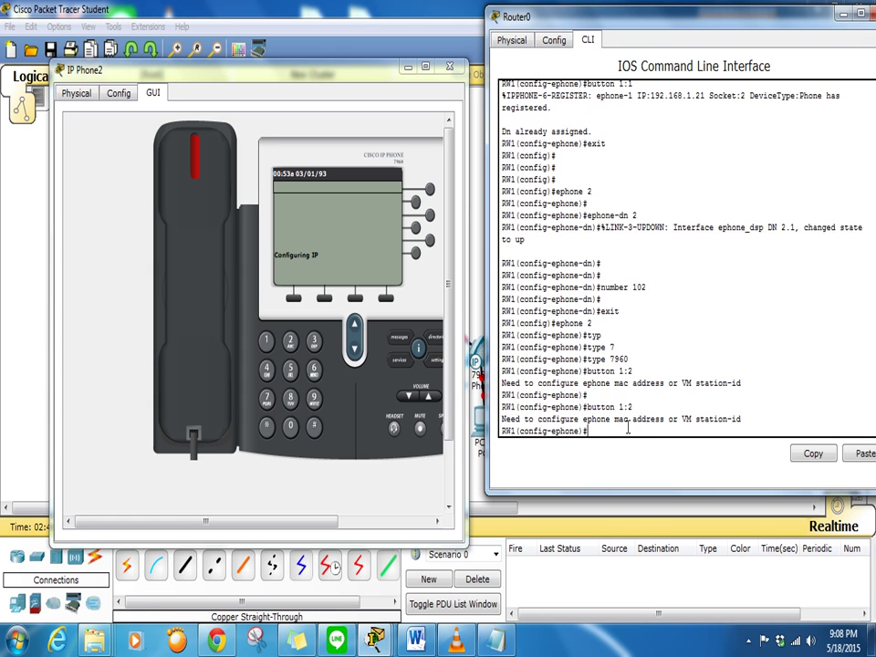
key("Up")
key("Return")
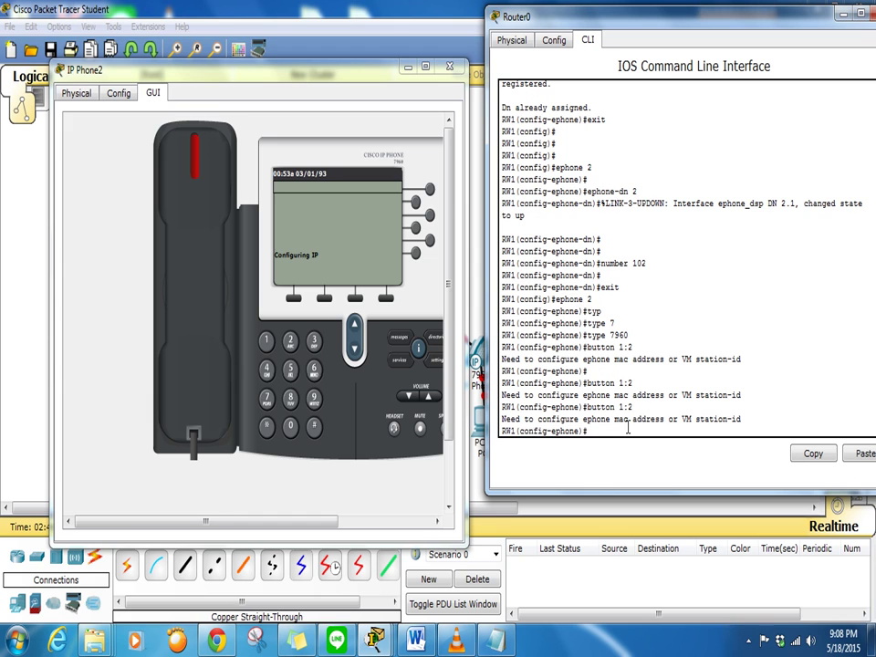
key("Up")
key("Return")
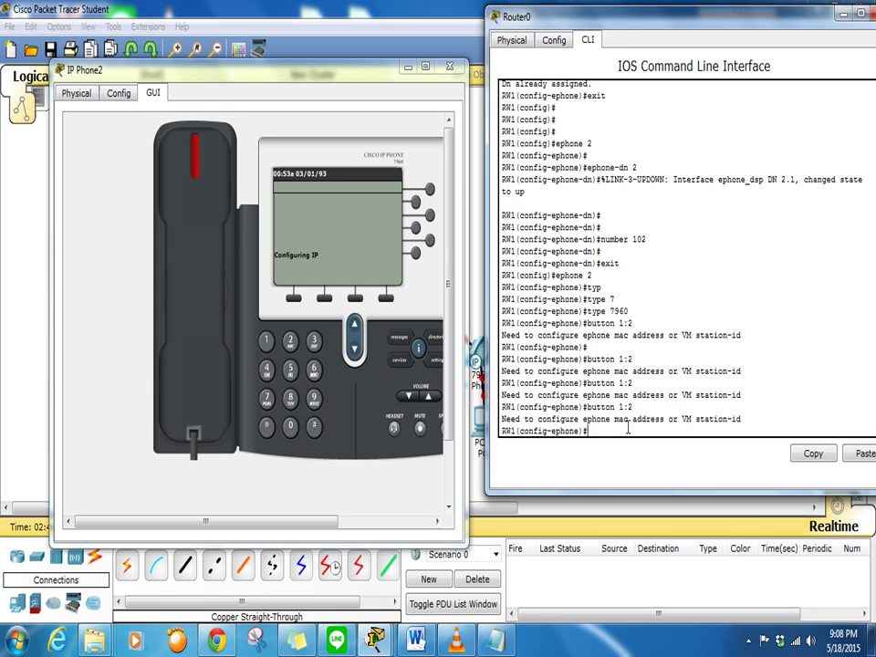
key("Up")
key("Return")
key("Up")
key("Return")
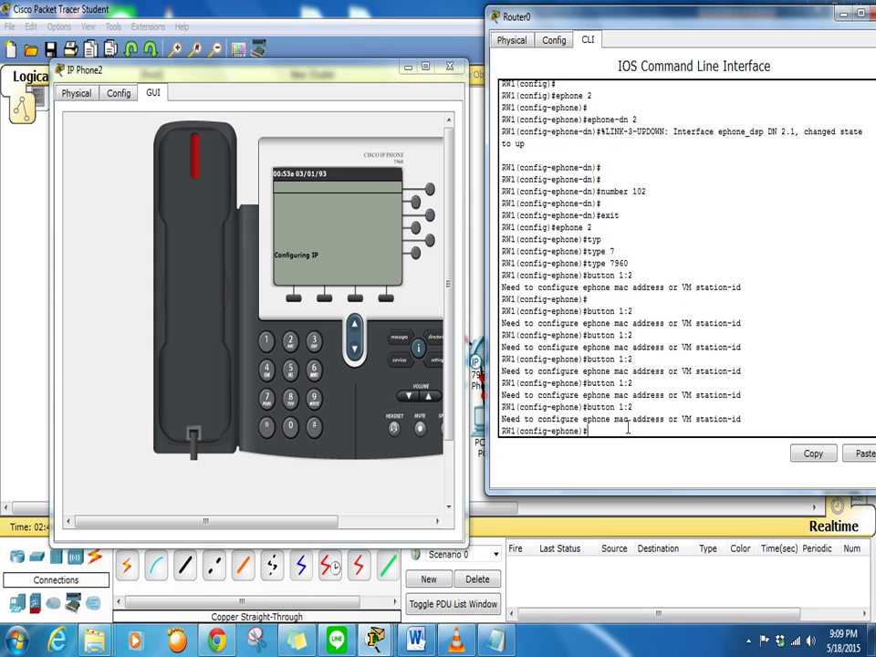
key("Up")
key("Return")
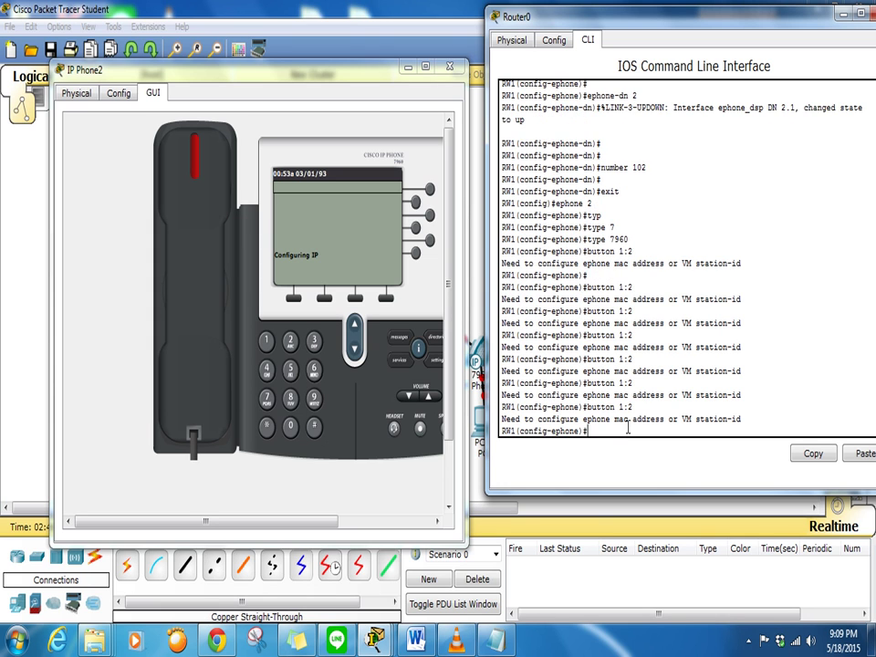
key("Up")
key("Return")
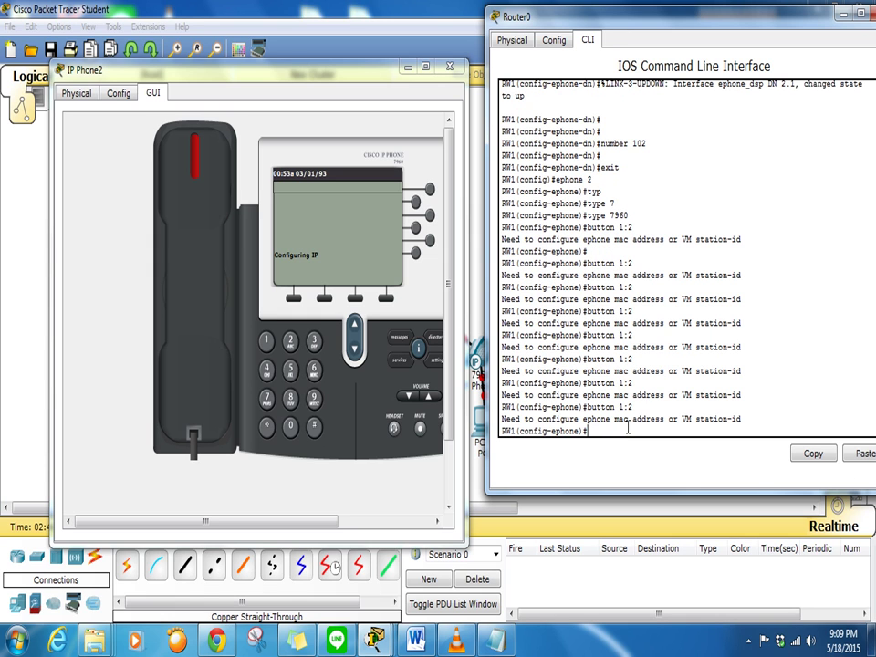
key("Up")
key("Return")
key("Up")
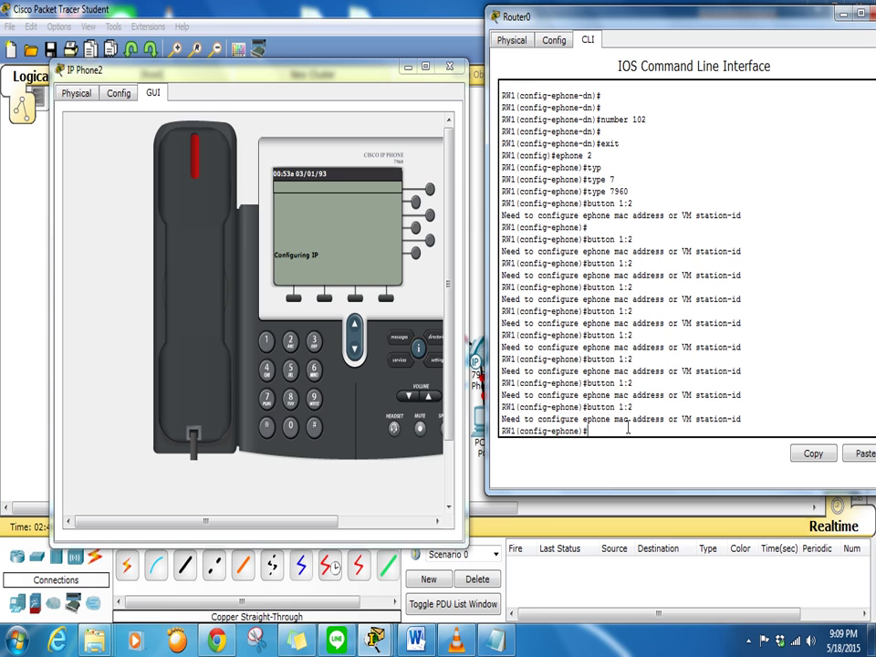
key("Return")
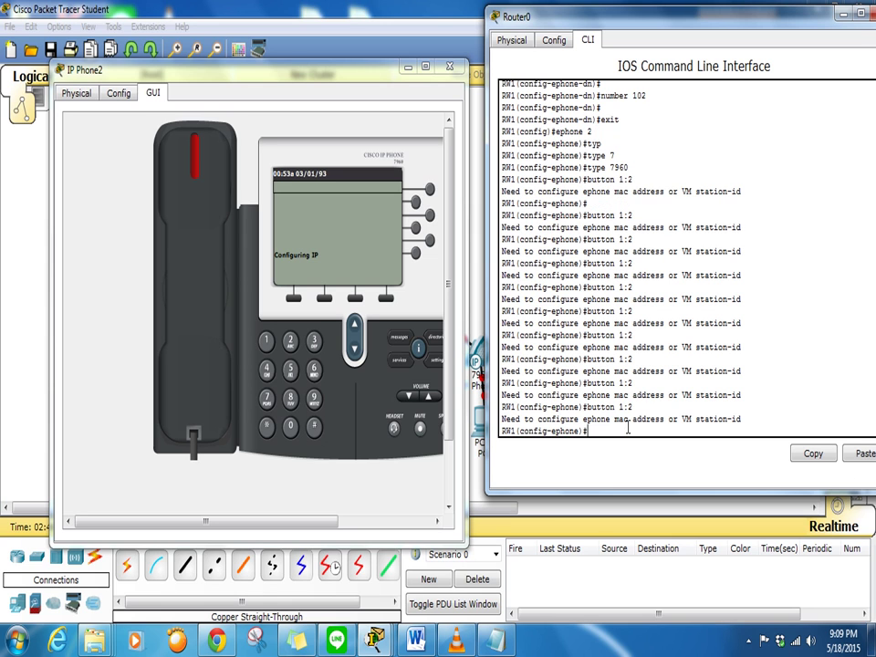
key("Up")
key("Return")
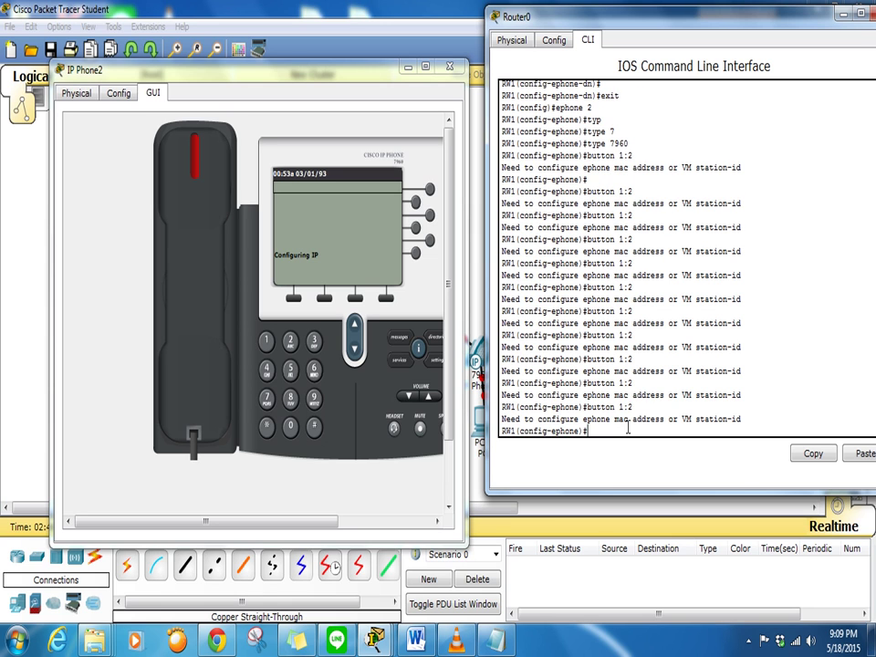
Keep rerunning 'button 1:2' until ephone-2 registers at 192.168.1.22, then close IP Phone2's window
left_click(456, 642)
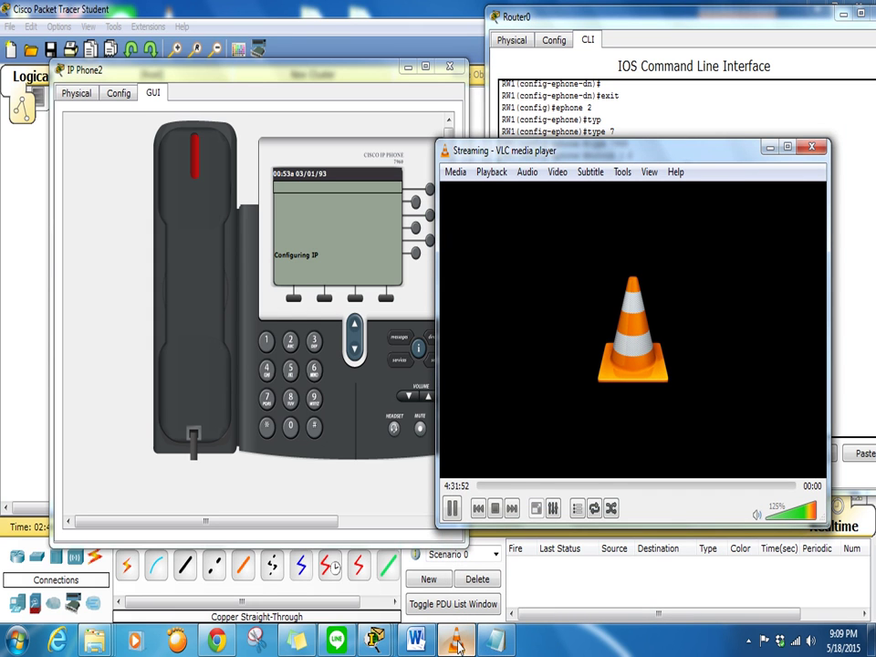
left_click(770, 146)
key("Up")
key("Return")
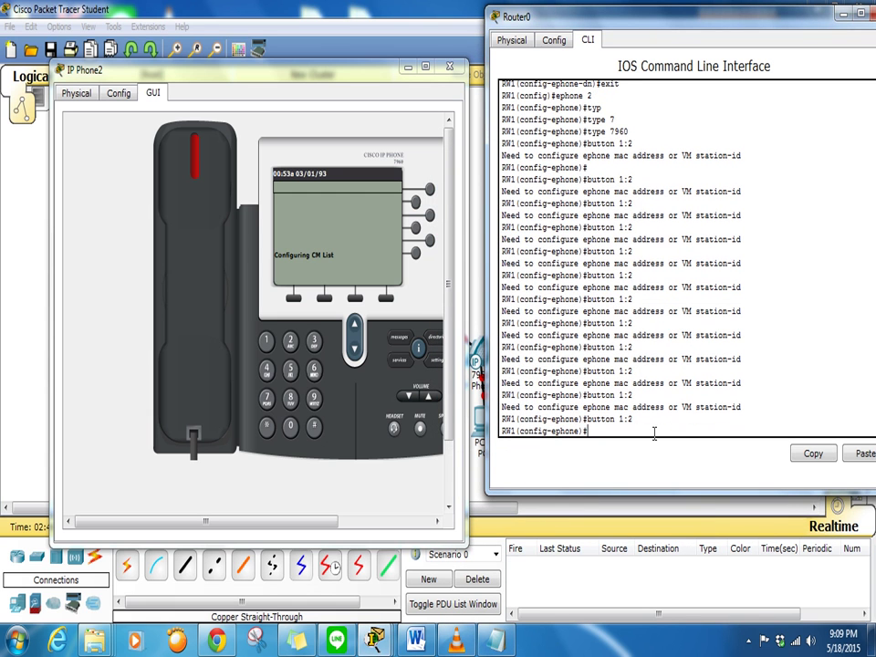
key("Up")
key("Return")
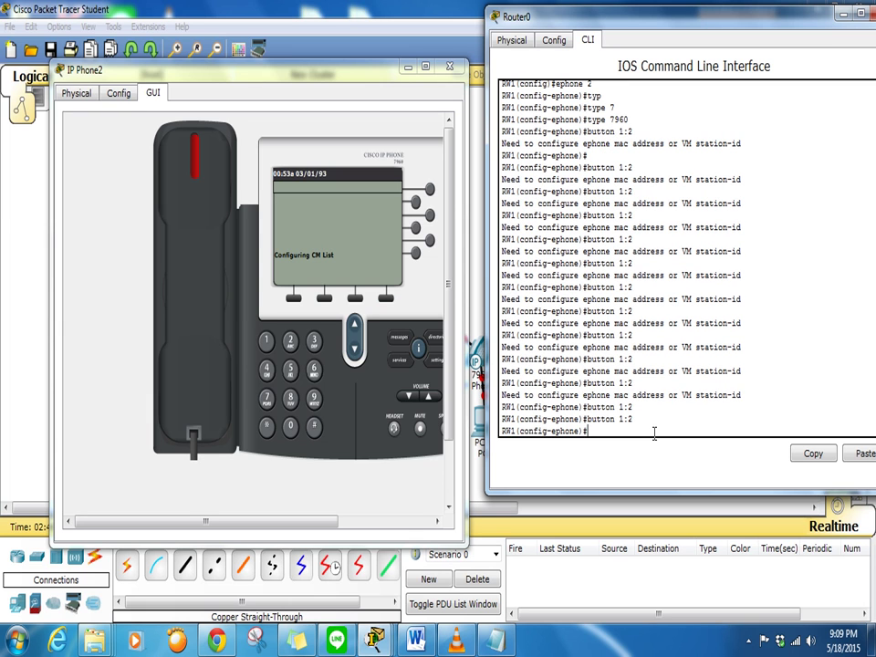
key("Up")
key("Return")
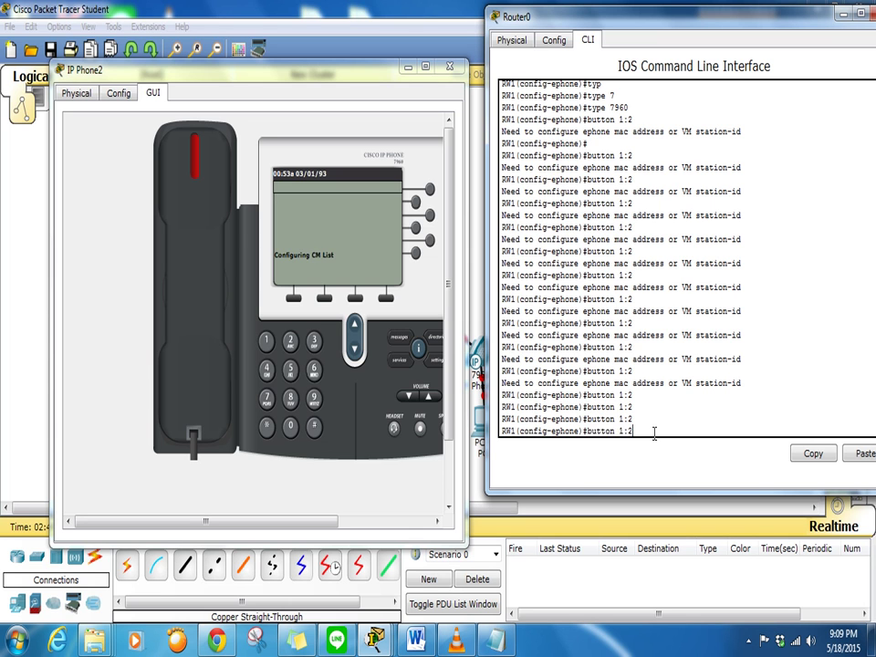
key("Up")
key("Return")
key("Return")
key("Return")
key("Return")
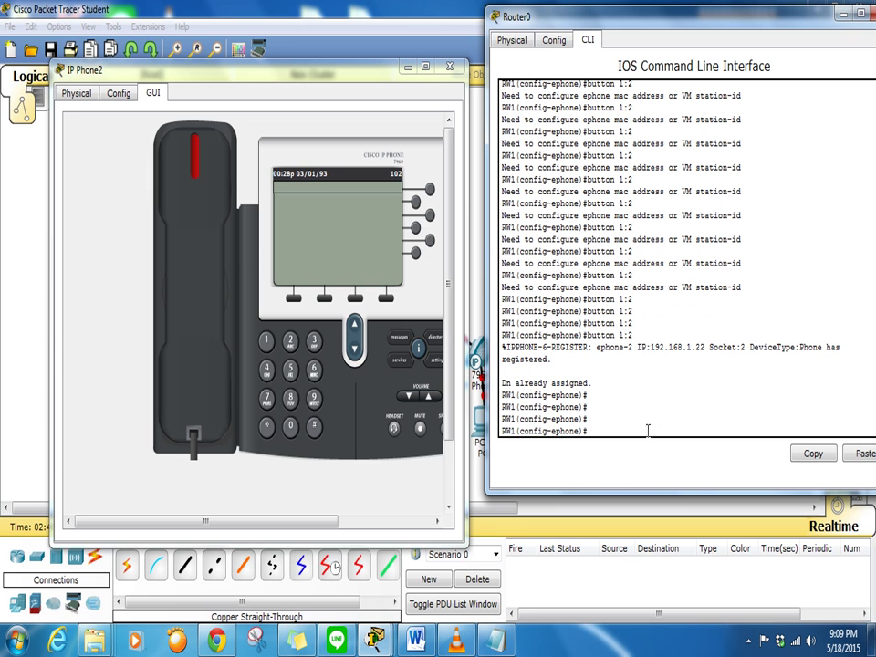
left_click(447, 67)
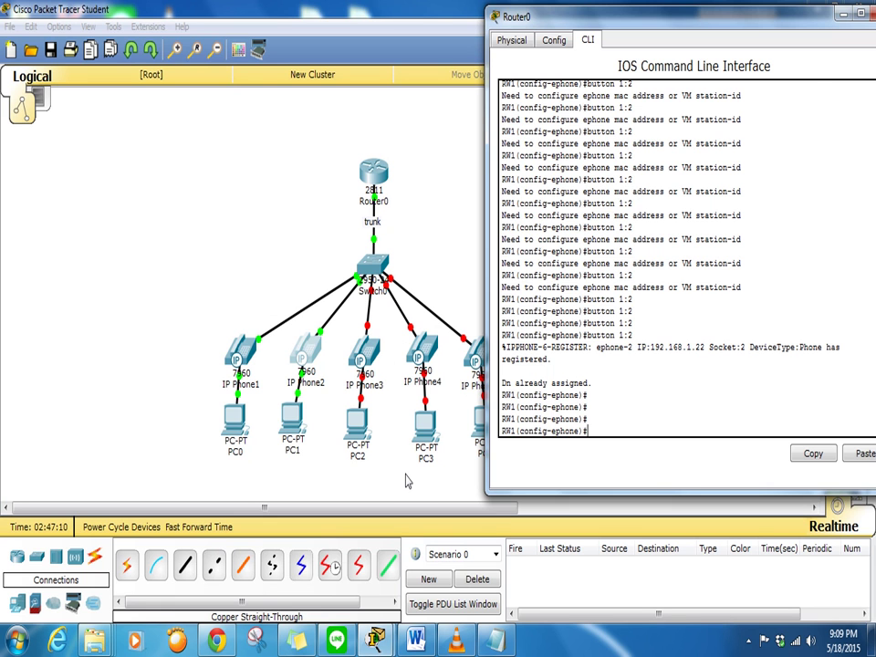
Place IP Phone1 (101) on the left and IP Phone2 (102) on the right
left_click(385, 447)
left_click(242, 351)
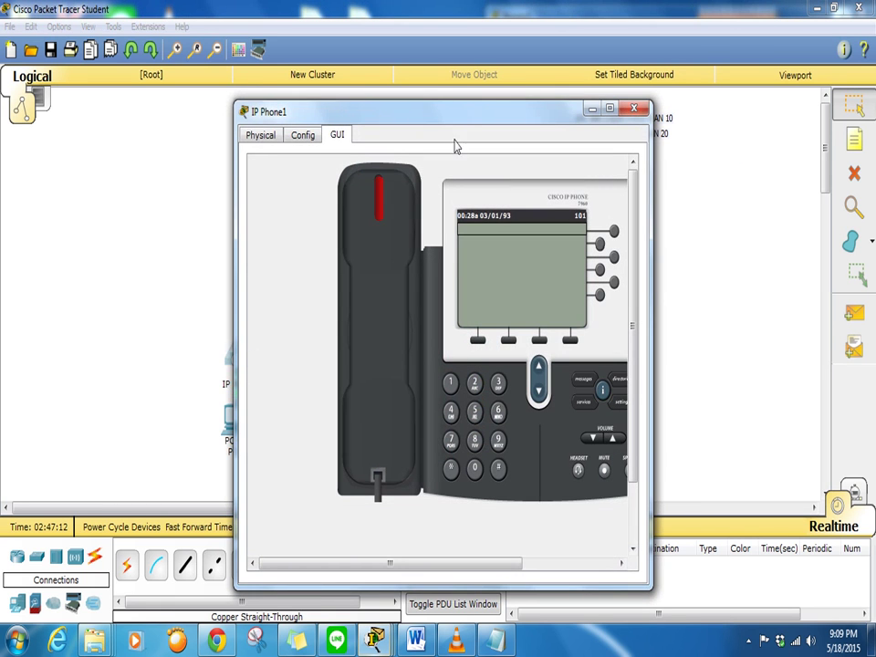
left_click_drag(470, 111, 686, 115)
left_click(308, 354)
left_click_drag(473, 123, 618, 104)
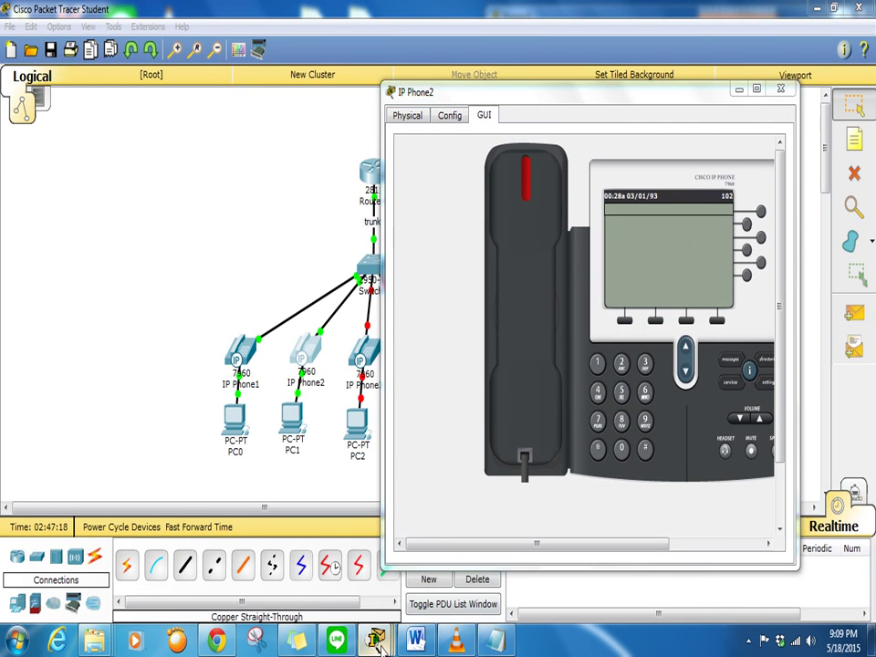
mouse_move(374, 641)
left_click(464, 515)
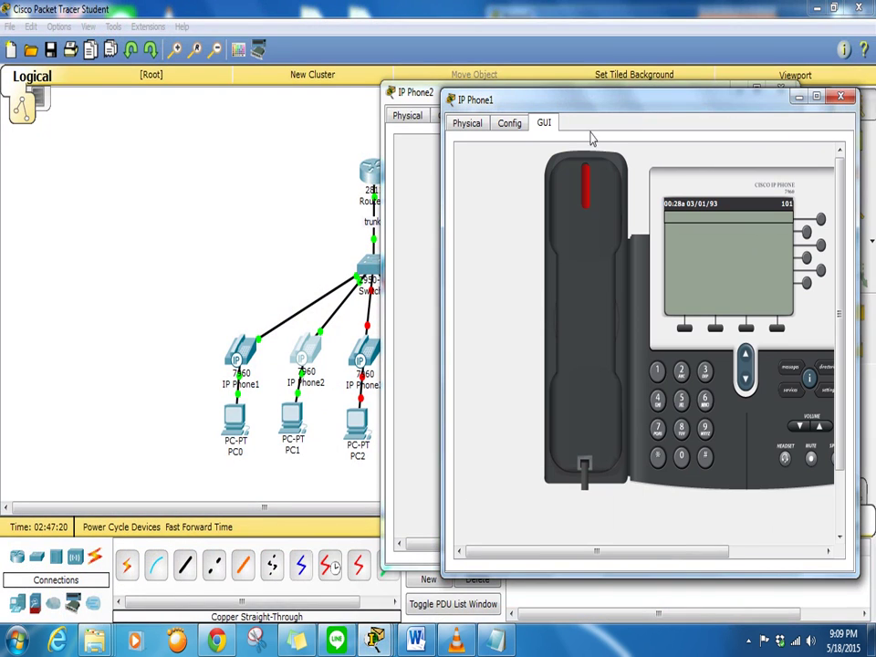
left_click_drag(609, 106, 246, 87)
left_click_drag(553, 101, 619, 78)
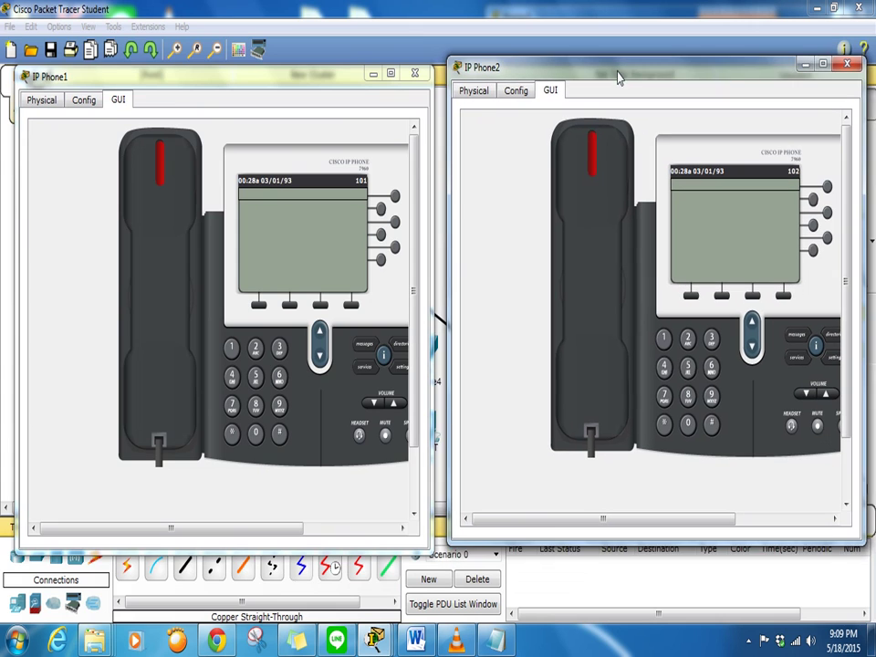
mouse_move(317, 85)
left_mouse_down()
mouse_move(306, 87)
mouse_move(314, 75)
mouse_move(320, 82)
left_mouse_up()
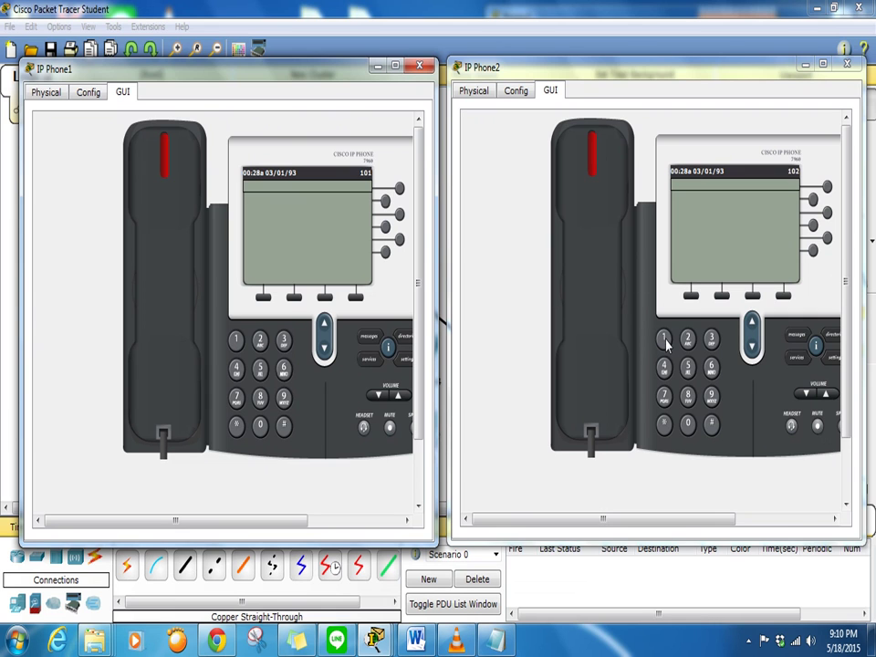
Dial extension 101 from IP Phone2 and answer the call on IP Phone1
left_click(665, 342)
left_click(687, 423)
left_click(663, 339)
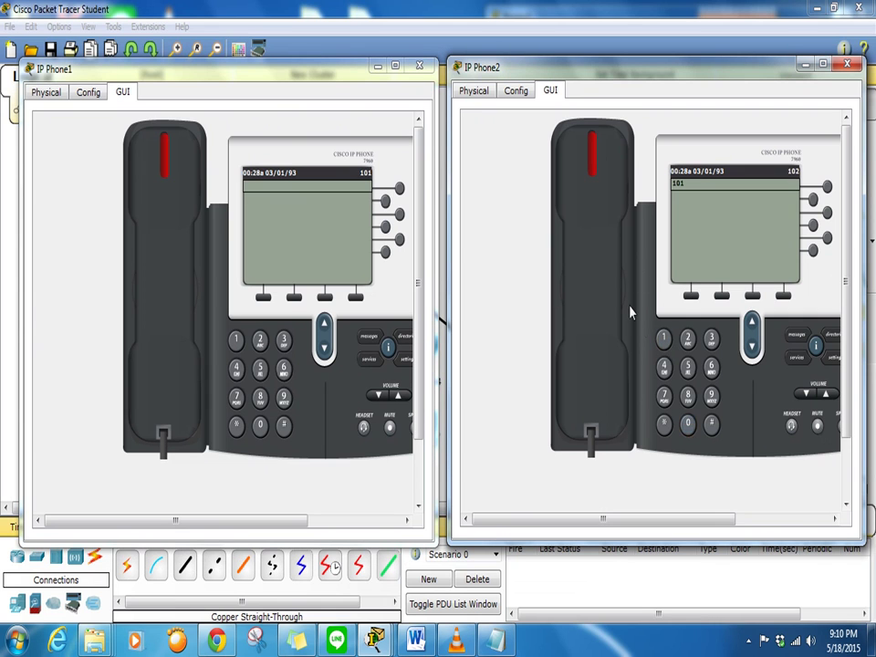
left_click(602, 268)
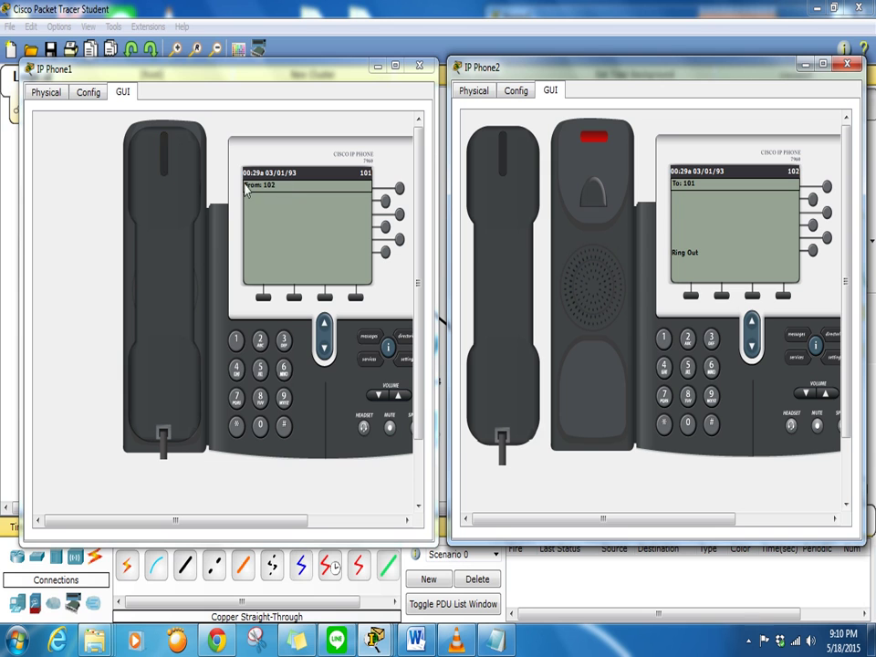
left_click(170, 273)
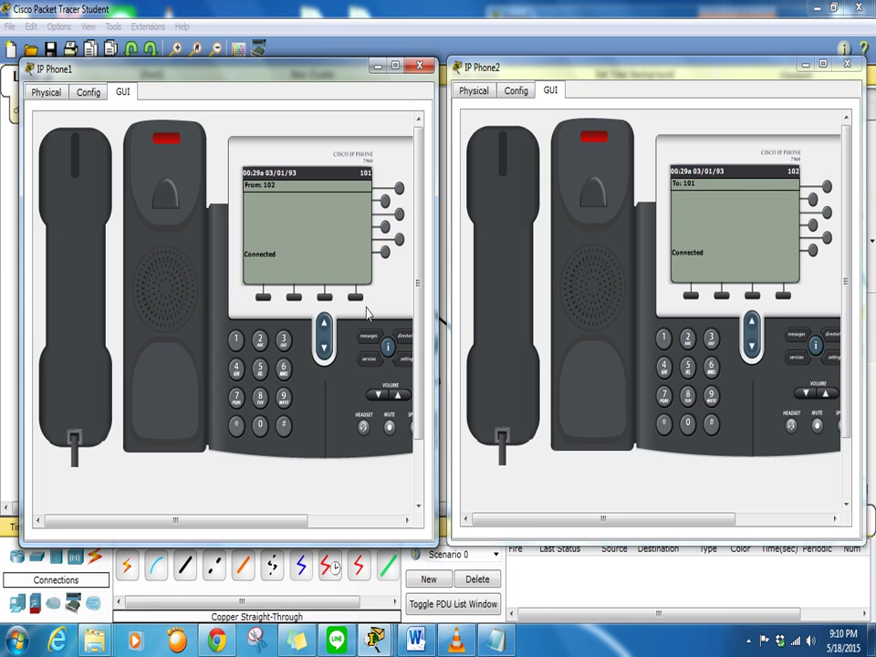
Close the IP Phone1 and IP Phone2 windows
left_click(419, 65)
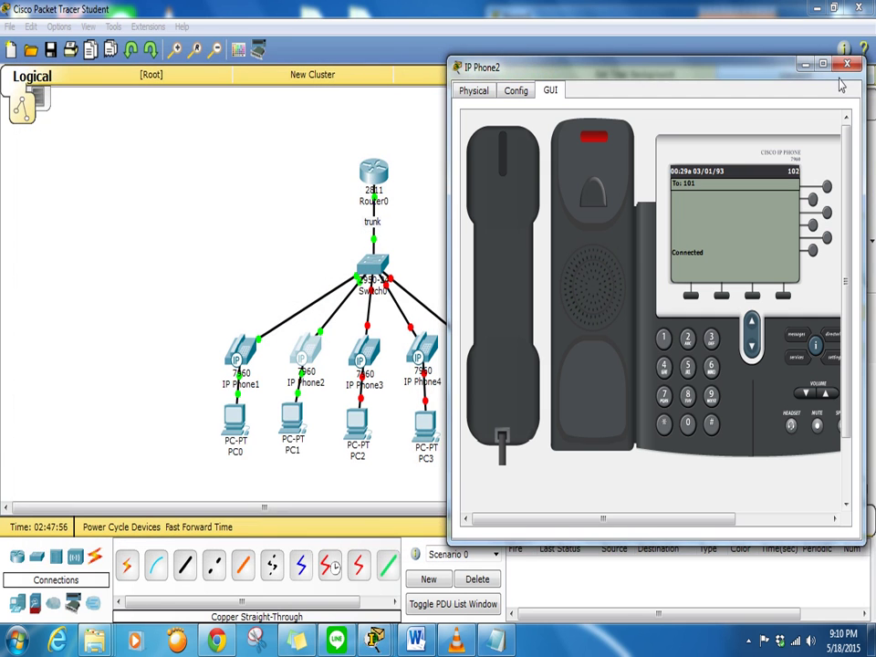
left_click(840, 71)
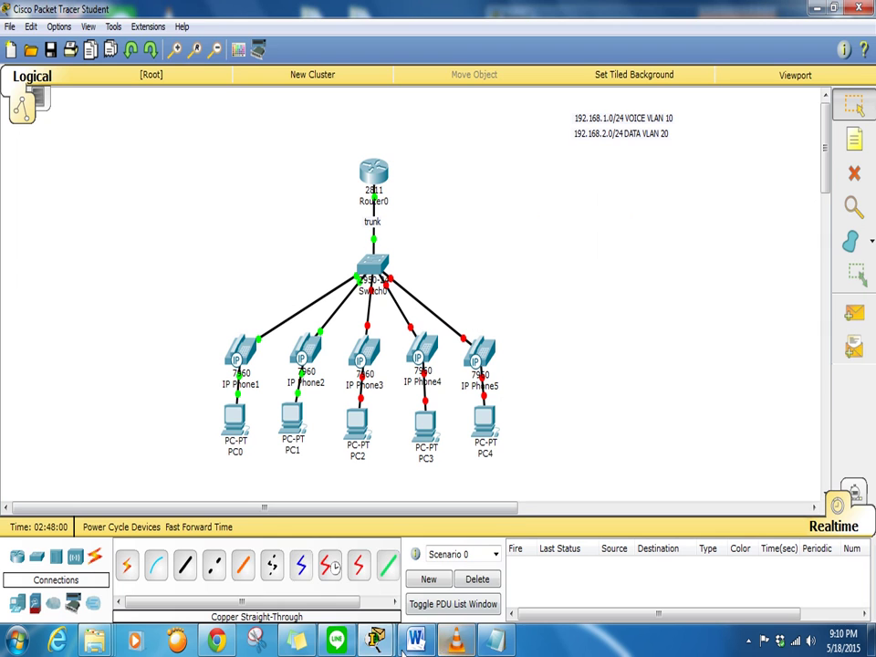
left_click(375, 638)
On Router0, create ephone-dn 3 with number 103
left_click(463, 520)
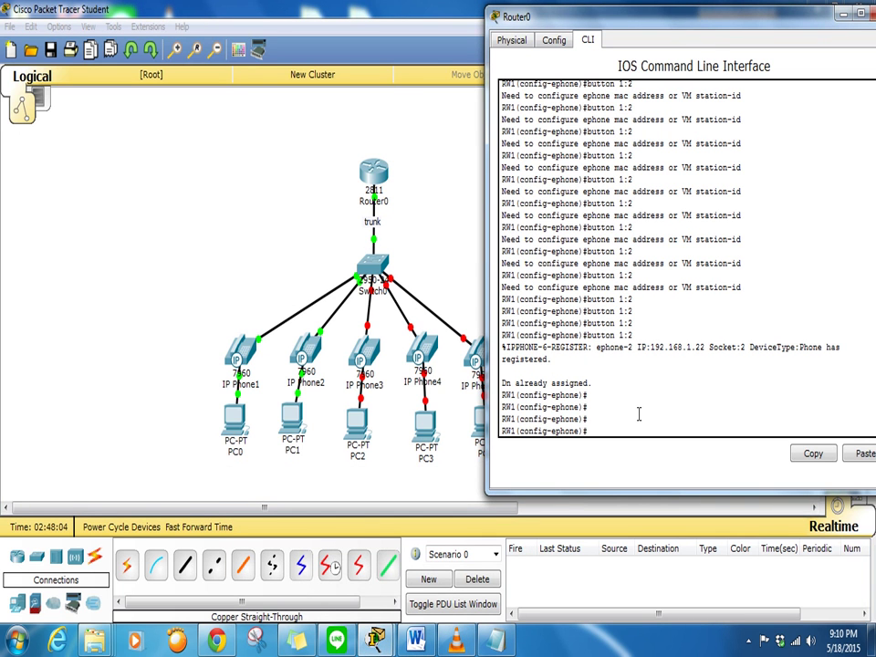
type("exit")
key("Return")
key("Return")
key("Return")
key("Return")
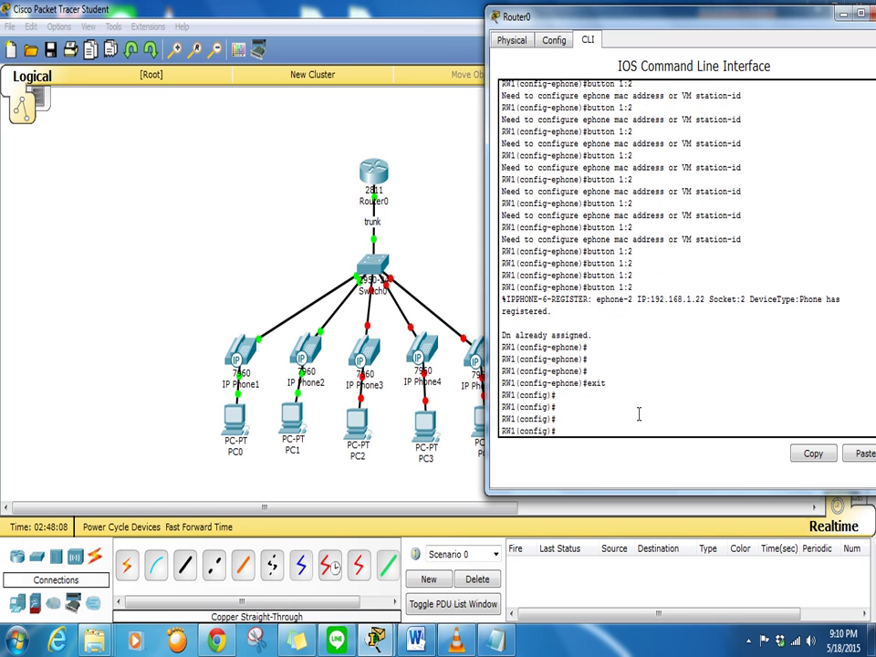
type("ephone")
scroll(681, 363, "up", 6)
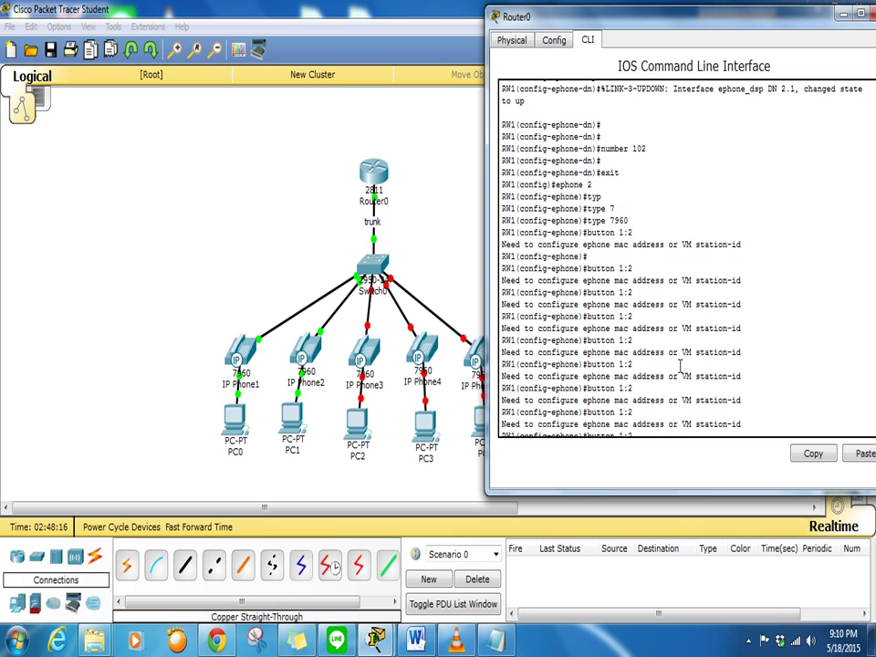
scroll(680, 365, "up", 2)
scroll(680, 365, "down", 8)
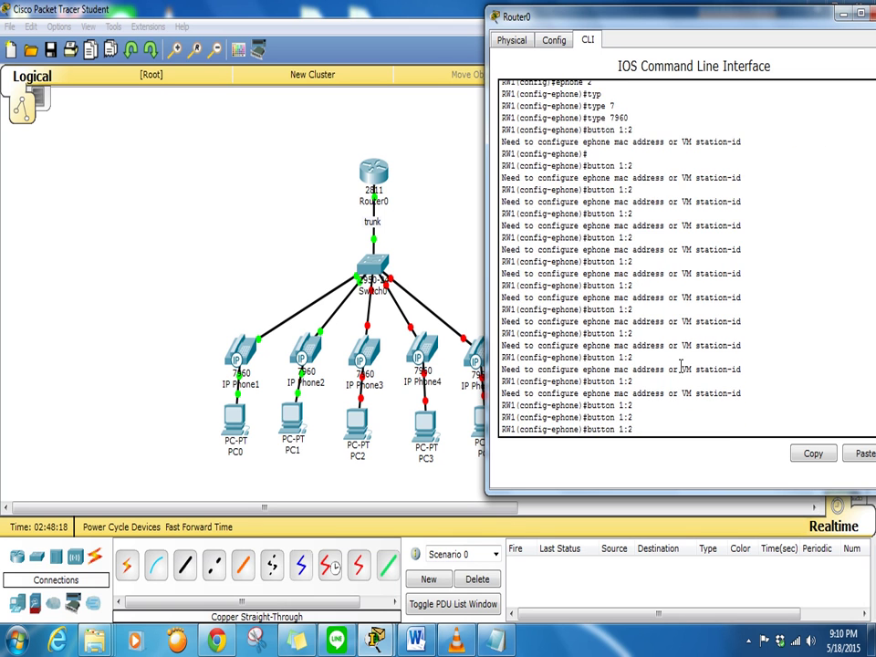
type("-dn ")
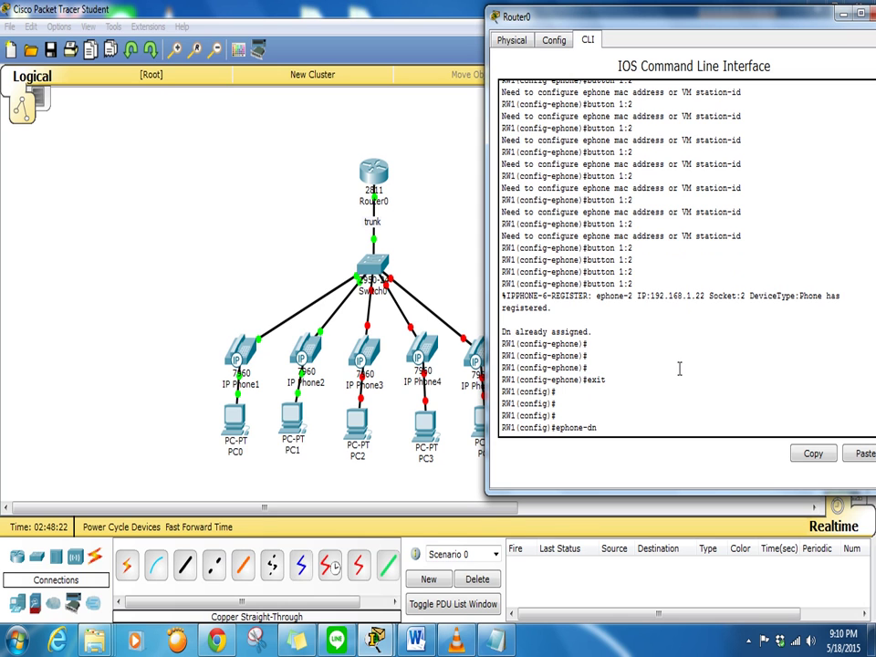
type("3")
key("Return")
key("Return")
key("Return")
type("nu")
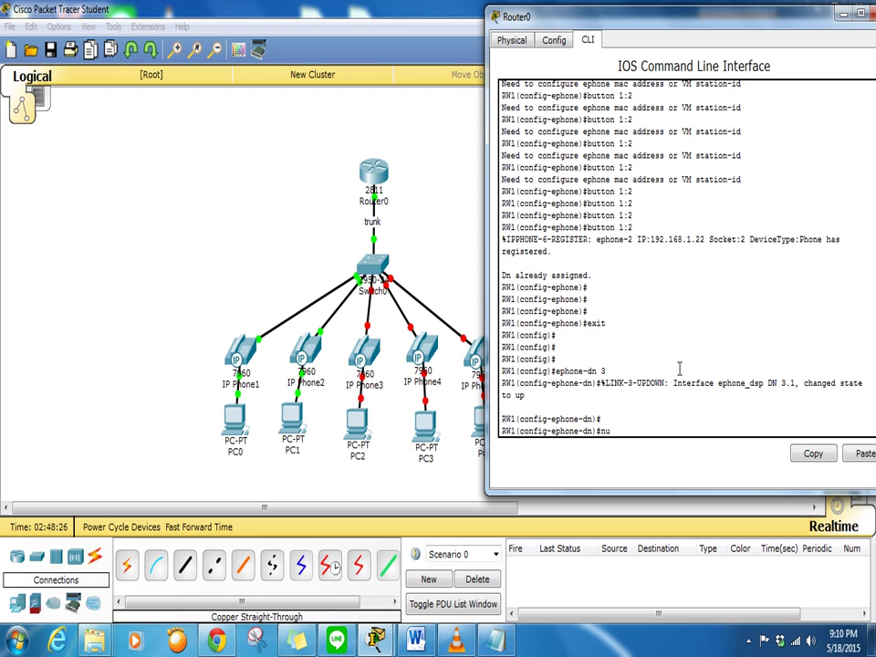
type("mber 103")
key("Return")
type("exit")
key("Return")
Configure ephone 3 as type 7960 with button 1:3
type("ephone 3")
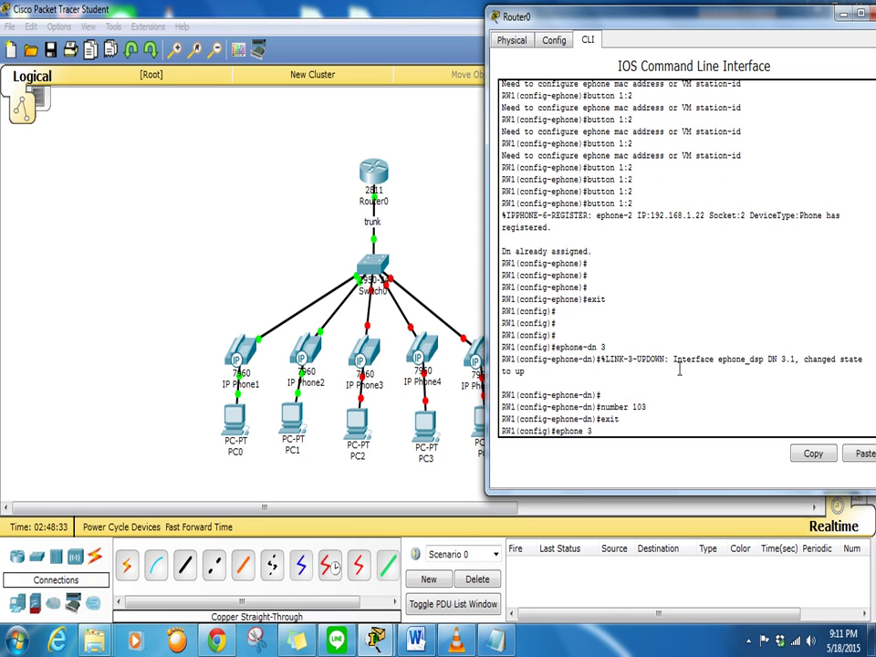
key("Return")
type("ty")
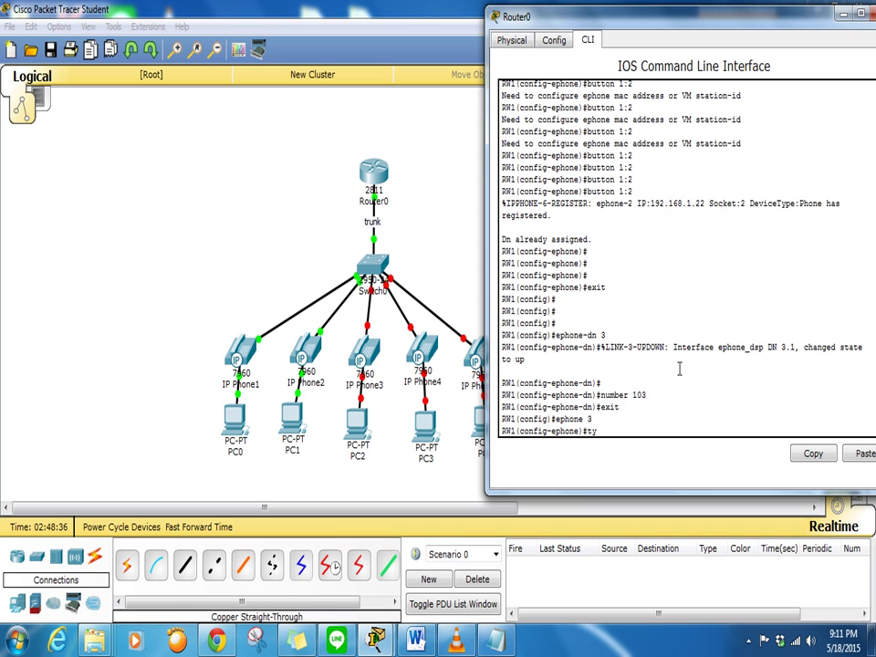
key("Tab")
type("7")
key("Tab")
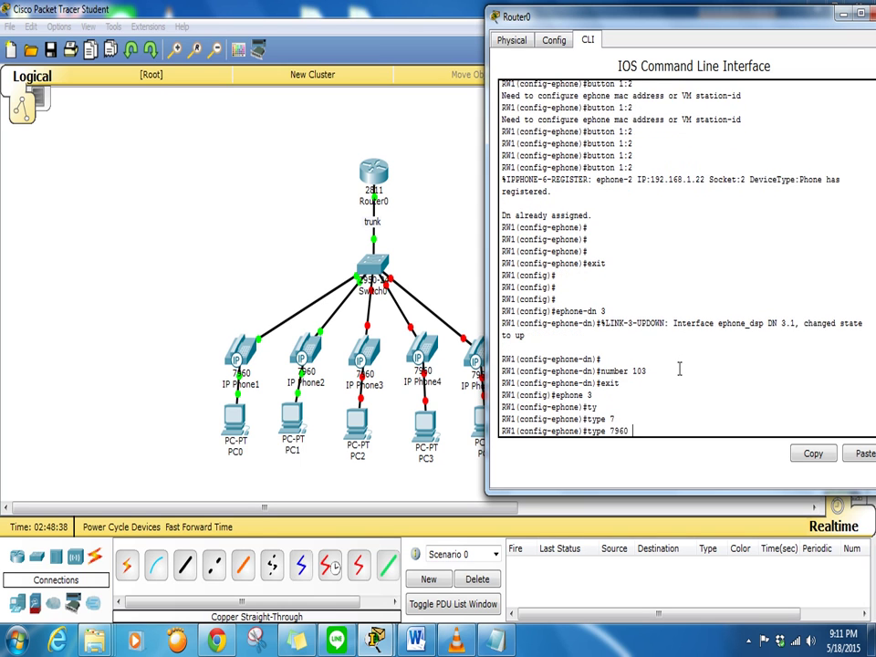
key("Return")
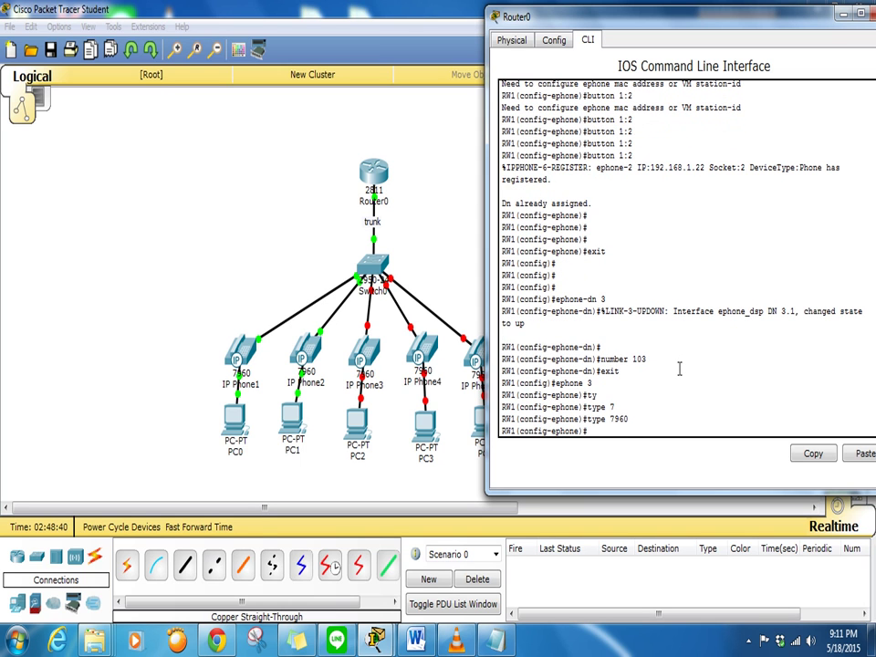
type("button")
key("Tab")
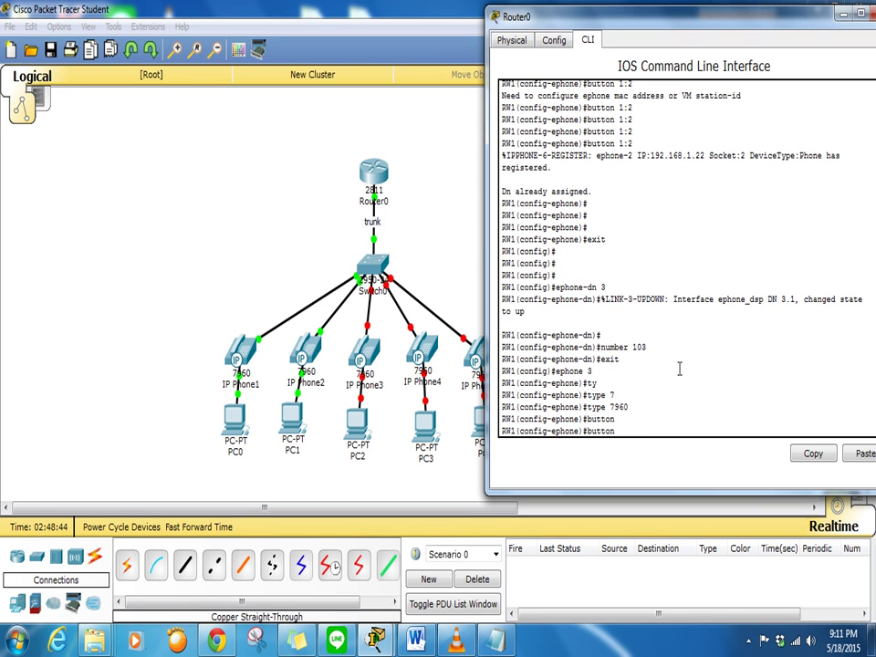
type("1:3")
key("Return")
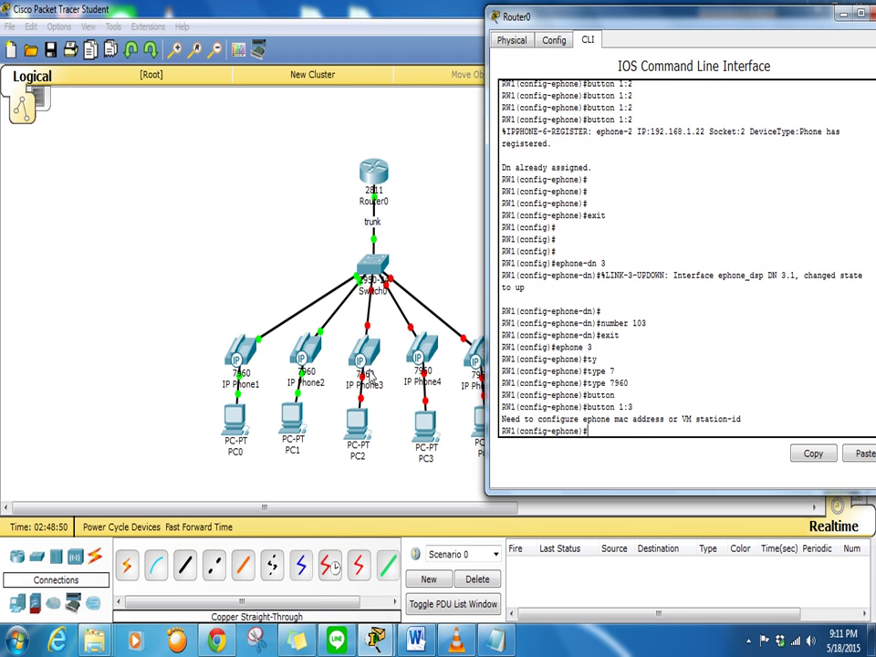
left_click(364, 351)
Plug the power adapter into IP Phone3 and watch its screen read 'Configuring IP'
left_click_drag(547, 525, 421, 347)
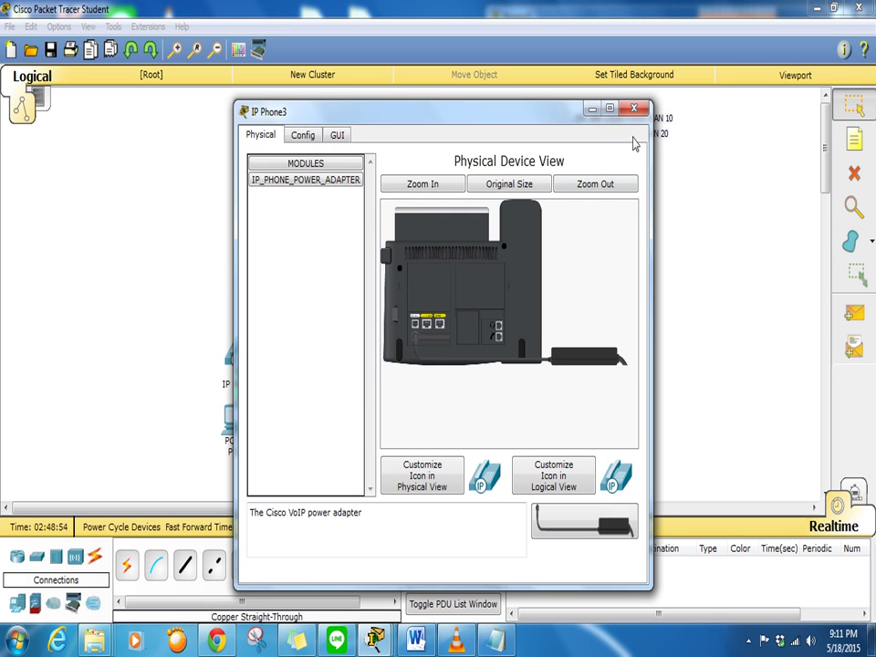
left_click(633, 109)
left_click(370, 356)
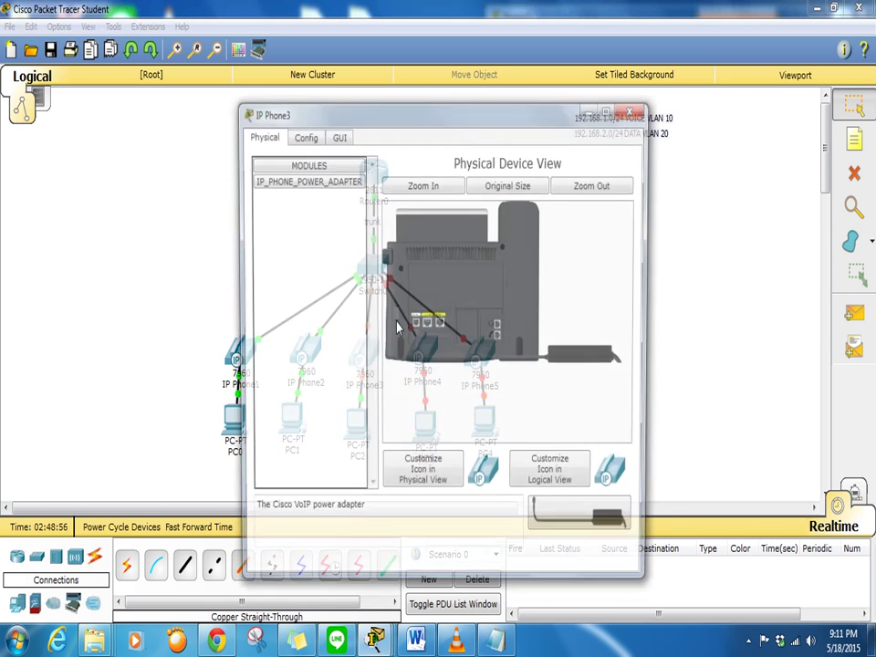
left_click(337, 134)
left_click_drag(411, 124, 203, 98)
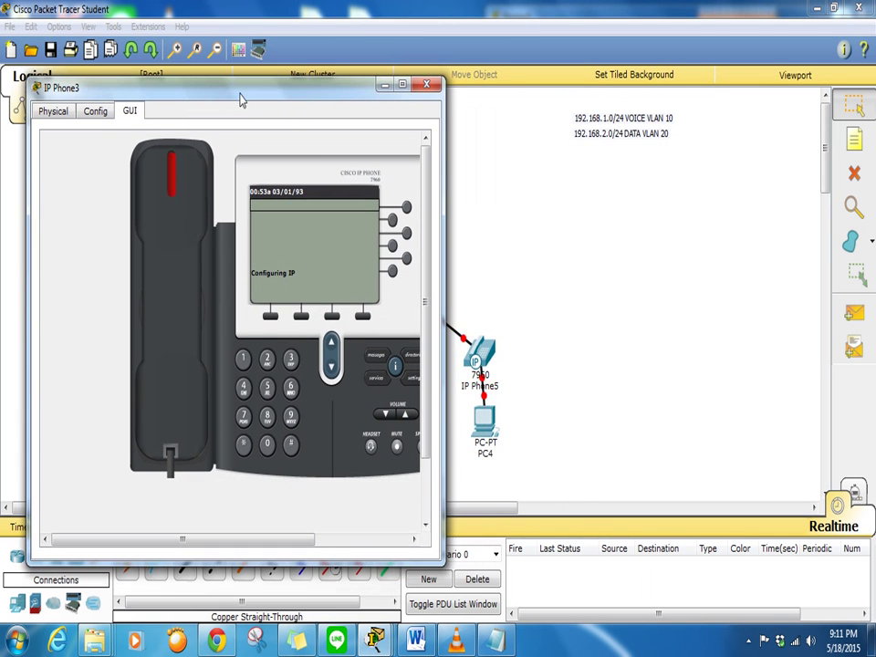
mouse_move(374, 640)
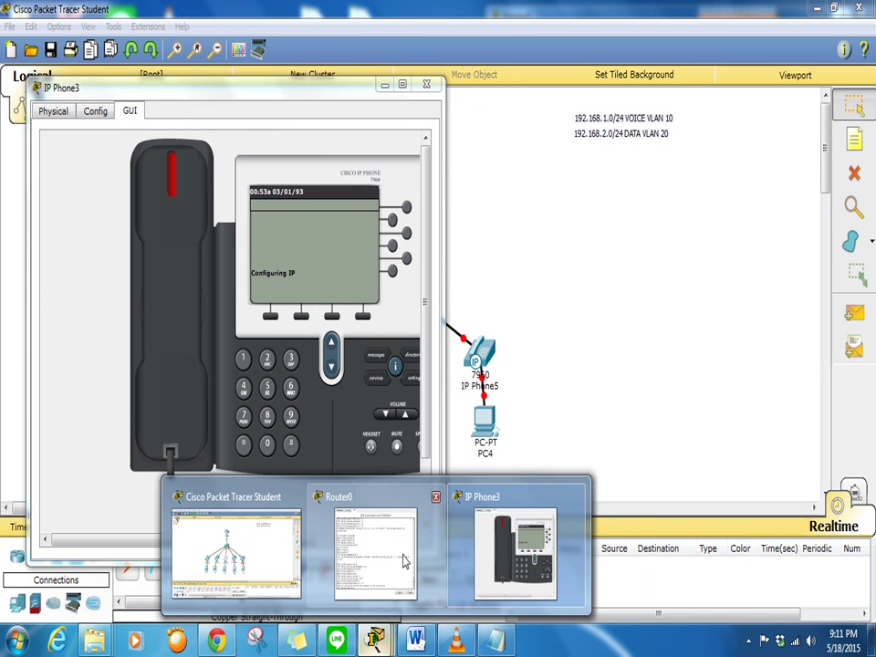
left_click(431, 558)
Rerun 'button 1:3' until ephone-3 registers at 192.168.1.23, then close IP Phone3's window
key("Up")
key("Return")
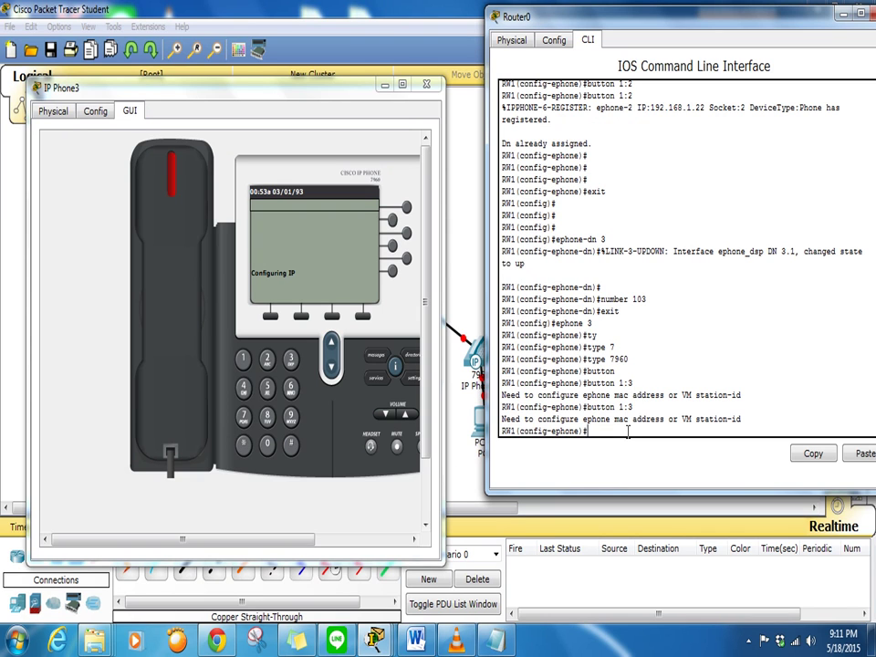
key("Up")
key("Return")
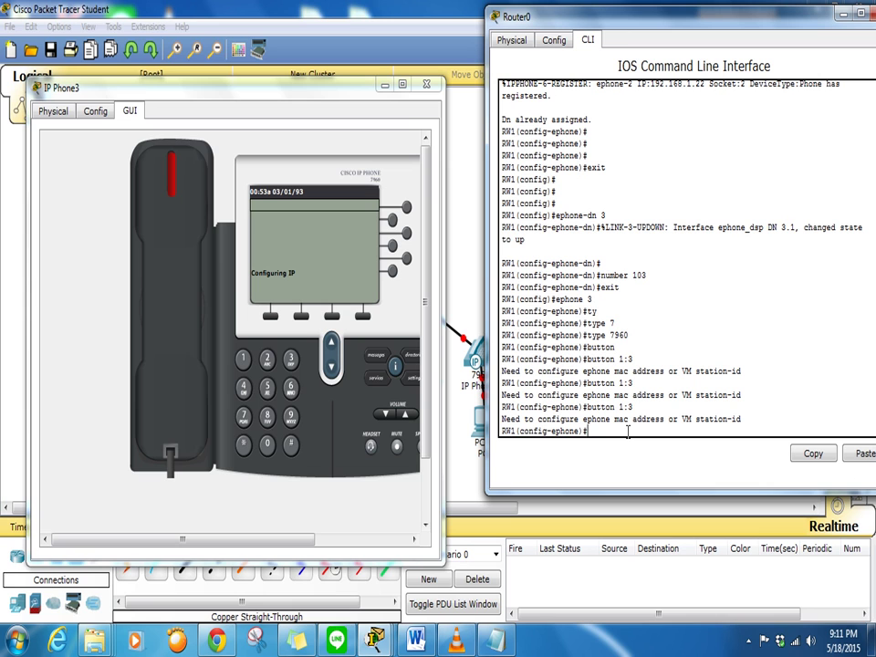
key("Up")
key("Return")
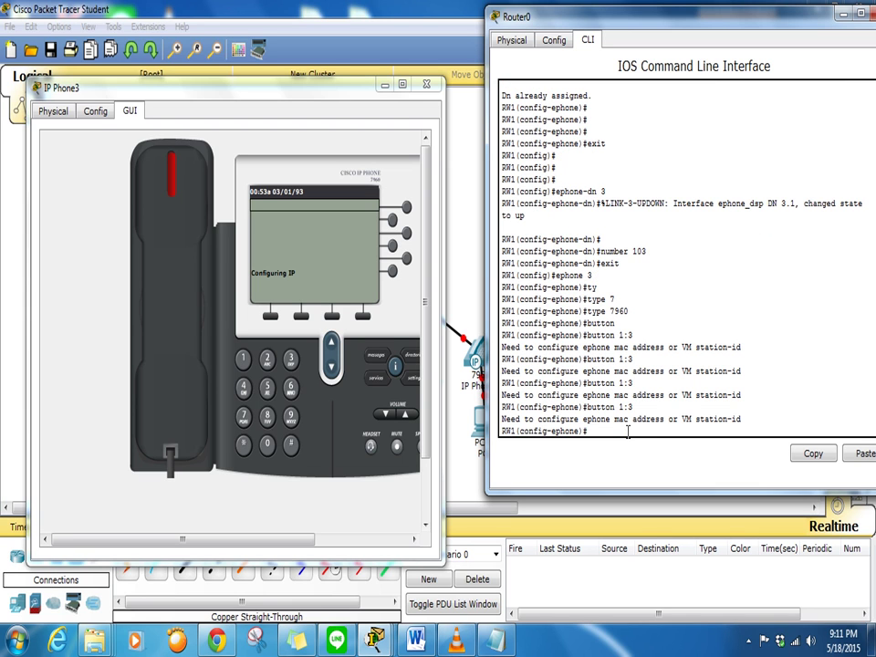
key("Up")
key("Return")
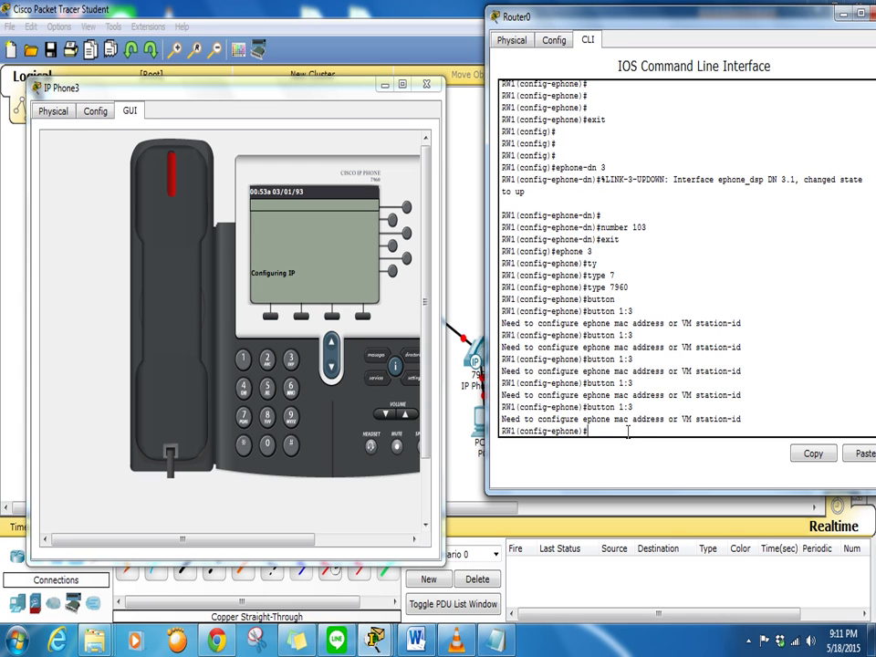
key("Up")
key("Return")
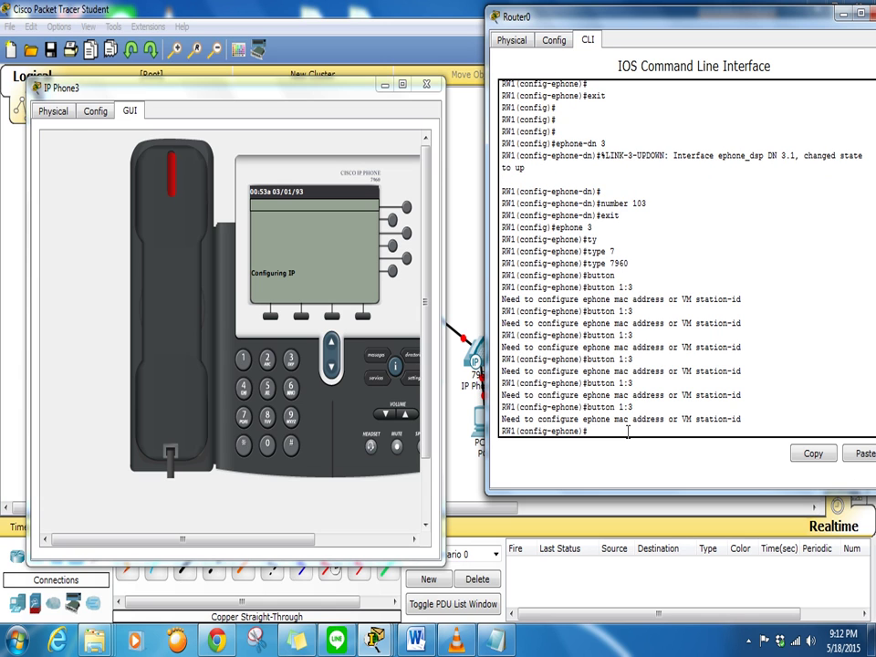
key("Up")
key("Return")
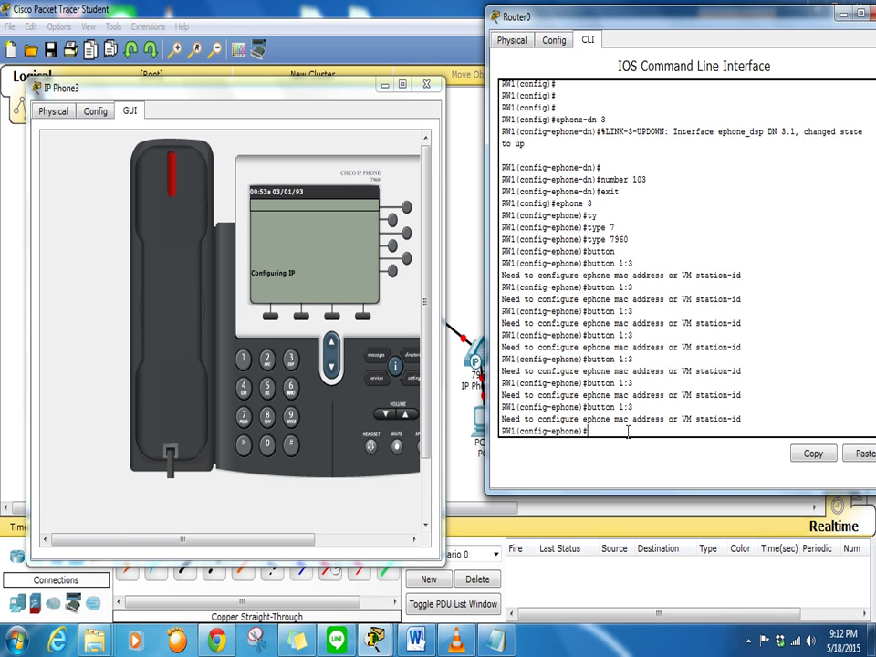
key("Up")
key("Return")
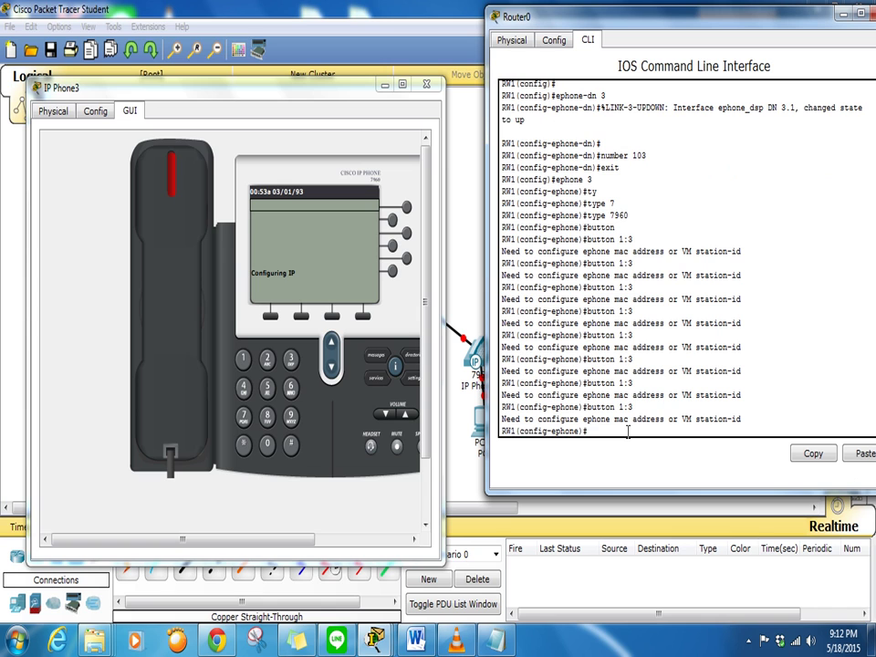
key("Up")
key("Return")
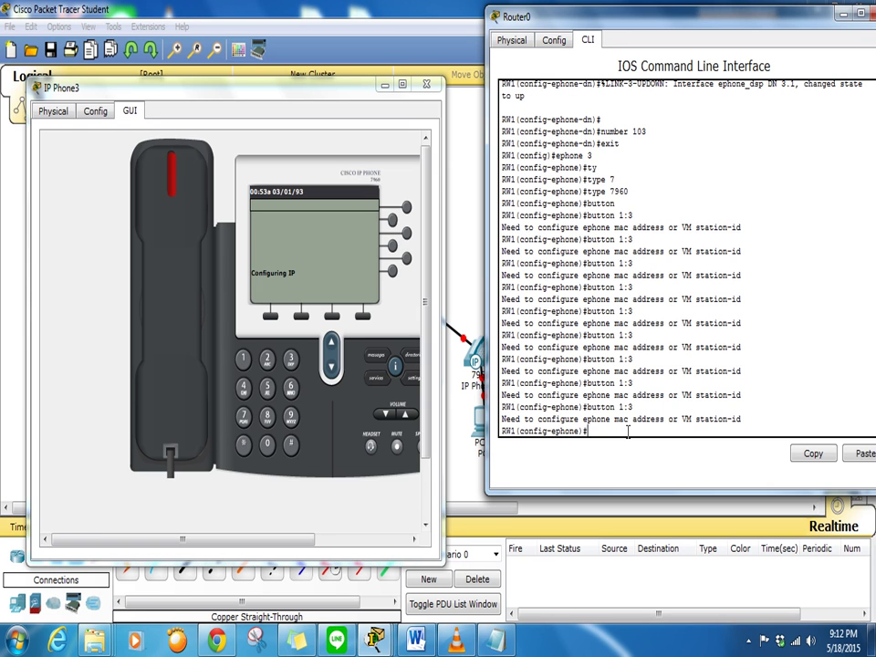
key("Up")
key("Return")
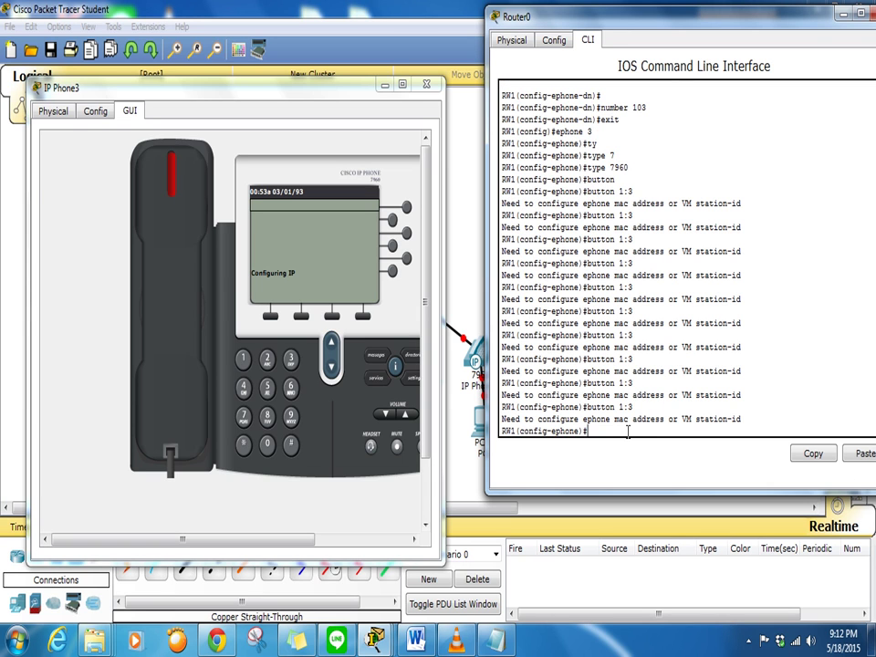
key("Up")
key("Return")
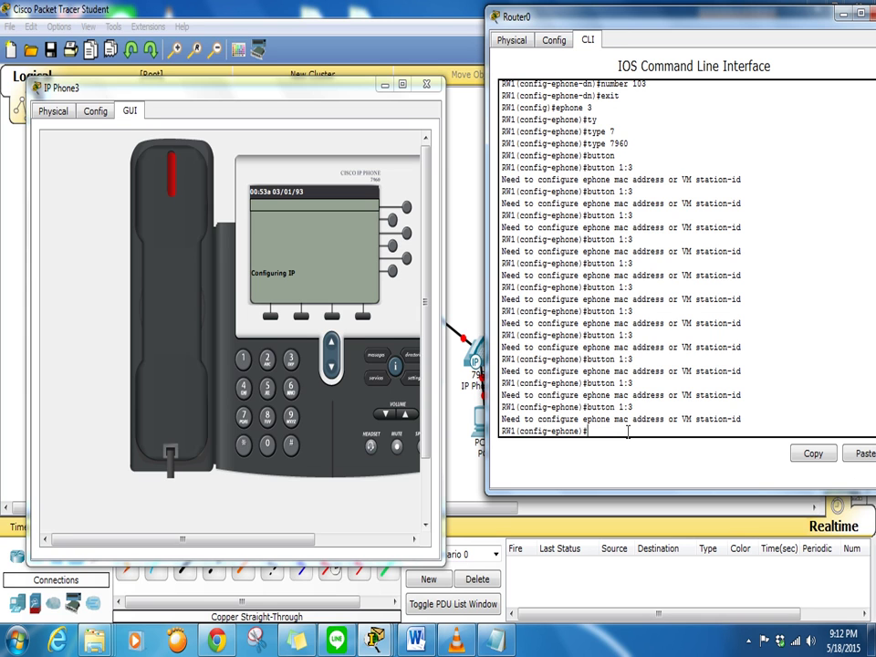
key("Up")
key("Return")
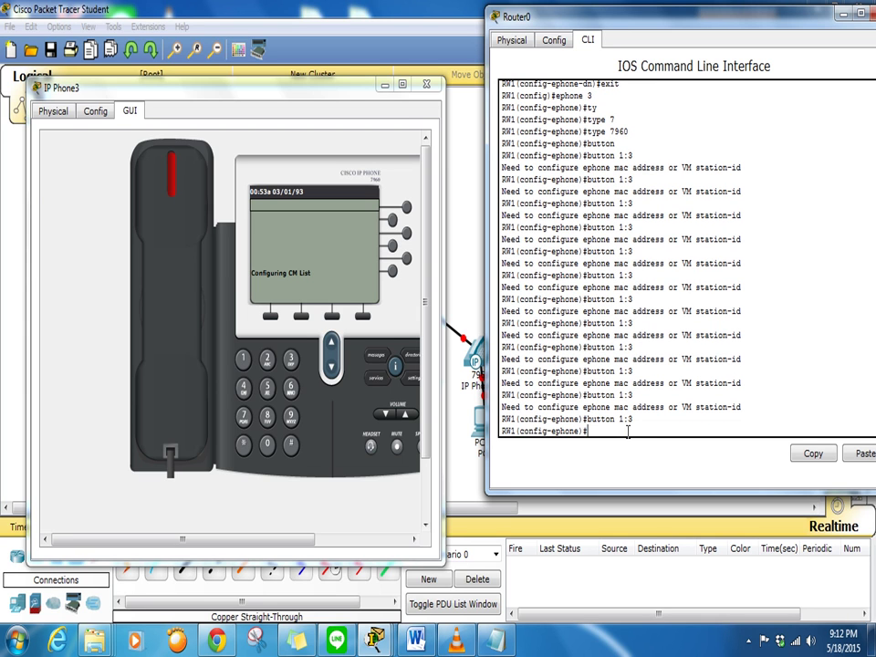
key("Up")
key("Return")
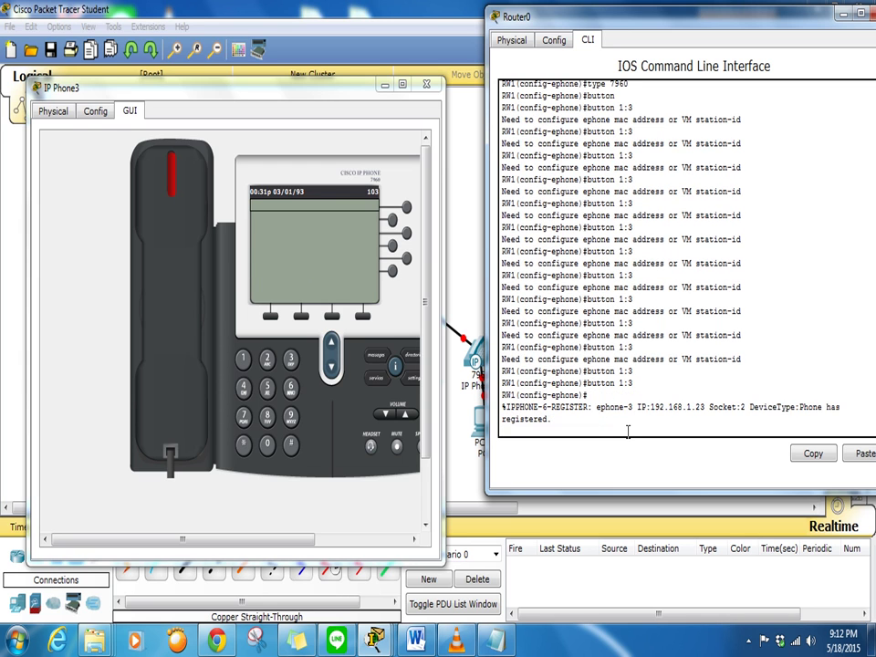
key("Return")
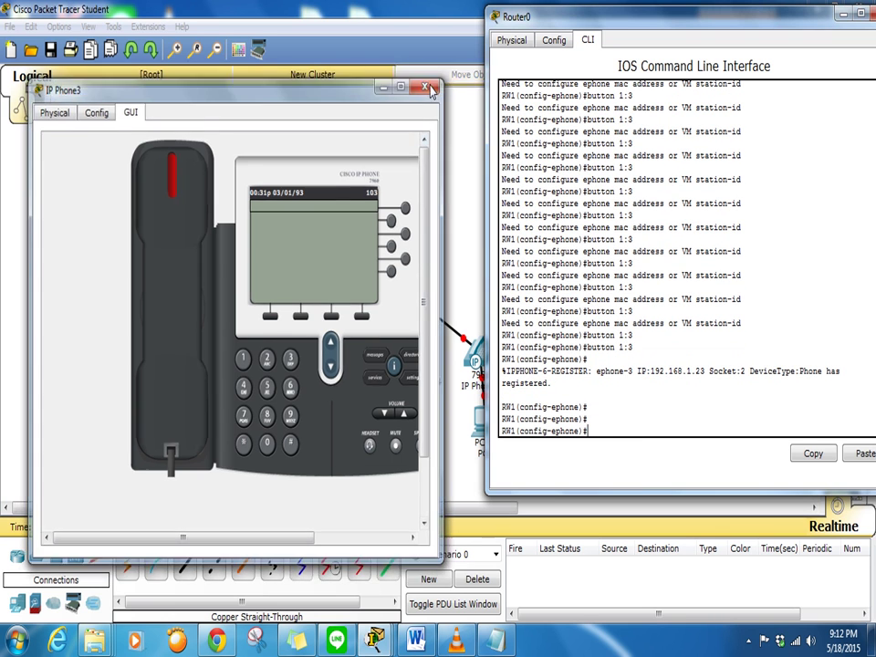
key("alt+F4")
On Router0, create ephone-dn 4 with number 104
type("exit")
key("Return")
key("Return")
key("Return")
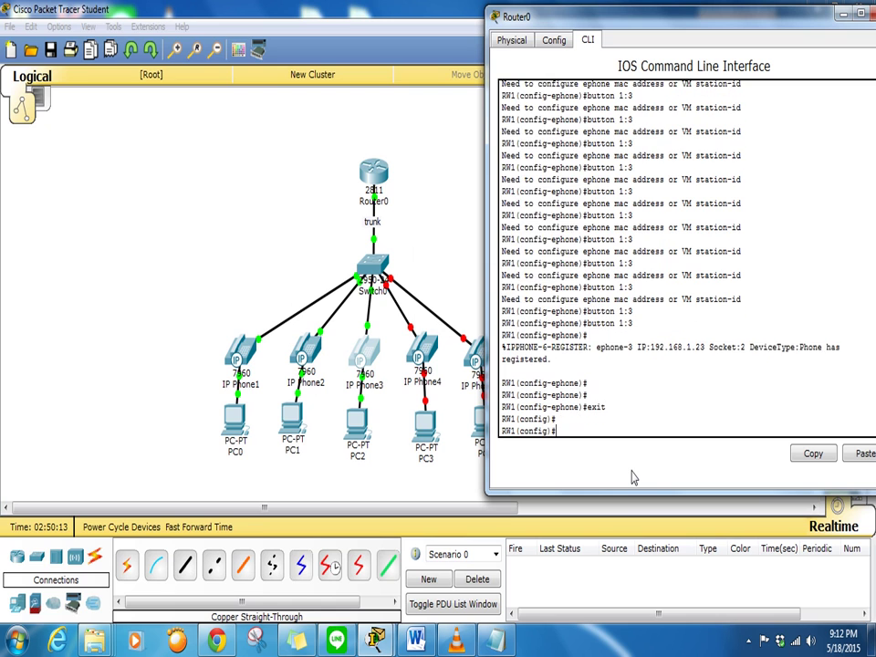
type("ephone")
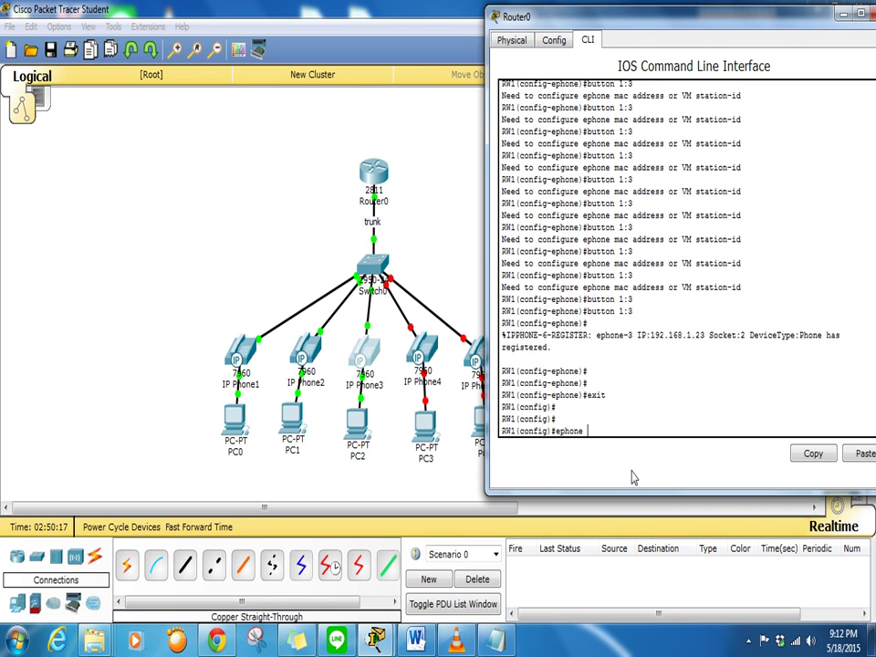
type("-dn")
key("Tab")
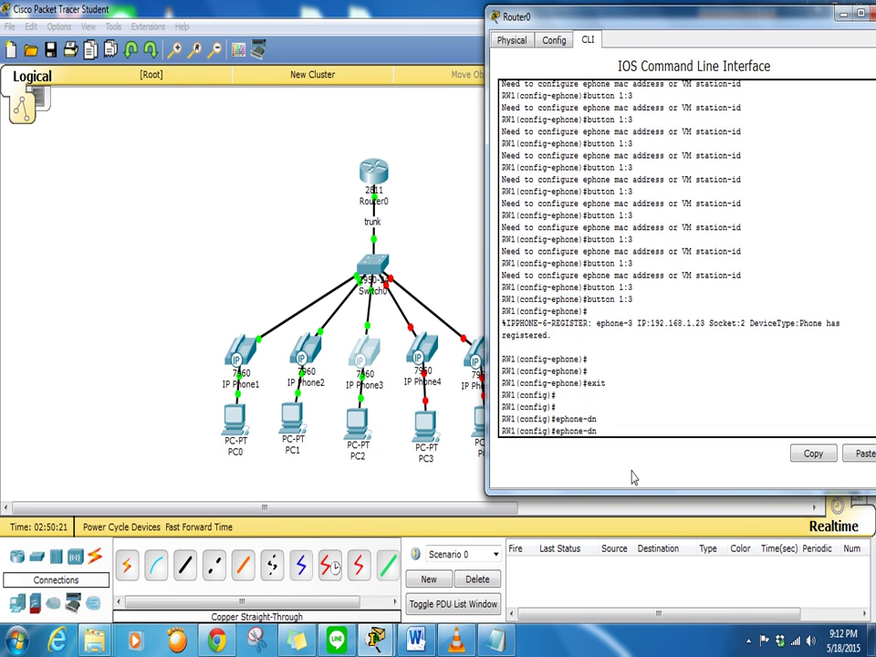
type("4")
key("Return")
key("Return")
key("Return")
key("Return")
key("Return")
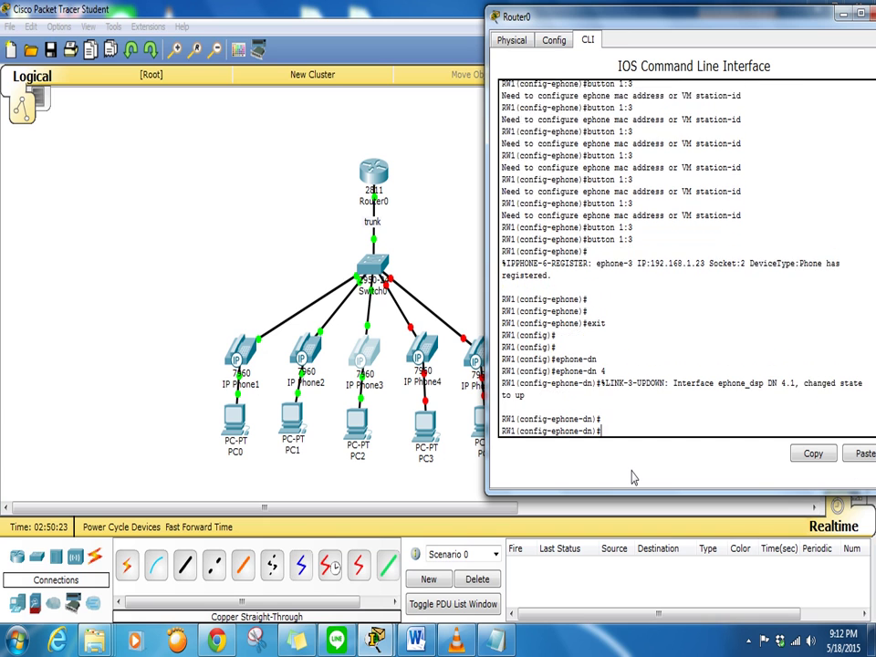
type("number 104")
key("Return")
type("exit")
key("Return")
key("Return")
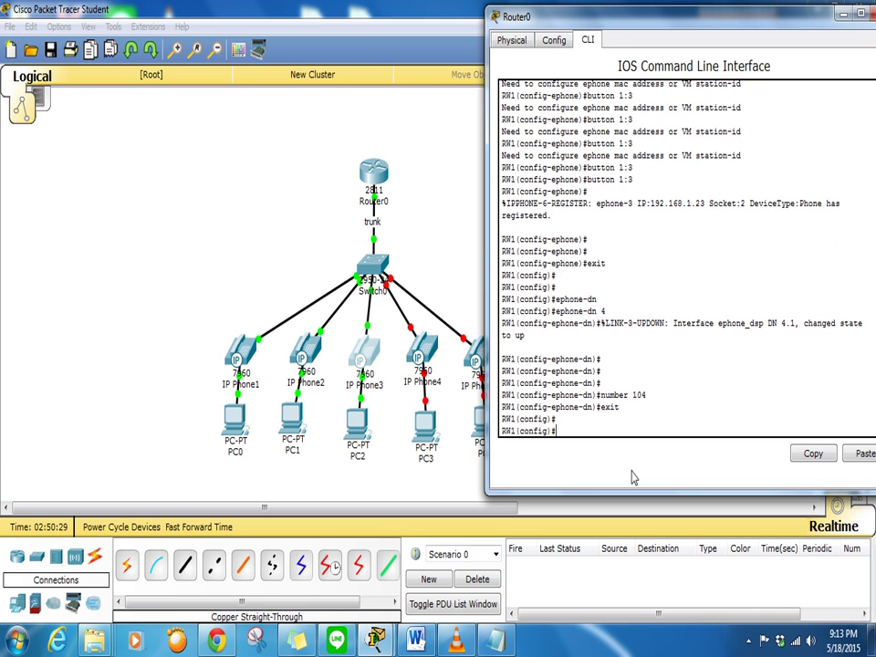
Configure ephone 4 as type 7960 with button 1:4
type("ephone 4")
key("Return")
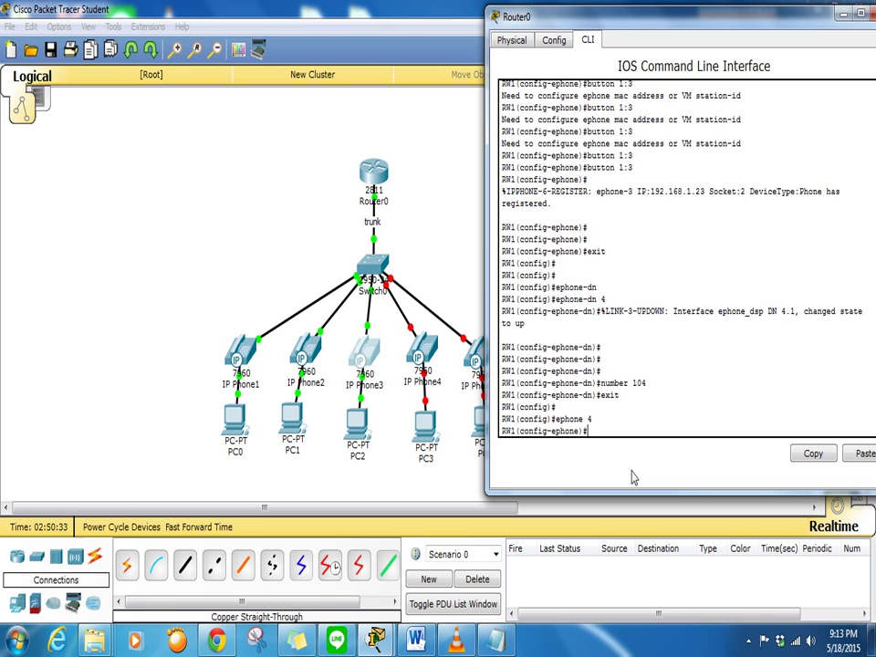
type("ty")
key("Tab")
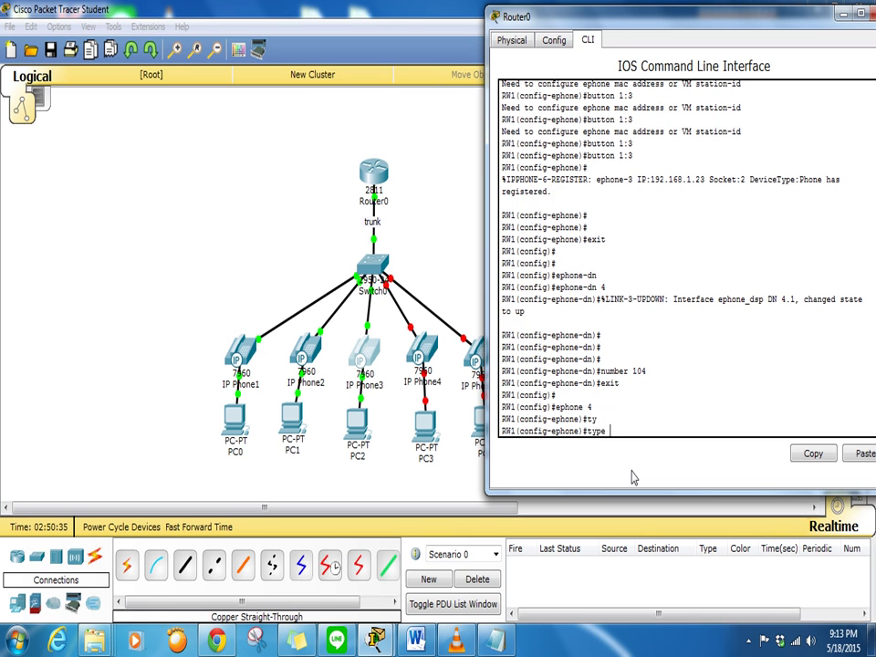
key("Return")
key("Up")
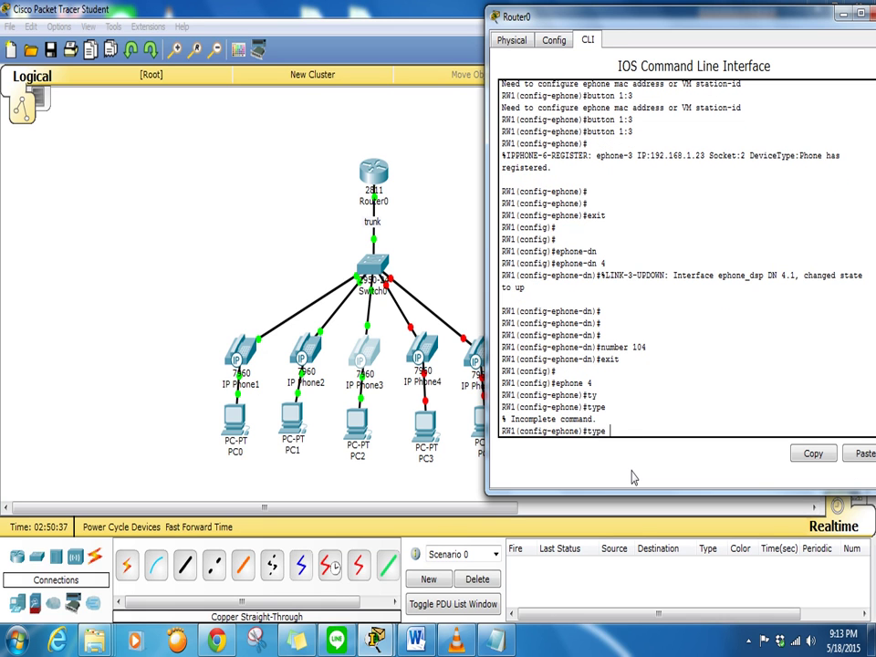
type("7")
key("Tab")
key("Return")
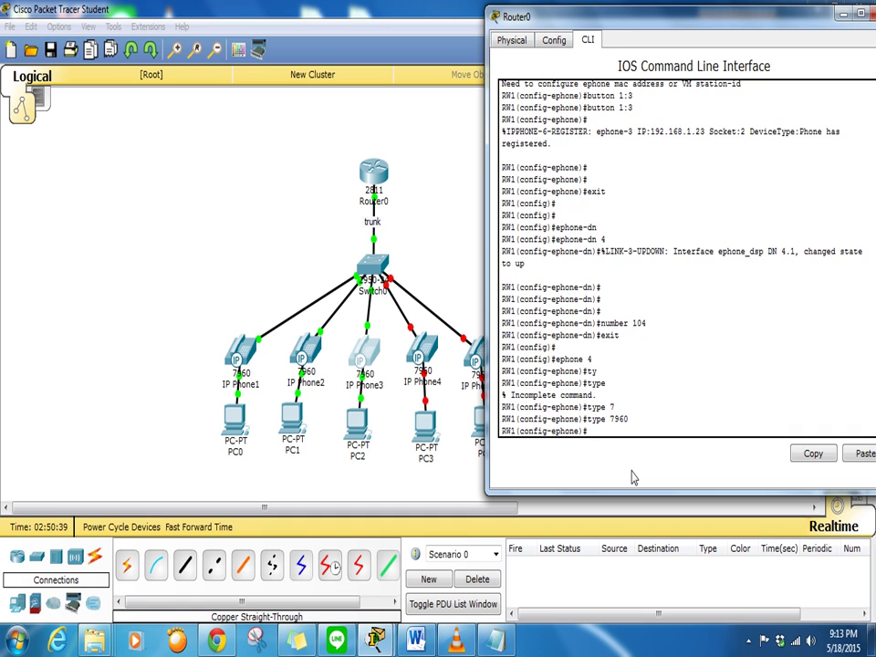
type("but")
key("Tab")
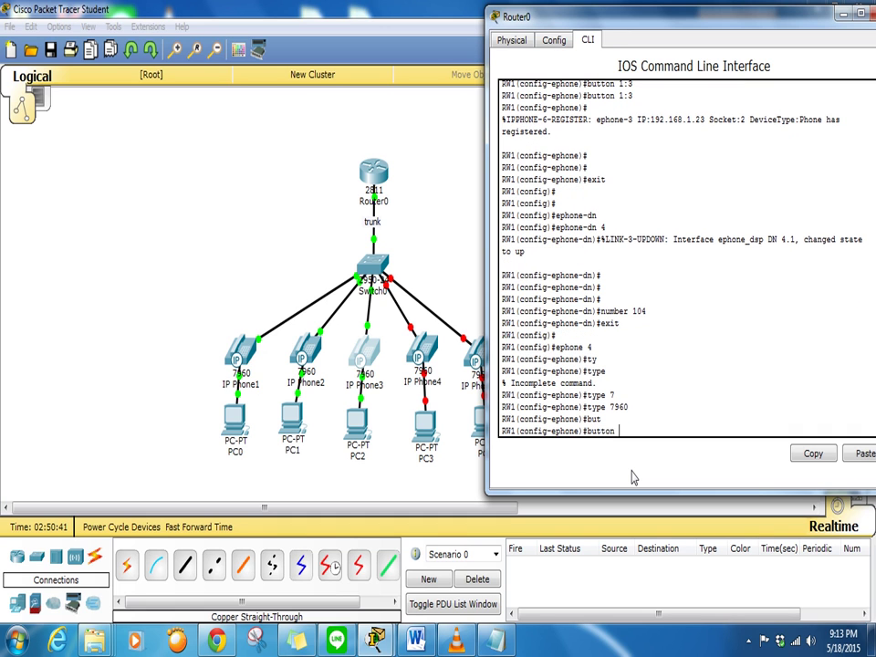
type("1:4")
key("Return")
scroll(475, 371, "up", 2)
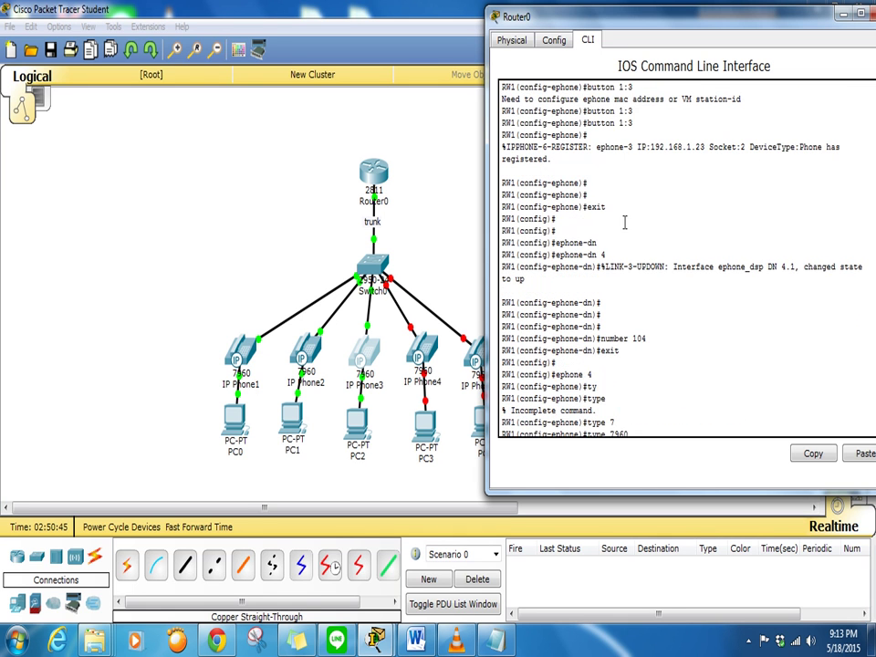
scroll(713, 352, "down", 2)
Plug the power adapter into IP Phone4 on its Physical tab
left_click(423, 351)
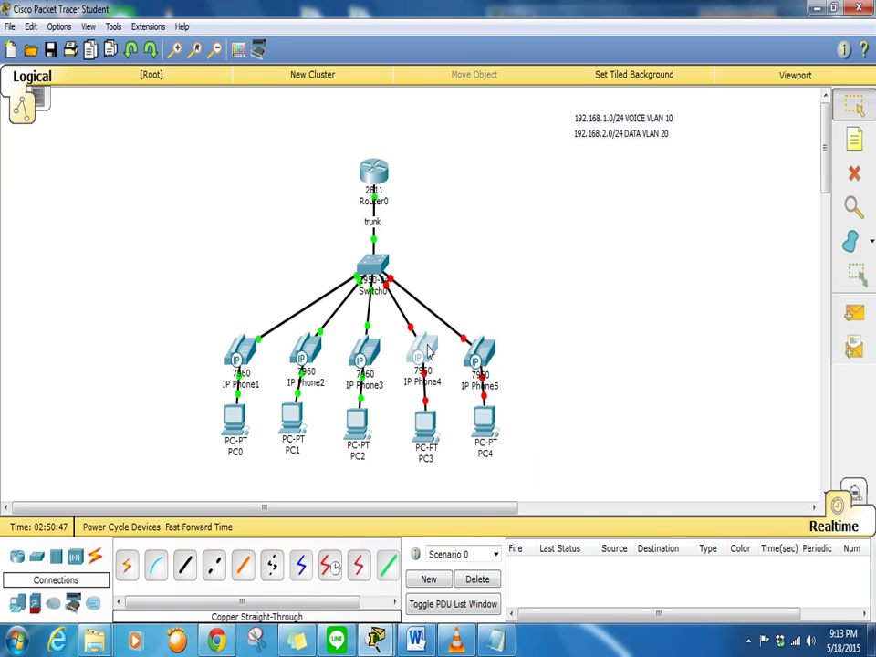
left_click_drag(572, 527, 419, 344)
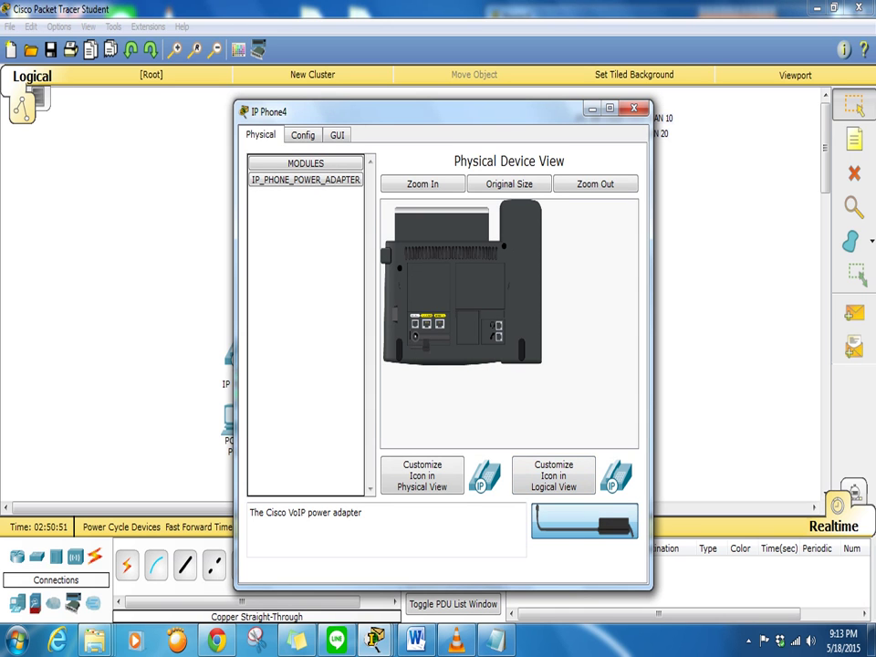
left_click_drag(584, 524, 548, 328)
left_click(633, 109)
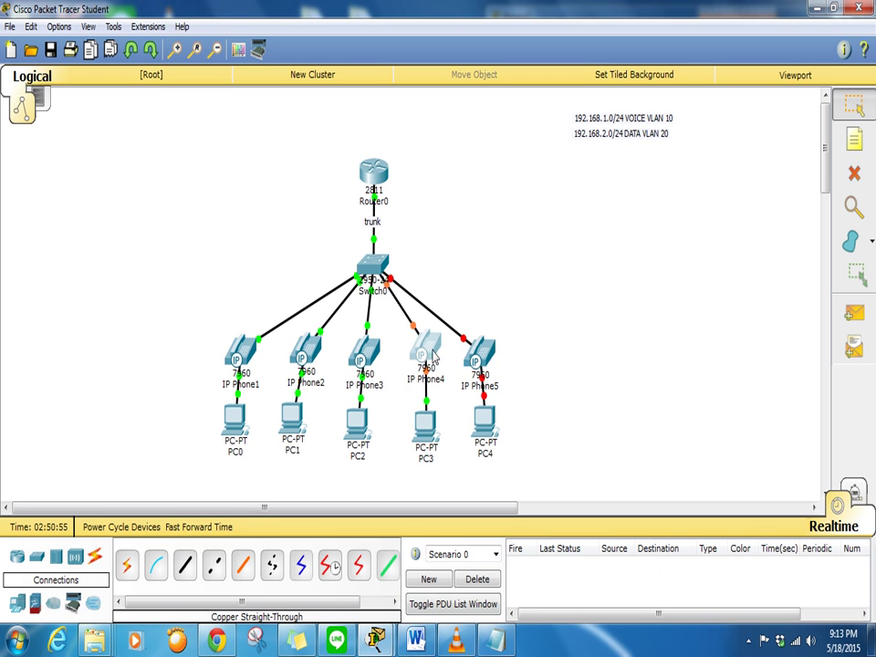
Reopen IP Phone4 on its GUI tab so its 'Configuring IP' screen is visible
left_click_drag(426, 354, 421, 359)
left_click(422, 358)
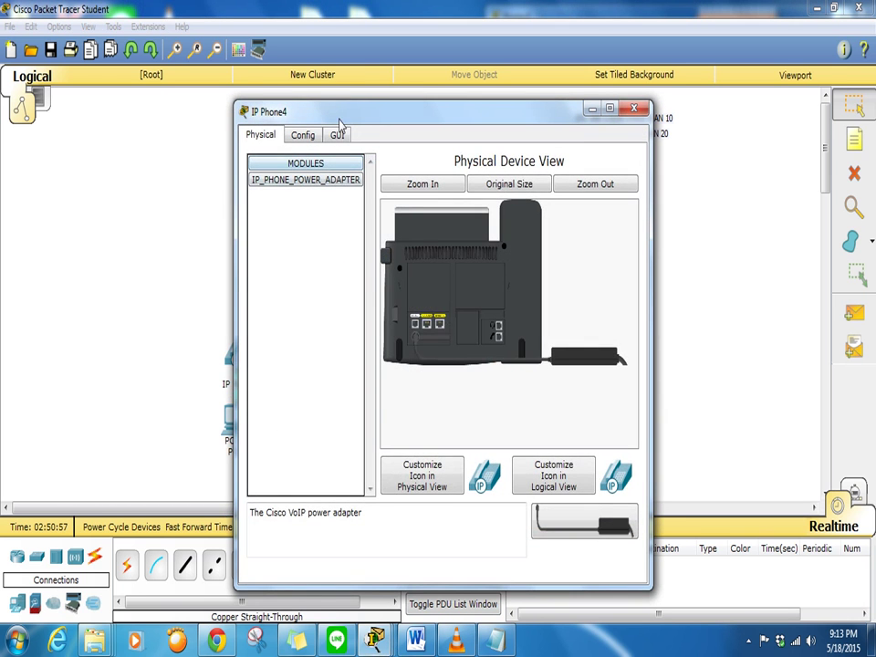
left_click(337, 134)
left_click_drag(382, 116, 159, 101)
mouse_move(374, 640)
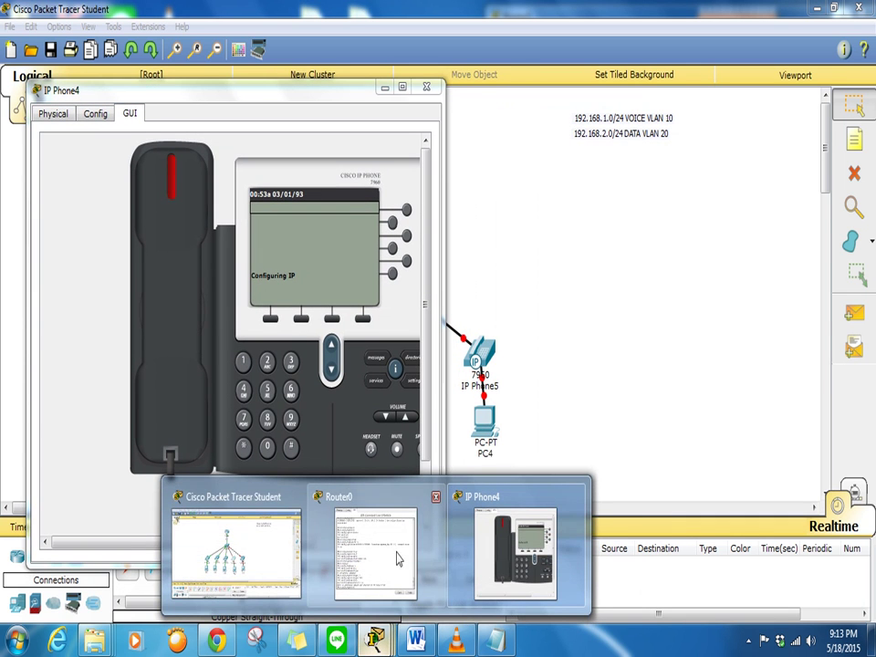
left_click(475, 566)
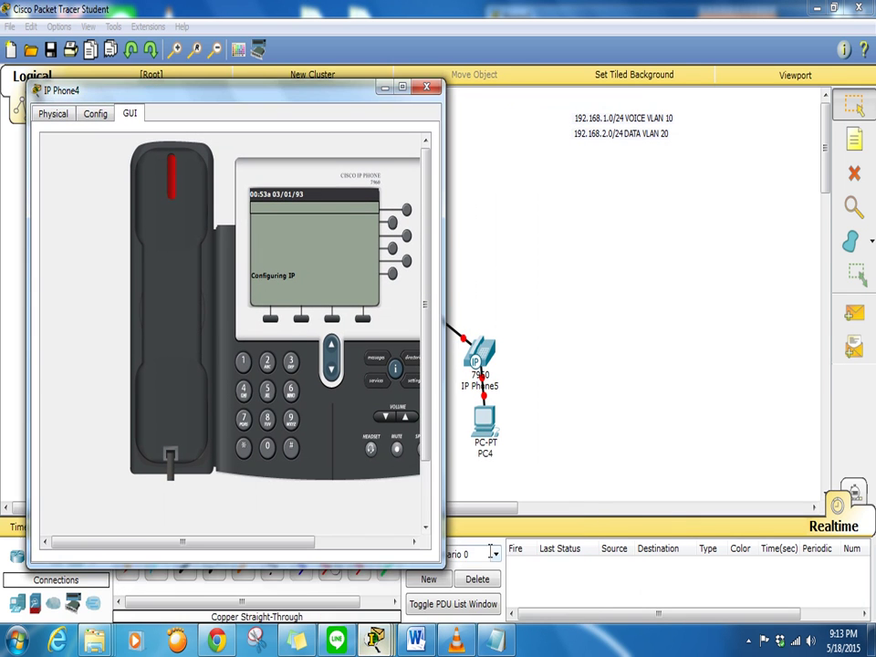
Rerun 'button 1:4' on Router0 until IP Phone4 registers as ephone-4 at 192.168.1.24, then close its window
mouse_move(374, 640)
left_click(368, 558)
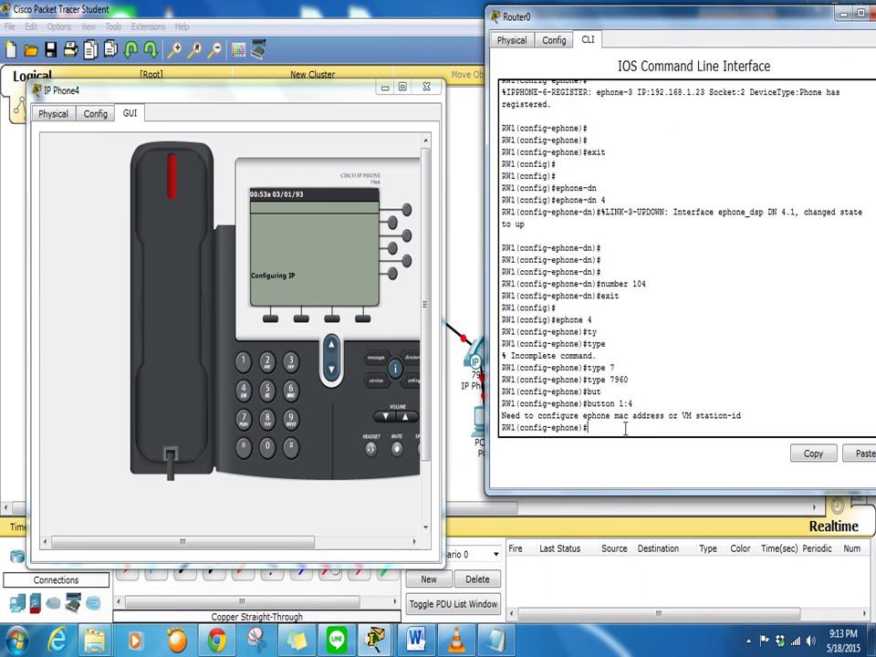
key("Up")
key("Return")
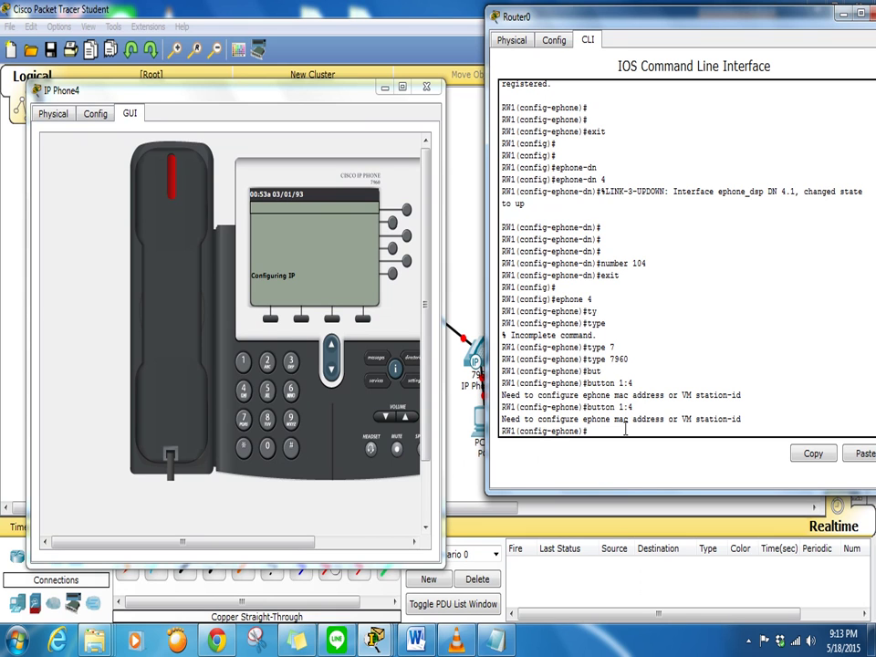
key("Up")
key("Return")
key("Up")
key("Return")
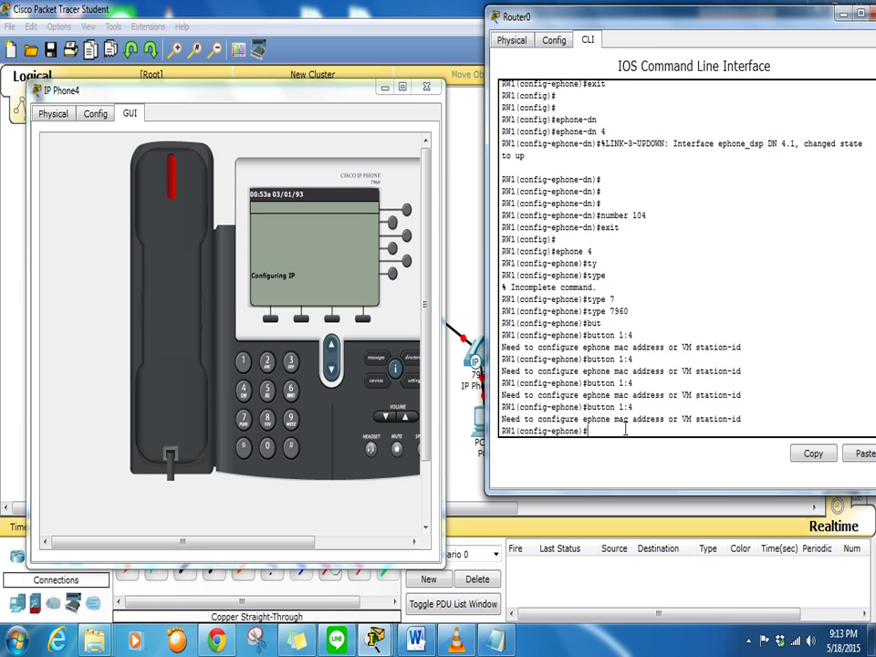
key("Up")
key("Return")
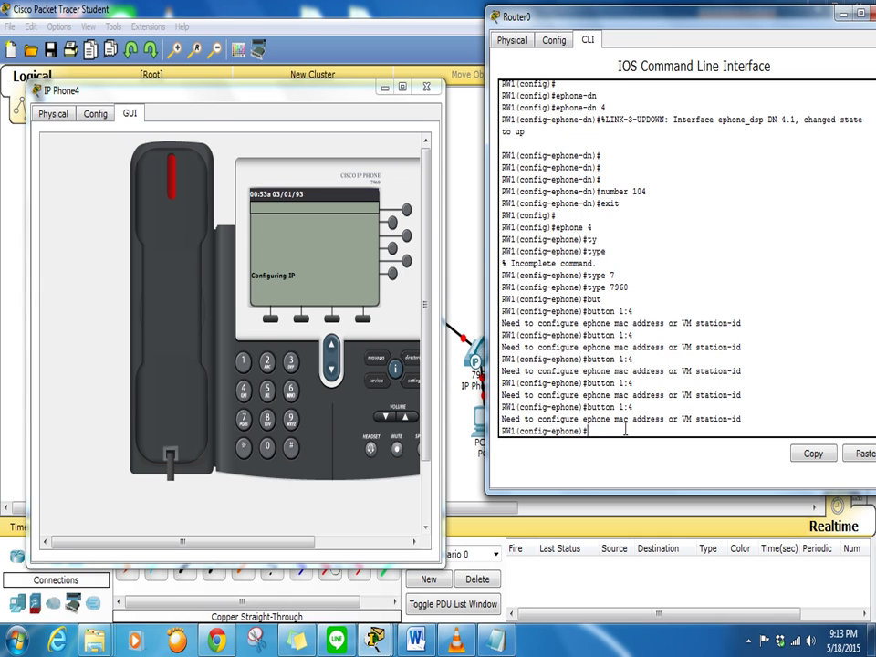
key("Up")
key("Return")
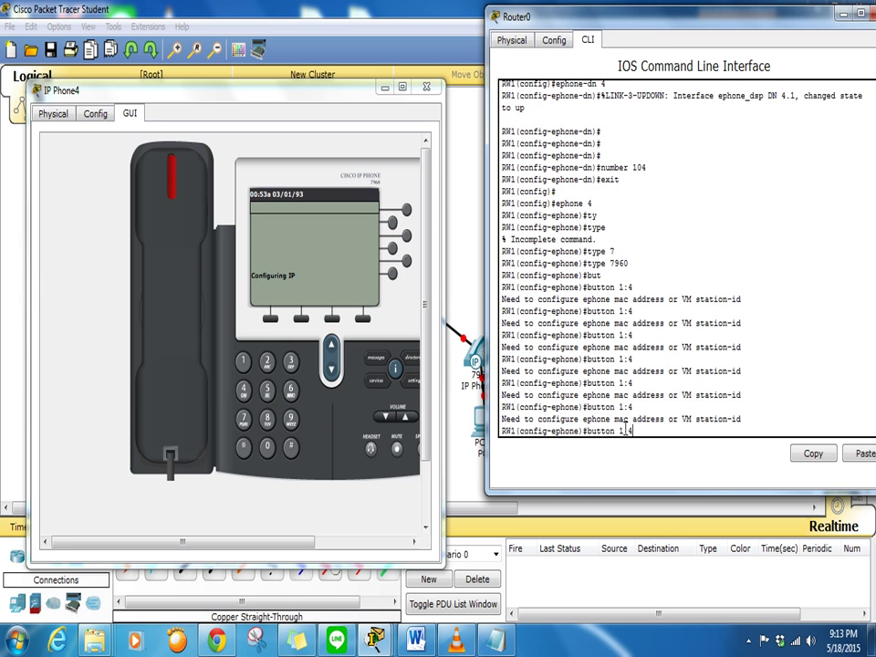
key("Up")
key("Return")
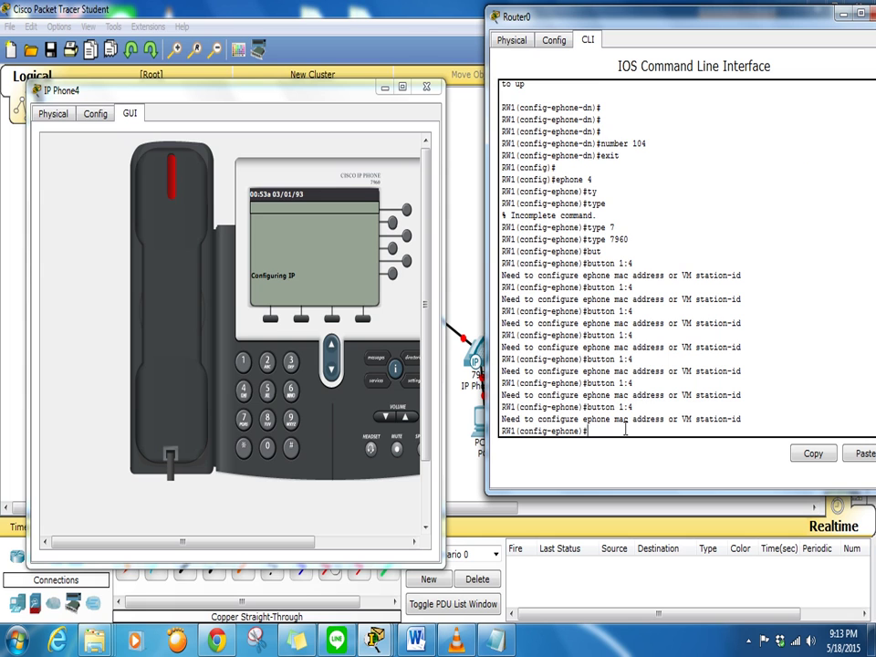
key("Up")
key("Return")
key("Up")
key("Return")
key("Up")
key("Return")
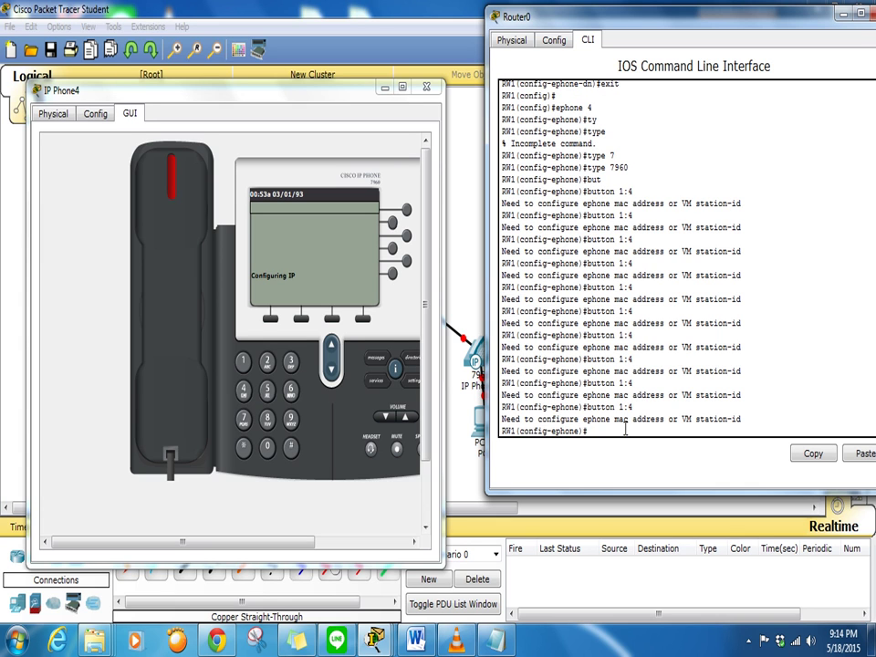
key("Up")
key("Return")
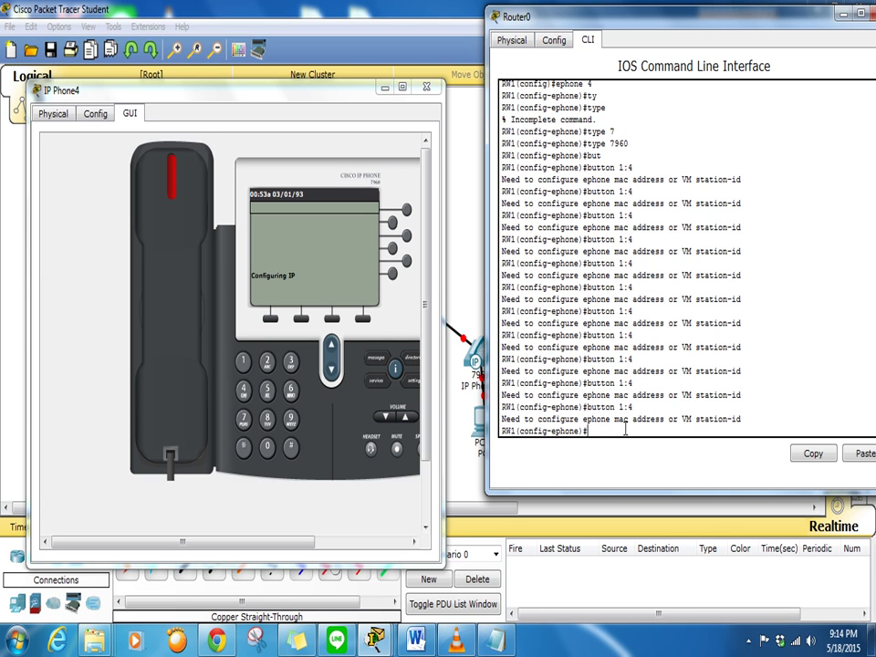
key("Up")
key("Return")
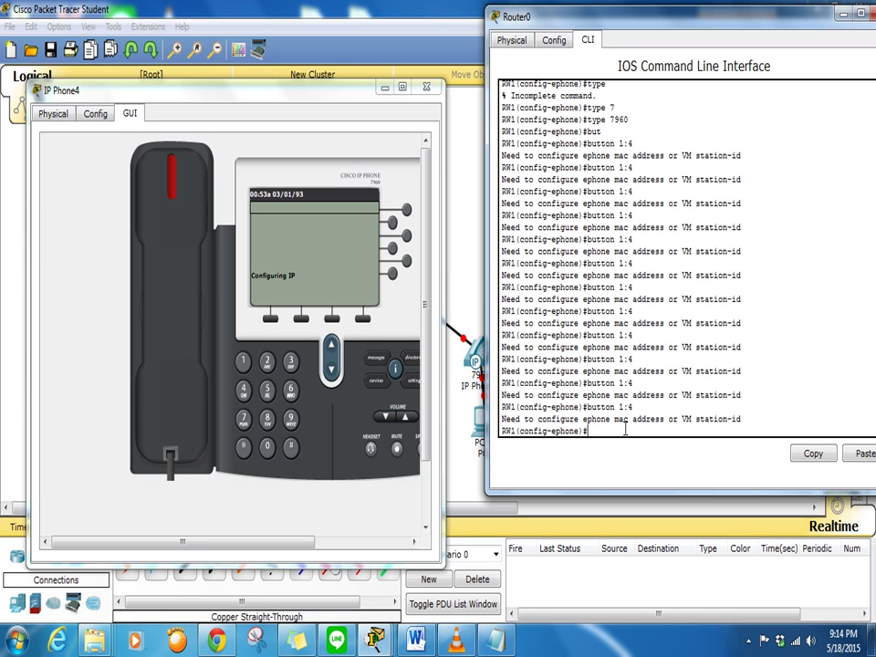
key("Up")
key("Return")
key("Up")
key("Return")
key("Up")
key("Return")
key("Up")
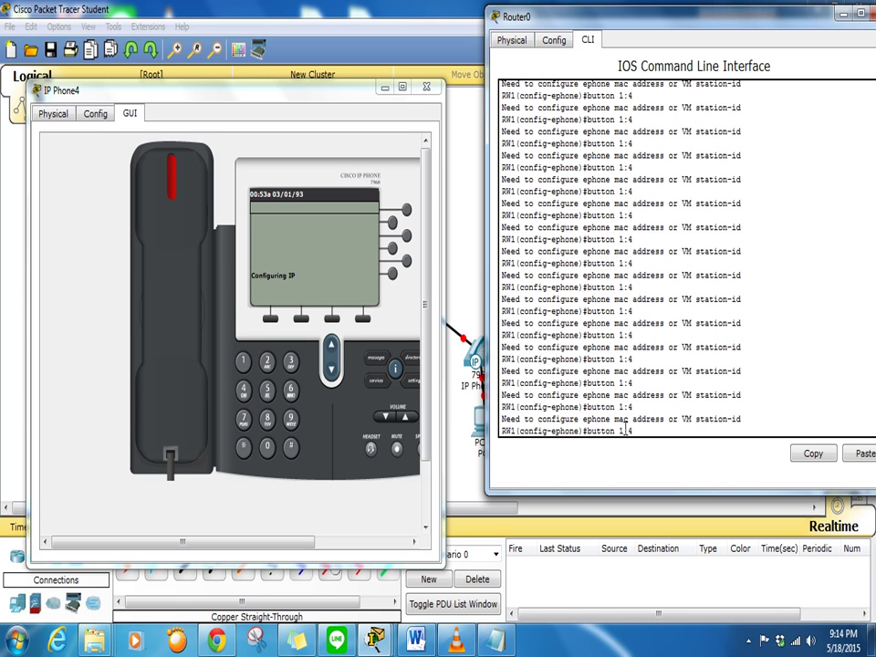
key("Down")
key("Up")
key("Down")
key("Up")
key("Return")
key("Up")
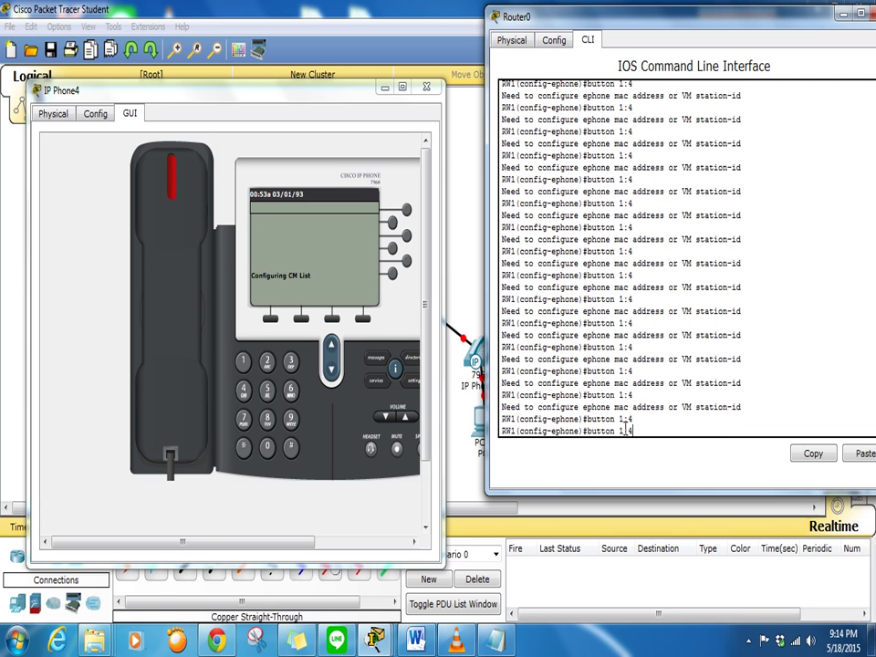
key("Return")
key("Up")
key("Return")
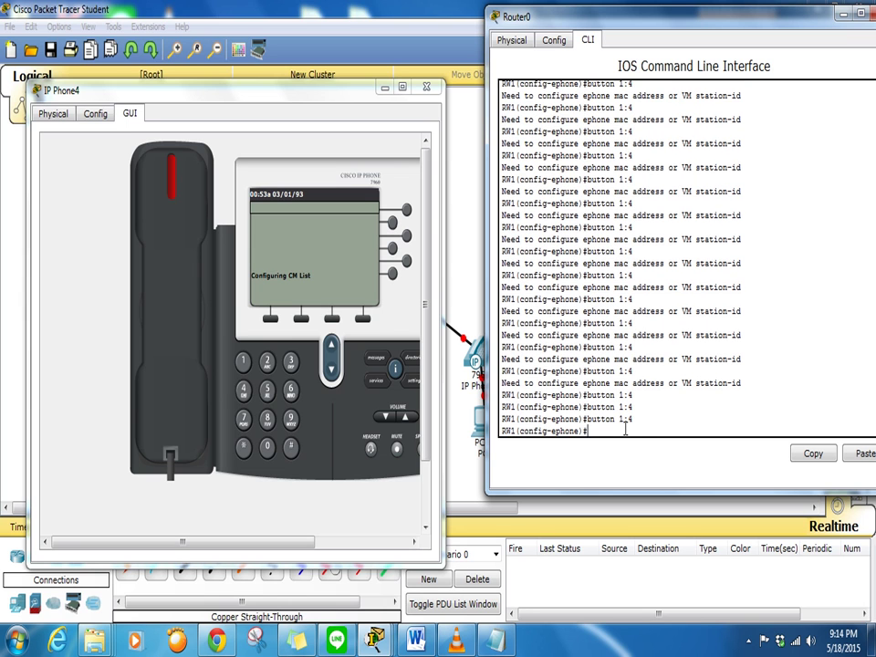
key("Up")
key("Return")
key("Up")
key("Return")
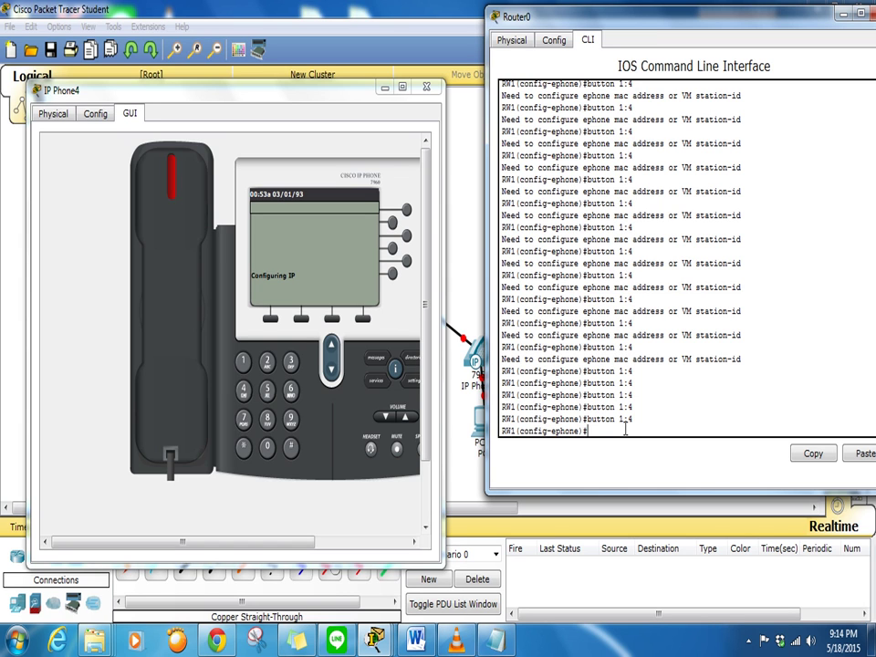
key("Return")
key("Return")
key("Return")
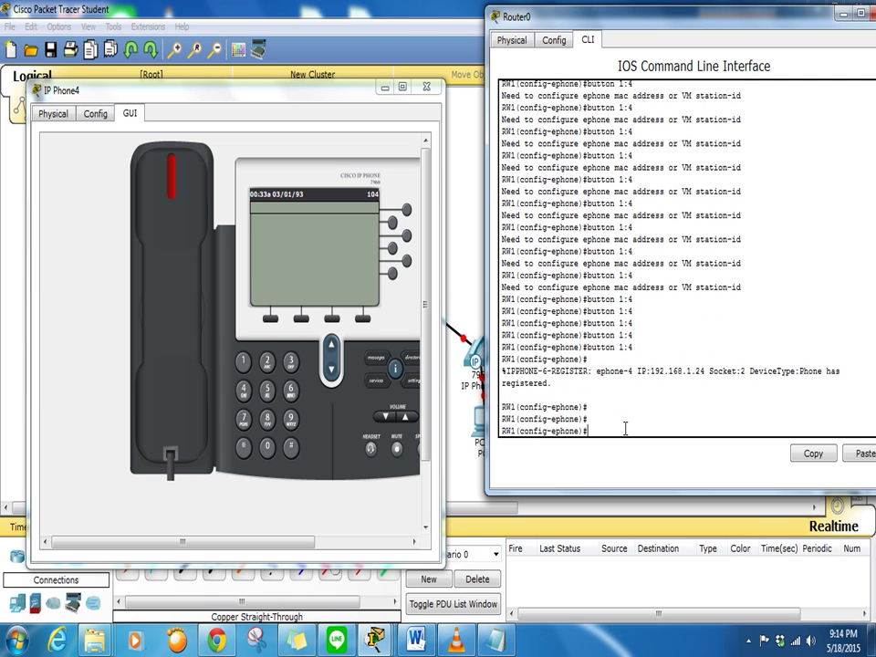
key("Return")
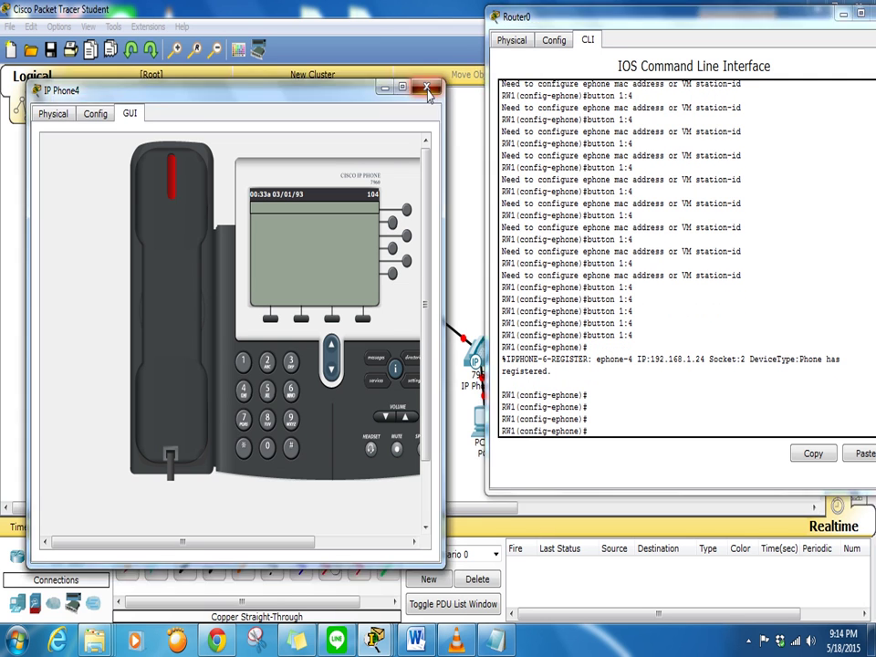
left_click(426, 88)
Leave ephone 4 and create ephone-dn 5 with number 105
type("exit")
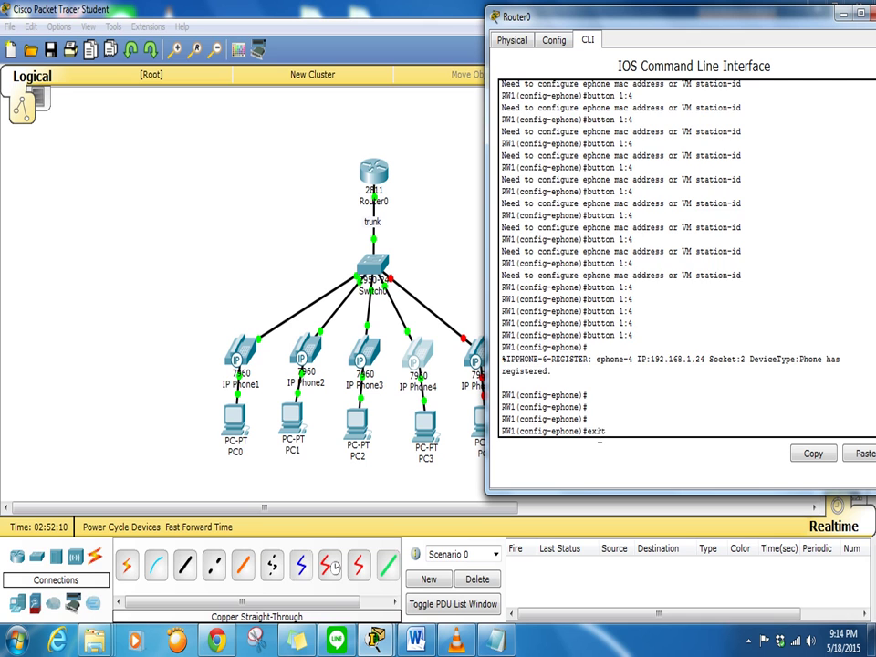
key("Return")
key("Return")
key("Return")
type("ephone")
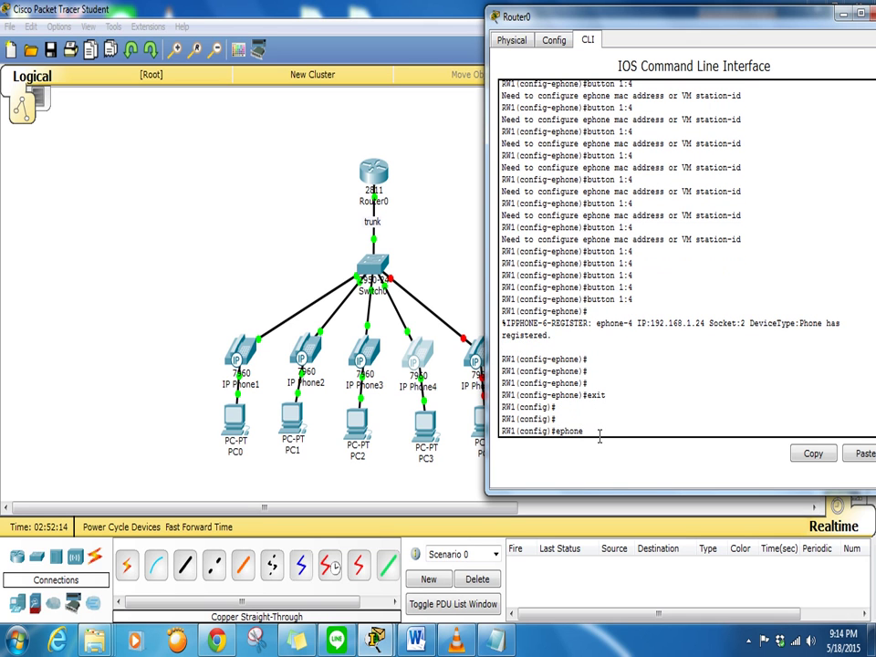
type("-dn 5")
key("Return")
key("Return")
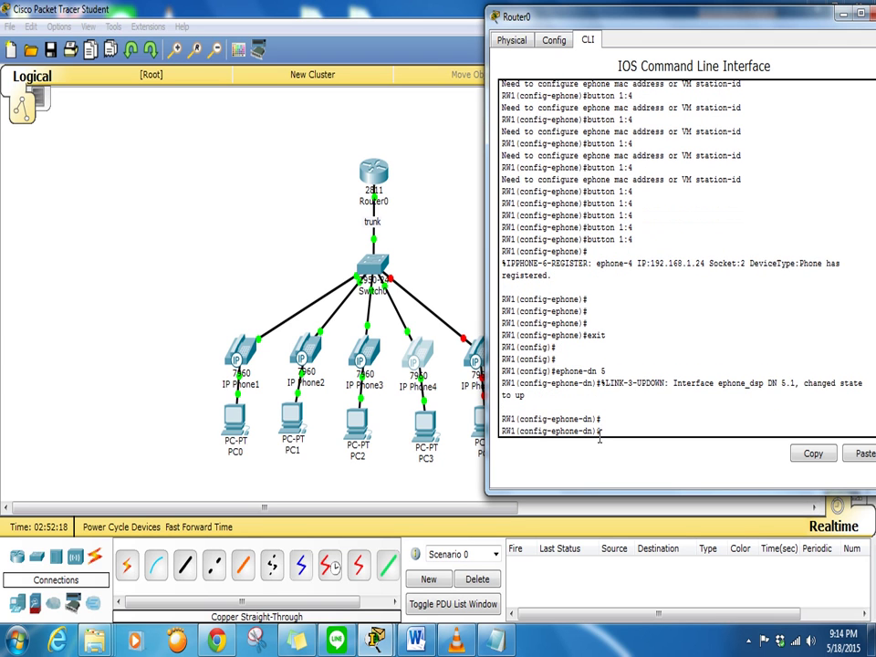
type("number 105")
key("Return")
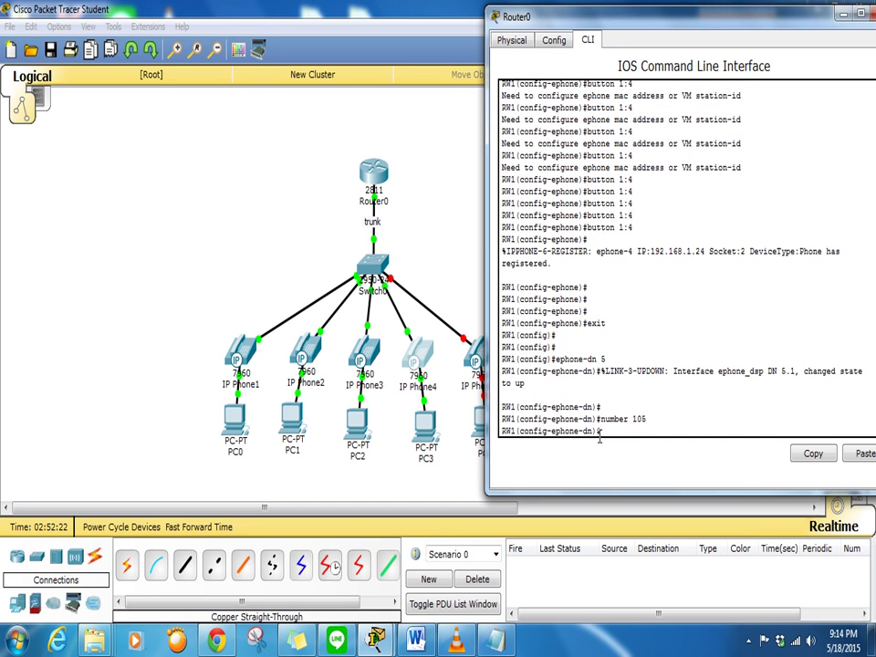
type("exit")
key("Return")
key("Return")
key("Return")
Configure ephone 5 as type 7960 with button 1:5
type("ephoen")
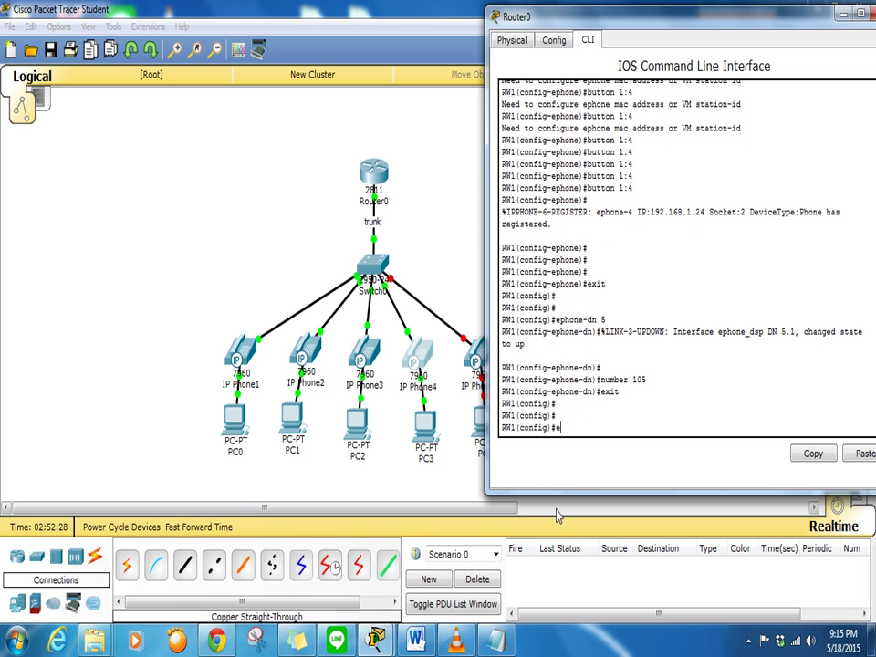
key("BackSpace")
key("BackSpace")
type("ne 5")
key("Return")
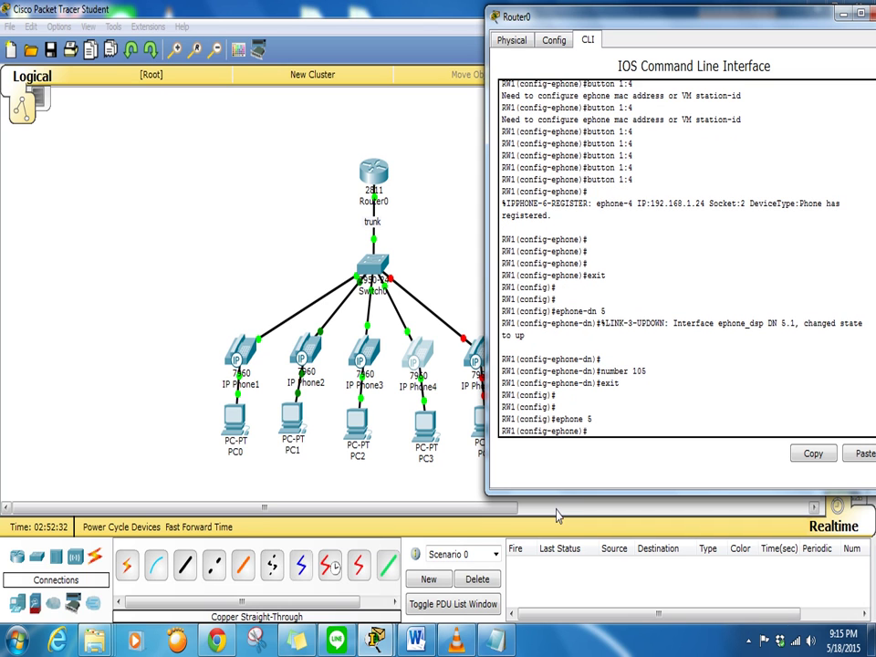
type("ty")
key("Tab")
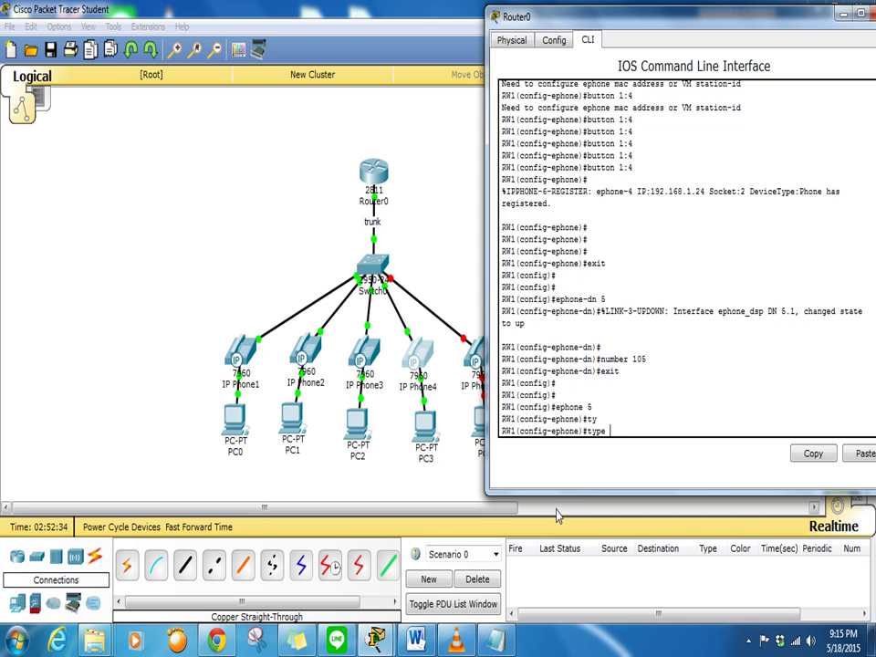
type("7")
key("Tab")
type("960")
key("Return")
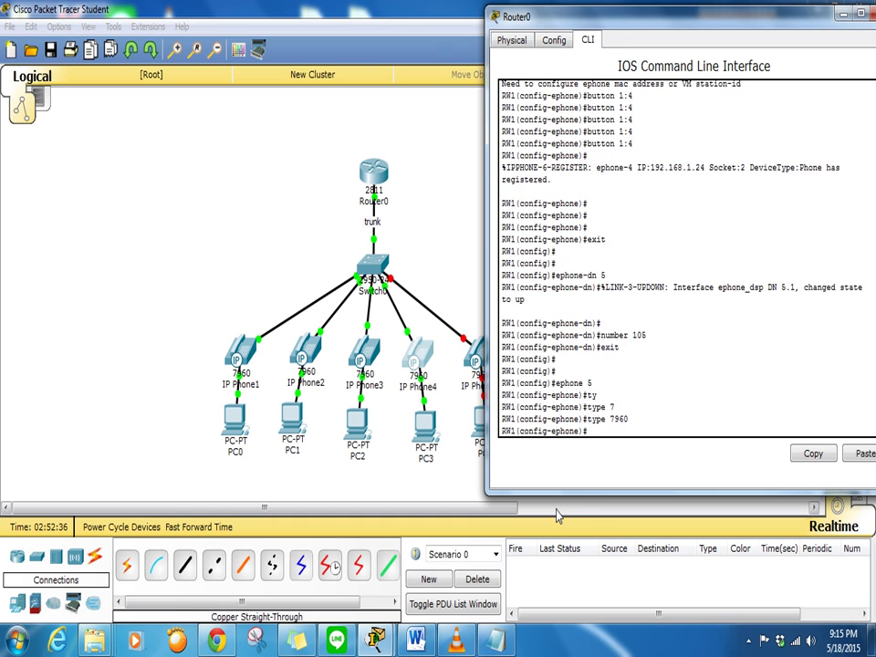
type("bu")
key("Tab")
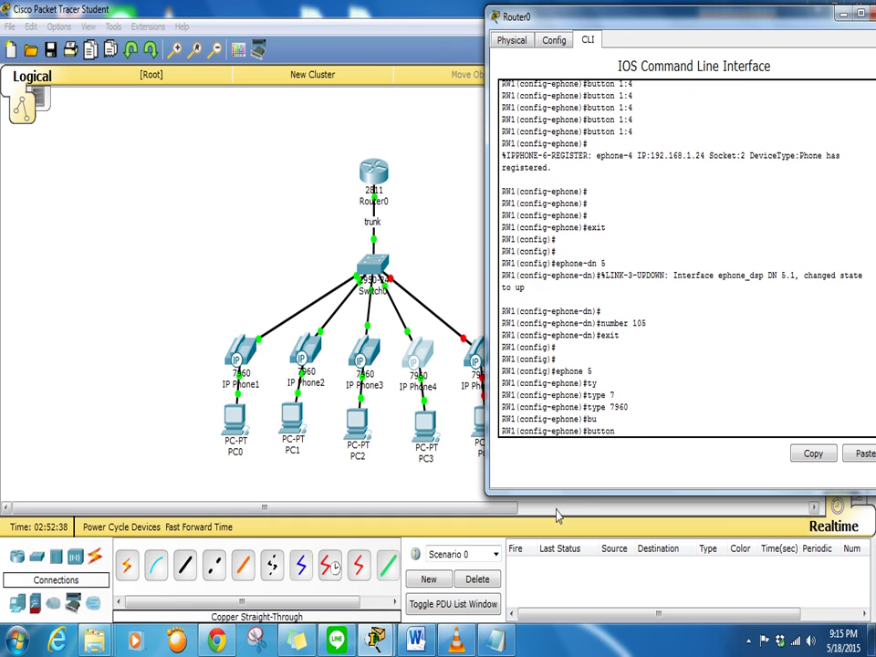
type("1:5")
key("Return")
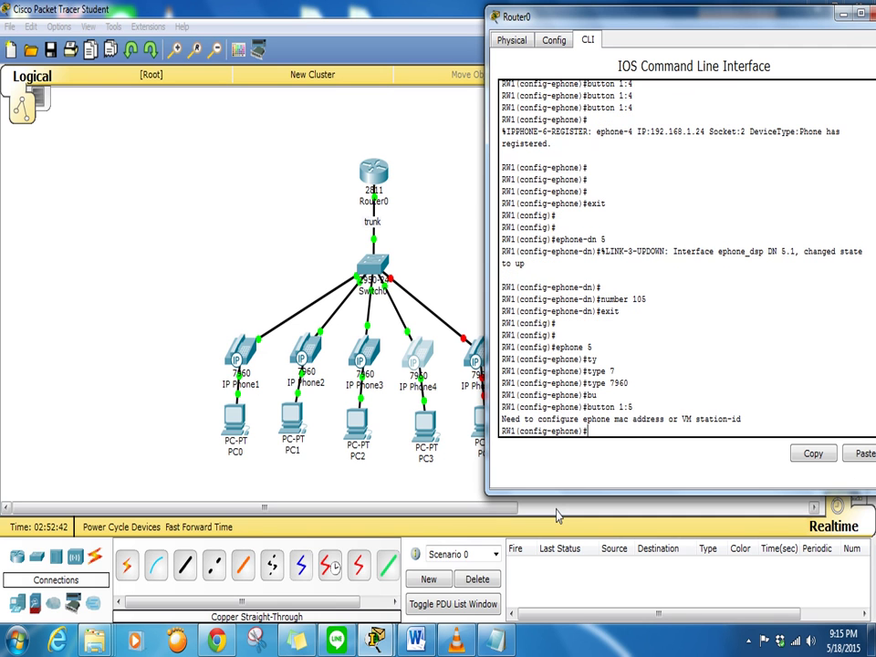
Plug in IP Phone5's power adapter and show its GUI phone screen, minimizing the media player
left_click(473, 354)
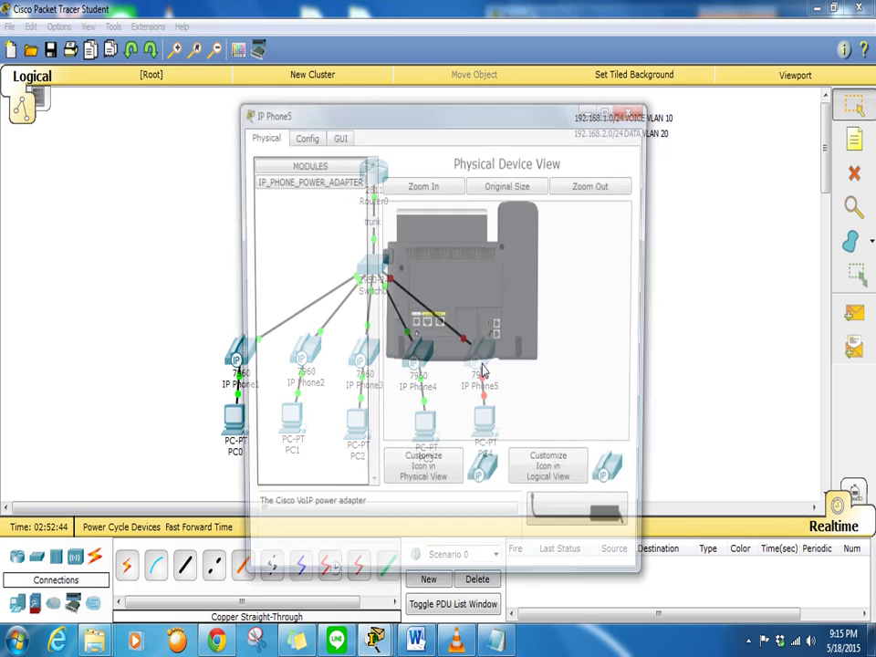
left_click_drag(583, 522, 421, 354)
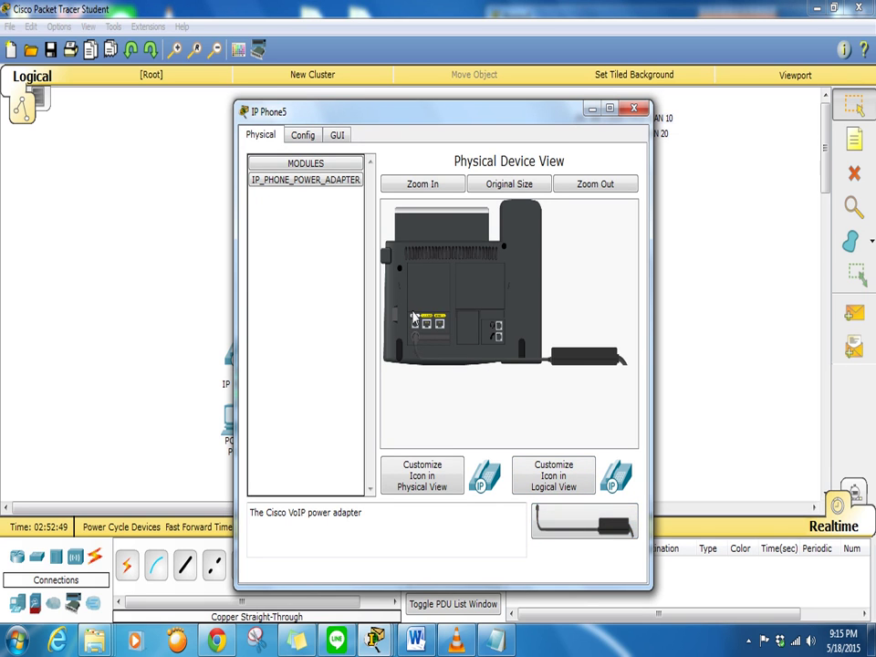
left_click(335, 136)
left_click_drag(445, 123, 202, 76)
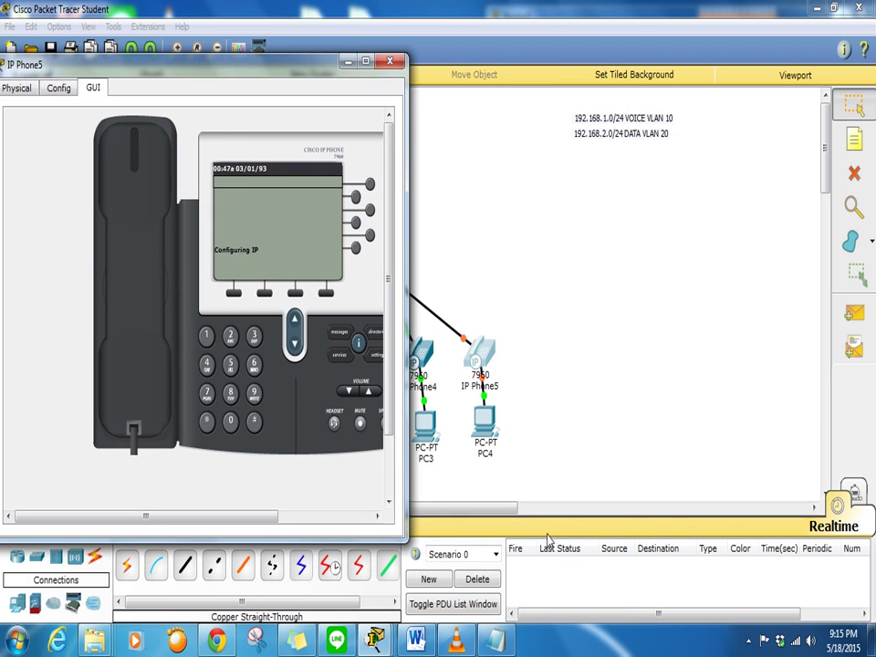
left_click(475, 643)
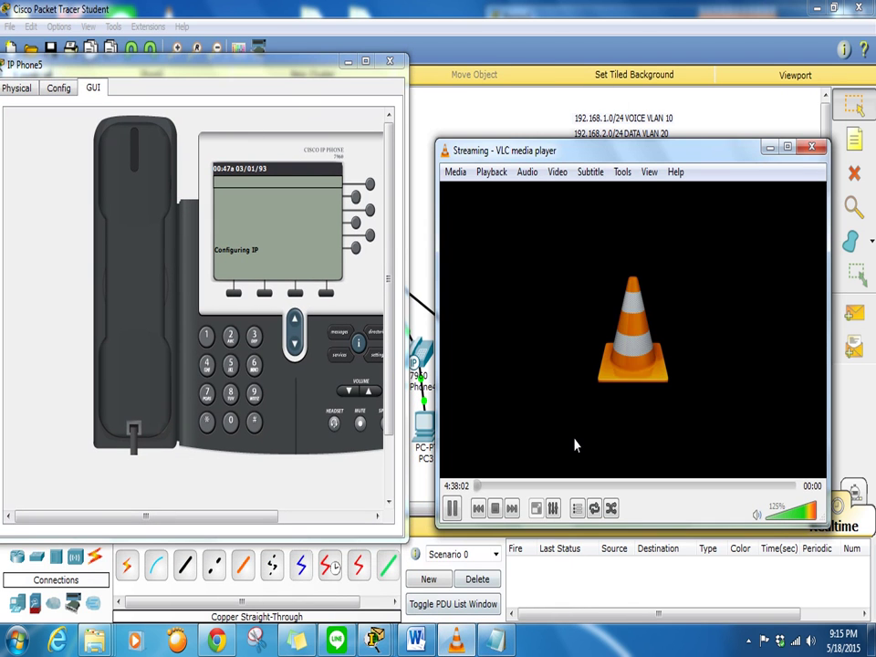
left_click(769, 147)
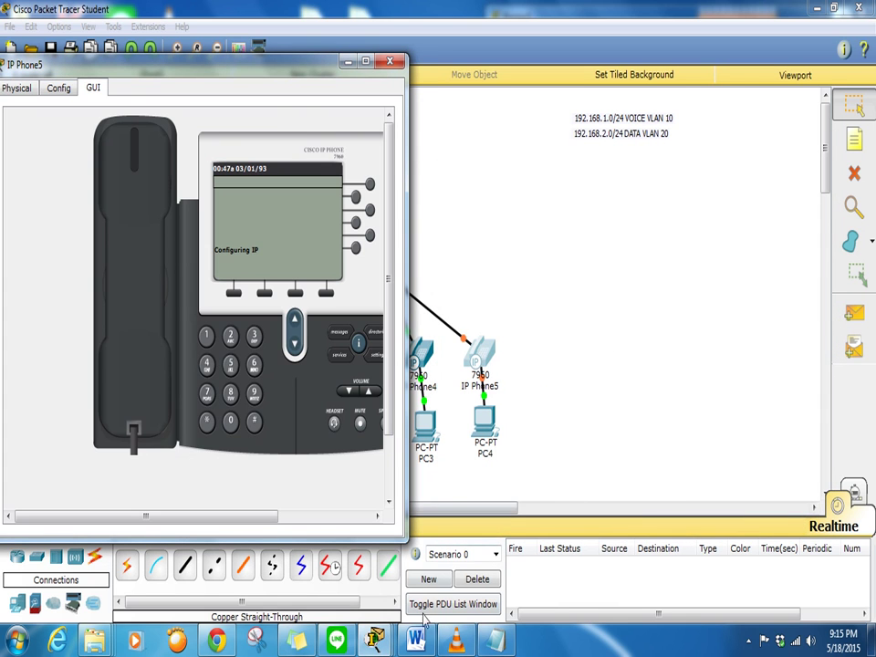
Rerun 'button 1:5' until IP Phone5 registers as ephone-5 at 192.168.1.25
mouse_move(389, 644)
left_click(397, 571)
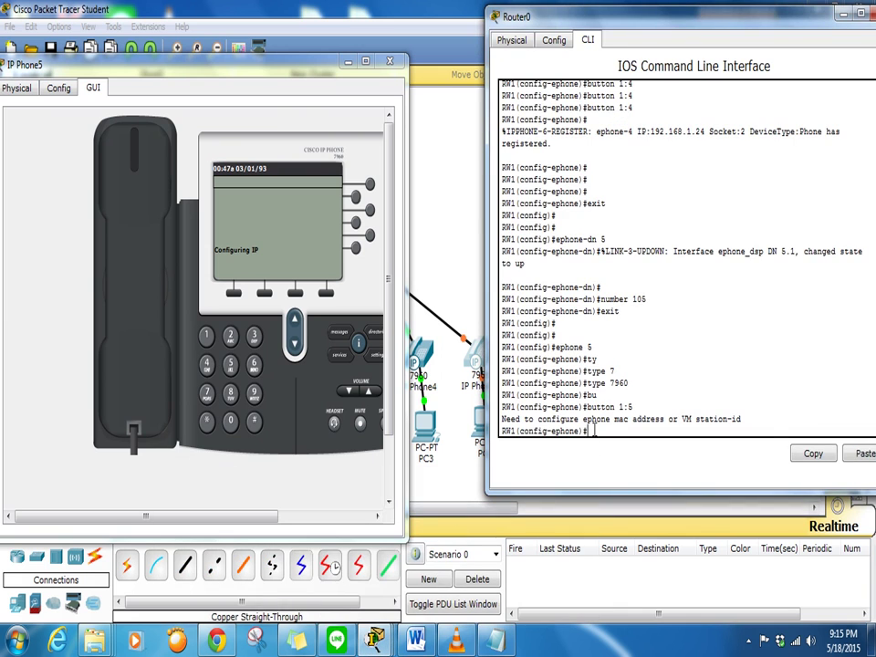
key("Up")
key("Return")
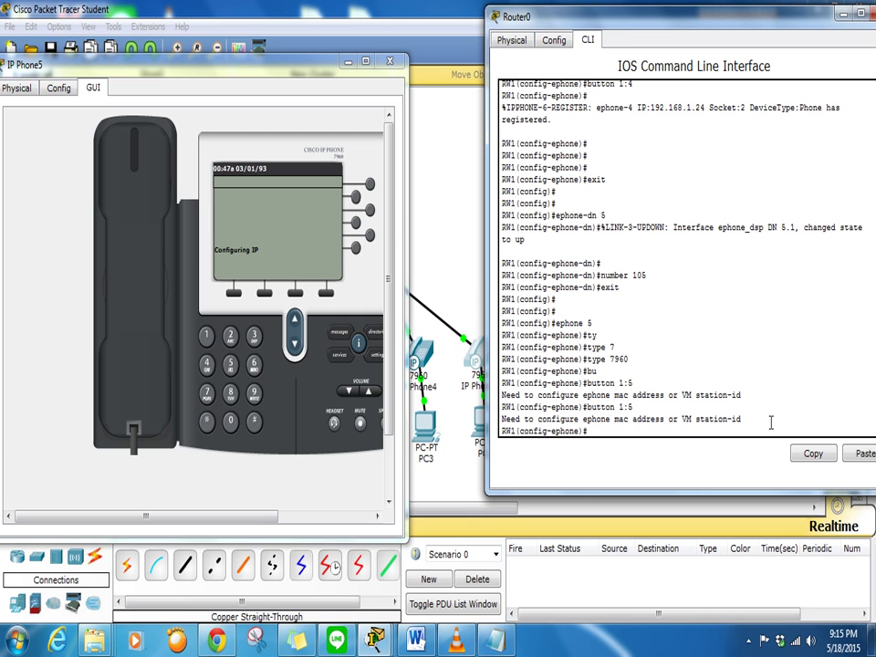
key("Up")
key("Return")
key("Up")
key("Return")
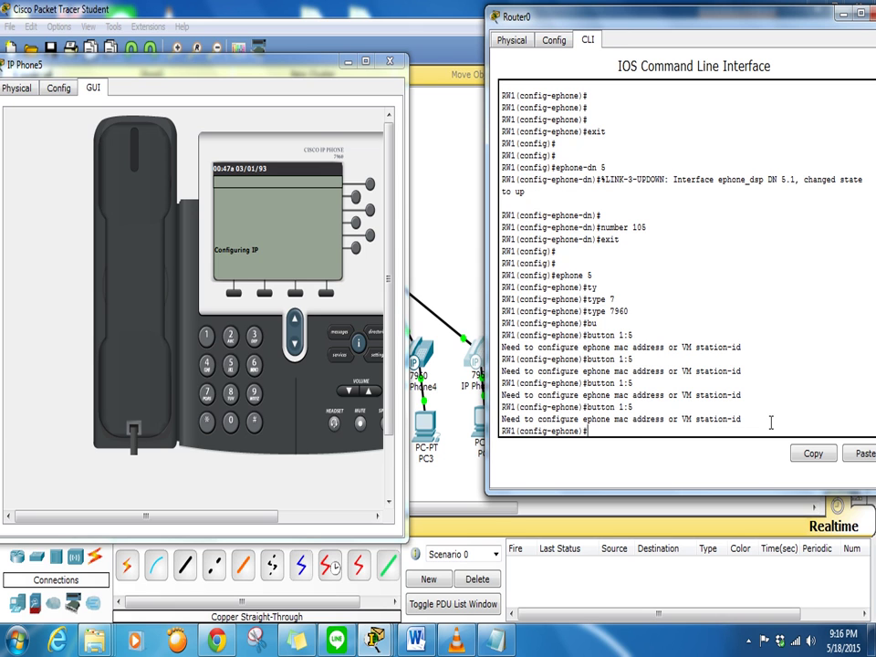
key("Up")
key("Return")
key("Up")
key("Return")
key("Up")
key("Return")
key("Up")
key("Return")
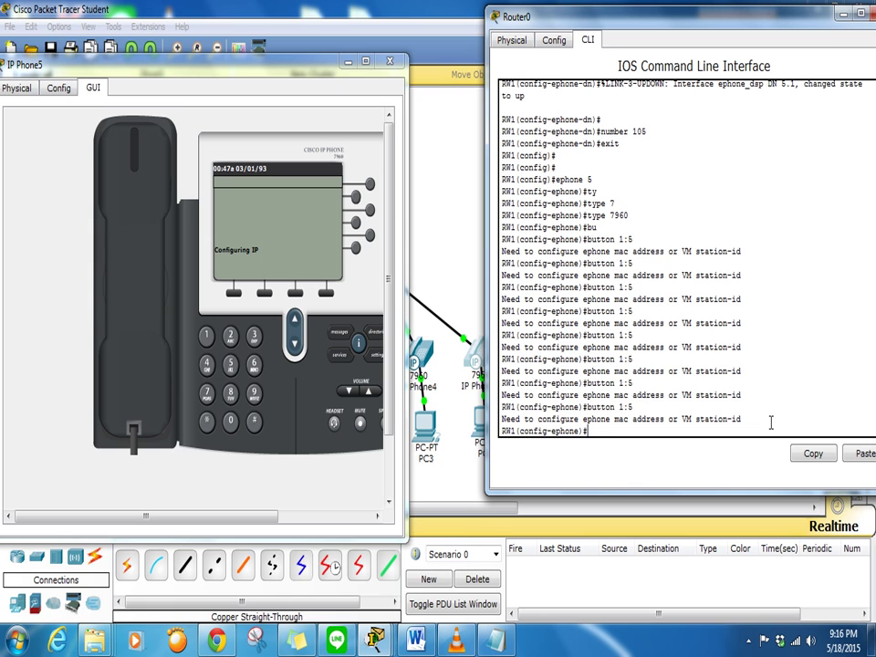
key("Up")
key("Return")
key("Up")
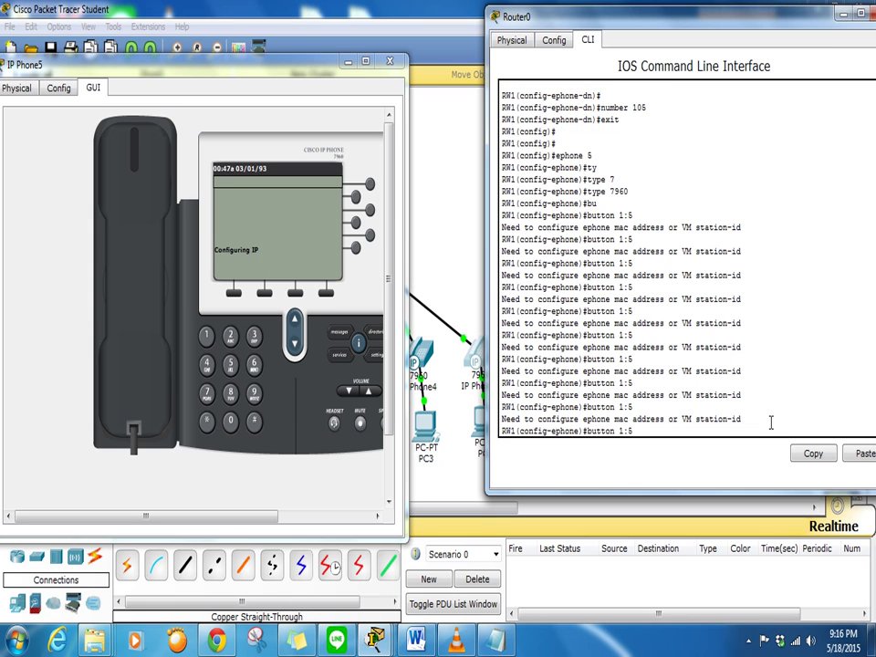
key("Return")
key("Up")
key("Return")
key("Up")
key("Return")
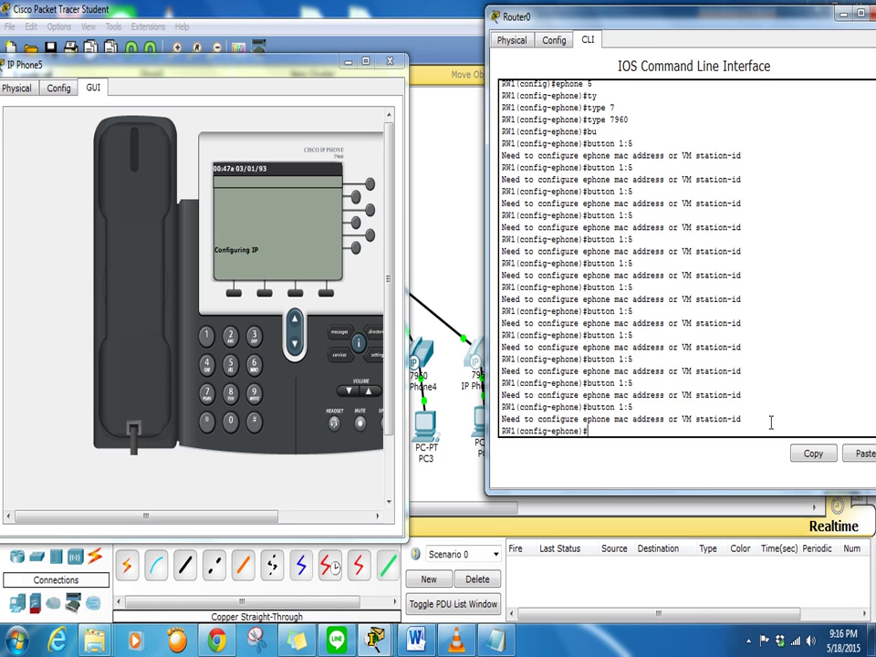
key("Up")
key("Return")
key("Up")
key("Return")
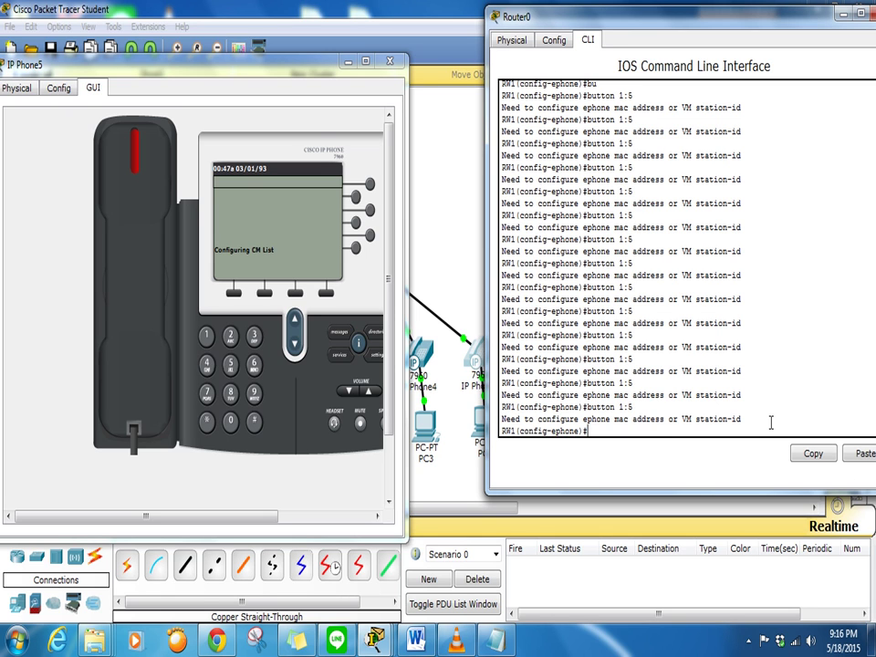
key("Up")
key("Return")
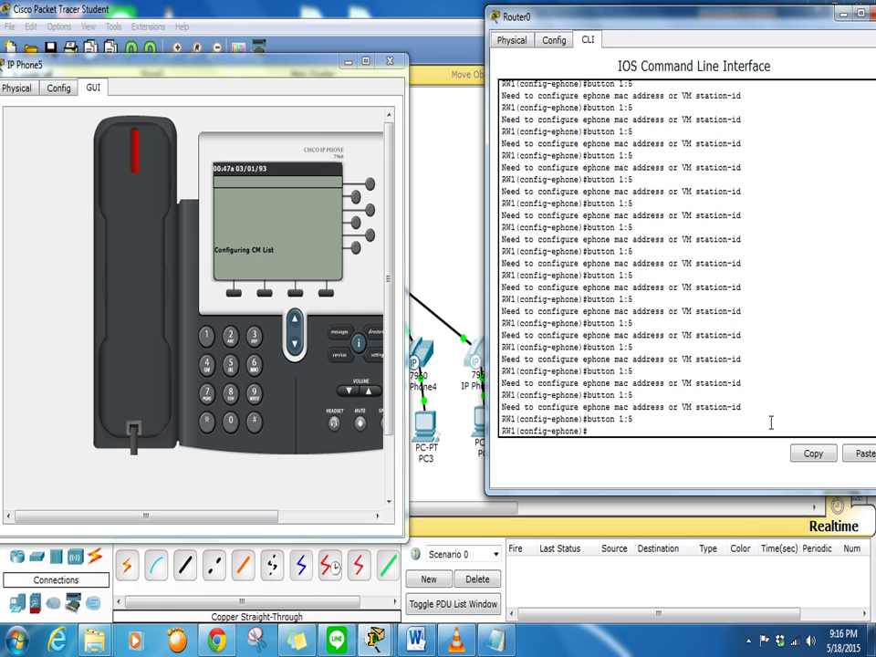
key("Up")
key("Return")
key("Up")
key("Return")
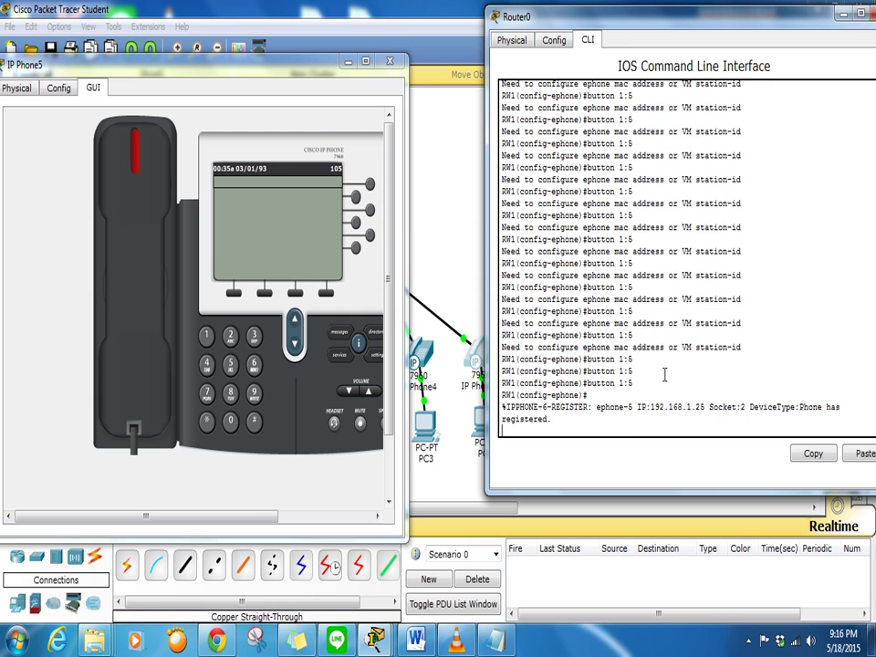
key("Return")
key("Return")
key("Return")
key("Return")
Exit to privileged EXEC mode and run 'show run' to display the running-config
type("exit")
key("Return")
key("Return")
key("Return")
key("Return")
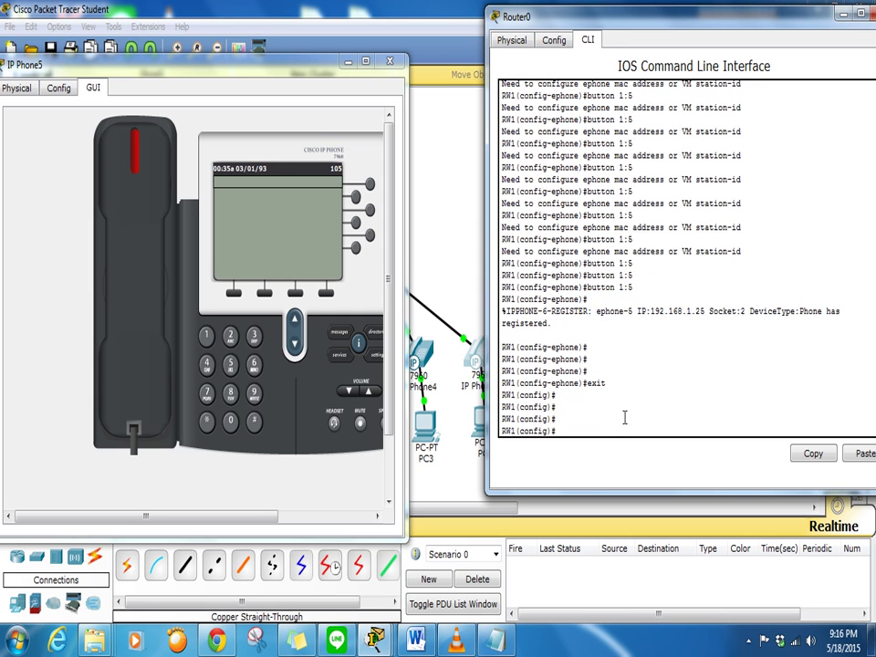
type("exir")
key("Return")
key("Return")
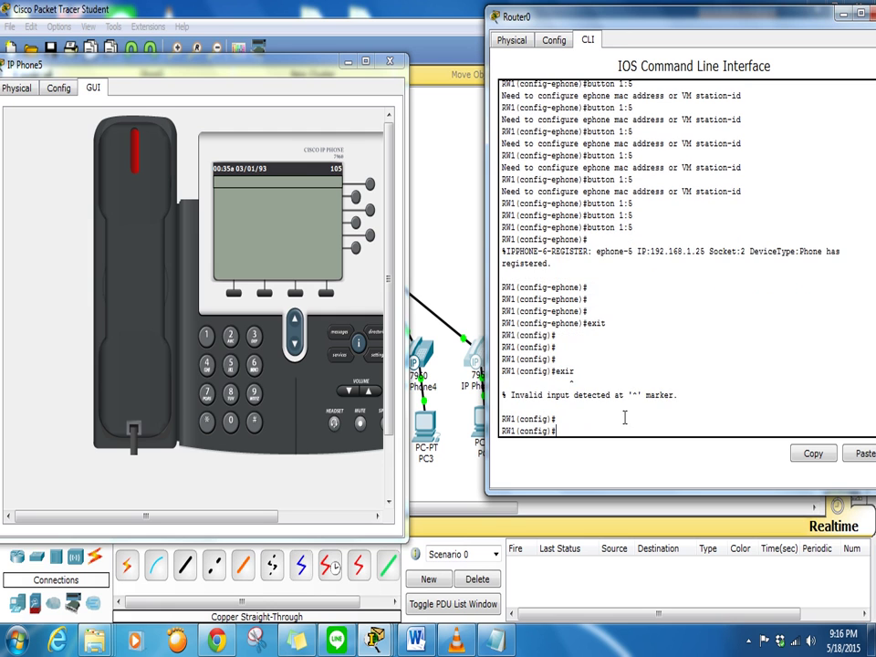
type("exit")
key("Return")
key("Return")
key("Return")
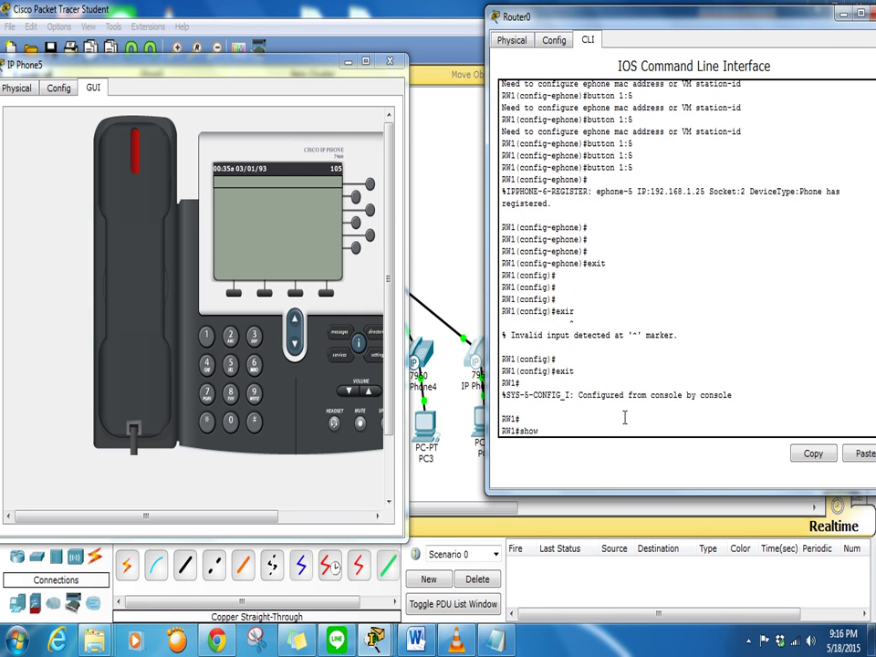
type("show run")
key("Return")
key("Return")
key("Return")
key("Return")
key("Return")
key("Return")
key("Return")
key("Return")
key("Return")
key("Return")
key("Return")
key("Return")
key("Return")
key("Return")
key("Return")
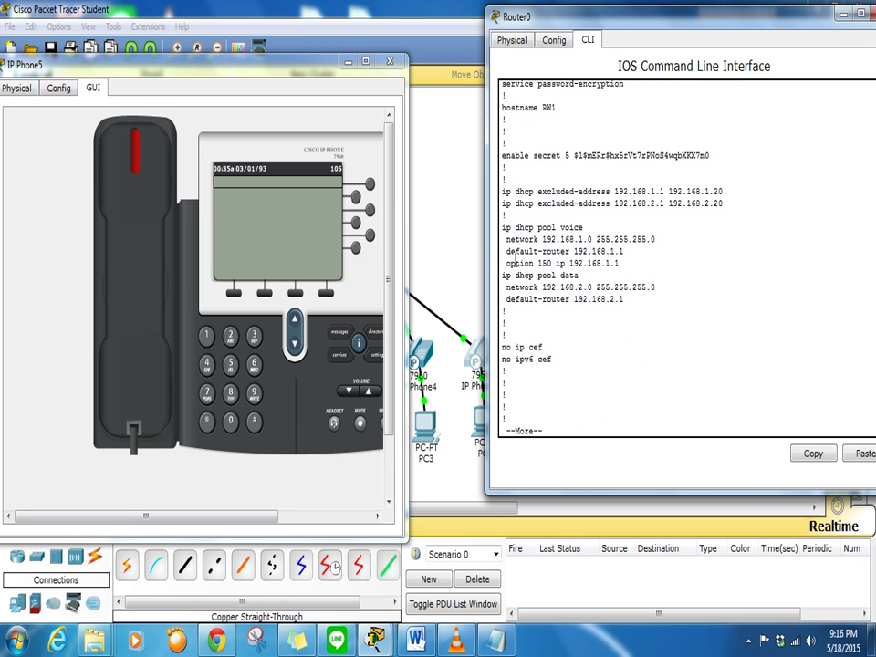
Highlight the voice and data DHCP pool settings in Router0's running-config
left_click_drag(500, 228, 621, 262)
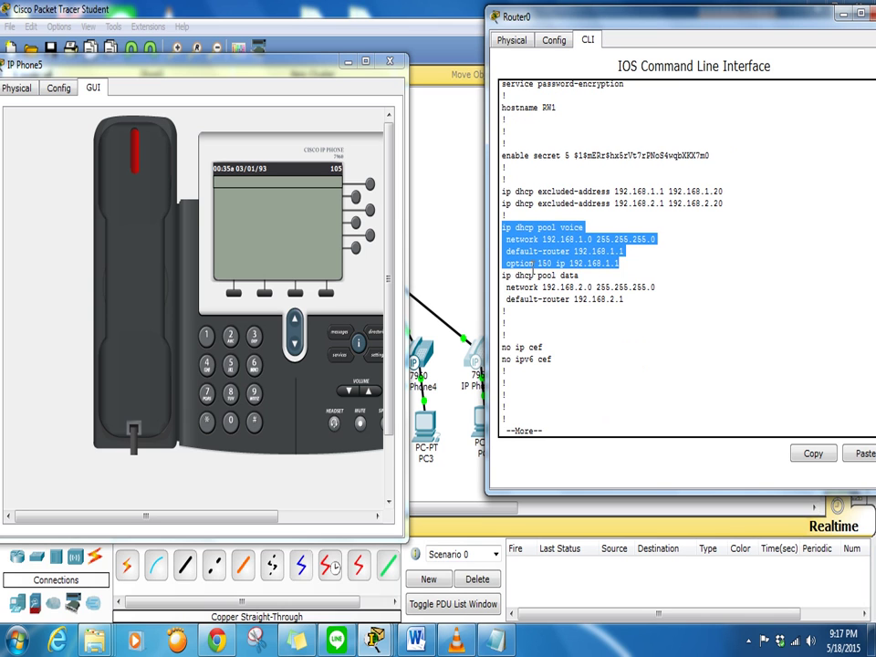
left_click_drag(508, 281, 618, 301)
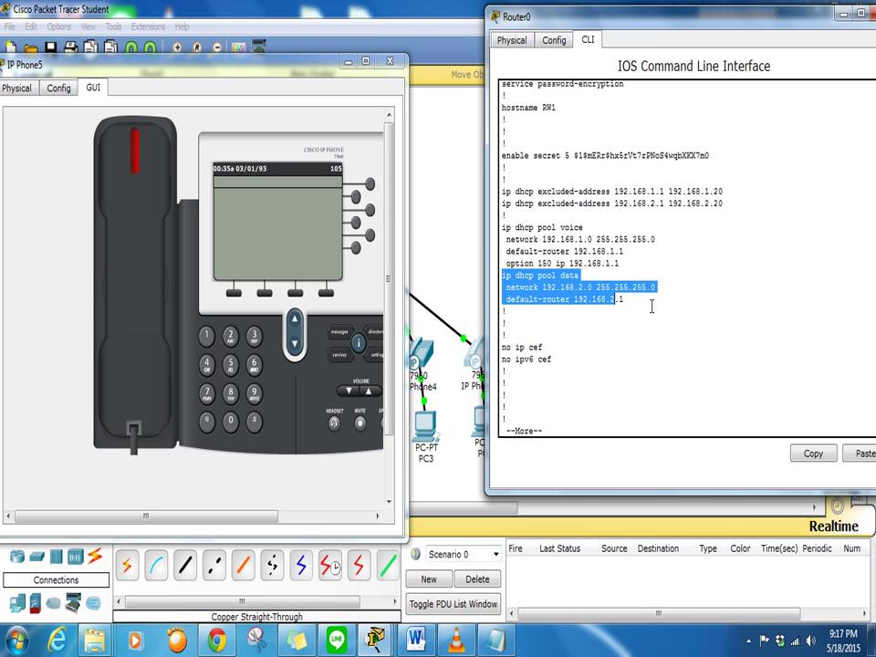
scroll(682, 309, "down", 1)
key("space")
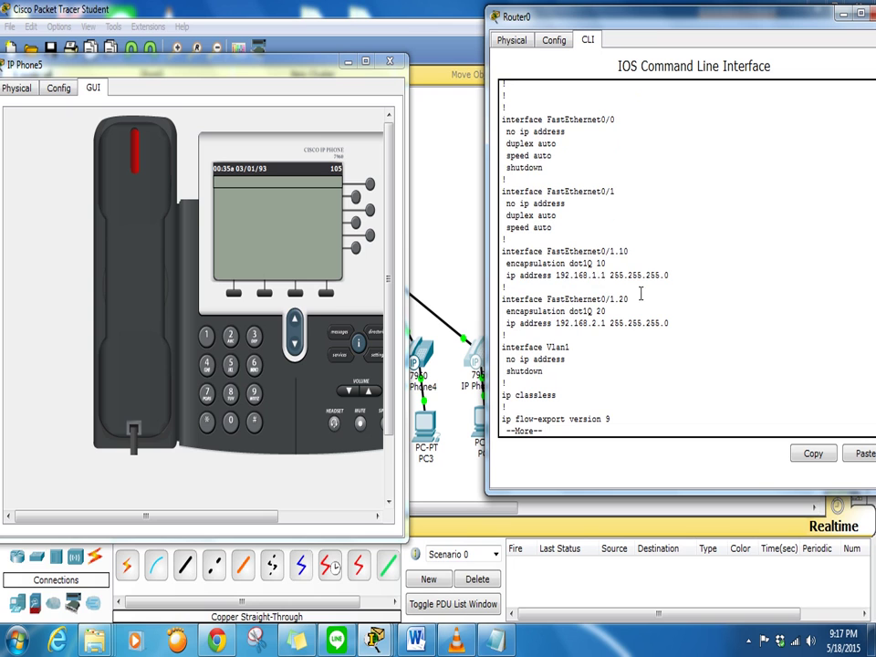
Highlight the FastEthernet0/1.10 and 0/1.20 subinterfaces and the telephony-service block
left_click_drag(500, 247, 676, 331)
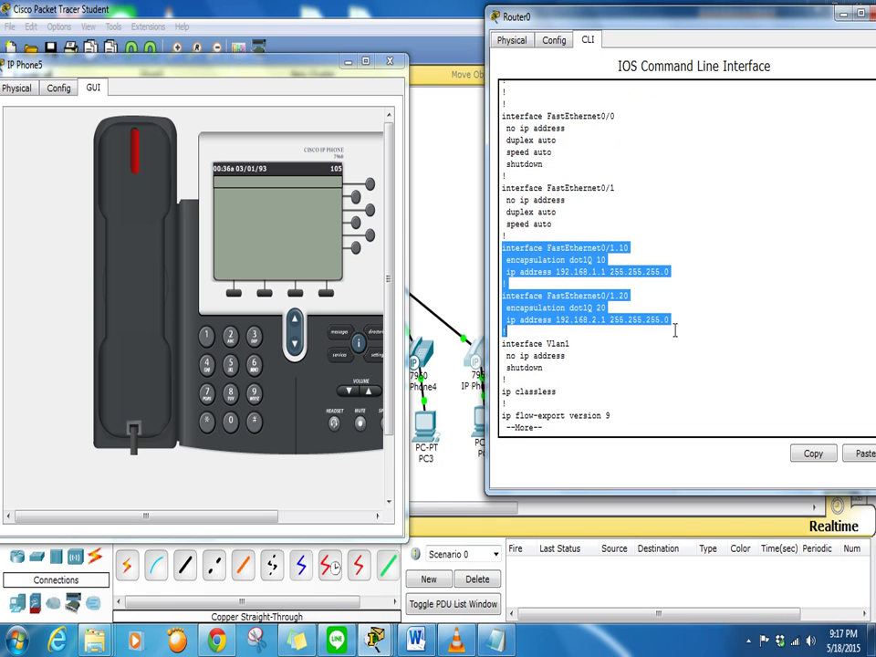
left_click(675, 331)
key("space")
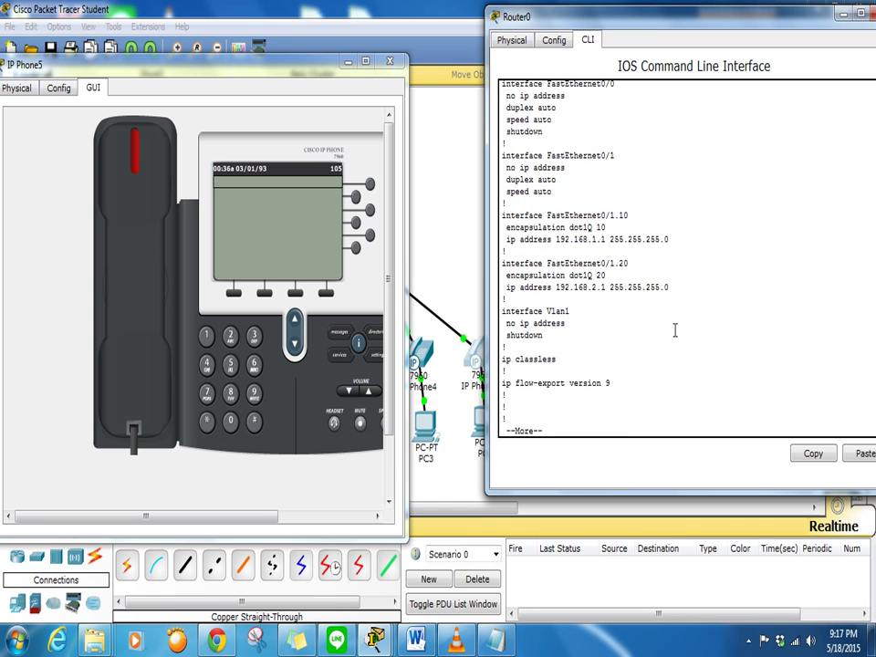
key("Return")
key("Return")
key("Return")
key("Return")
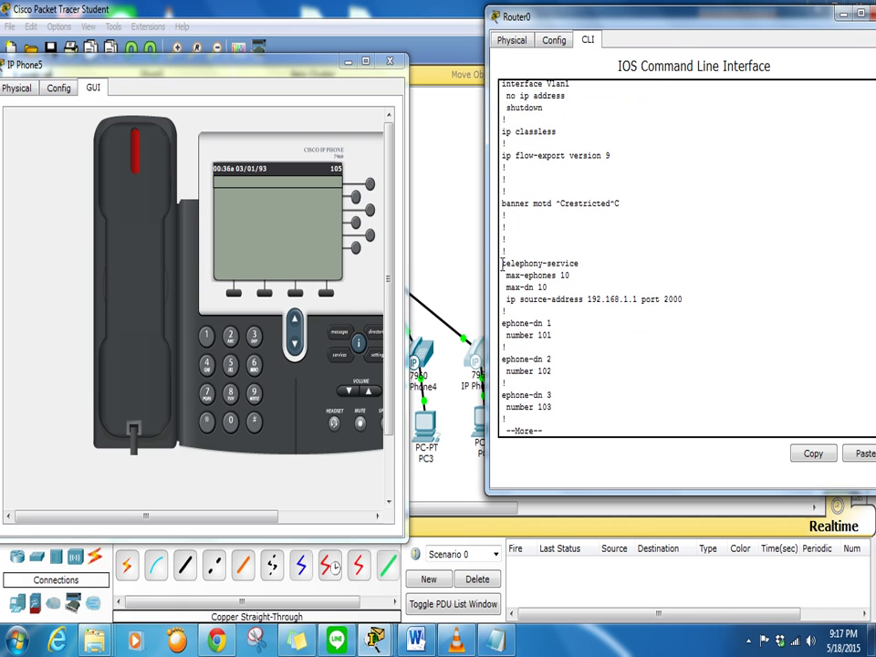
left_click_drag(502, 264, 686, 310)
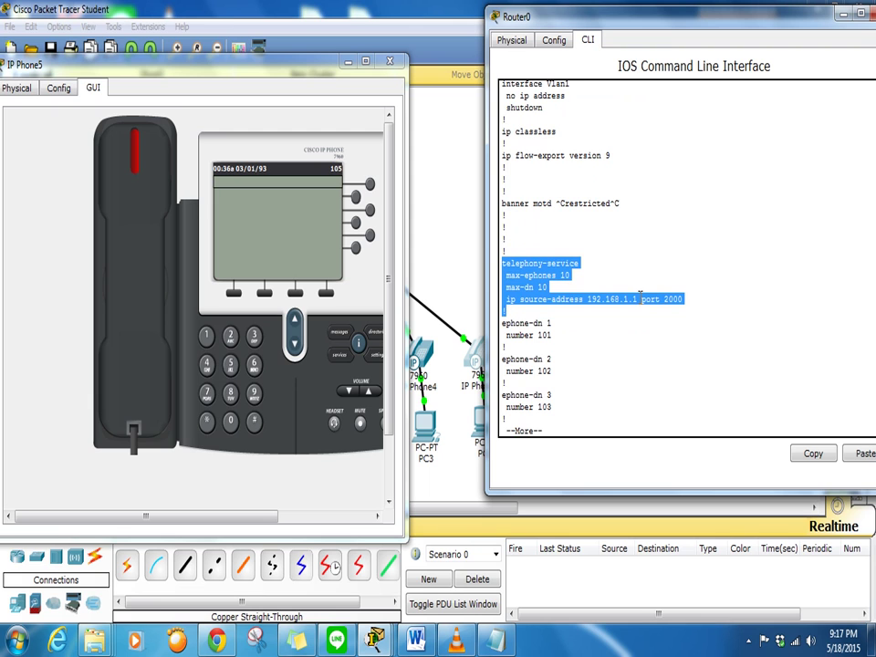
left_click_drag(636, 298, 504, 284)
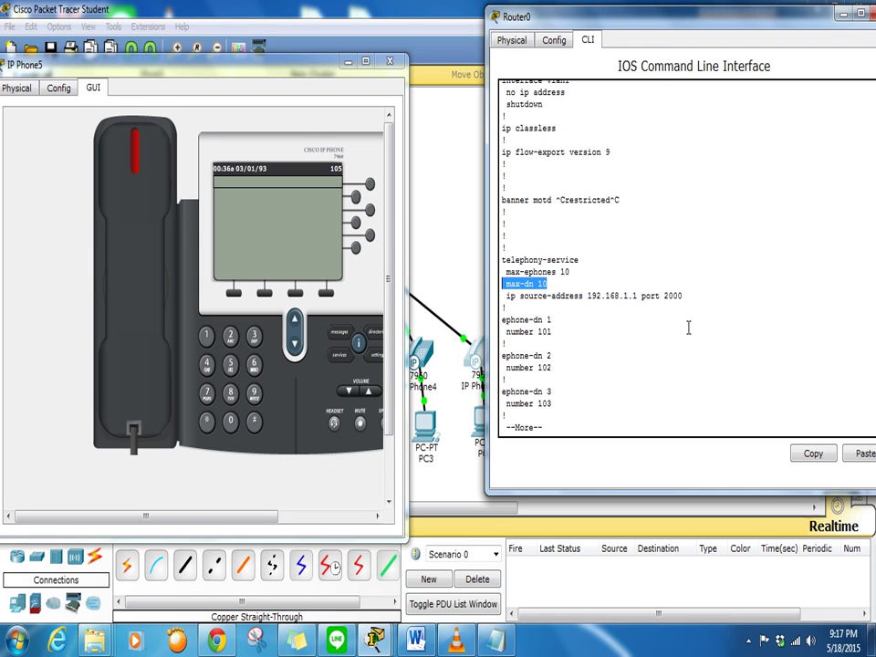
Page the running-config through ephone-dn 1 (101) and the ephone entries (ephone 2, button 1:2) to 'end'
left_click_drag(559, 334, 502, 319)
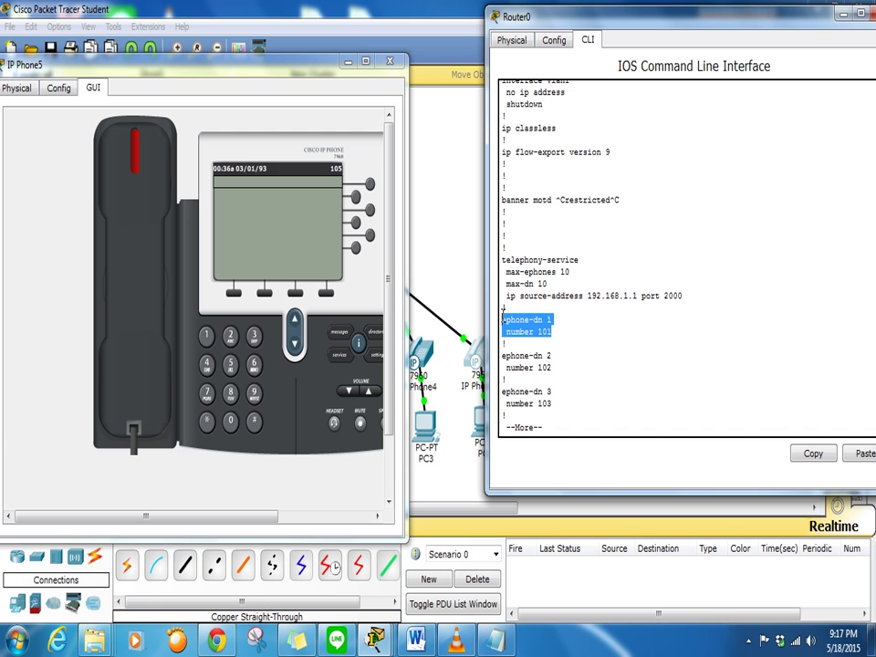
left_click(604, 341)
key("Return")
key("Return")
key("Return")
key("Return")
key("Return")
key("Return")
key("Return")
key("Return")
key("Return")
key("Return")
key("Return")
key("Return")
key("Return")
key("Return")
key("Return")
key("Return")
key("Return")
key("Return")
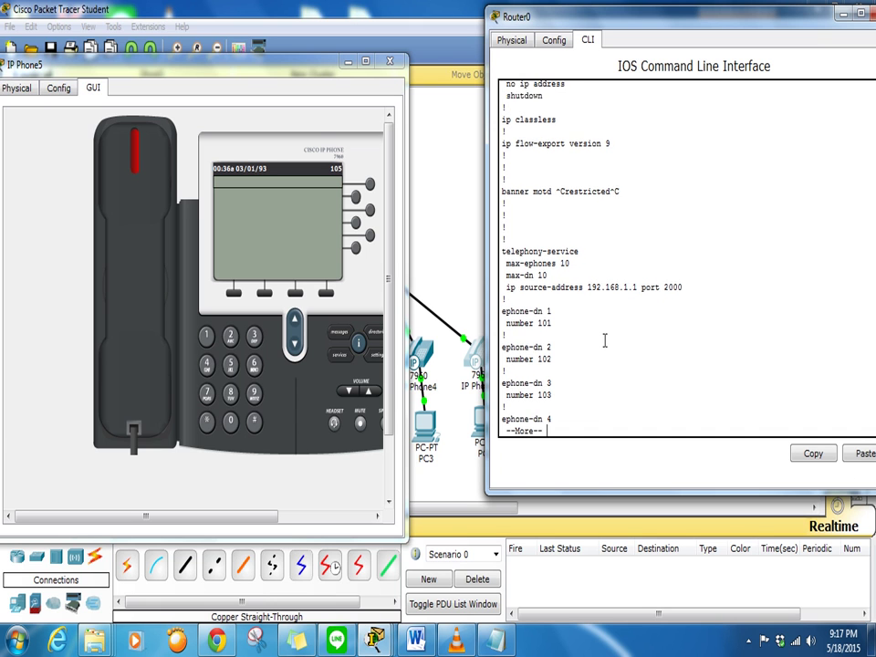
key("Return")
key("Return")
key("Return")
key("Return")
key("Return")
key("Return")
key("Return")
key("Return")
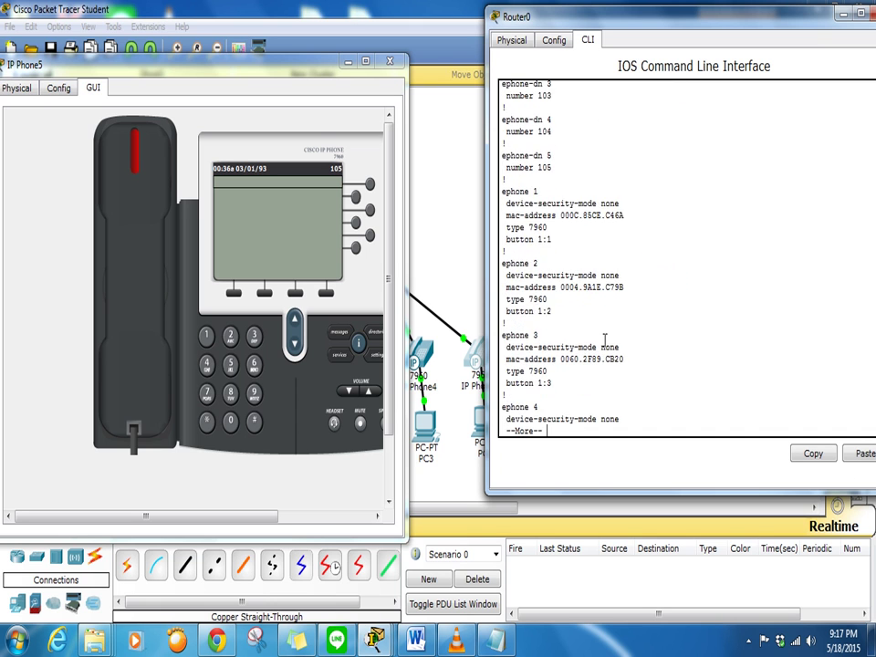
left_click_drag(500, 262, 548, 312)
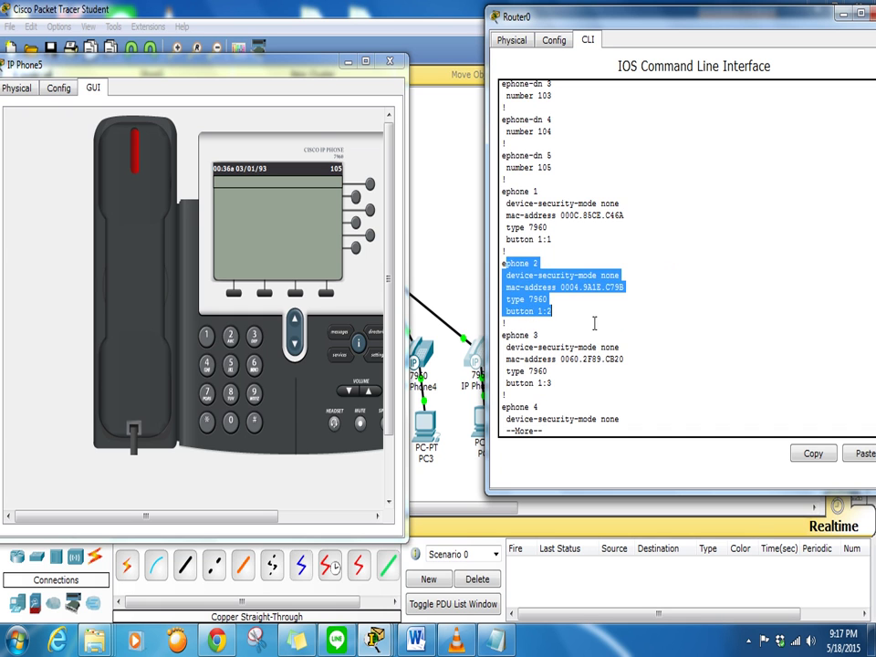
key("Return")
key("Return")
key("Return")
key("Return")
key("Return")
key("Return")
key("Return")
key("Return")
key("Return")
key("Return")
key("Return")
key("Return")
key("Return")
key("Return")
key("Return")
key("Return")
key("Return")
key("Return")
key("Return")
key("Return")
key("Return")
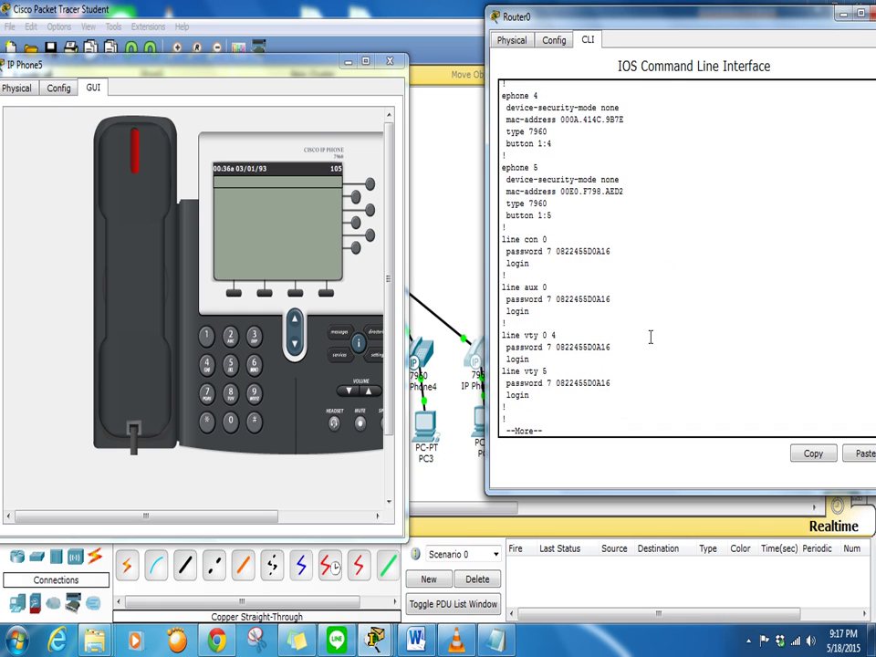
key("Return")
key("Return")
key("Return")
key("Return")
key("Return")
key("Return")
key("Return")
key("Return")
key("Return")
Scroll back up to review the console, aux and vty line settings and the enable secret line
scroll(651, 337, "up", 8)
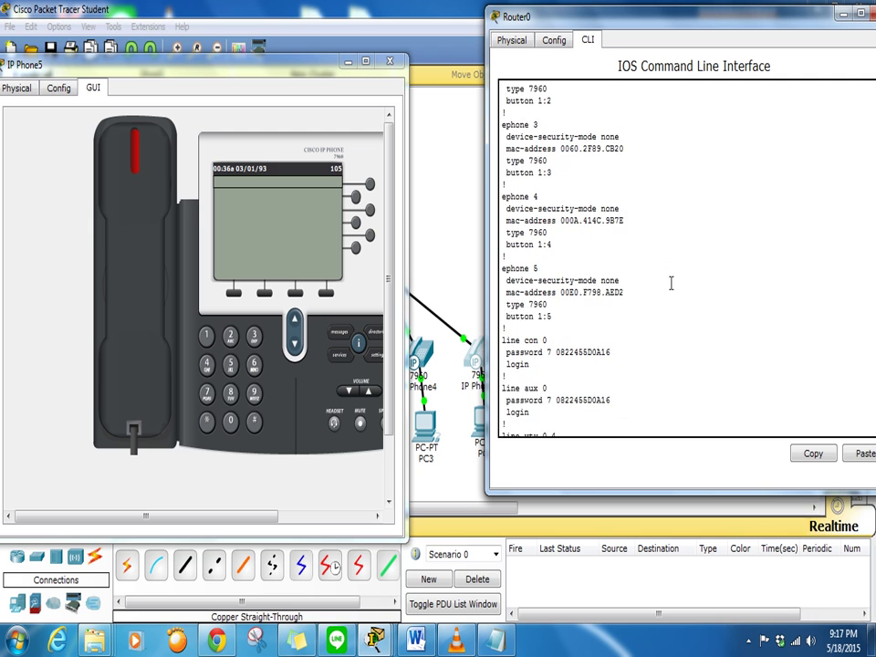
scroll(625, 241, "up", 3)
scroll(625, 244, "down", 10)
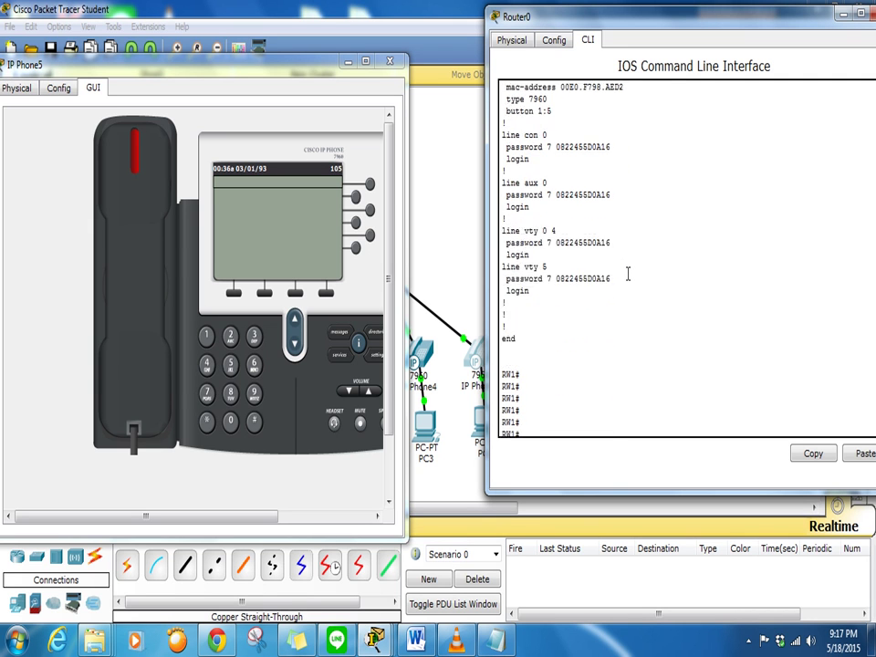
left_click_drag(610, 227, 508, 95)
scroll(670, 248, "up", 9)
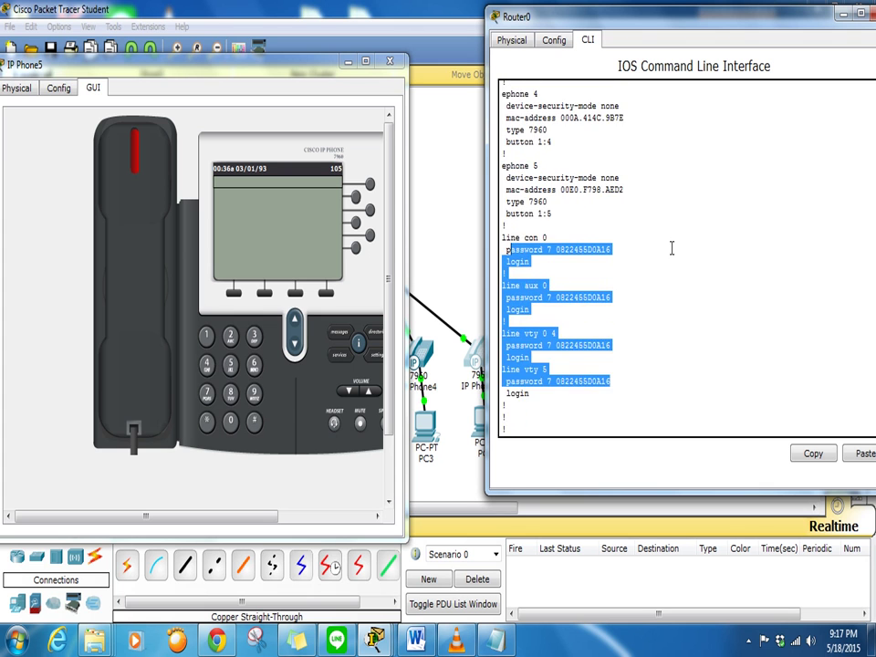
scroll(670, 249, "up", 20)
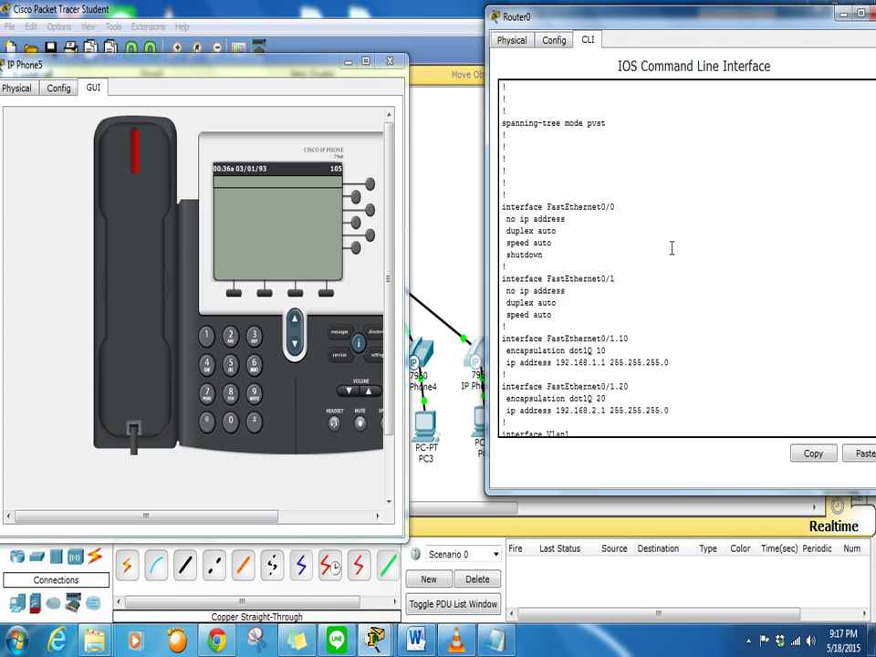
scroll(671, 248, "up", 6)
left_click_drag(725, 174, 501, 175)
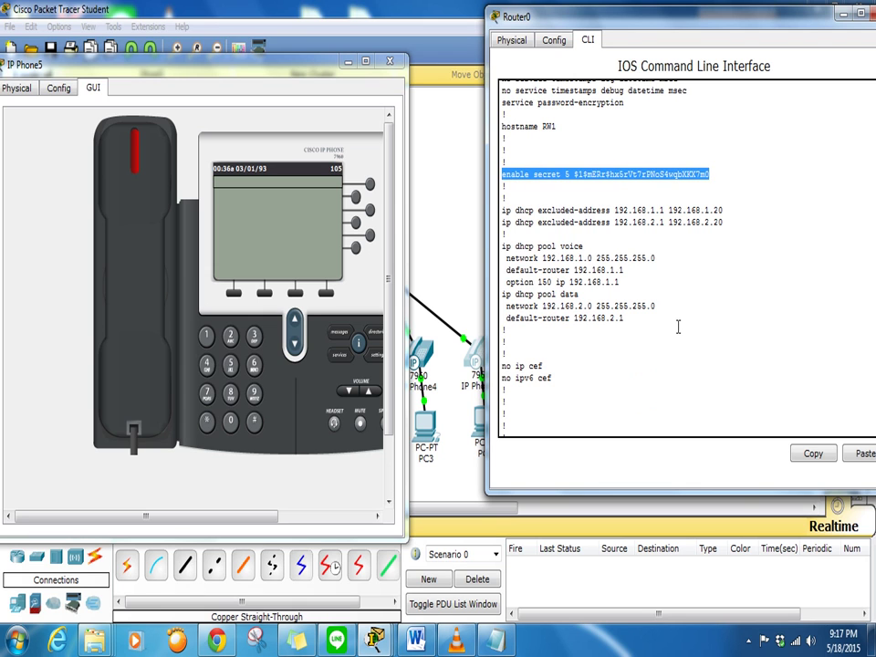
left_click(635, 173)
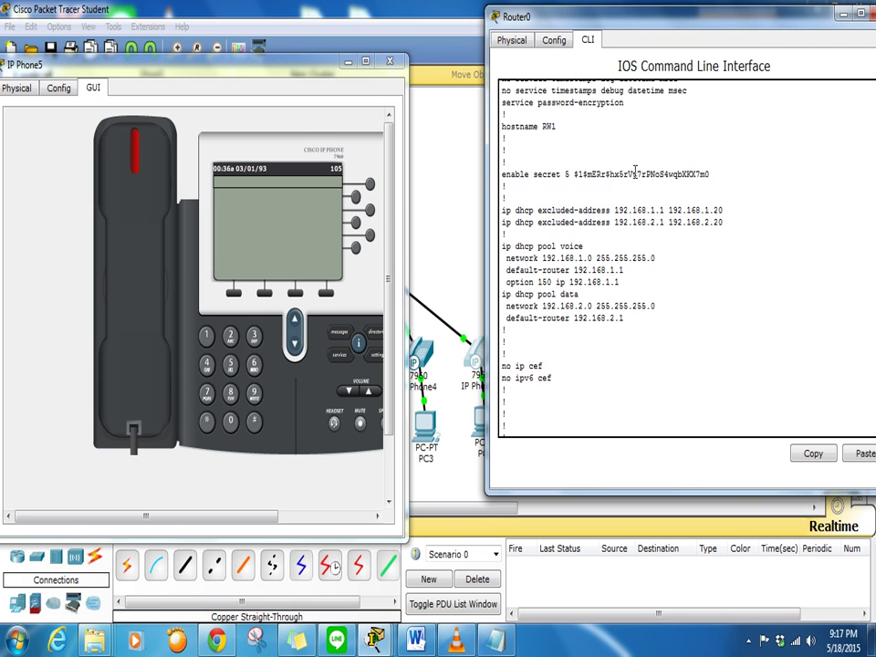
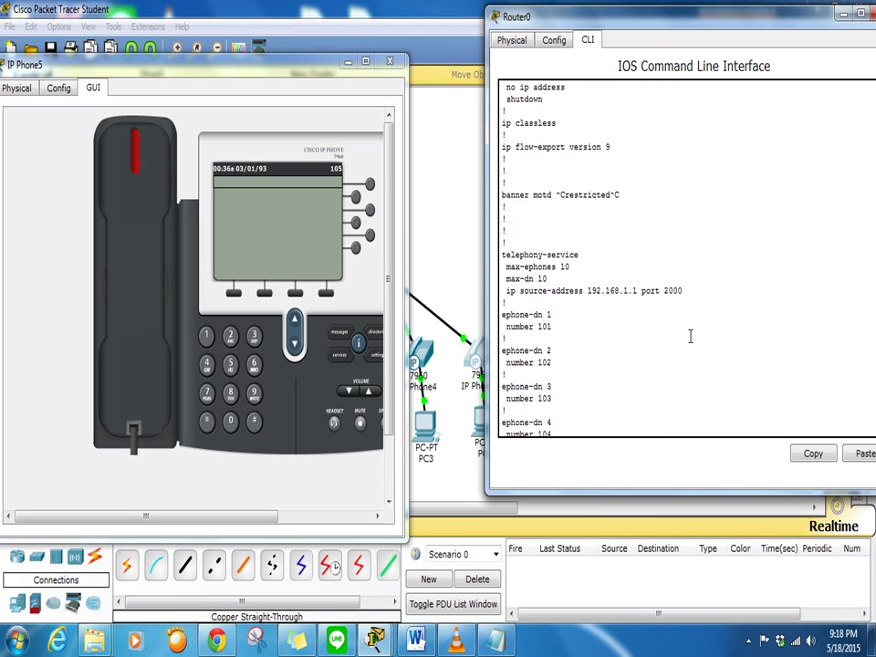
scroll(691, 337, "down", 15)
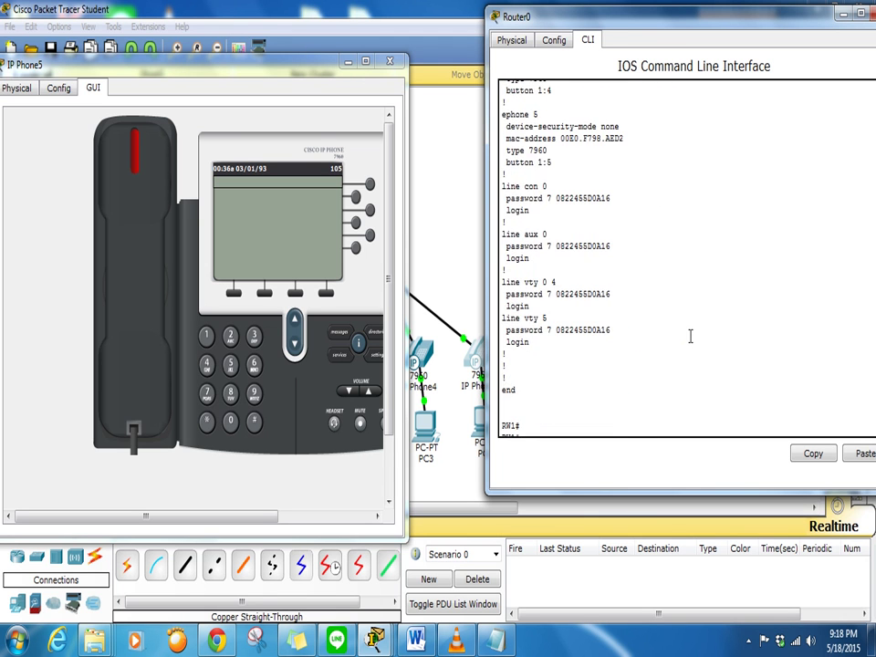
At the end of Router0's running-config, select and copy the type-7 encrypted vty 5 password
left_click_drag(646, 321, 561, 333)
left_click(636, 342)
left_click(619, 335)
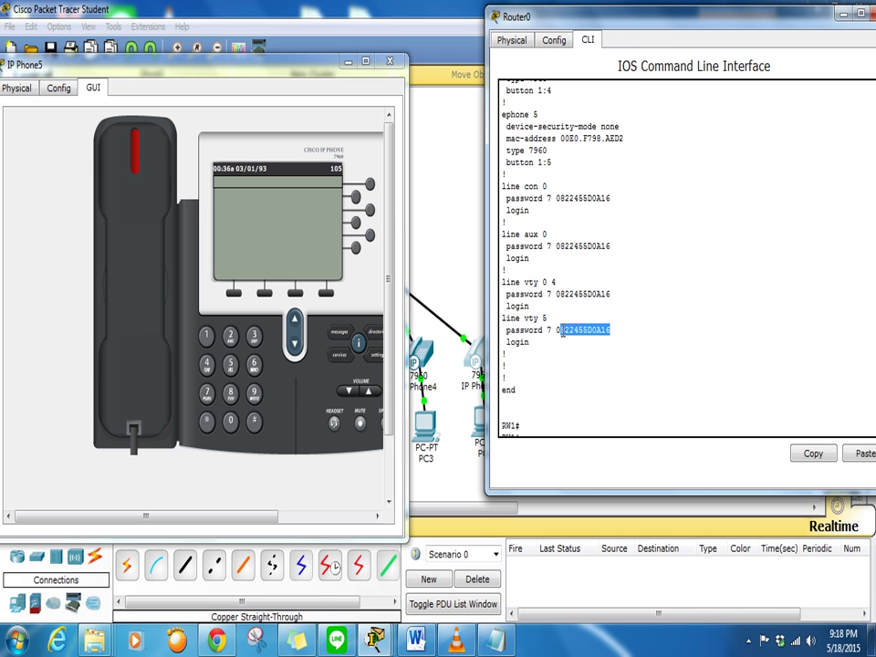
right_click(558, 335)
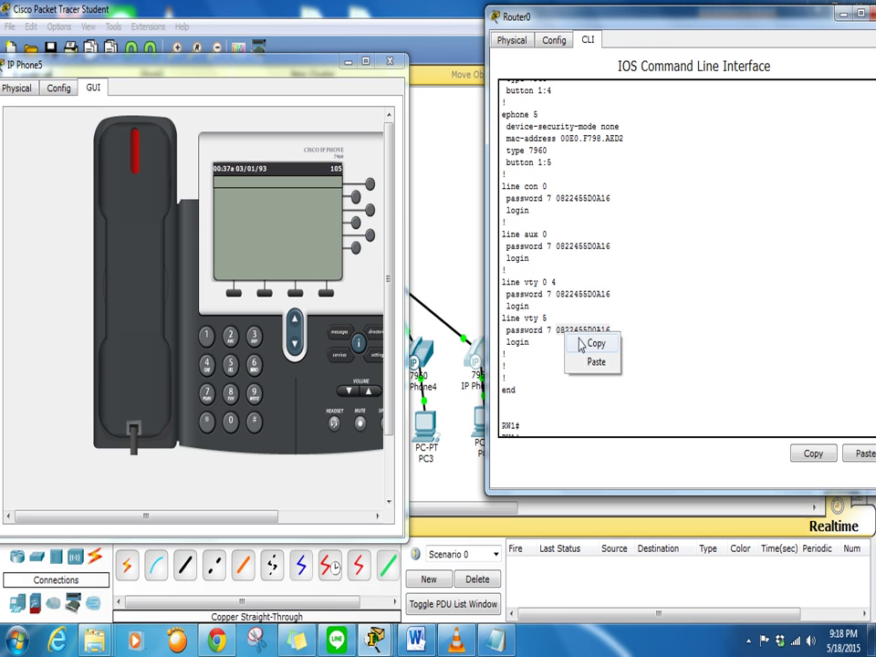
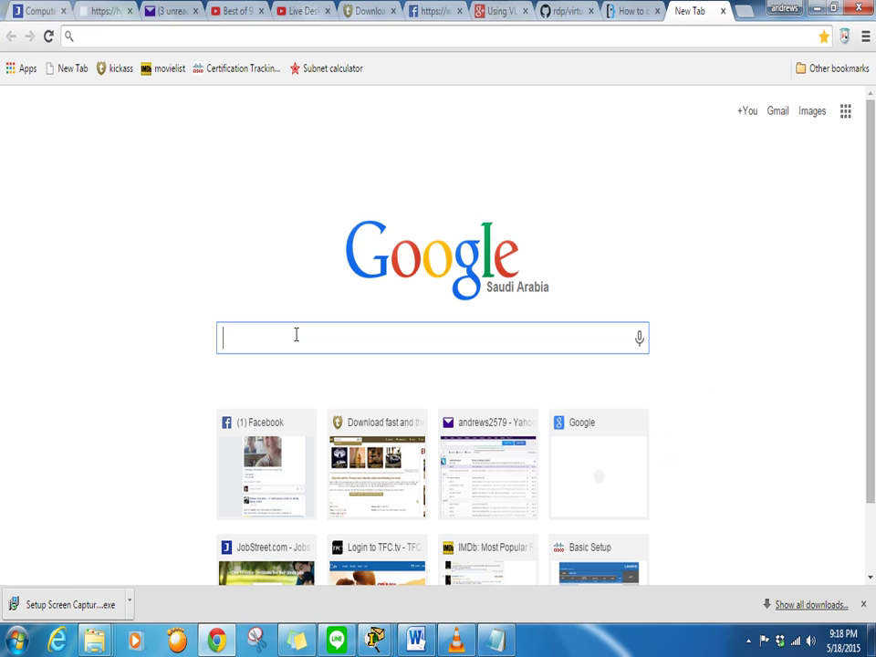
On the new Chrome tab, start a Google search for 'password hack'
type("pa")
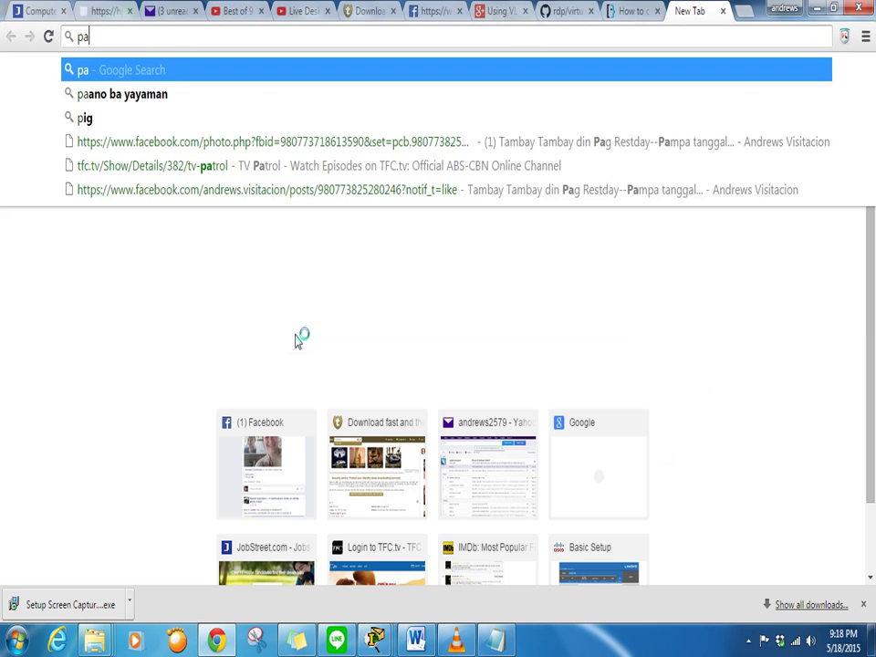
type("ssword hack")
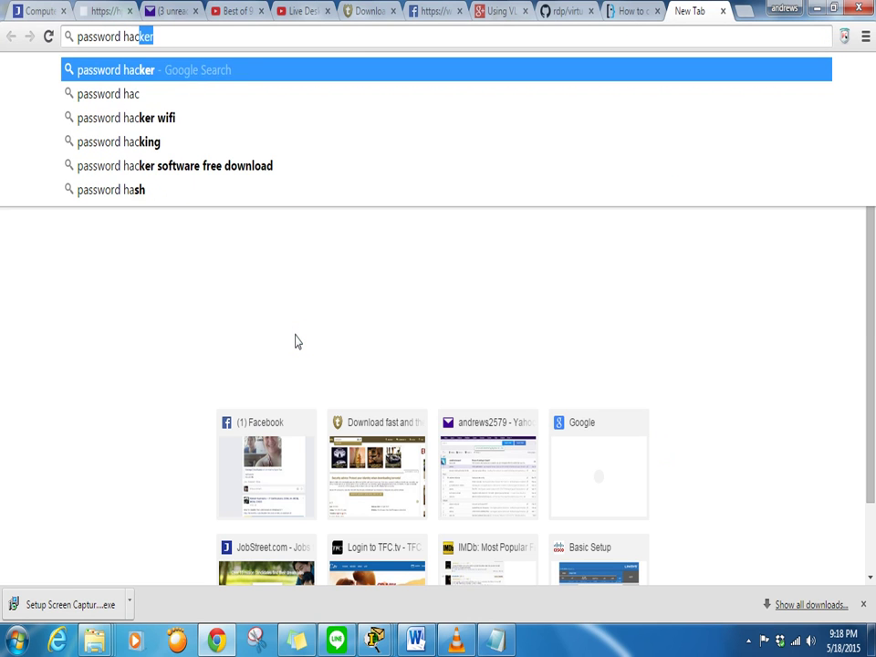
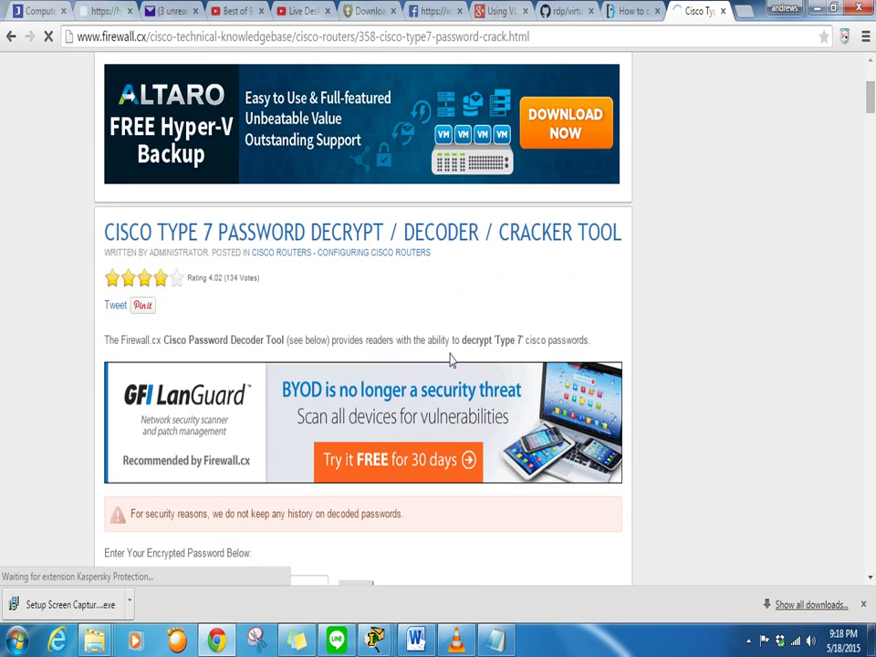
scroll(449, 358, "down", 4)
double_click(199, 268)
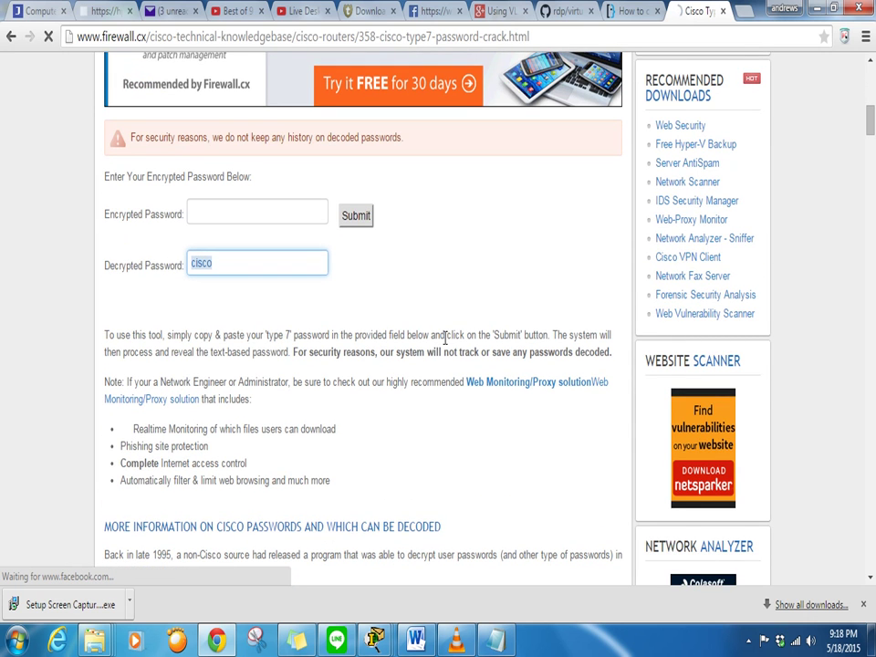
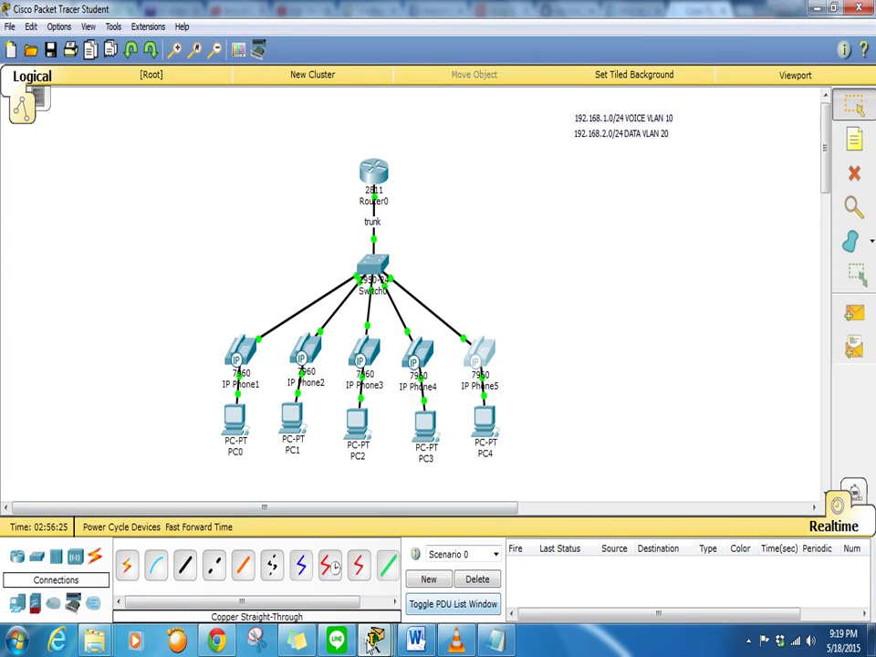
Close the leftover IP Phone5 and Router0 windows
mouse_move(398, 639)
left_click(524, 621)
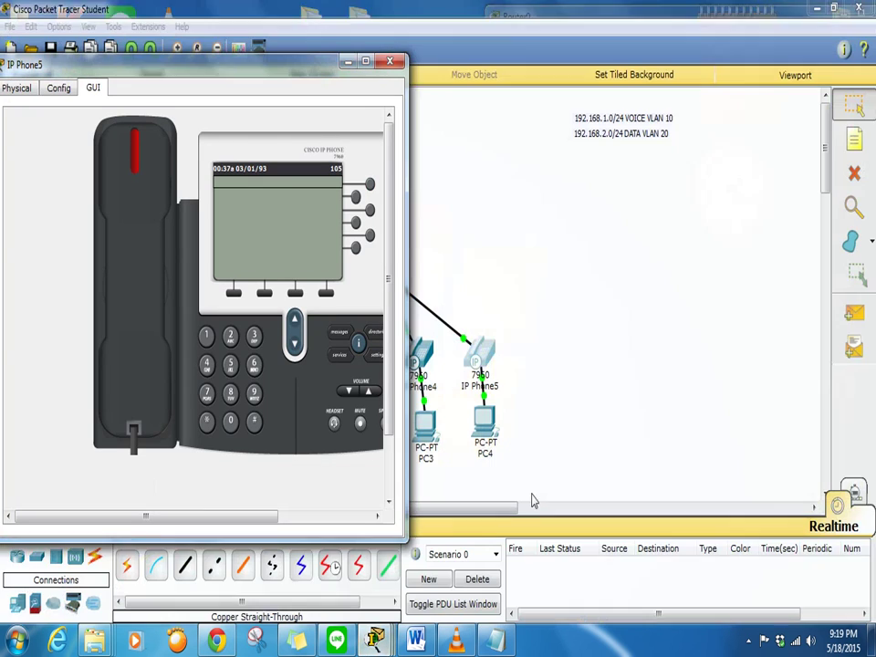
left_click(390, 61)
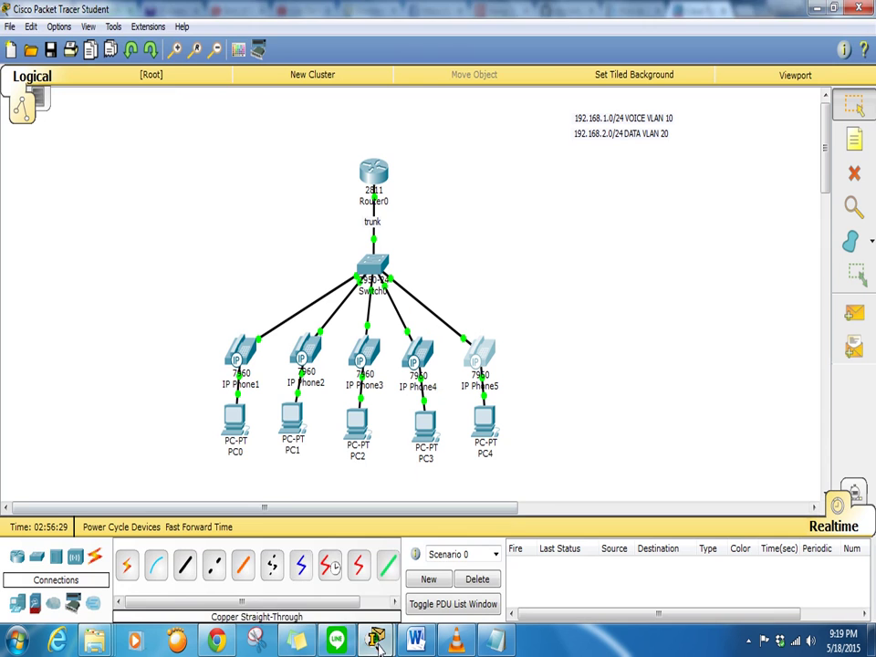
mouse_move(375, 639)
left_click(506, 496)
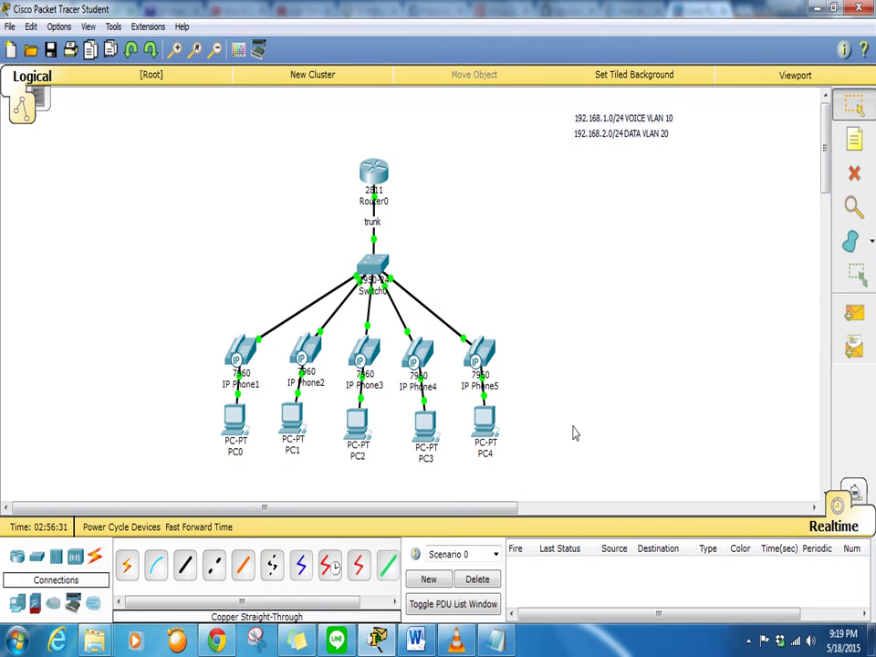
Open IP Phone1 and IP Phone5 windows and arrange them side by side
left_click(247, 350)
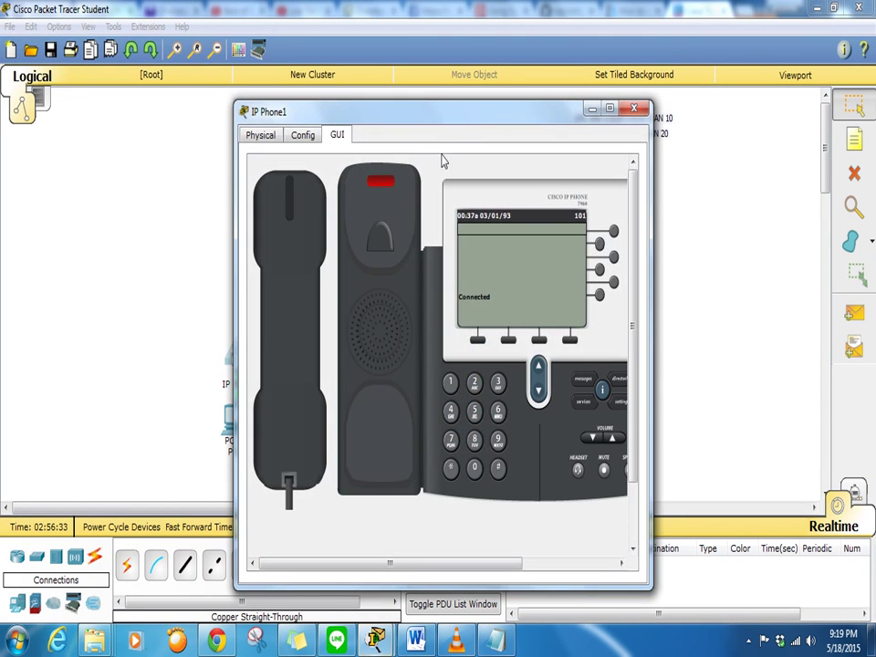
left_click_drag(474, 115, 215, 129)
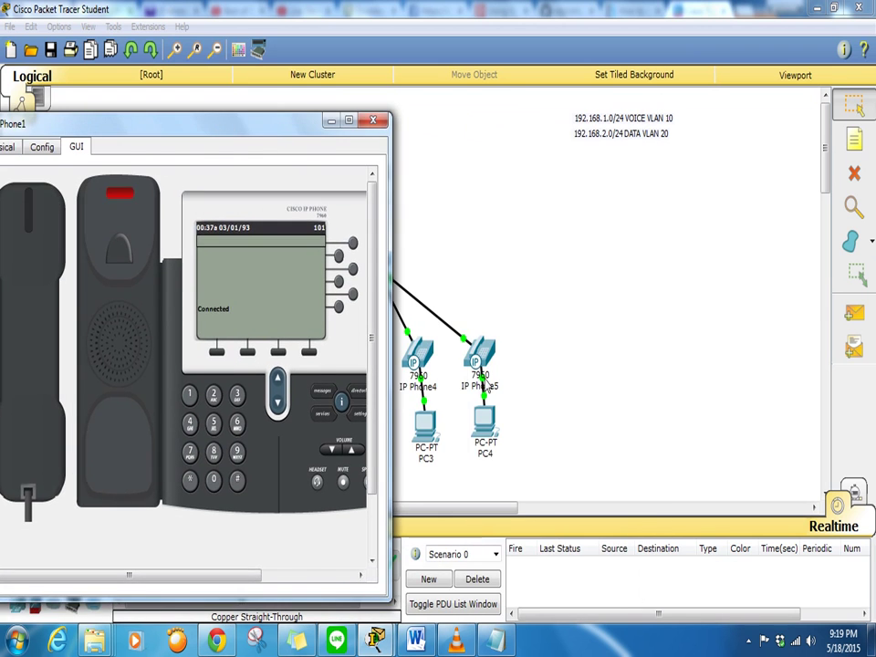
left_click(379, 119)
left_click(489, 359)
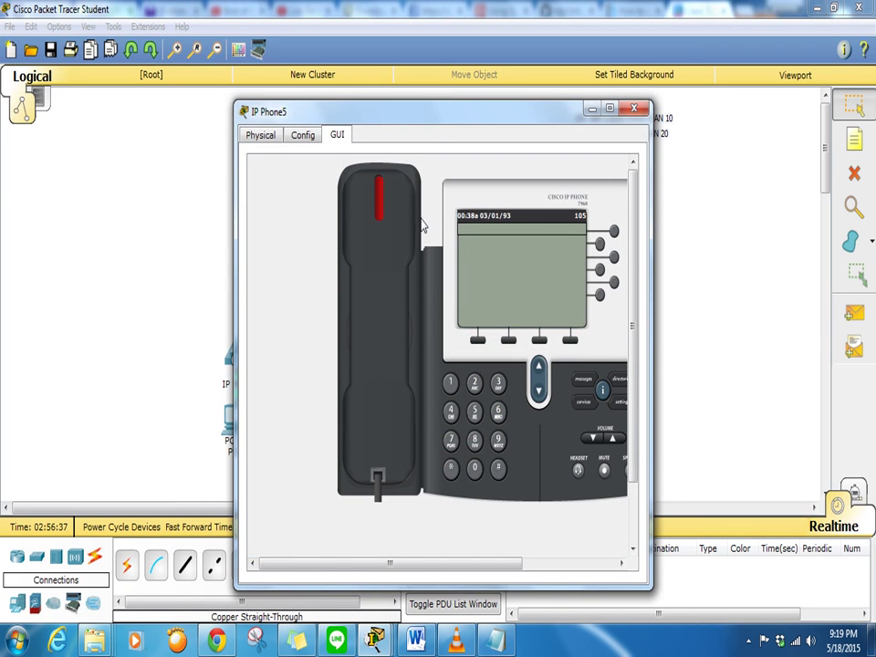
left_click_drag(430, 129, 612, 92)
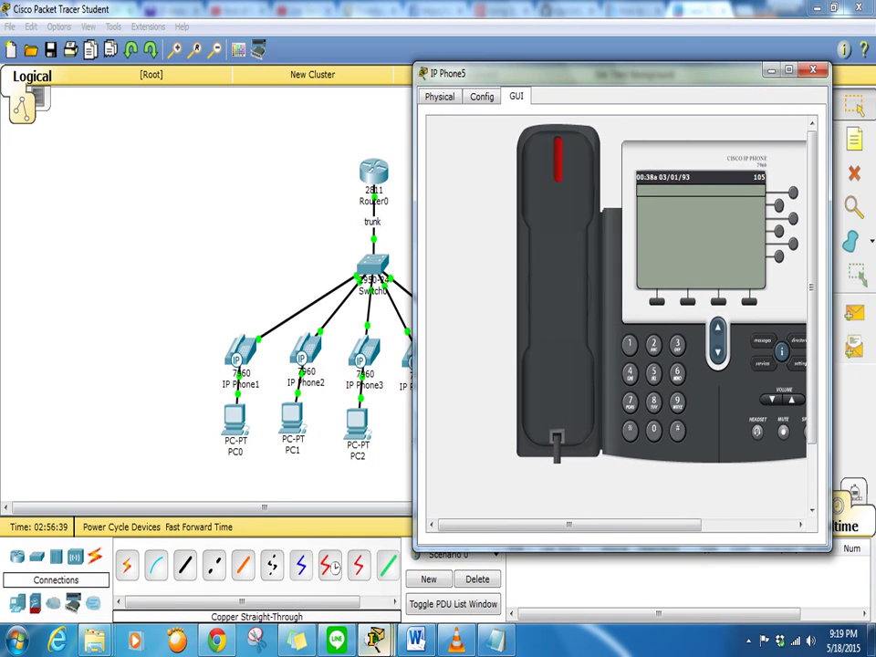
mouse_move(383, 645)
left_click(380, 568)
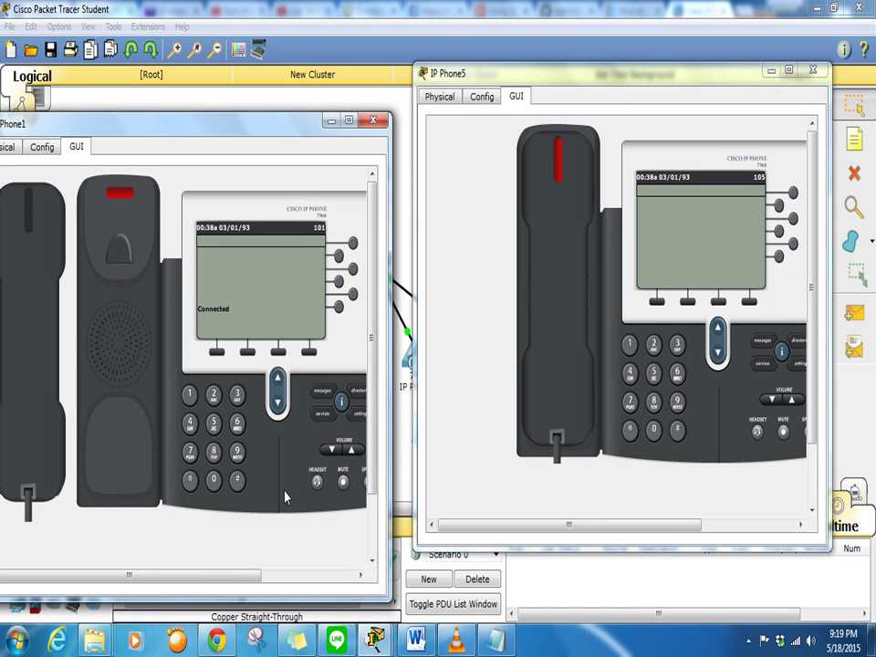
Dial 105 from IP Phone1, answer on IP Phone5, then close both phone windows
type("105")
left_click(40, 359)
left_click(189, 394)
left_click(213, 479)
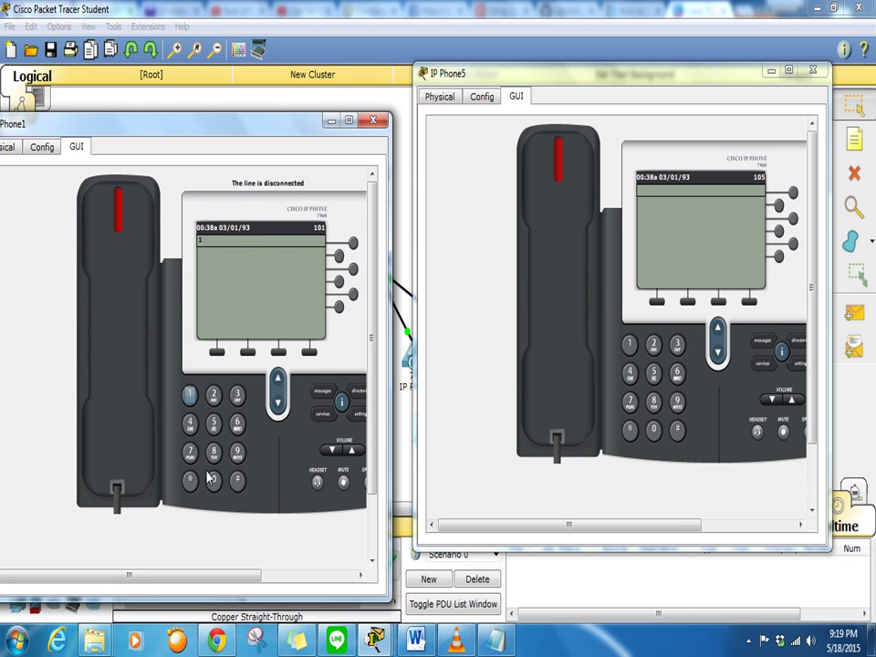
left_click(212, 423)
left_click(137, 401)
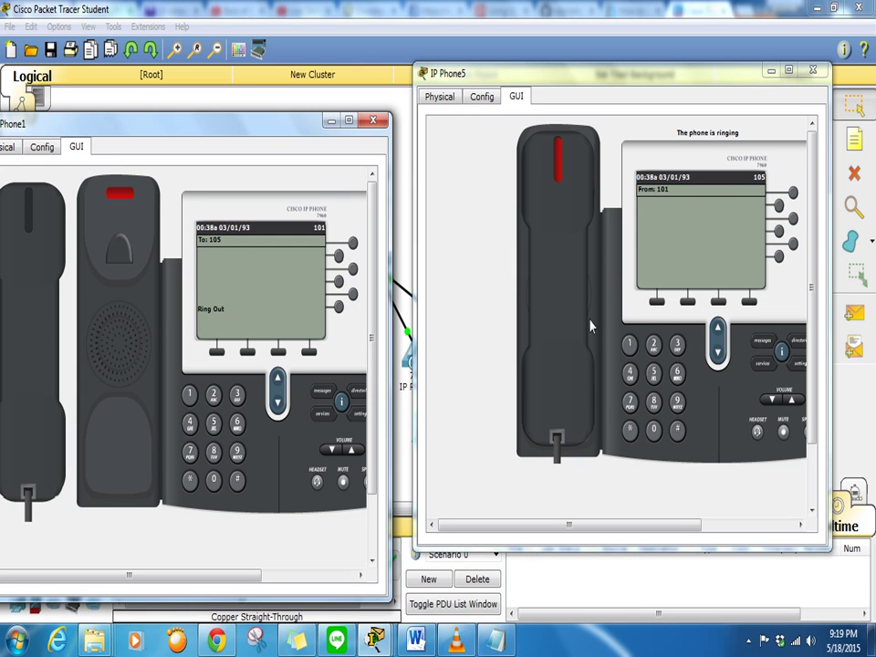
left_click(562, 397)
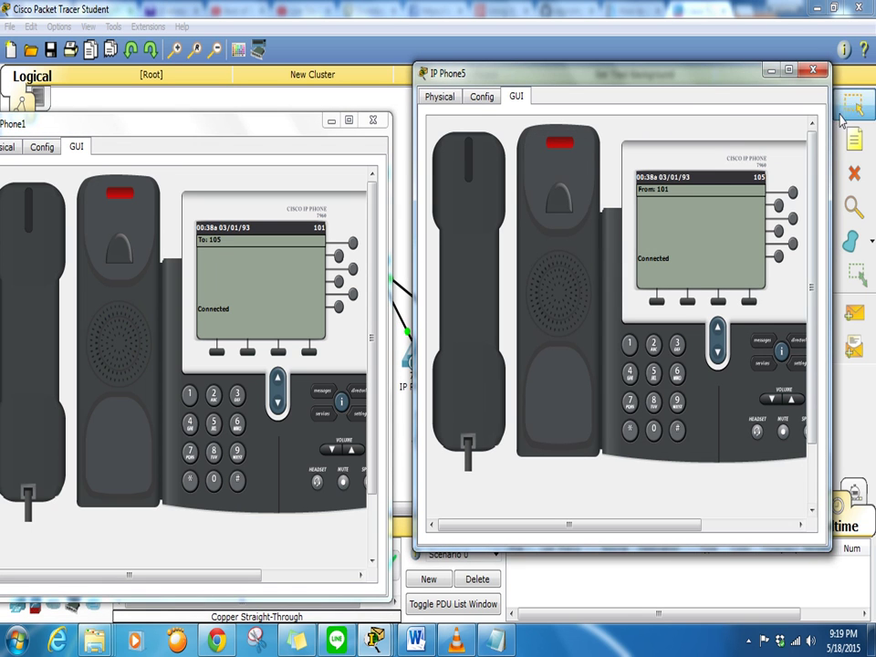
left_click(812, 69)
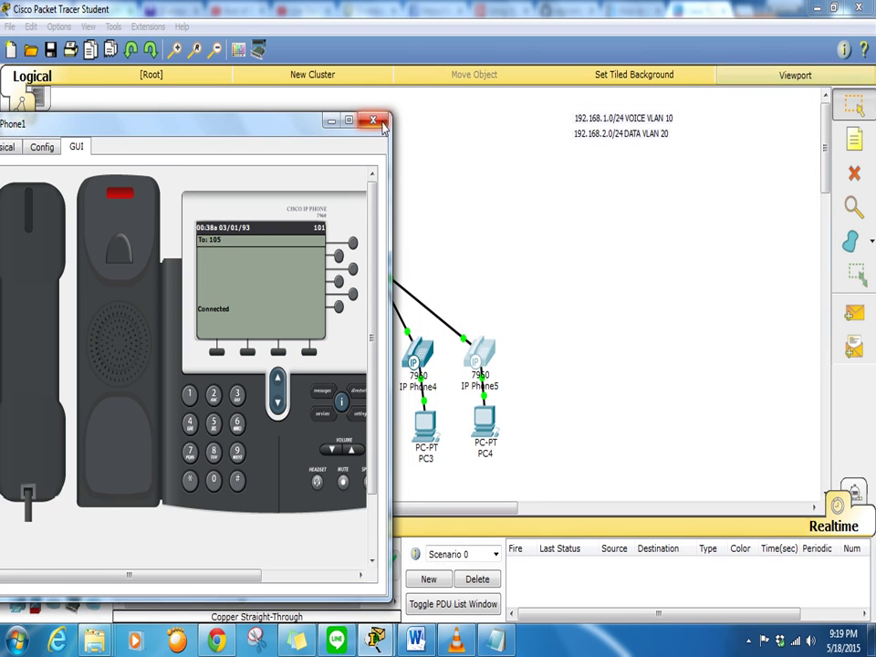
left_click(289, 97)
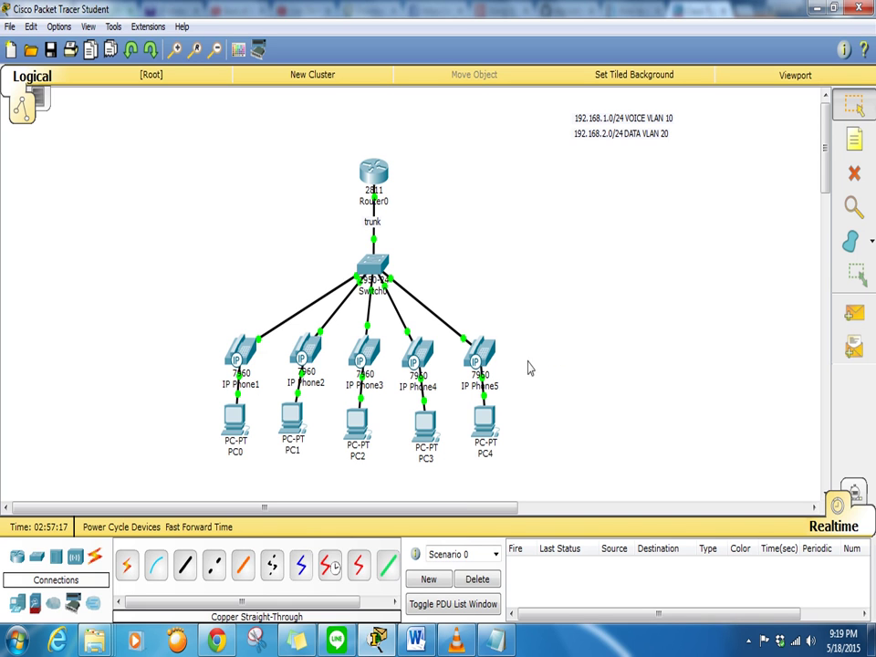
Bring up the VLC media player window and move it toward the top-left
left_click(456, 640)
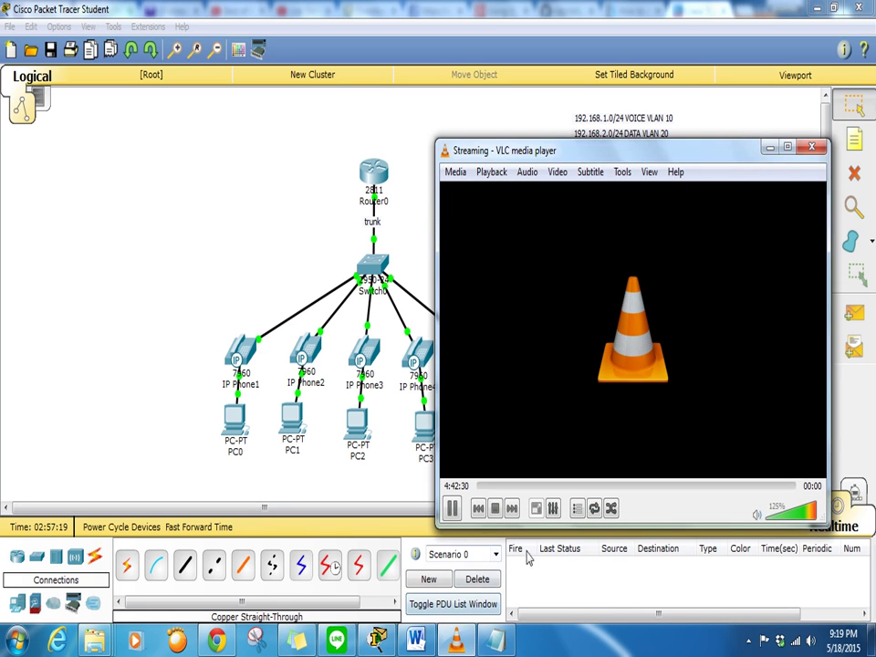
left_click_drag(587, 156, 490, 92)
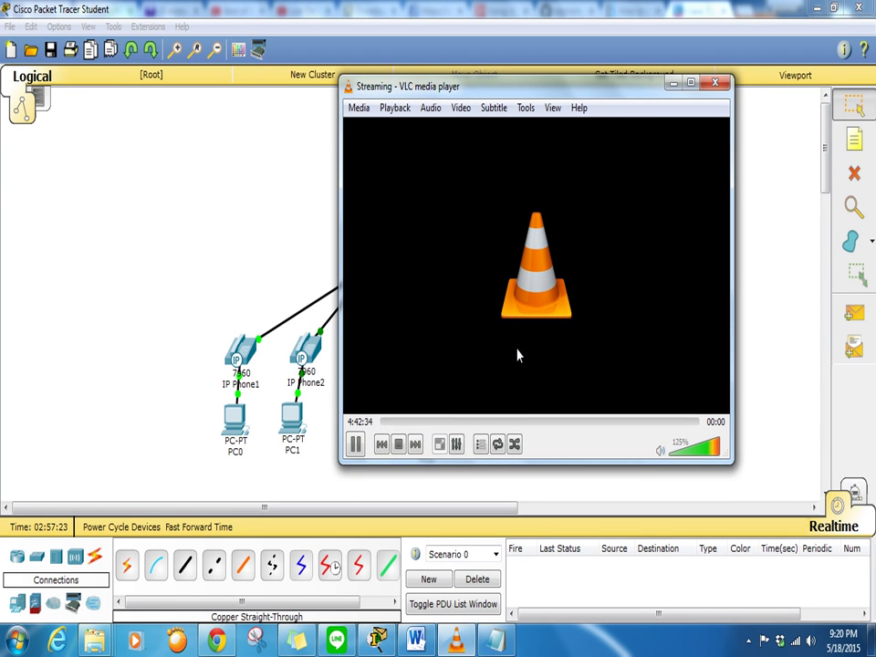